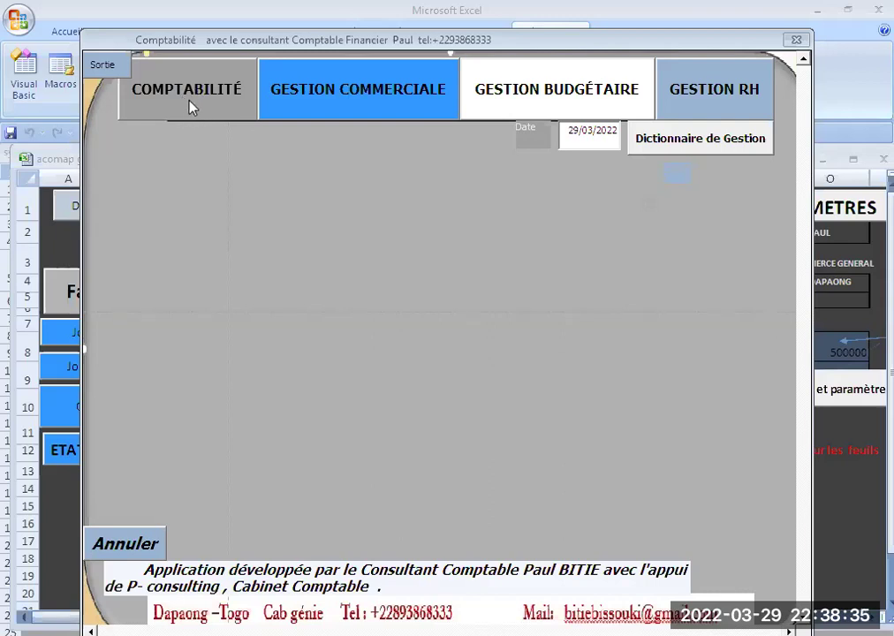
- Enter the COMPTABILITÉ section as 'Je suis un Professionnel' to reach the SYSCOHADA entry form
{"action": "left_click", "coordinate": [189, 104]}
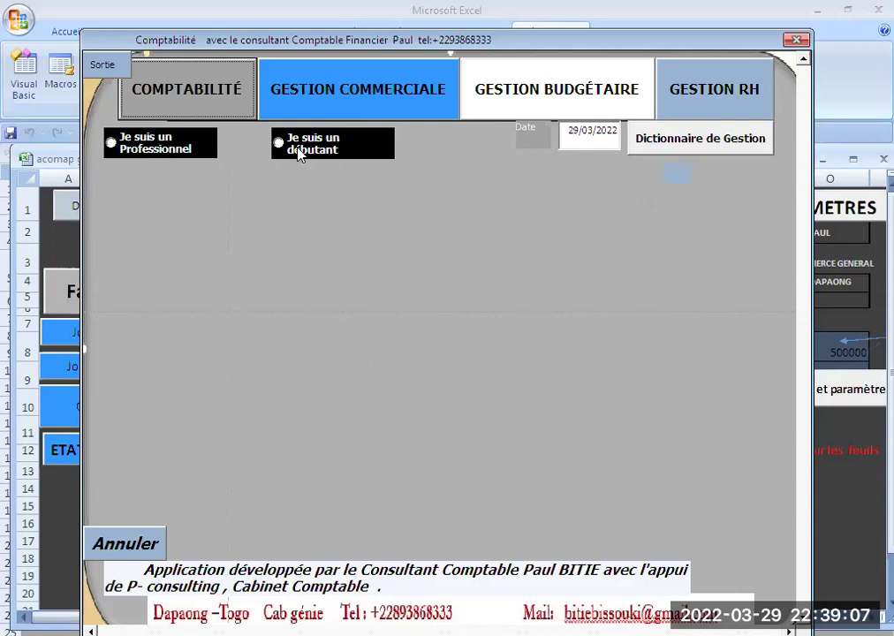
{"action": "left_click", "coordinate": [168, 152]}
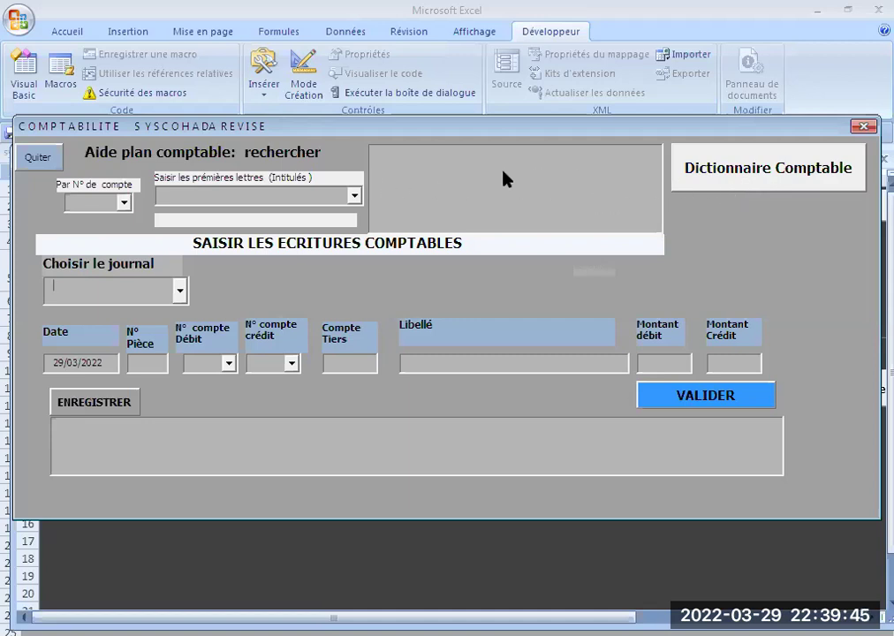
- Search the chart of accounts with 'AC' and pick 601 ACHATS DE MARCHANDISES
{"action": "left_click", "coordinate": [295, 201]}
{"action": "type", "text": "v"}
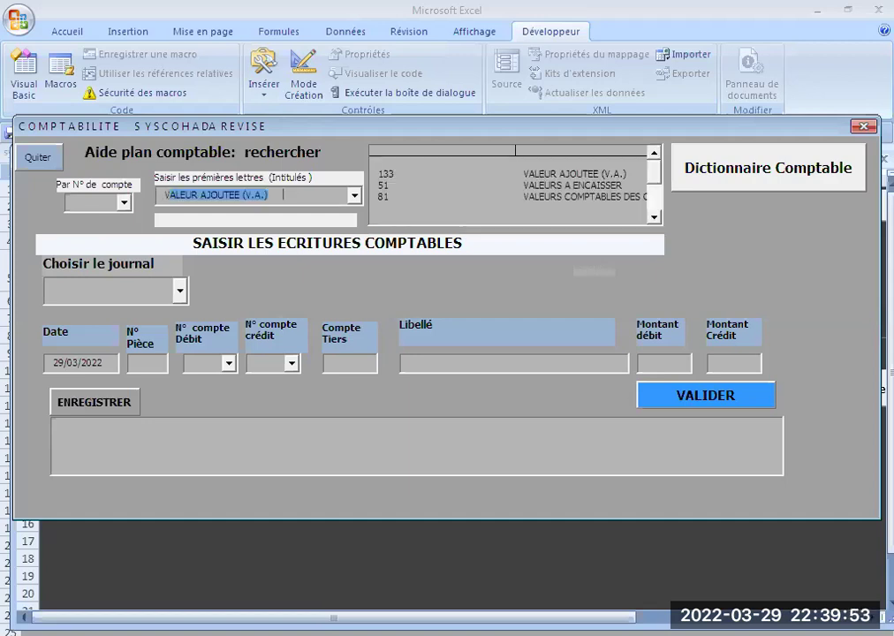
{"action": "type", "text": "en"}
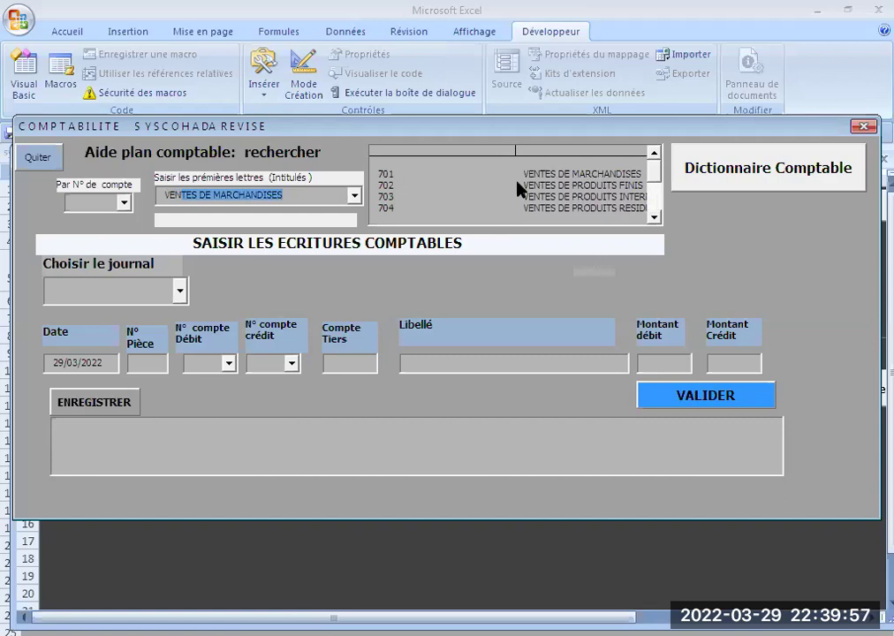
{"action": "double_click", "coordinate": [654, 217]}
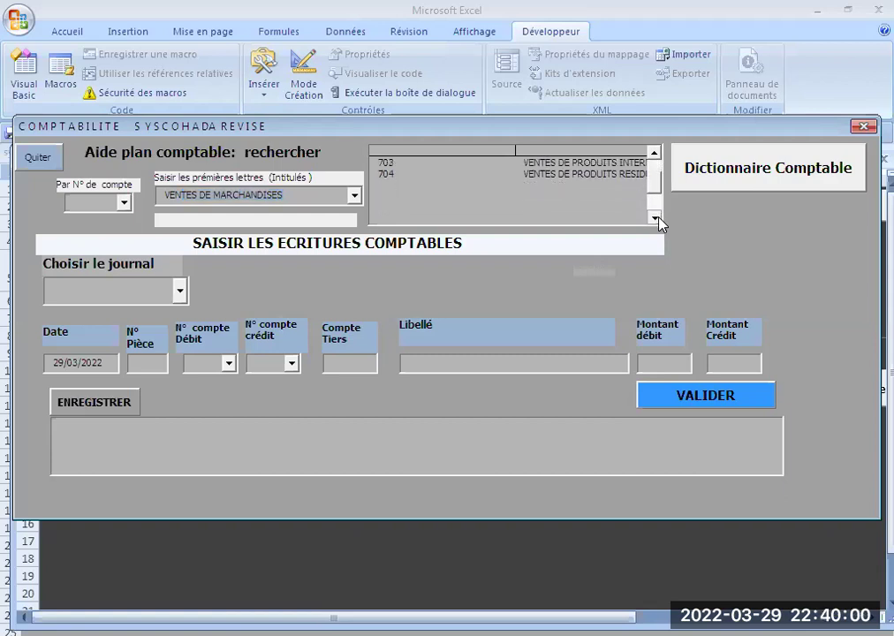
{"action": "double_click", "coordinate": [654, 156]}
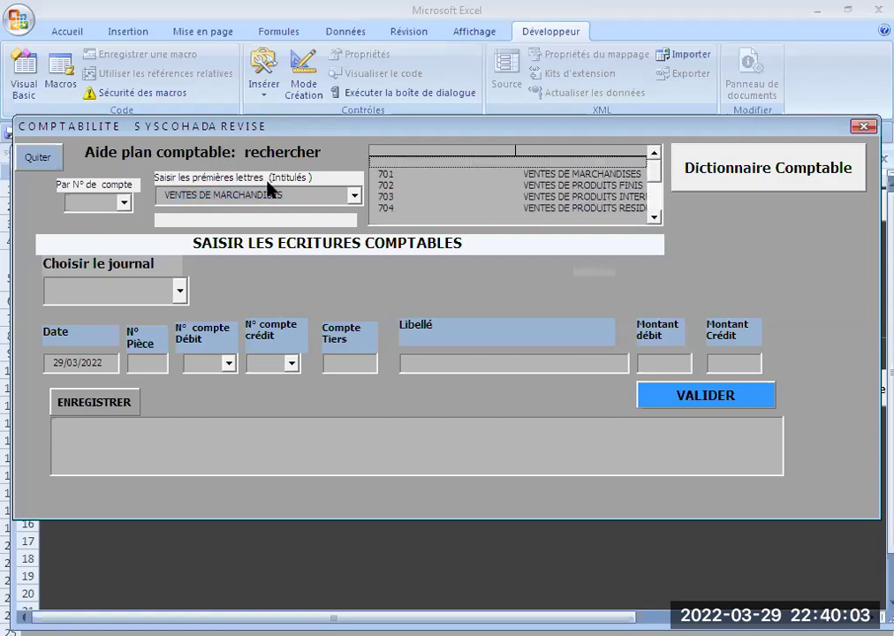
{"action": "left_click_drag", "start_coordinate": [288, 195], "coordinate": [214, 187]}
{"action": "left_click", "coordinate": [160, 195]}
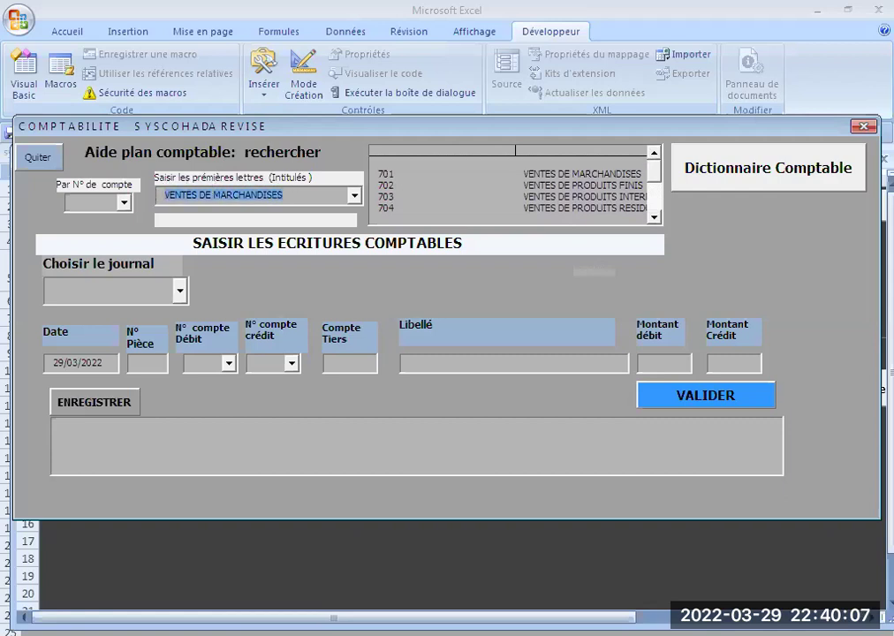
{"action": "type", "text": "ACHA"}
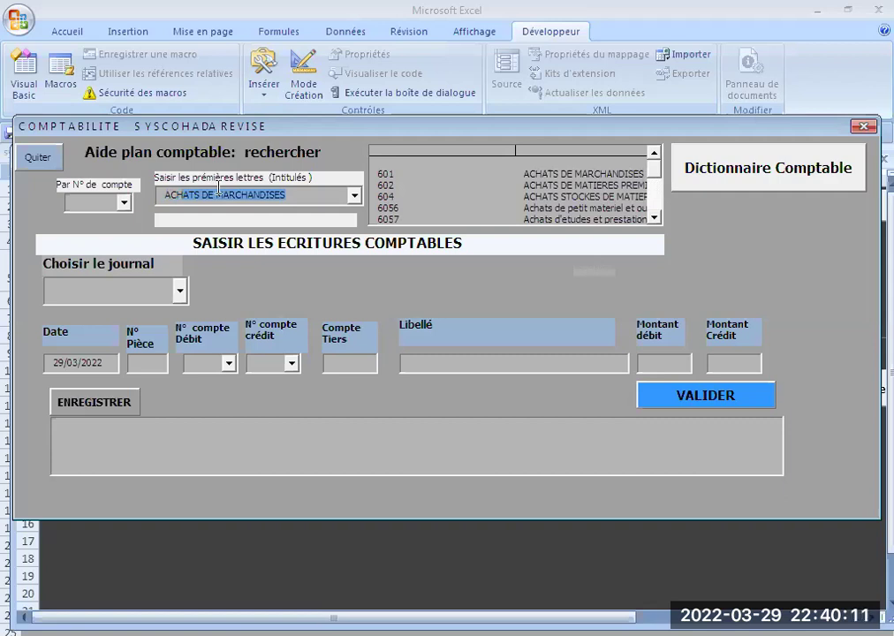
{"action": "left_click", "coordinate": [417, 177]}
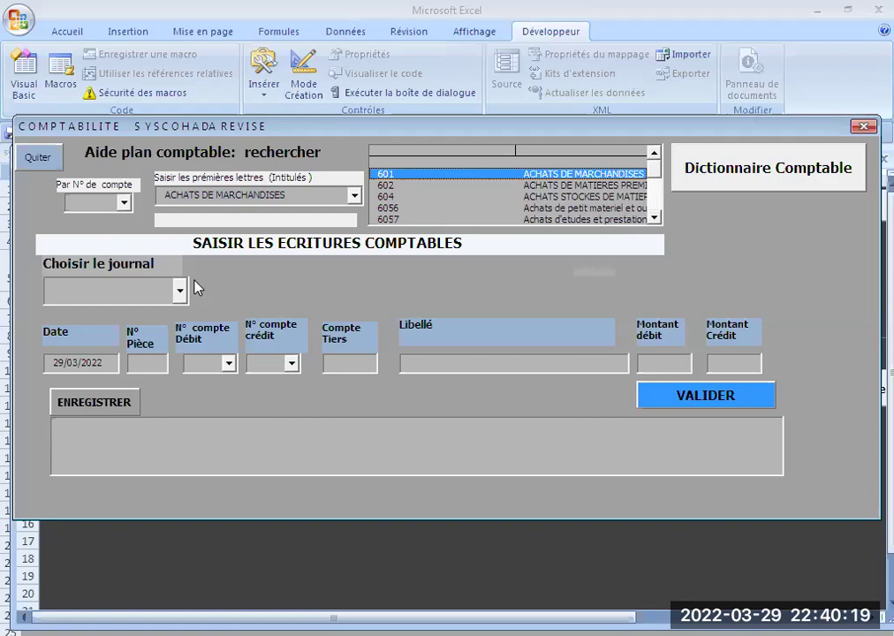
- Select the Journal des Achats, date 02/03/2022, and enter voucher number 01
{"action": "left_click", "coordinate": [181, 291]}
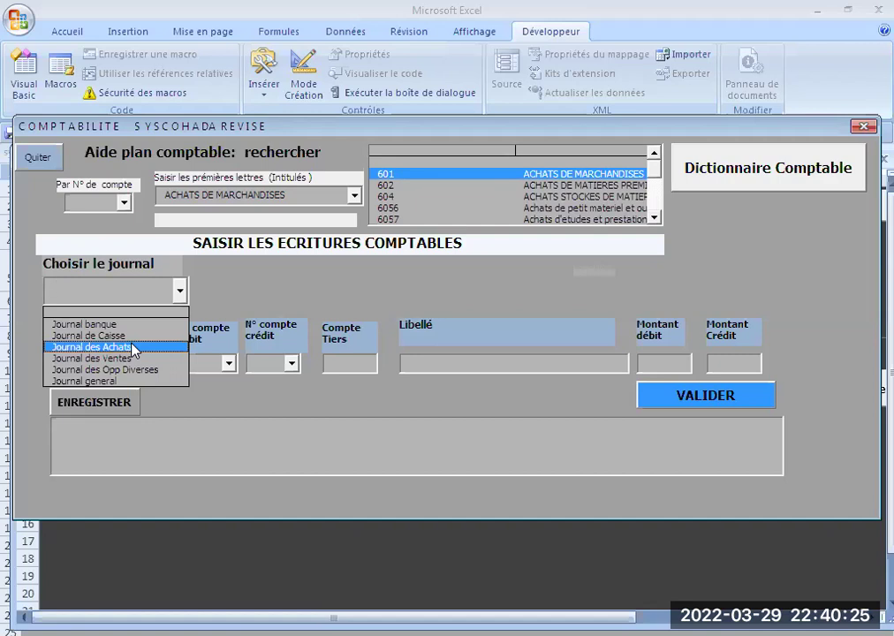
{"action": "left_click", "coordinate": [133, 347]}
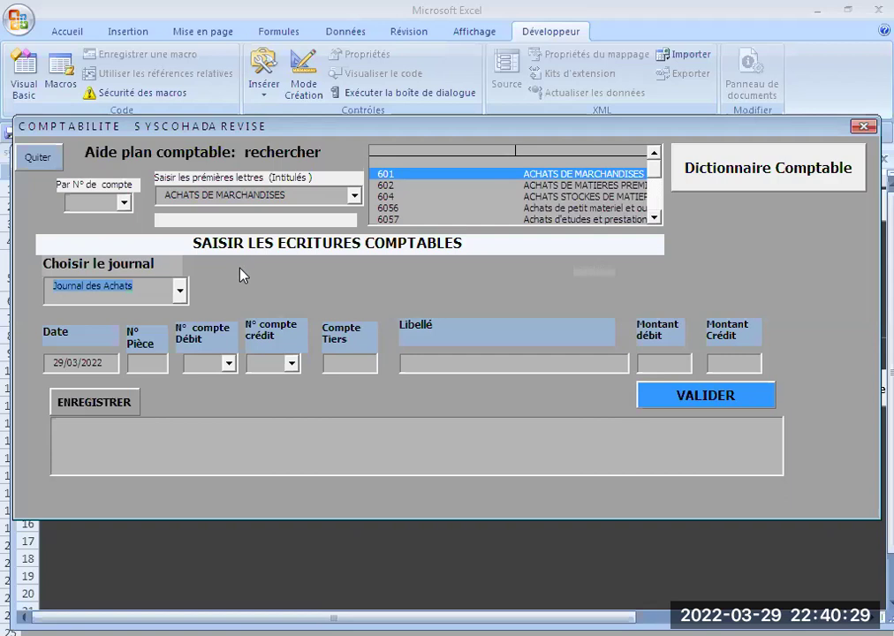
{"action": "left_click", "coordinate": [64, 357]}
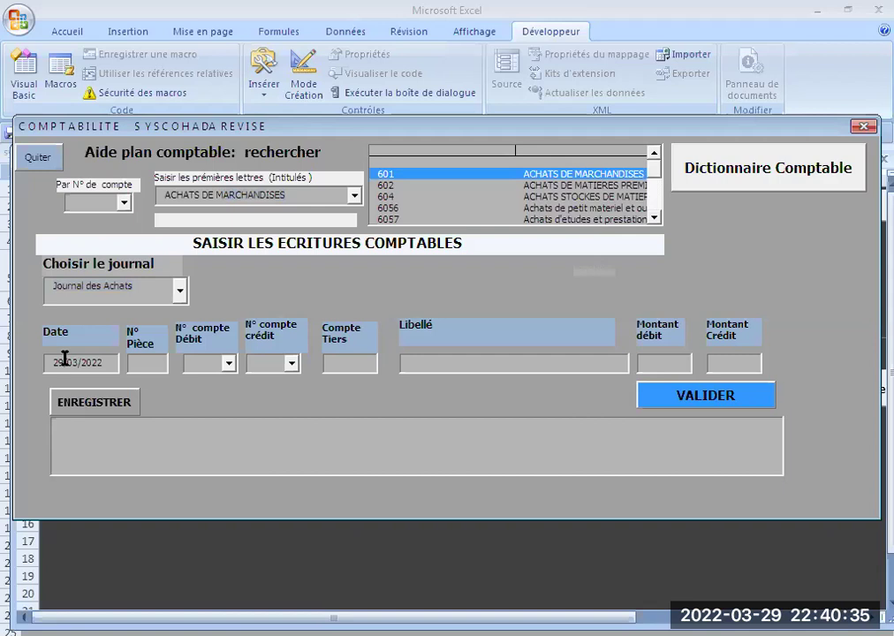
{"action": "key", "text": "BackSpace"}
{"action": "key", "text": "BackSpace"}
{"action": "type", "text": "02"}
{"action": "type", "text": "2"}
{"action": "key", "text": "BackSpace"}
{"action": "type", "text": "01"}
{"action": "left_click", "coordinate": [213, 360]}
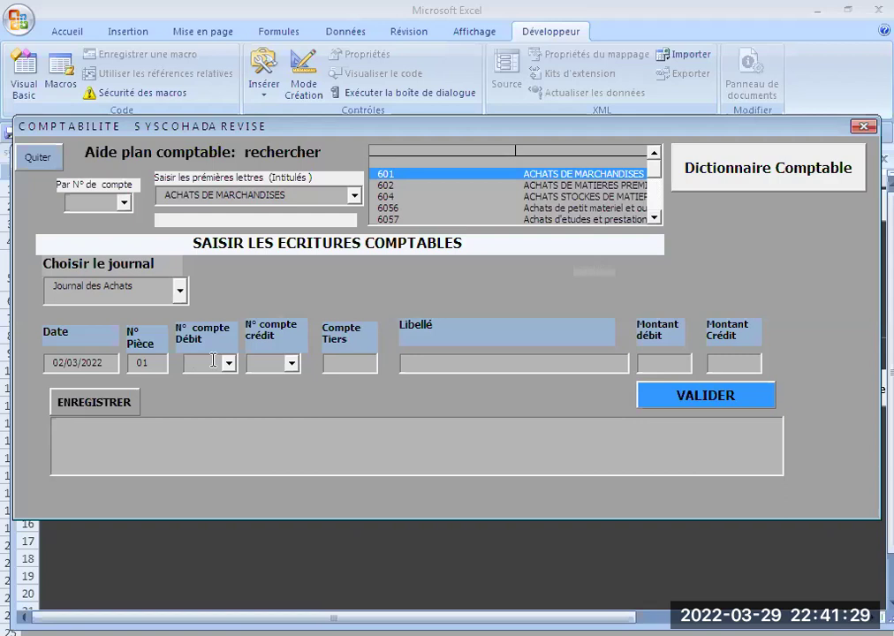
- Register a debit line of 100000 on account 601 ACHATS DE MARCHANDISES
{"action": "type", "text": "601"}
{"action": "key", "text": "Down"}
{"action": "key", "text": "Up"}
{"action": "key", "text": "Return"}
{"action": "key", "text": "Down"}
{"action": "key", "text": "Up"}
{"action": "key", "text": "Down"}
{"action": "key", "text": "Up"}
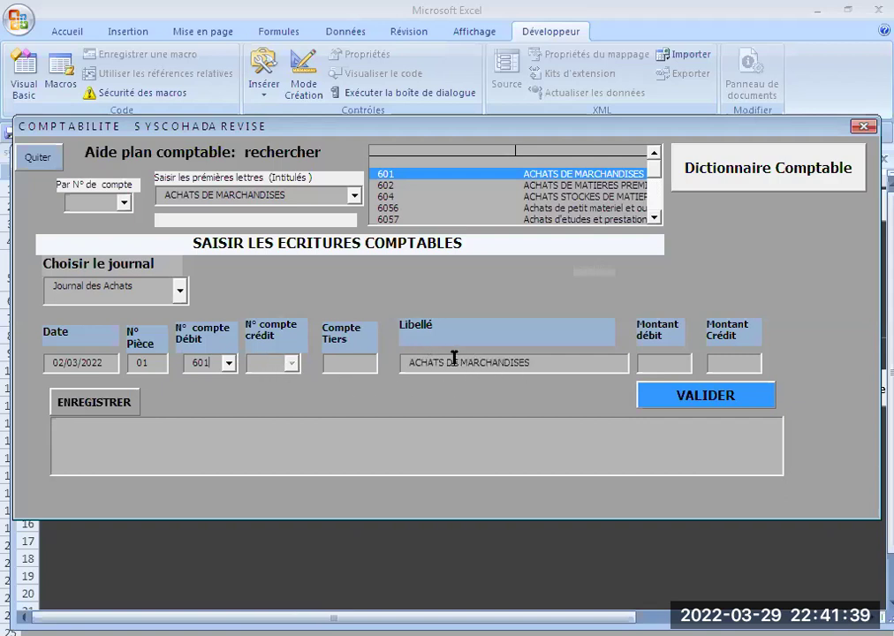
{"action": "key", "text": "Down"}
{"action": "key", "text": "Up"}
{"action": "key", "text": "Down"}
{"action": "key", "text": "Up"}
{"action": "type", "text": "100000"}
{"action": "left_click", "coordinate": [110, 405]}
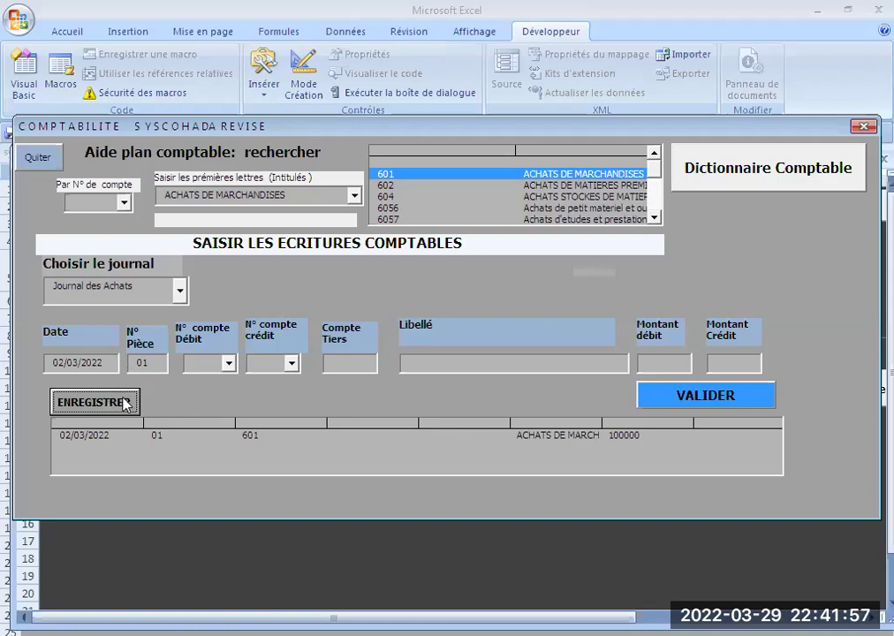
{"action": "left_click", "coordinate": [215, 360]}
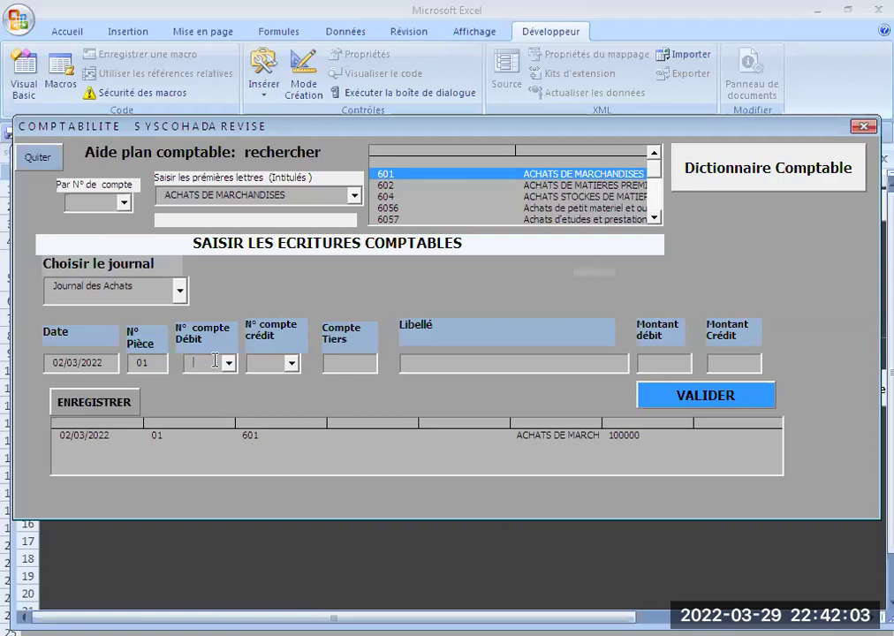
- Register an 18000 debit on account 4452 T.V.A. récupérable sur achats
{"action": "type", "text": "44"}
{"action": "type", "text": "52"}
{"action": "left_click", "coordinate": [265, 365]}
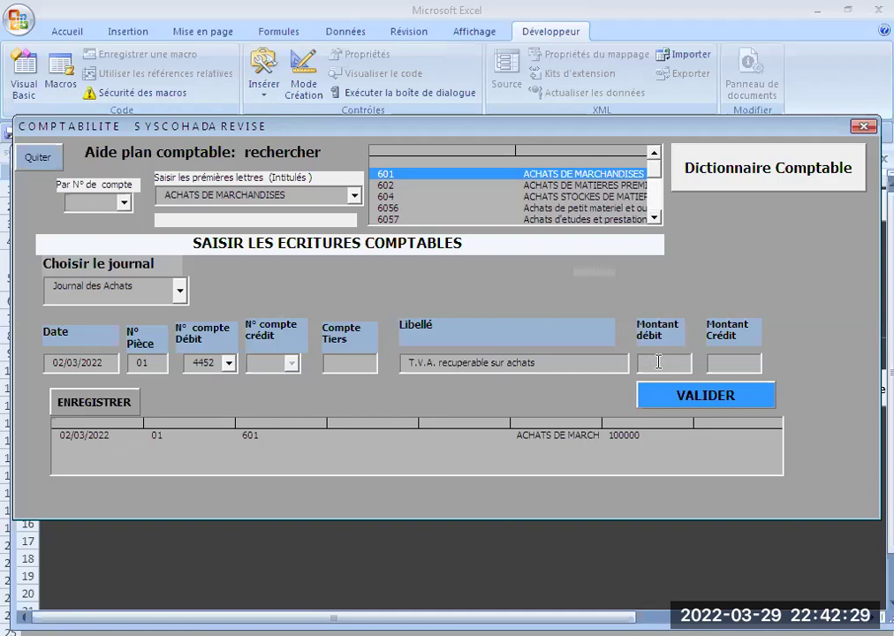
{"action": "type", "text": "1"}
{"action": "type", "text": "8"}
{"action": "type", "text": "000"}
{"action": "left_click", "coordinate": [69, 406]}
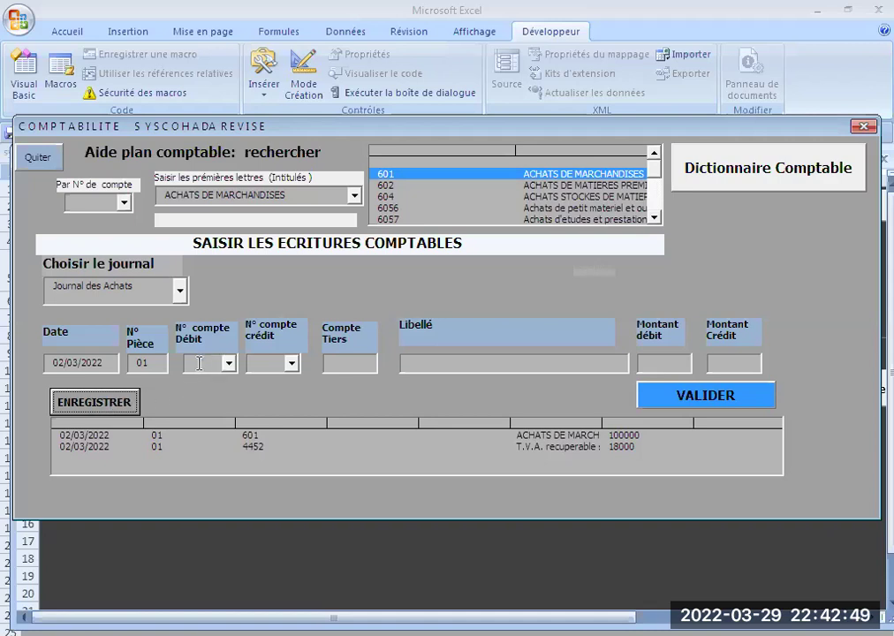
{"action": "left_click", "coordinate": [261, 362]}
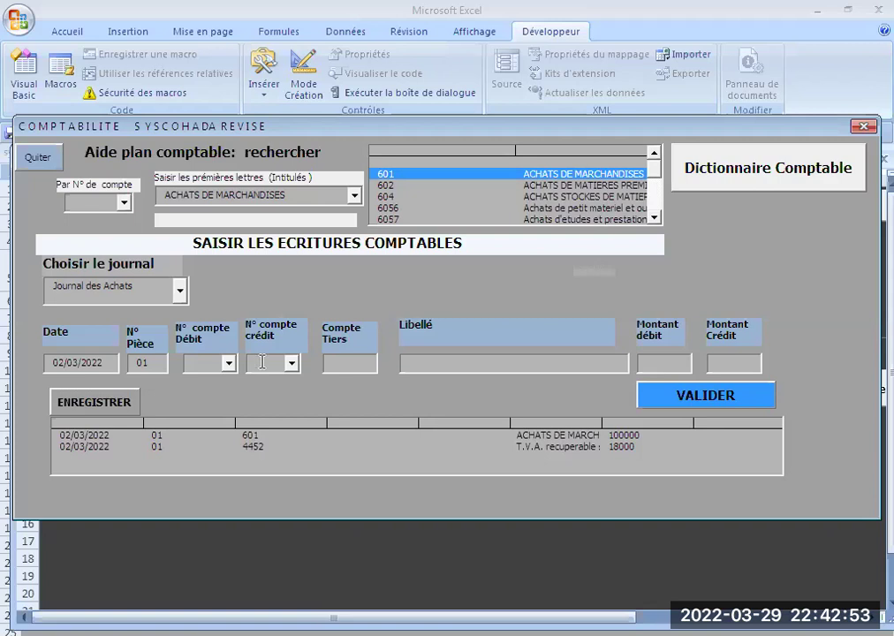
- Register a 118000 credit on supplier account 401 FOURNISSEURS
{"action": "type", "text": "401"}
{"action": "left_click", "coordinate": [320, 365]}
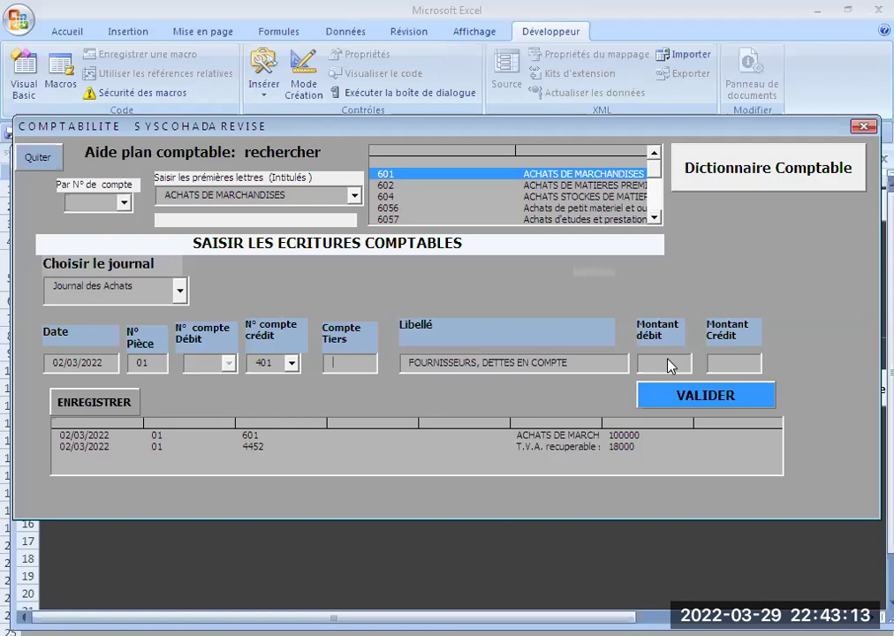
{"action": "left_click", "coordinate": [736, 360]}
{"action": "type", "text": "11"}
{"action": "type", "text": "8"}
{"action": "type", "text": "000"}
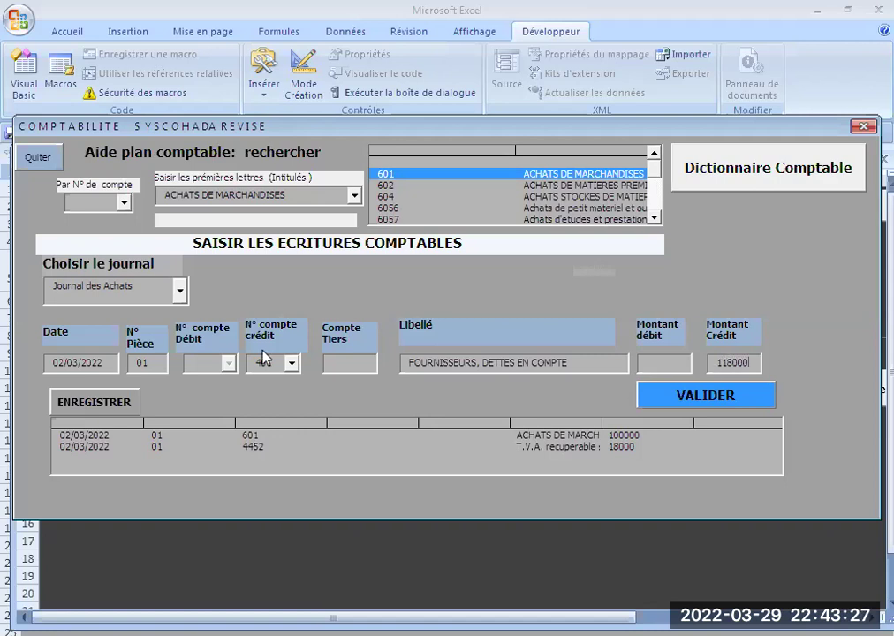
{"action": "left_click", "coordinate": [103, 404]}
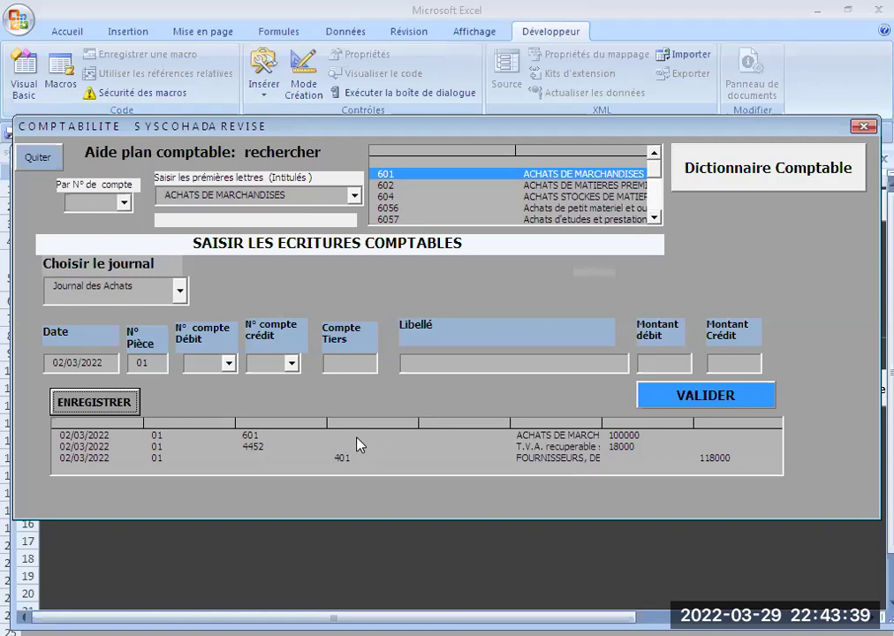
{"action": "left_click", "coordinate": [654, 408]}
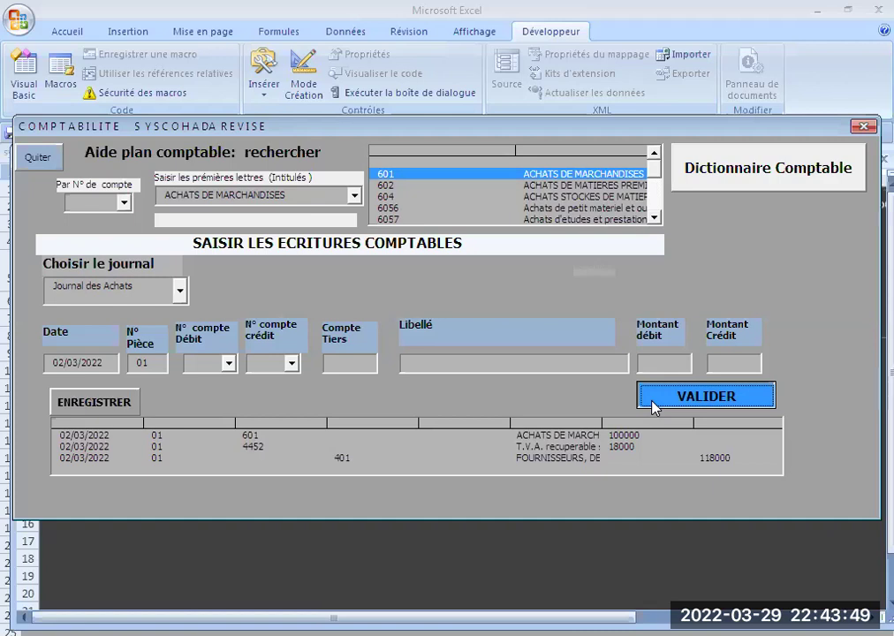
- Post the three-line entry with VALIDER and quit the entry form
{"action": "left_click", "coordinate": [653, 405]}
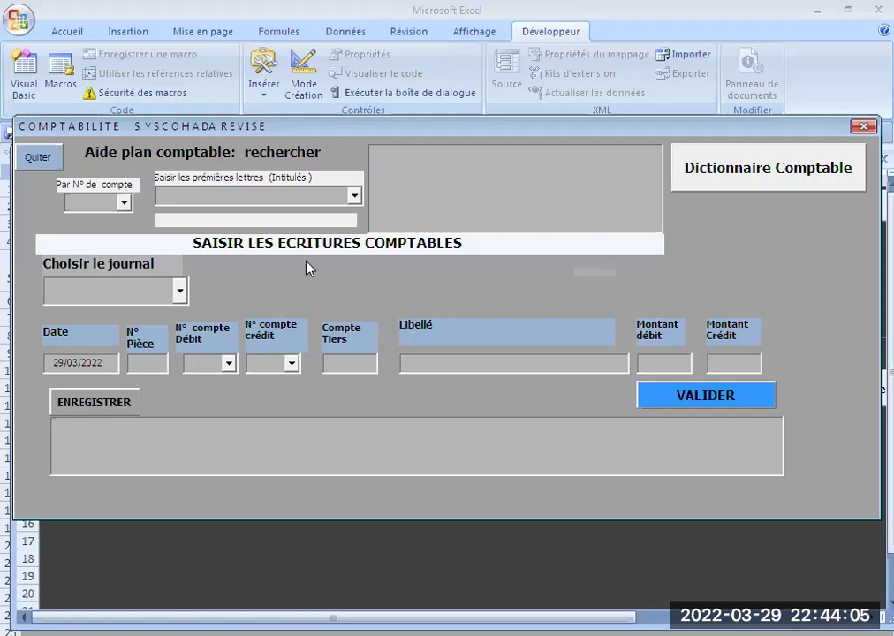
{"action": "left_click", "coordinate": [28, 163]}
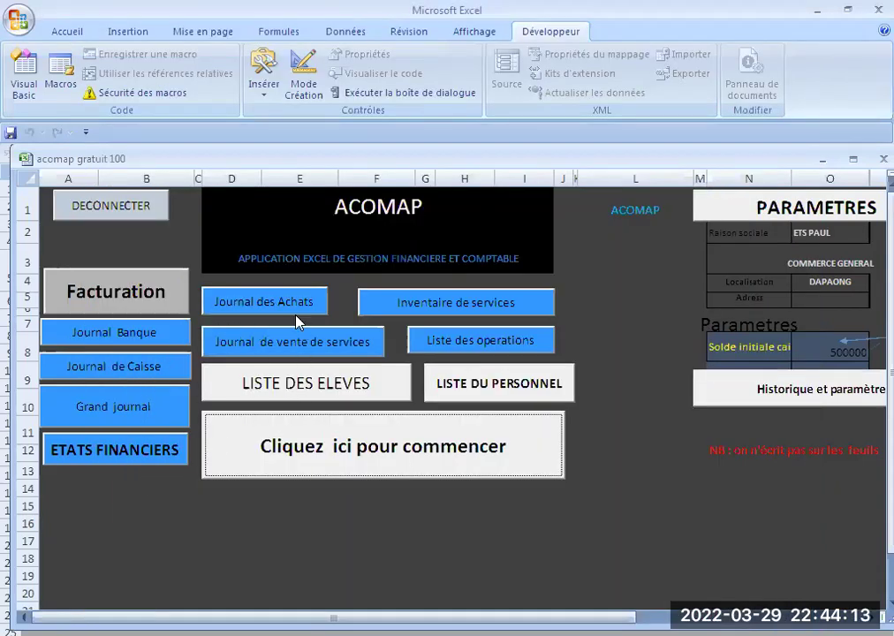
- Open the Journal des achats sheet, select column A and show the Accueil ribbon
{"action": "left_click", "coordinate": [294, 309]}
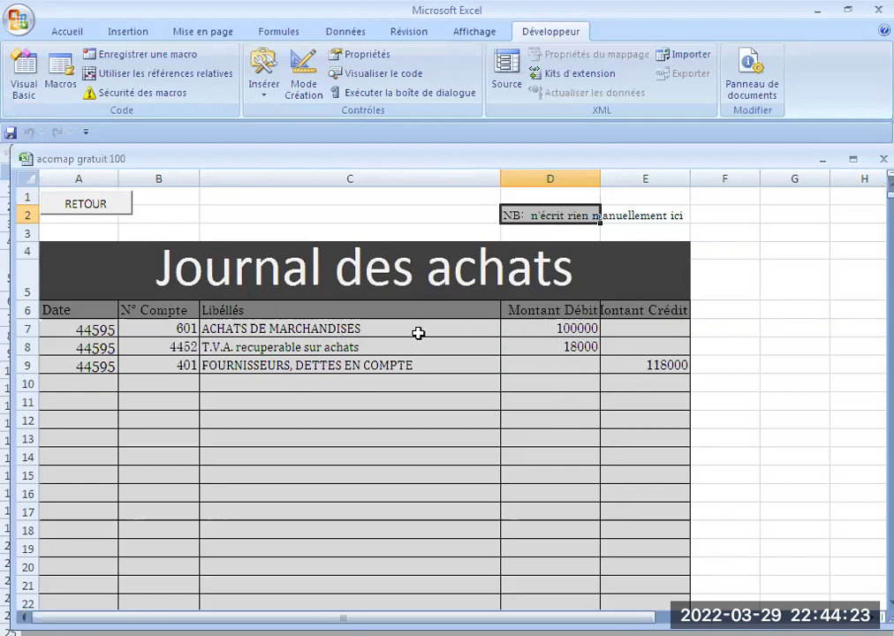
{"action": "left_click", "coordinate": [92, 174]}
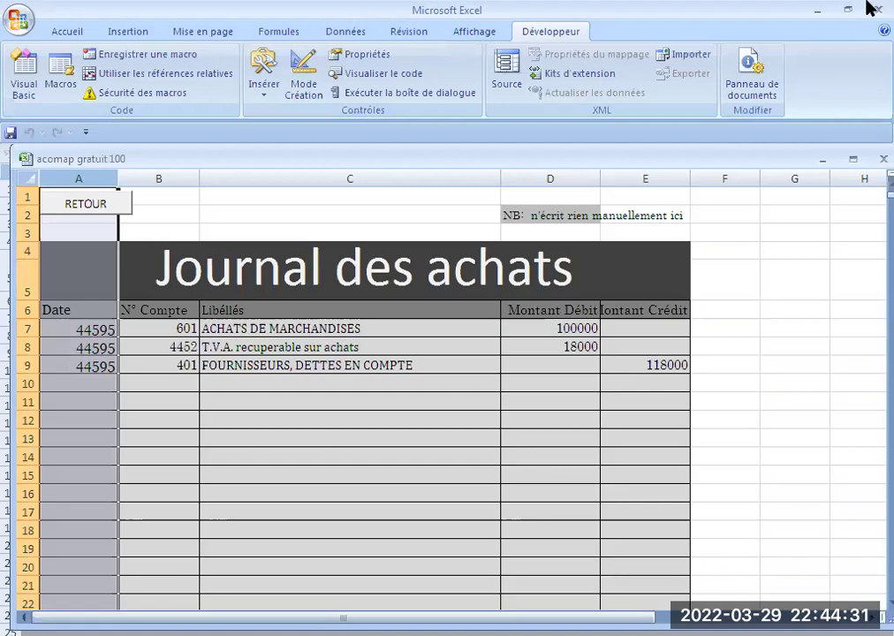
{"action": "left_click", "coordinate": [63, 32]}
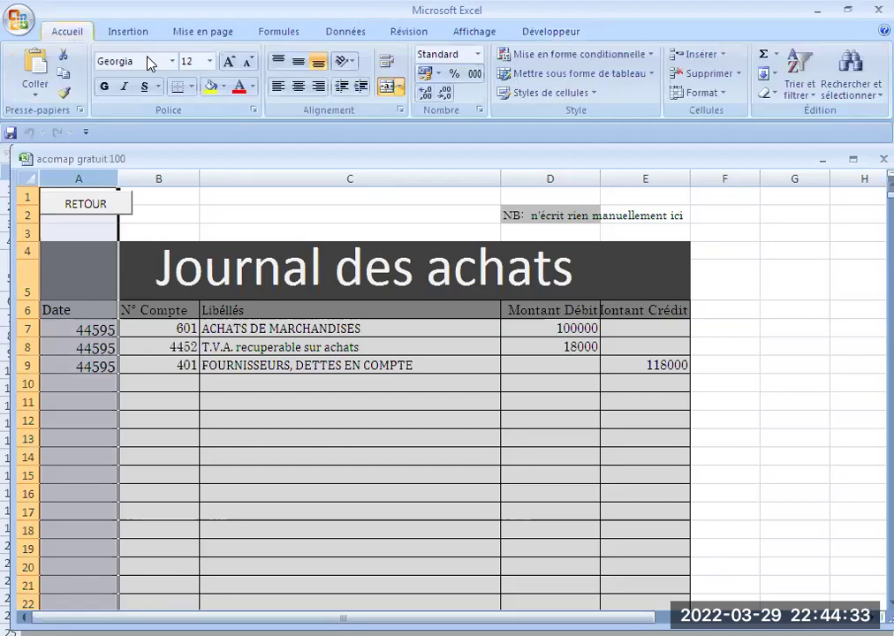
- Format column A as Date, widen it to show 03/02/2022, and return to the main menu
{"action": "left_click", "coordinate": [478, 55]}
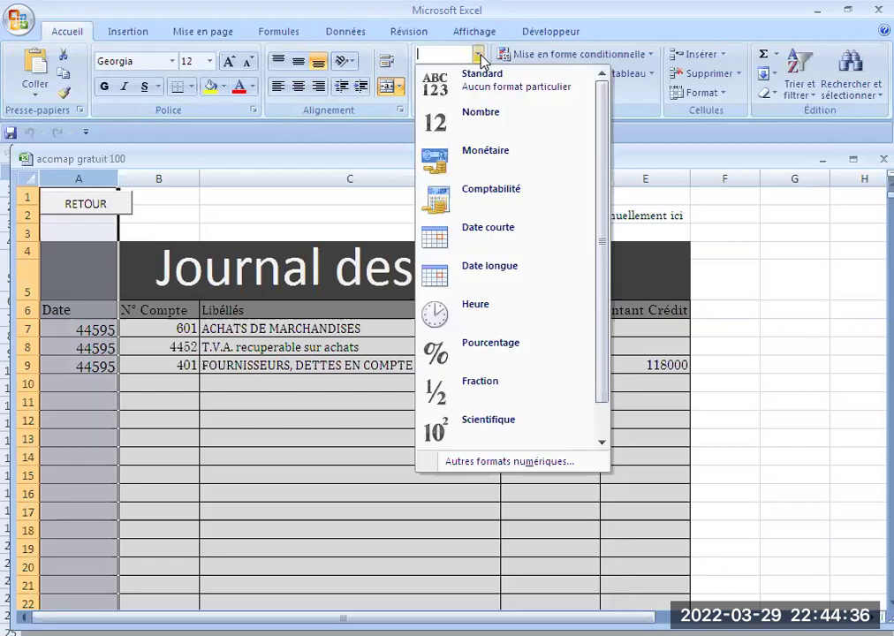
{"action": "left_click", "coordinate": [460, 237]}
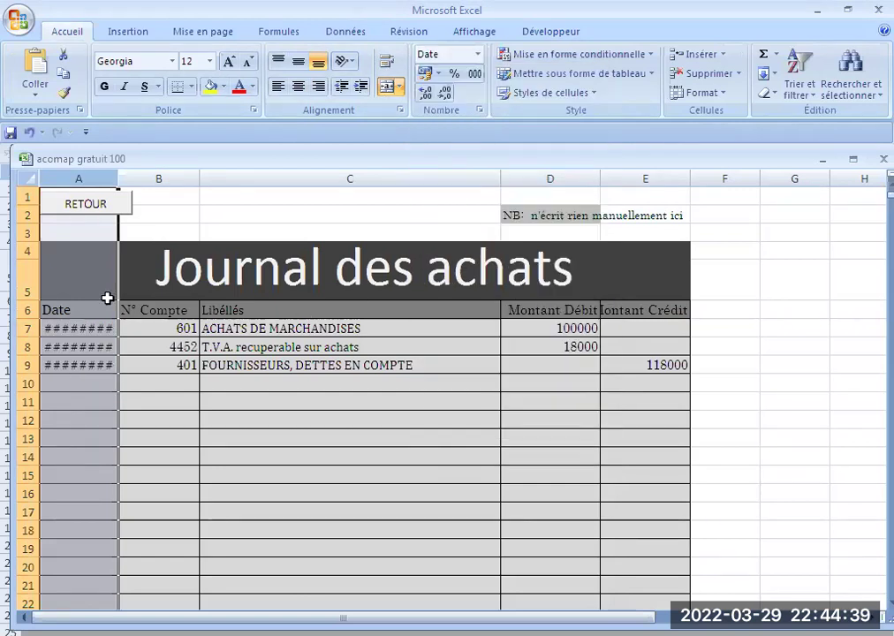
{"action": "left_click_drag", "start_coordinate": [123, 180], "coordinate": [188, 180]}
{"action": "left_click", "coordinate": [247, 422]}
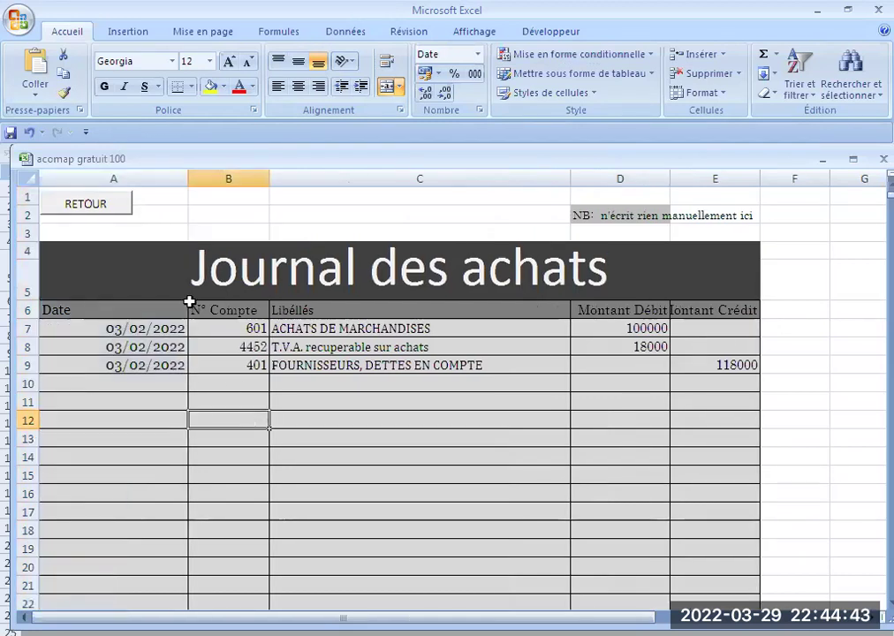
{"action": "left_click", "coordinate": [56, 204]}
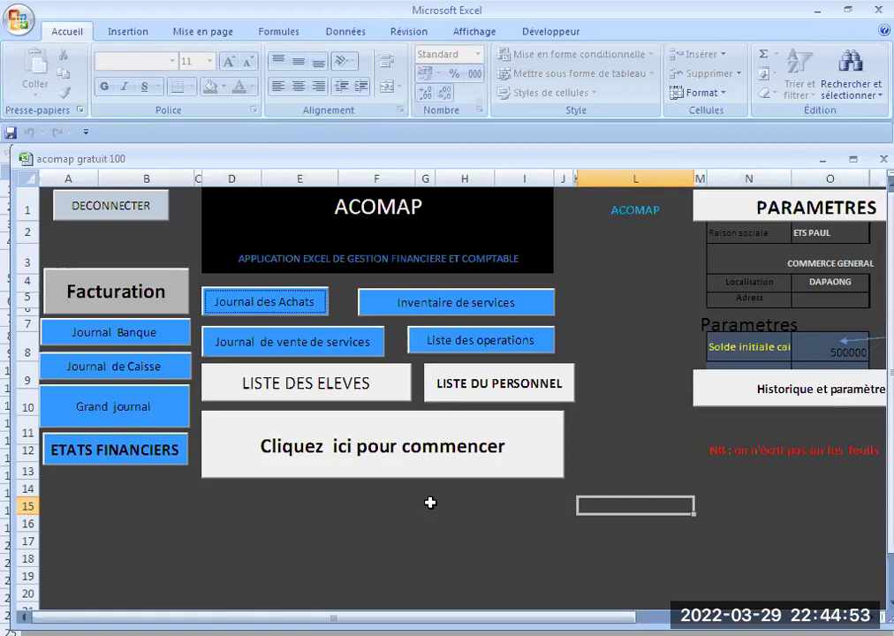
- Launch ACOMAP, enter COMPTABILITÉ as a professional, and open the journal list
{"action": "left_click", "coordinate": [385, 468]}
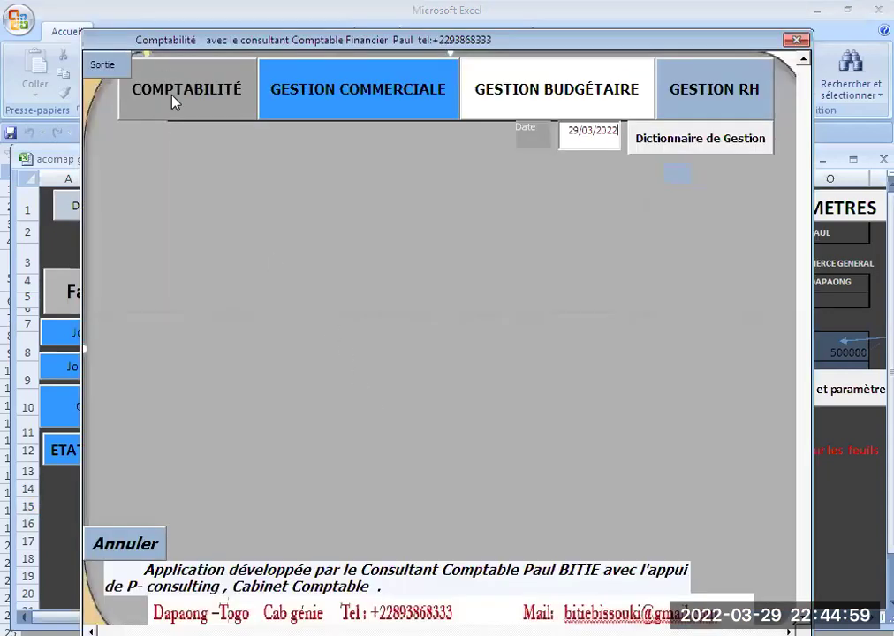
{"action": "left_click", "coordinate": [190, 112]}
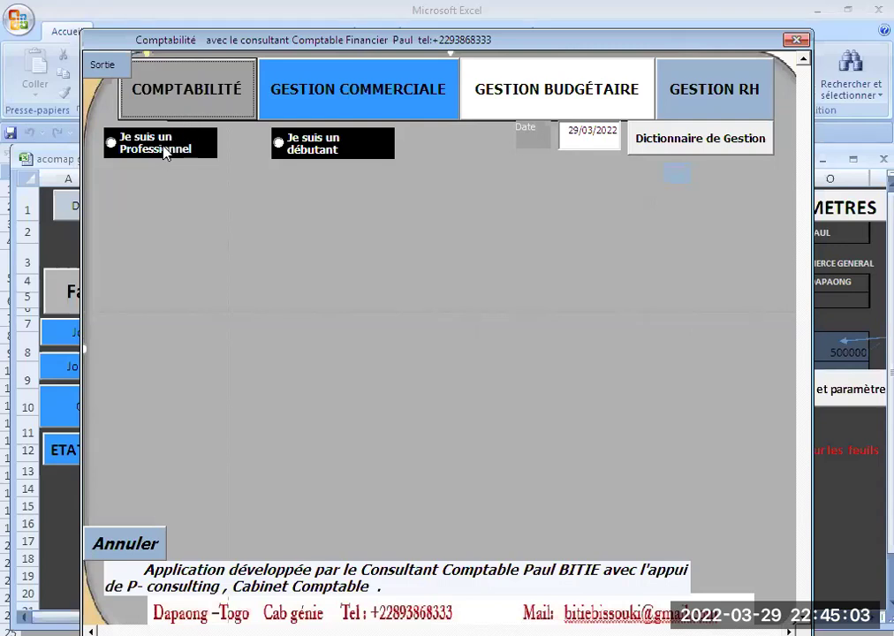
{"action": "left_click", "coordinate": [164, 152]}
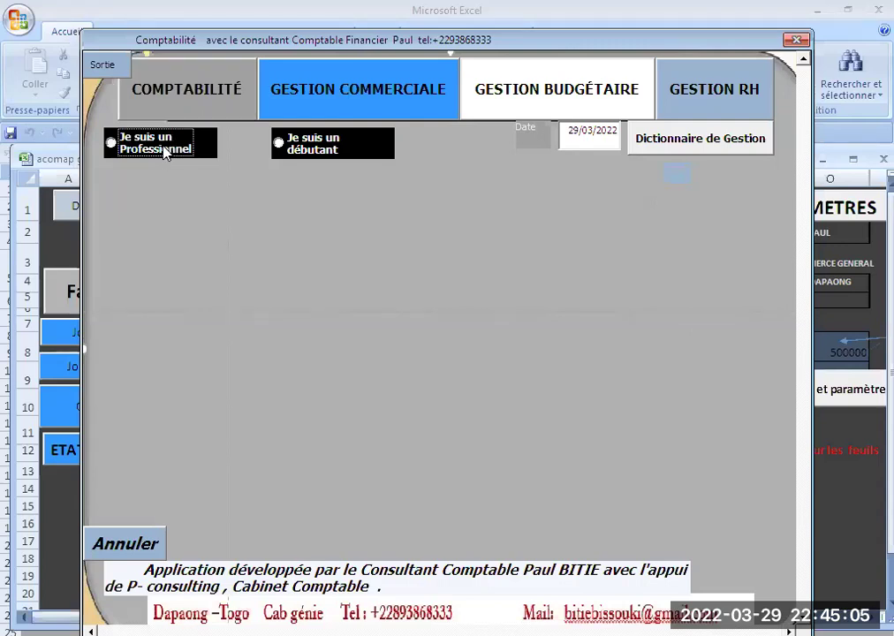
{"action": "left_click", "coordinate": [180, 292]}
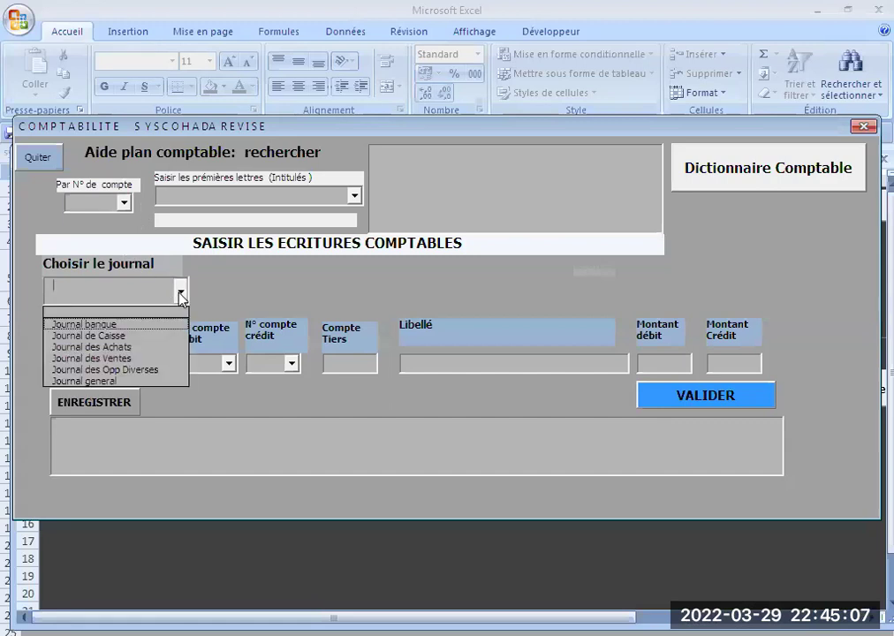
- Choose Journal de Caisse, answer Non, and set date 02/03/2022 with piece number 01
{"action": "left_click", "coordinate": [129, 336]}
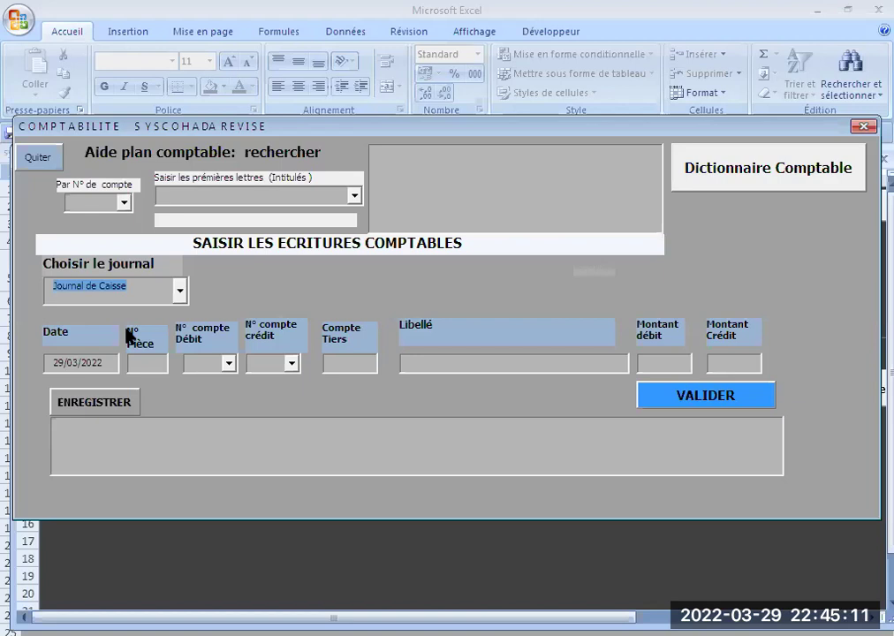
{"action": "left_click", "coordinate": [65, 361]}
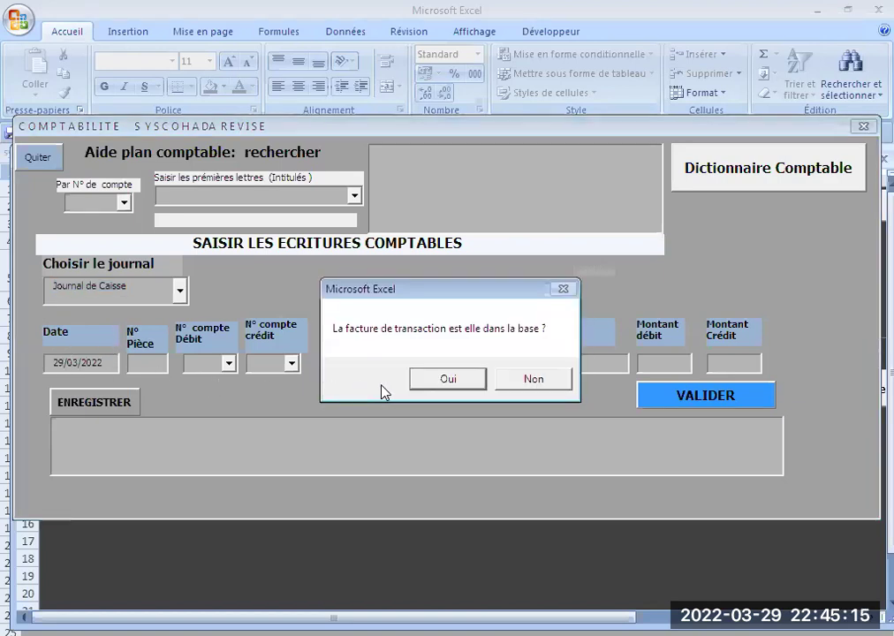
{"action": "left_click", "coordinate": [530, 385]}
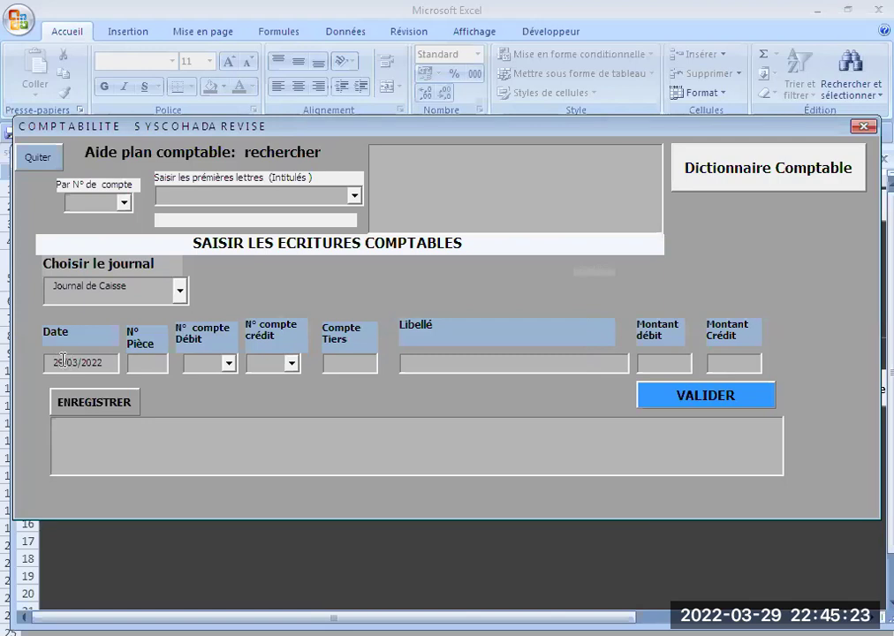
{"action": "left_click", "coordinate": [67, 360]}
{"action": "key", "text": "BackSpace"}
{"action": "key", "text": "BackSpace"}
{"action": "type", "text": "02"}
{"action": "left_click", "coordinate": [150, 362]}
{"action": "type", "text": "02"}
{"action": "key", "text": "BackSpace"}
{"action": "type", "text": "1"}
- Enter debit account 401, a third-party account and amount 118000, then register the line
{"action": "left_click", "coordinate": [207, 360]}
{"action": "type", "text": "401"}
{"action": "left_click", "coordinate": [361, 365]}
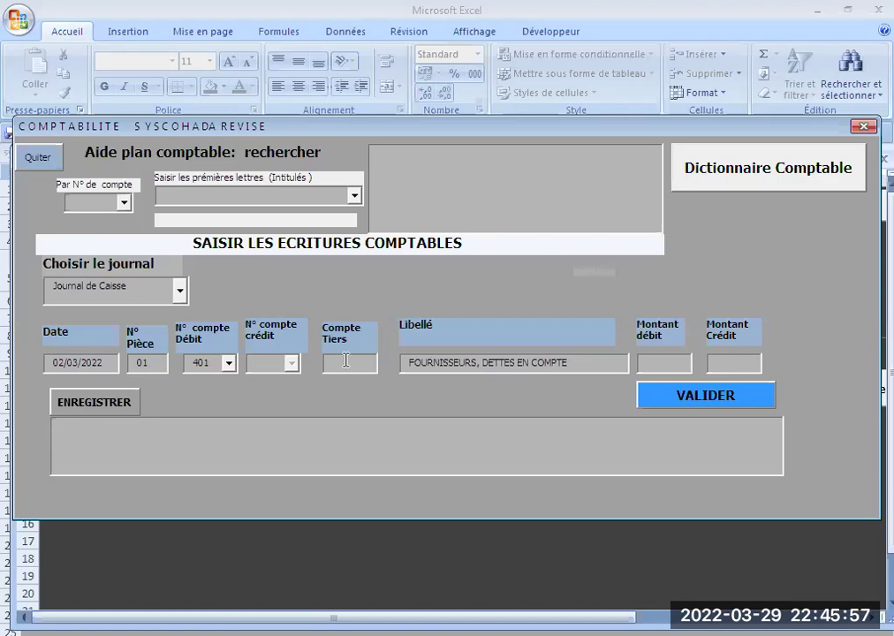
{"action": "type", "text": "p"}
{"action": "key", "text": "BackSpace"}
{"action": "type", "text": "P"}
{"action": "type", "text": "a"}
{"action": "type", "text": "u"}
{"action": "type", "text": "11"}
{"action": "type", "text": "8"}
{"action": "type", "text": "000"}
{"action": "left_click", "coordinate": [99, 403]}
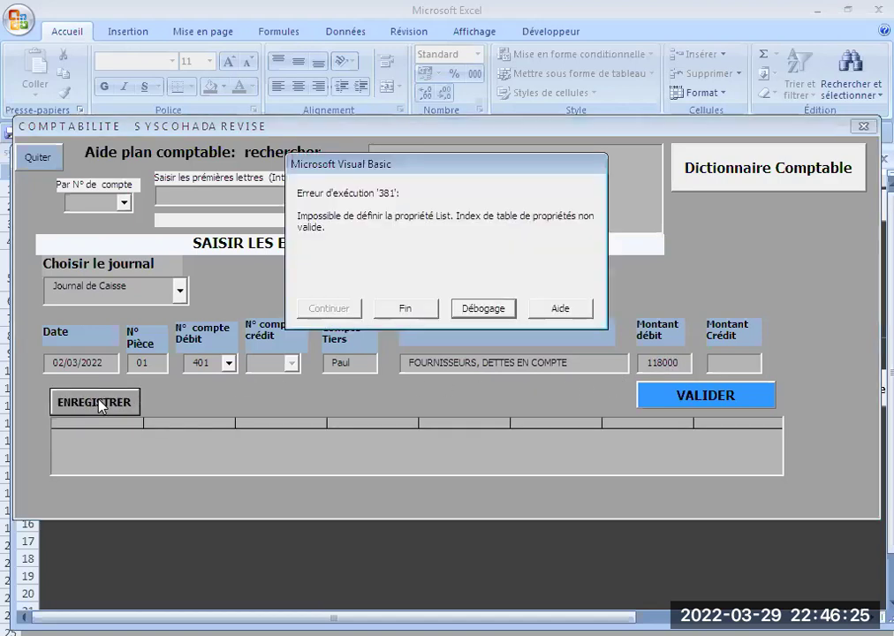
- Stop the macro and reopen the COMPTABILITÉ entry form in Professionnel mode
{"action": "left_click", "coordinate": [418, 312]}
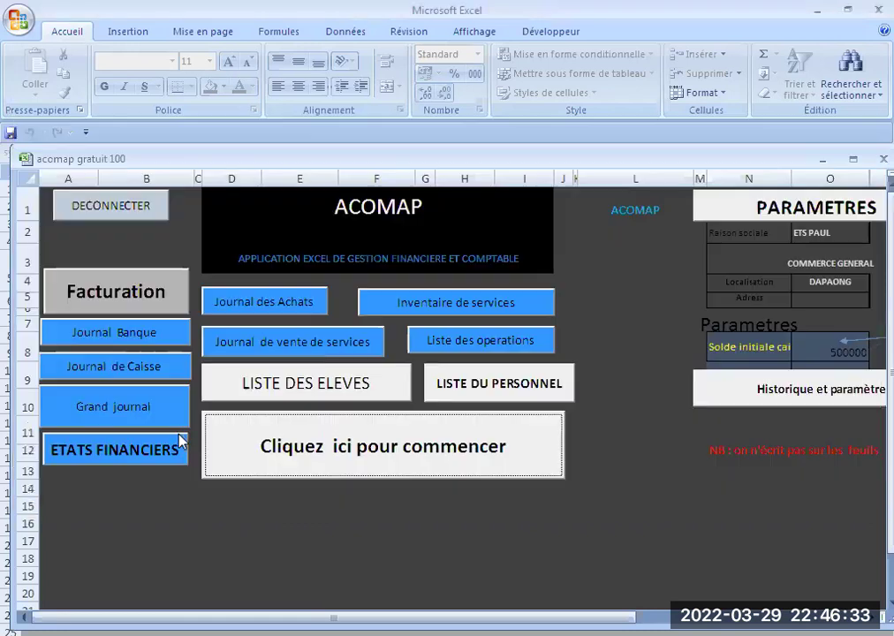
{"action": "left_click", "coordinate": [381, 459]}
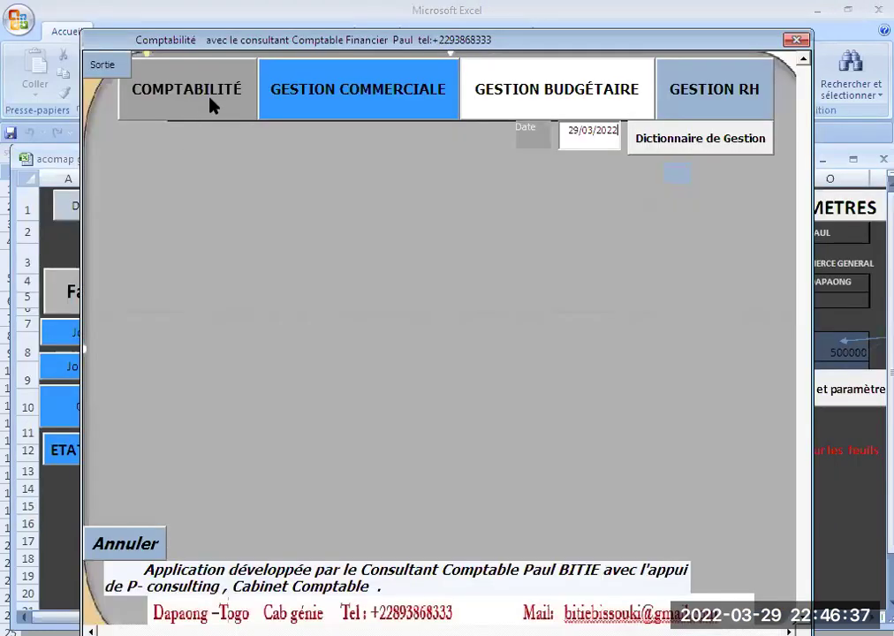
{"action": "left_click", "coordinate": [210, 103]}
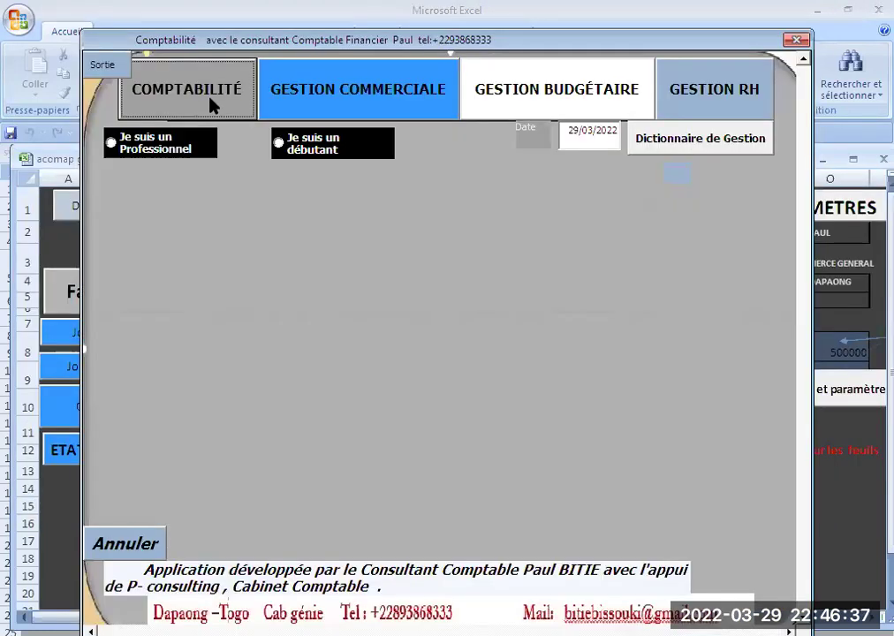
{"action": "left_click", "coordinate": [174, 148]}
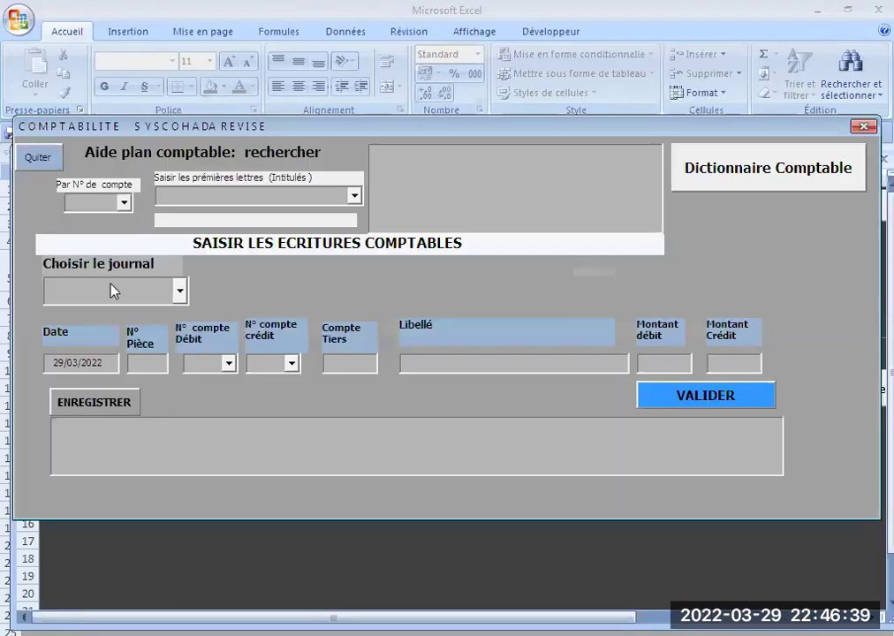
- Pick Journal de Caisse, answer Non, and retype the date as 02/03/2022
{"action": "left_click", "coordinate": [179, 291]}
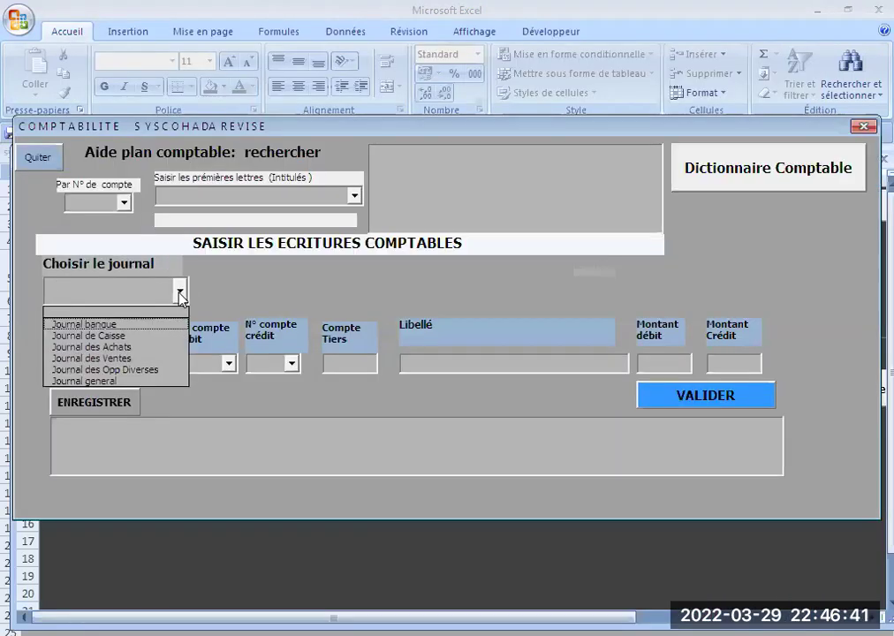
{"action": "left_click", "coordinate": [141, 342]}
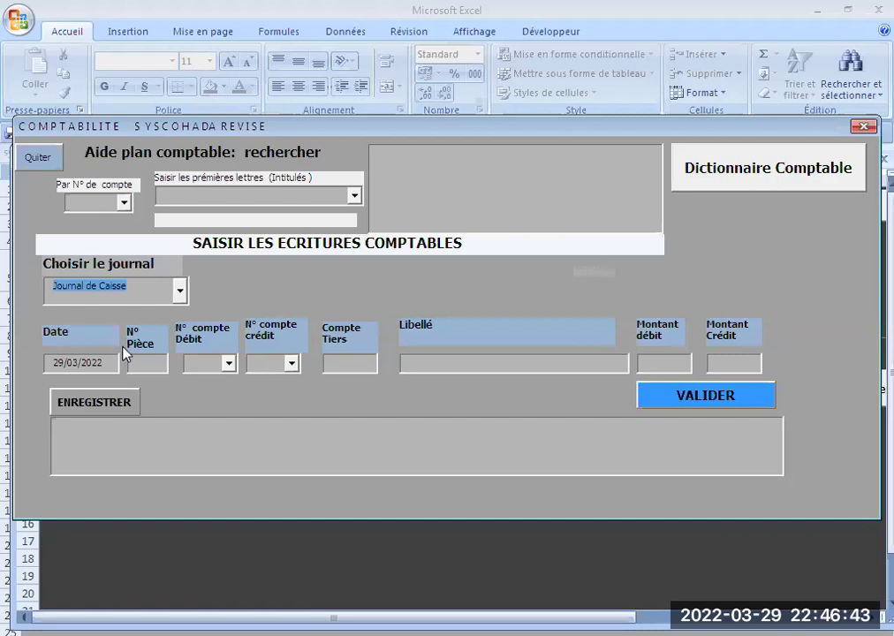
{"action": "left_click", "coordinate": [64, 357]}
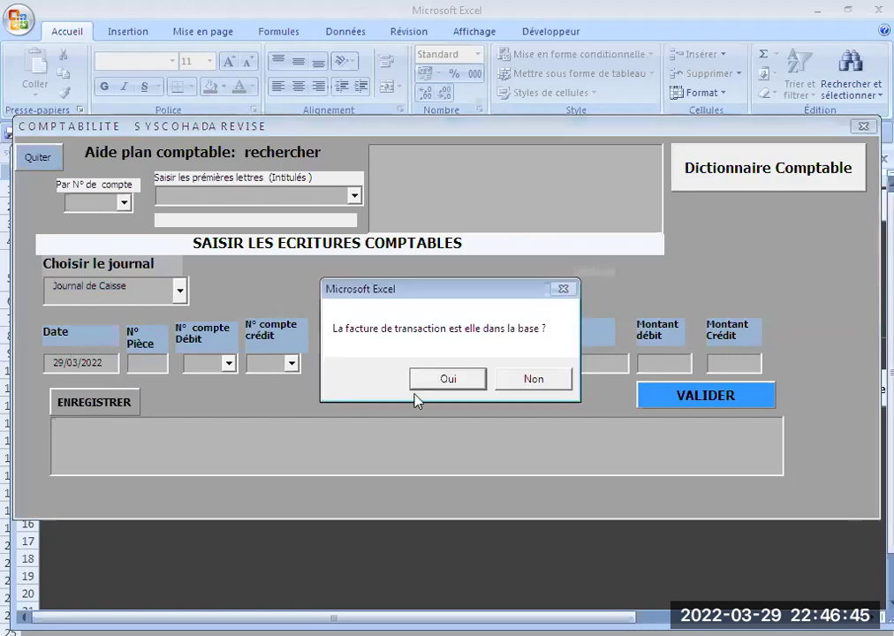
{"action": "left_click", "coordinate": [525, 385]}
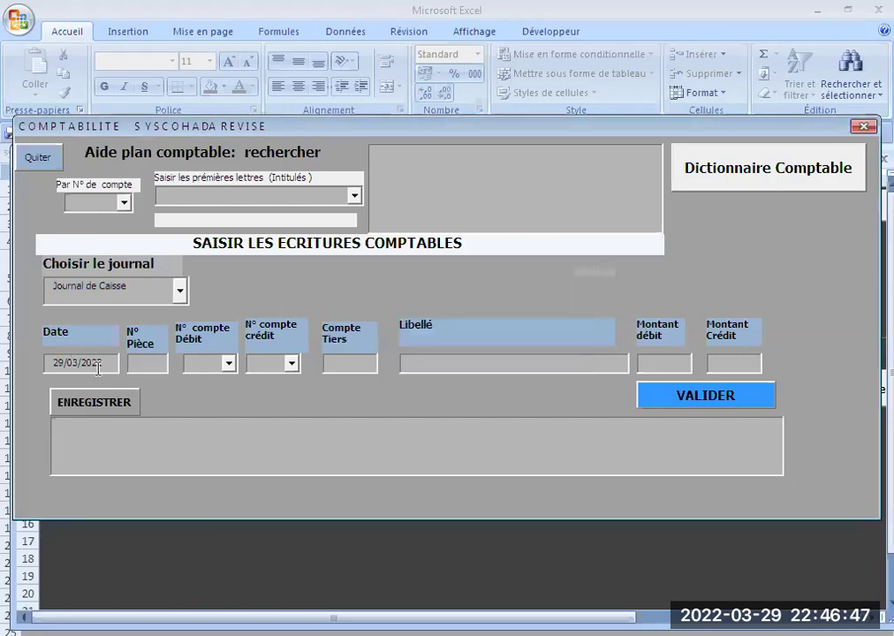
{"action": "key", "text": "Delete"}
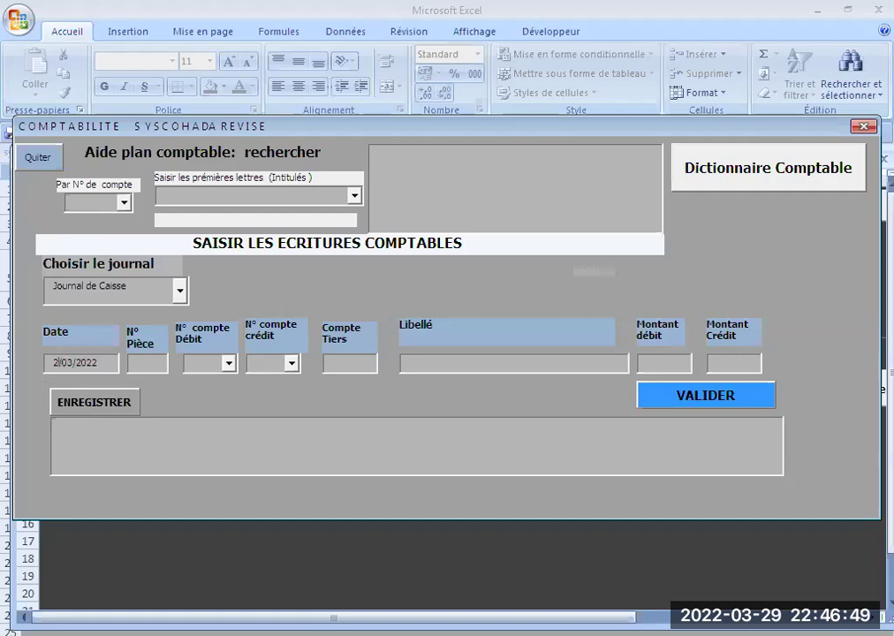
{"action": "key", "text": "Delete"}
{"action": "type", "text": "02"}
- Enter piece 01, debit account 401 and debit amount 118000, then register the line
{"action": "left_click", "coordinate": [148, 363]}
{"action": "type", "text": "01"}
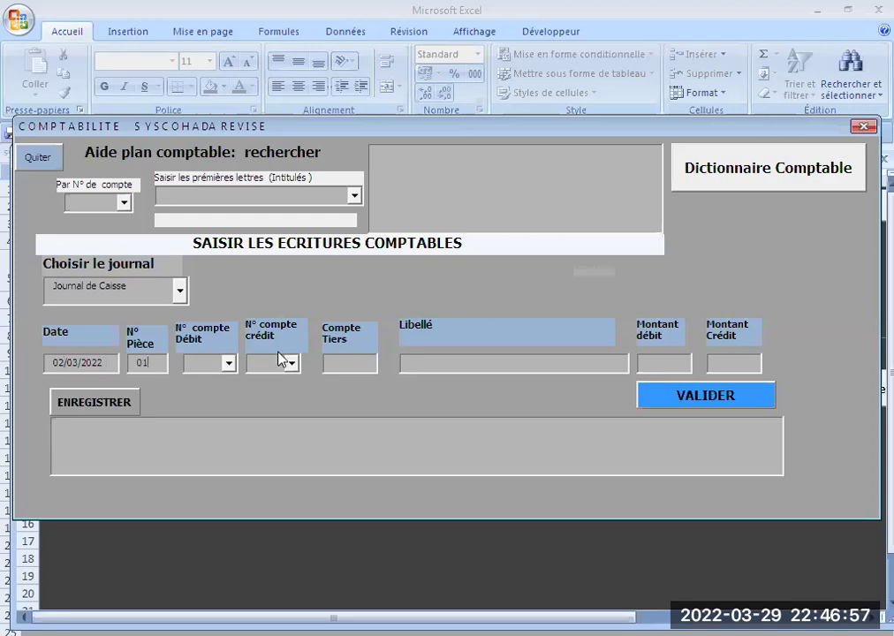
{"action": "type", "text": "401"}
{"action": "left_click", "coordinate": [361, 354]}
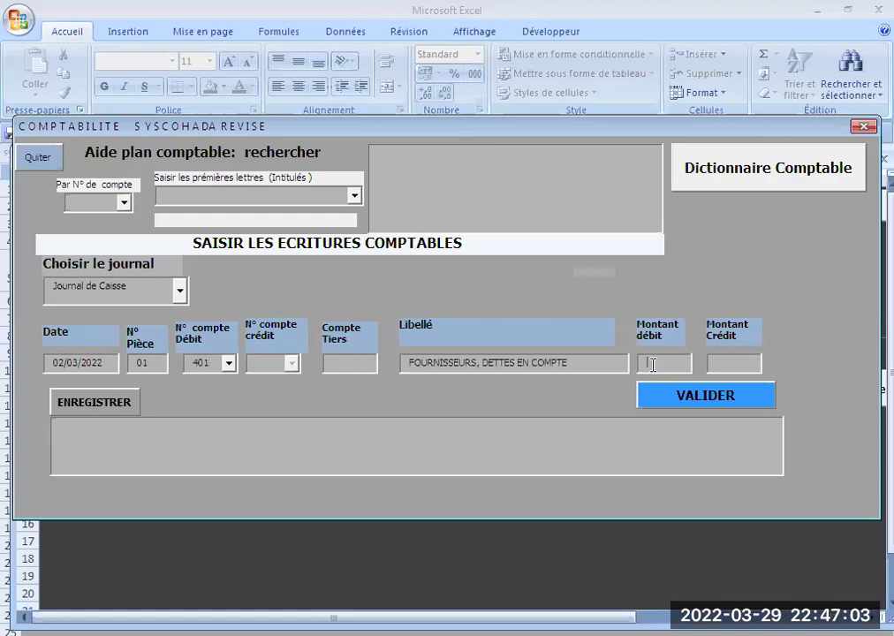
{"action": "type", "text": "118000"}
{"action": "left_click", "coordinate": [94, 408]}
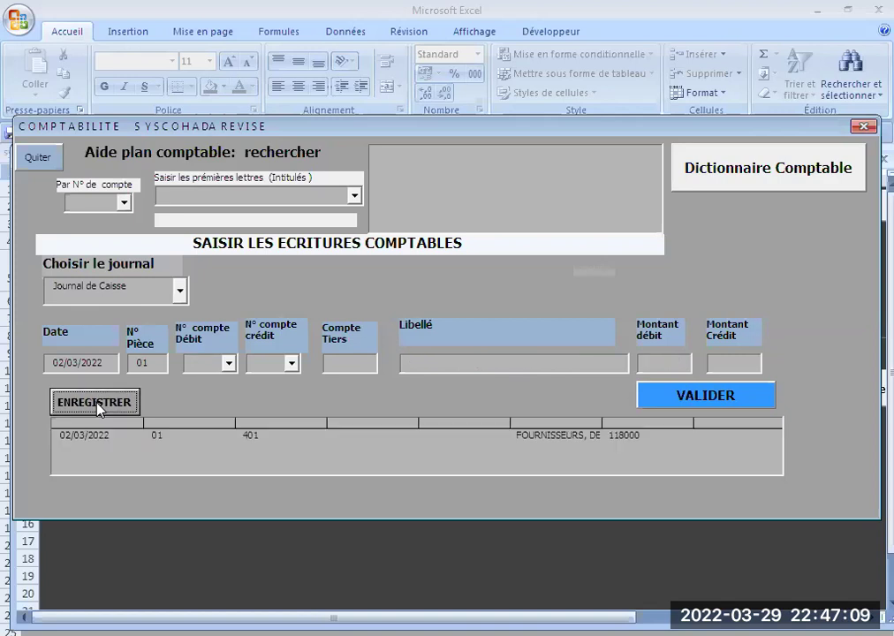
- Enter credit account 571 so its label CAISSE SIEGE SOCIAL fills in
{"action": "left_click", "coordinate": [265, 363]}
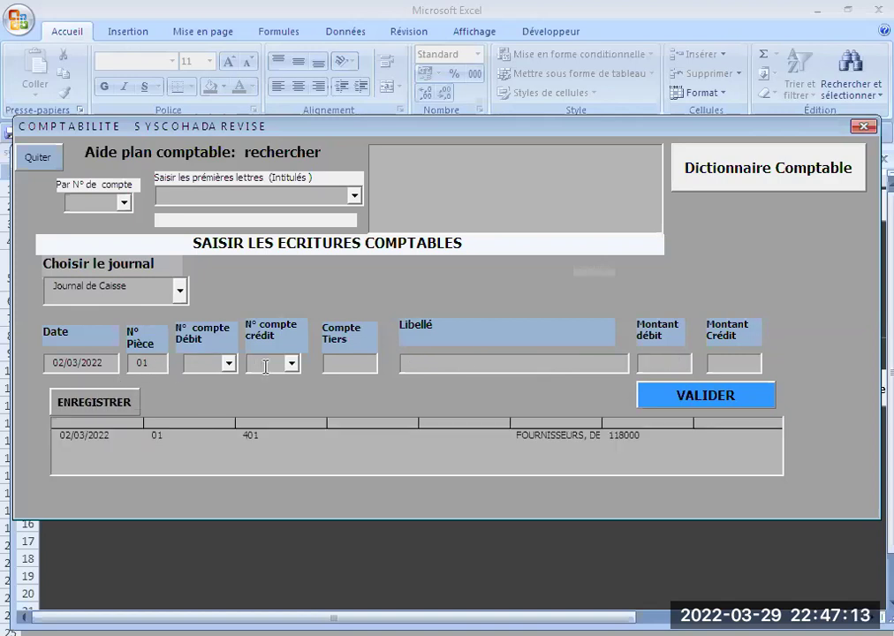
{"action": "type", "text": "571"}
{"action": "key", "text": "Tab"}
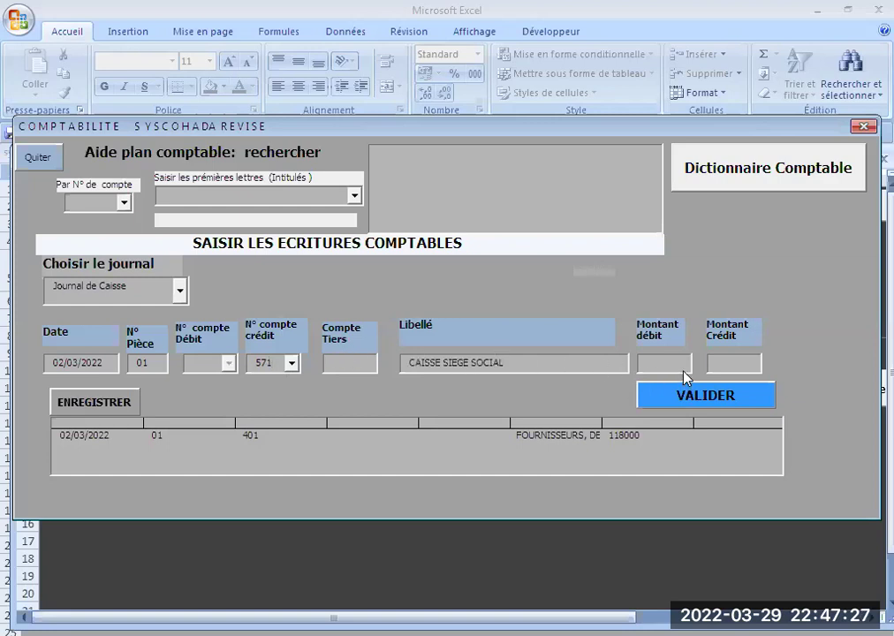
- Enter a 118000 credit on account 571, register it, and validate the balanced entry
{"action": "left_click", "coordinate": [731, 363]}
{"action": "type", "text": "118000"}
{"action": "left_click", "coordinate": [107, 404]}
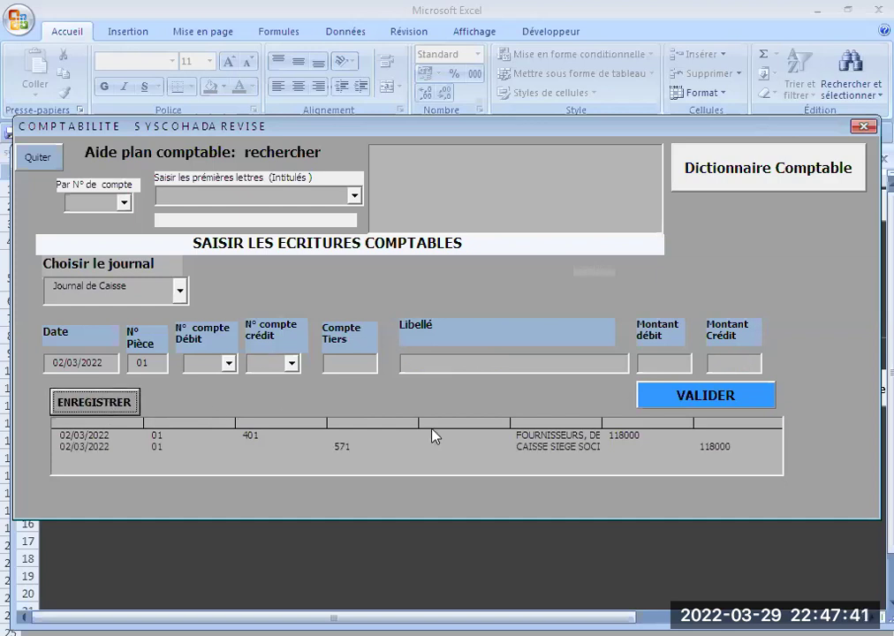
{"action": "left_click", "coordinate": [720, 403]}
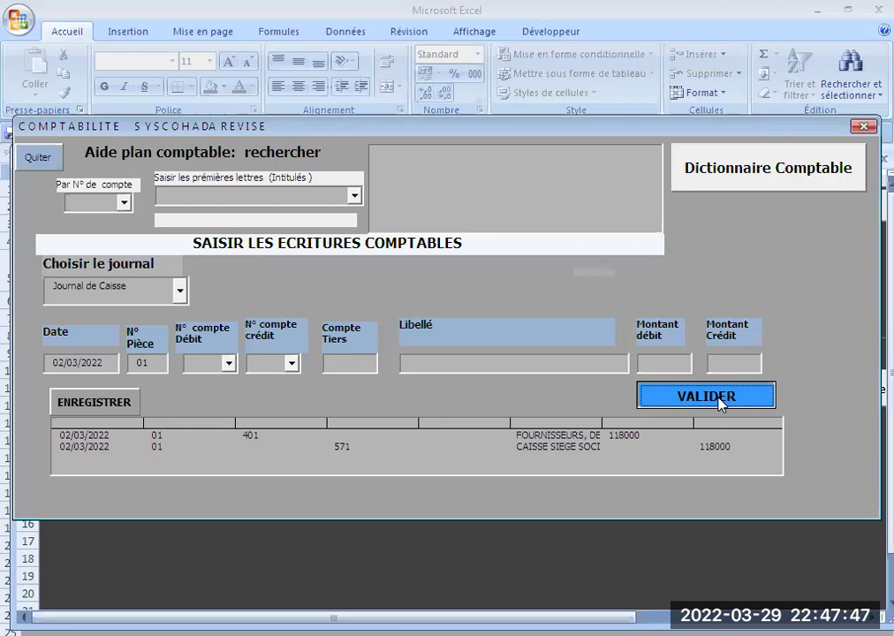
{"action": "left_click", "coordinate": [719, 399]}
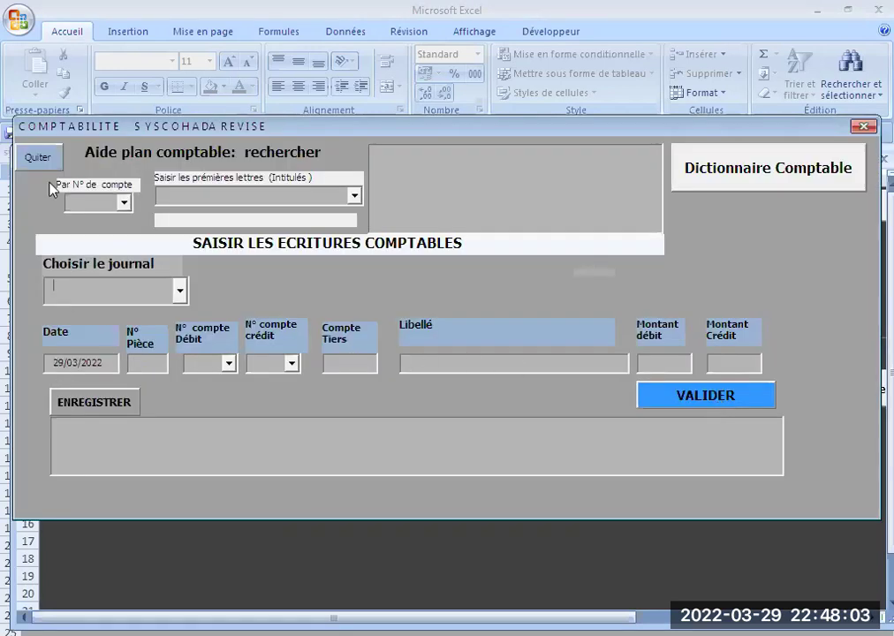
- Close the entry and accounting menu forms and open the Journal de Caisse sheet
{"action": "left_click", "coordinate": [31, 166]}
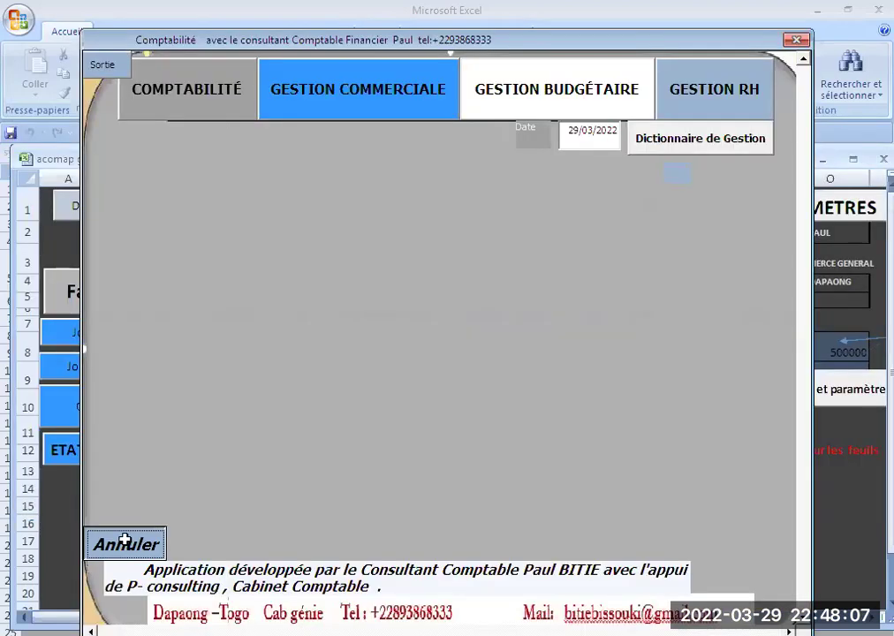
{"action": "left_click", "coordinate": [124, 534]}
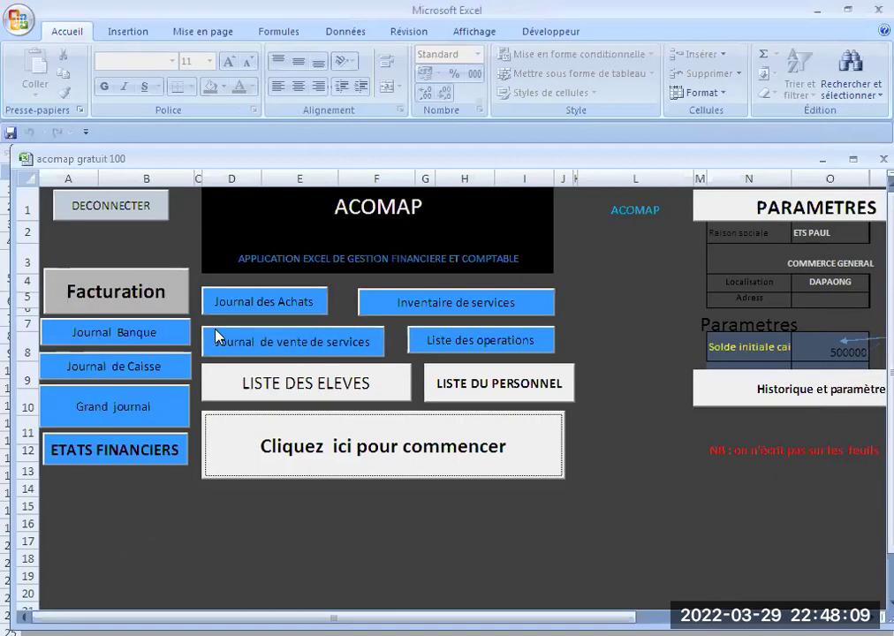
{"action": "left_click", "coordinate": [122, 369]}
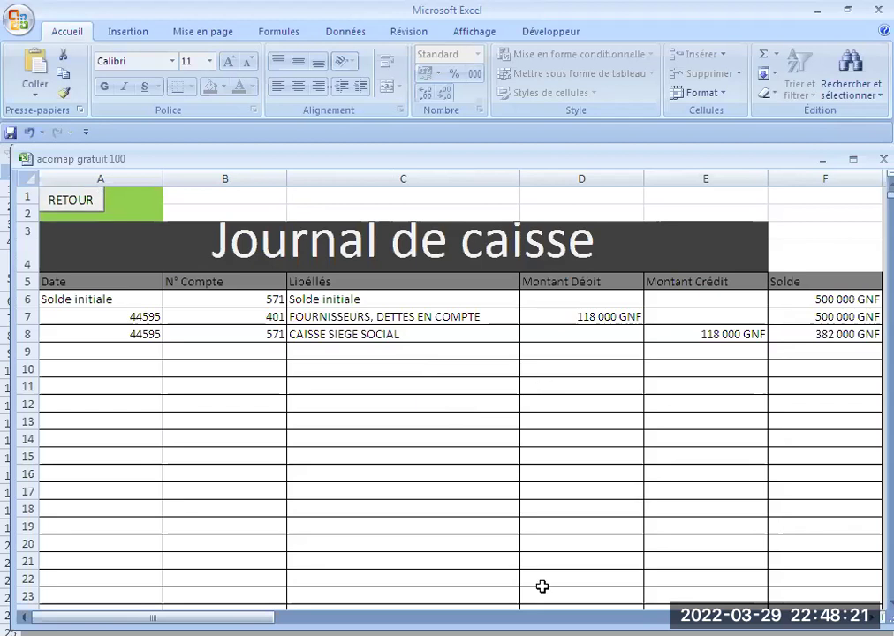
- Review the cash journal's new lines, then return and open the Grand journal sheet
{"action": "mouse_move", "coordinate": [152, 616]}
{"action": "left_mouse_down"}
{"action": "mouse_move", "coordinate": [234, 617]}
{"action": "mouse_move", "coordinate": [193, 616]}
{"action": "left_mouse_up"}
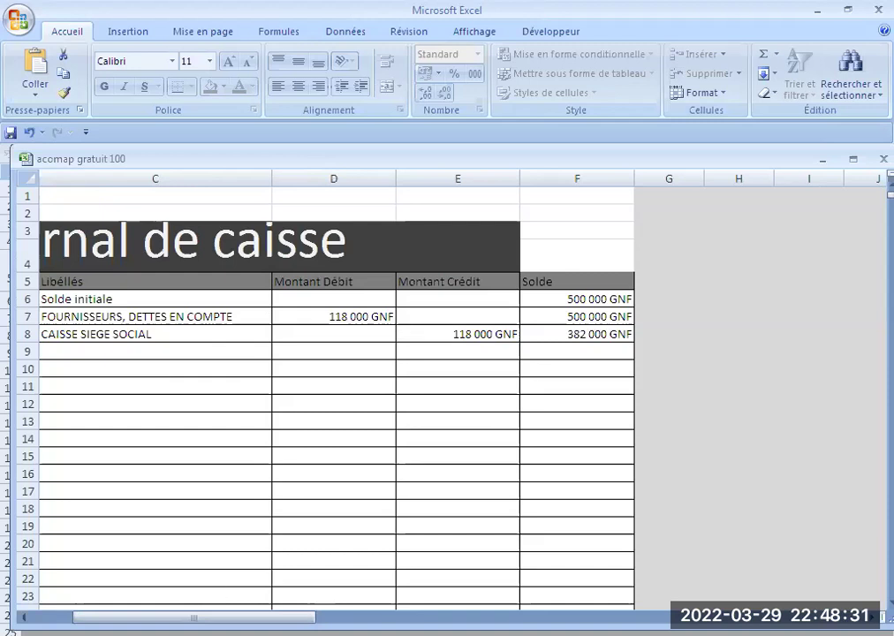
{"action": "left_click_drag", "start_coordinate": [194, 616], "coordinate": [152, 616]}
{"action": "left_click", "coordinate": [86, 197]}
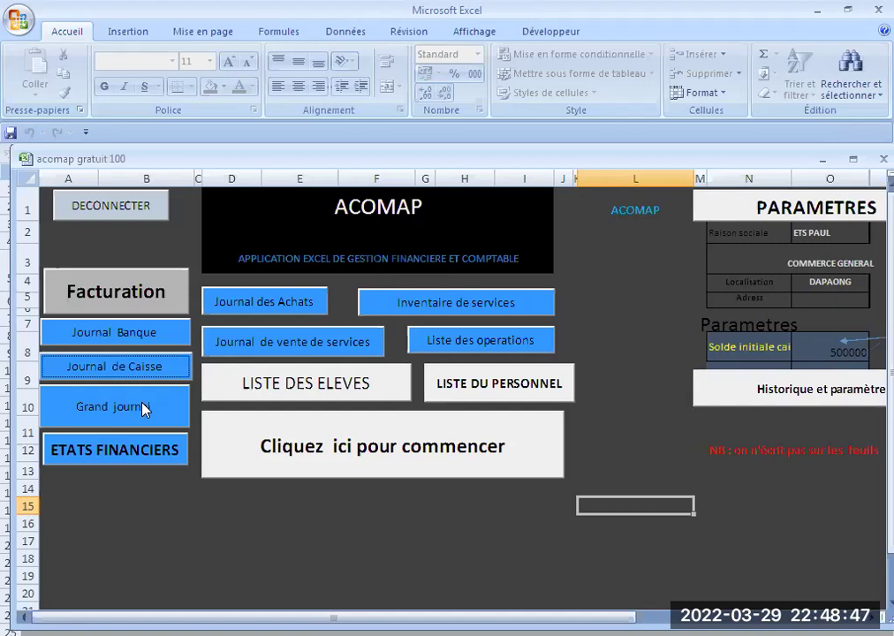
{"action": "left_click", "coordinate": [142, 403]}
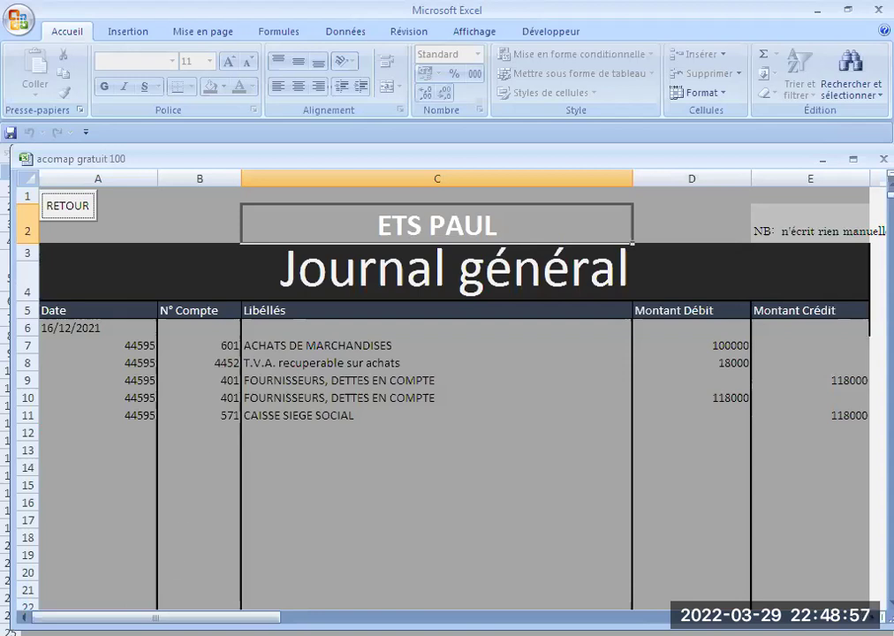
- Scroll across the Journal général entries, then return to the ACOMAP main menu sheet
{"action": "mouse_move", "coordinate": [155, 617]}
{"action": "left_mouse_down"}
{"action": "mouse_move", "coordinate": [214, 608]}
{"action": "mouse_move", "coordinate": [173, 608]}
{"action": "mouse_move", "coordinate": [194, 558]}
{"action": "left_mouse_up"}
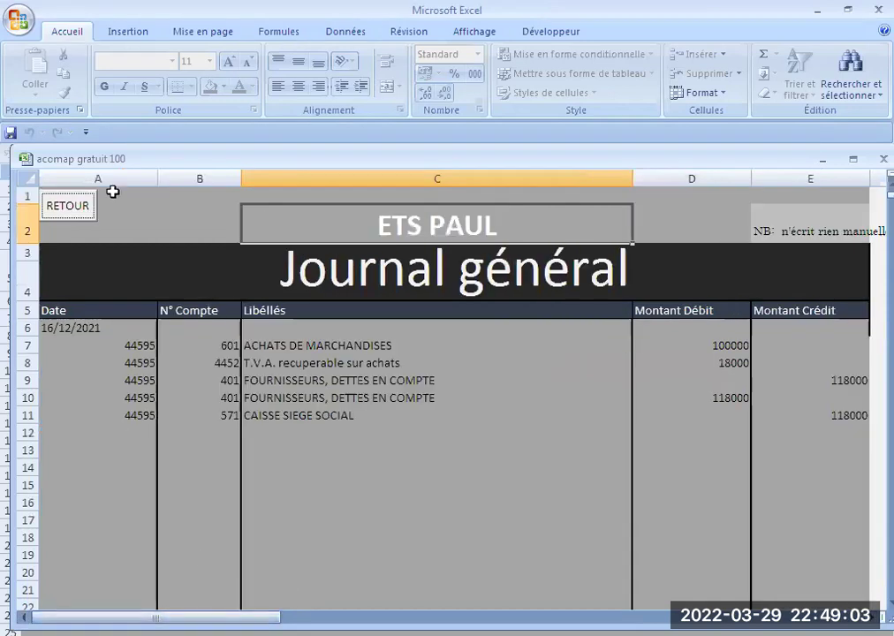
{"action": "left_click", "coordinate": [64, 212]}
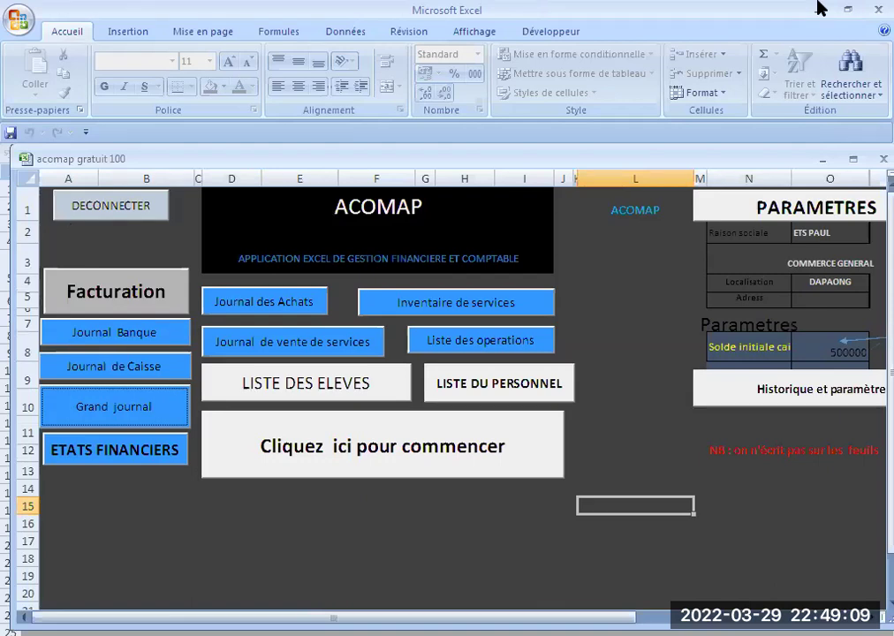
- Minimize Excel to display the PowerPoint presentation behind it
{"action": "left_click", "coordinate": [818, 9]}
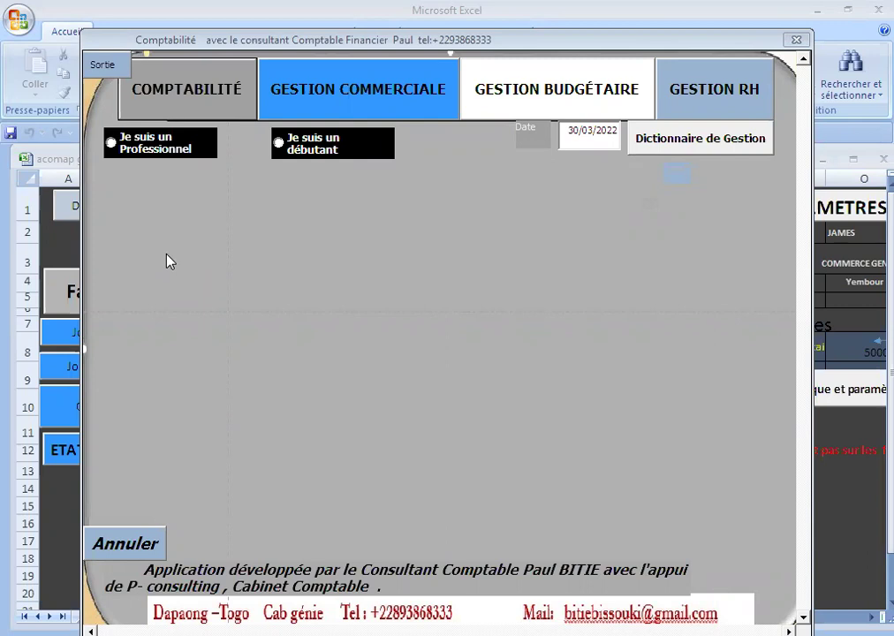
- Open the SYSCOHADA entry form in professional mode and drop down the journal list
{"action": "left_click", "coordinate": [181, 150]}
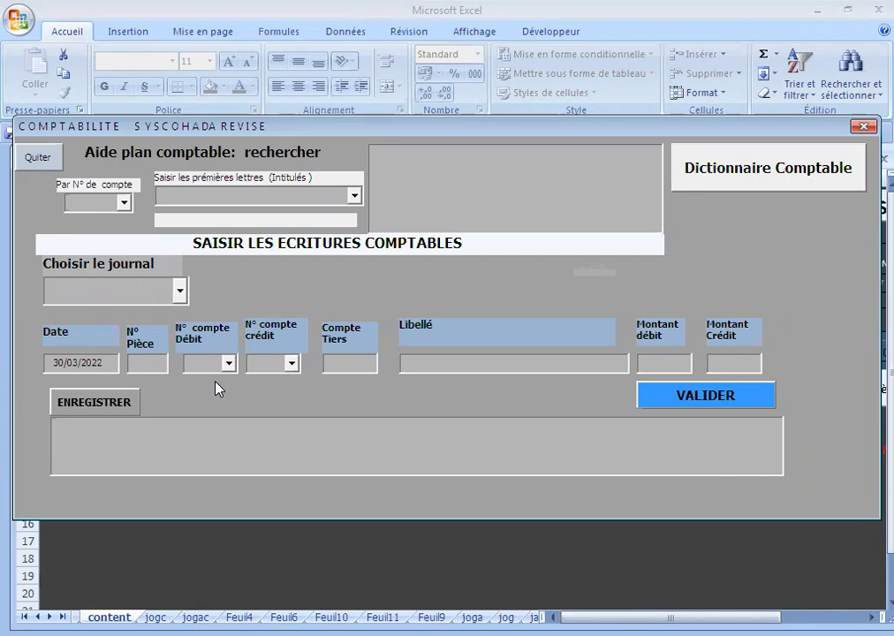
{"action": "left_click", "coordinate": [180, 291]}
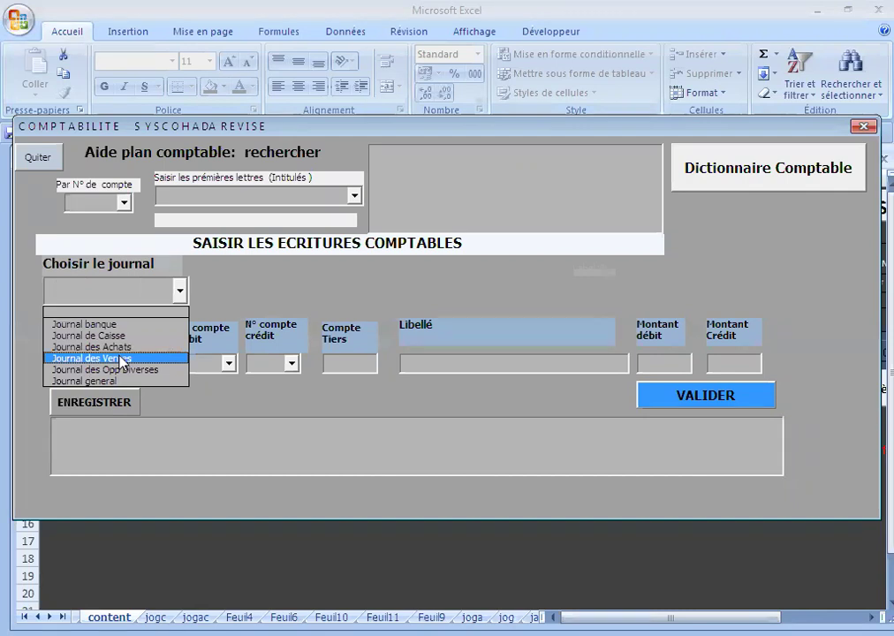
- Select Journal des Ventes, date 10/03/2022, piece 02, debit account 411 CLIENTS, amount 1180000
{"action": "left_click", "coordinate": [122, 359]}
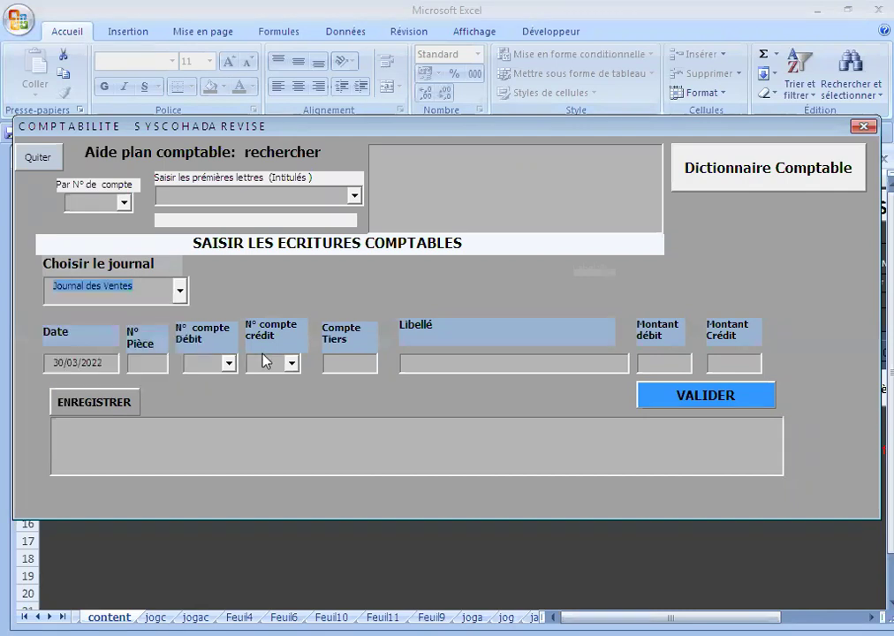
{"action": "left_click", "coordinate": [65, 360]}
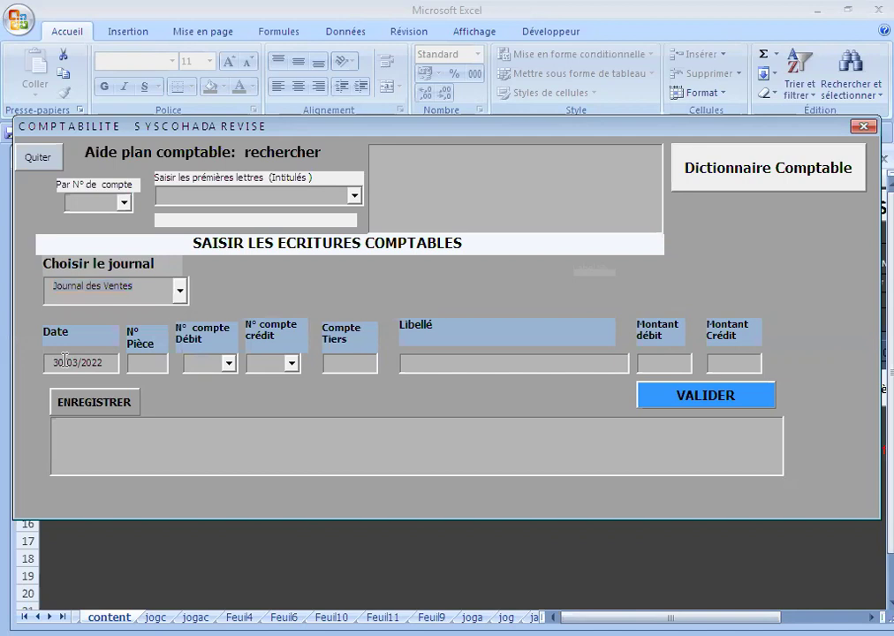
{"action": "key", "text": "BackSpace"}
{"action": "key", "text": "BackSpace"}
{"action": "type", "text": "1"}
{"action": "type", "text": "0"}
{"action": "type", "text": "0"}
{"action": "type", "text": "2"}
{"action": "left_click", "coordinate": [209, 360]}
{"action": "type", "text": "411"}
{"action": "left_click", "coordinate": [258, 362]}
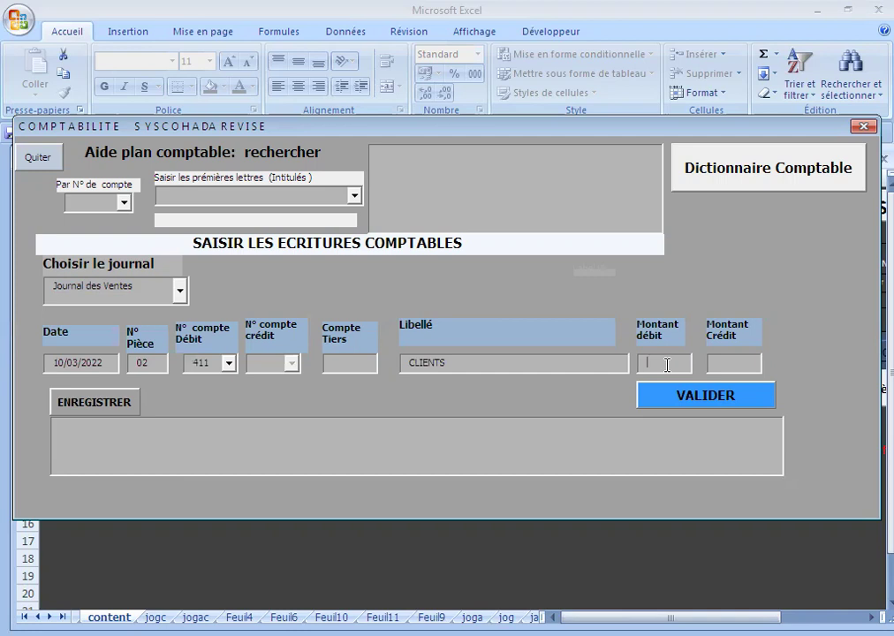
{"action": "type", "text": "11"}
{"action": "type", "text": "80"}
{"action": "type", "text": "000"}
{"action": "left_click", "coordinate": [77, 408]}
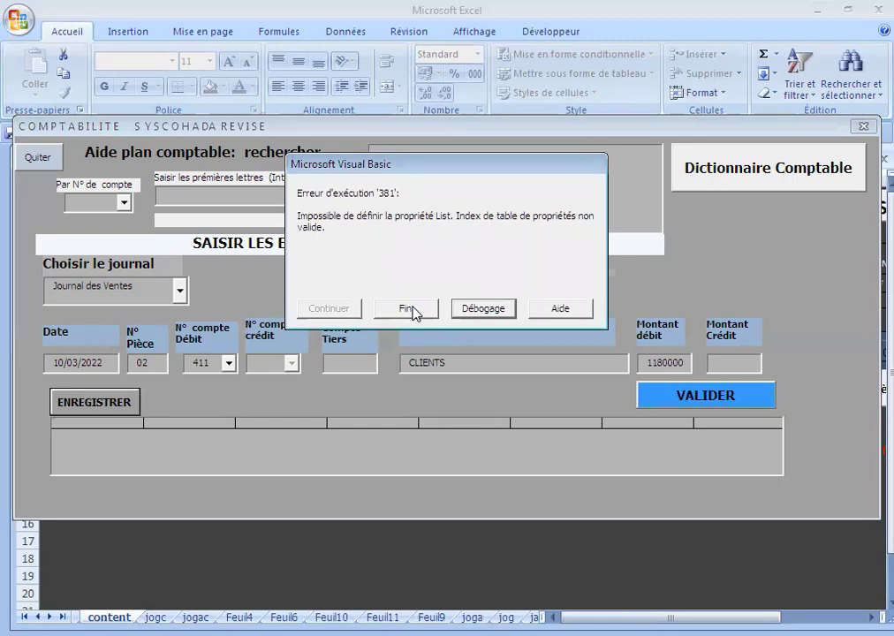
{"action": "left_click", "coordinate": [411, 311]}
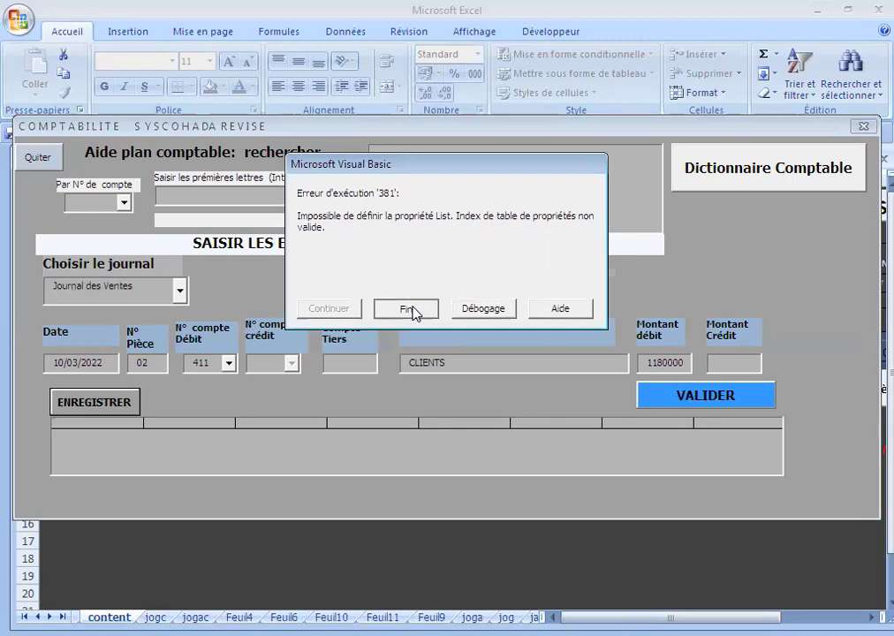
{"action": "left_click", "coordinate": [411, 311]}
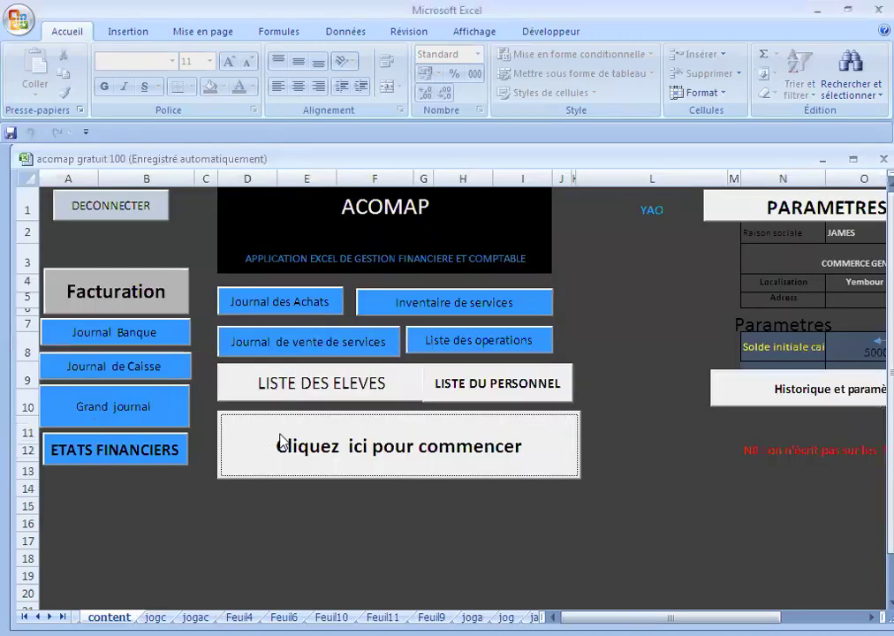
- Reopen the COMPTABILITÉ entry form with Journal des Ventes chosen and the Date field ready to edit
{"action": "left_click", "coordinate": [347, 454]}
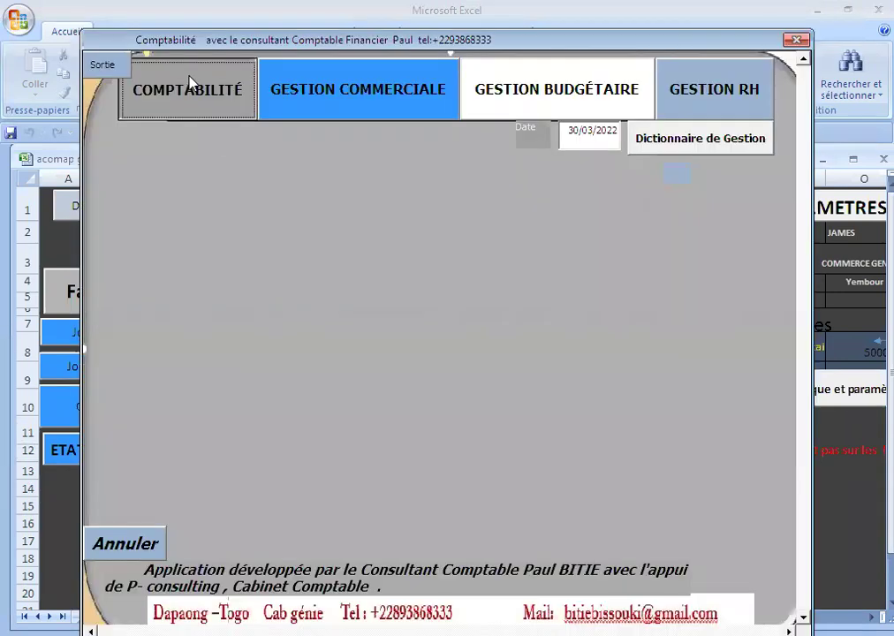
{"action": "left_click", "coordinate": [183, 145]}
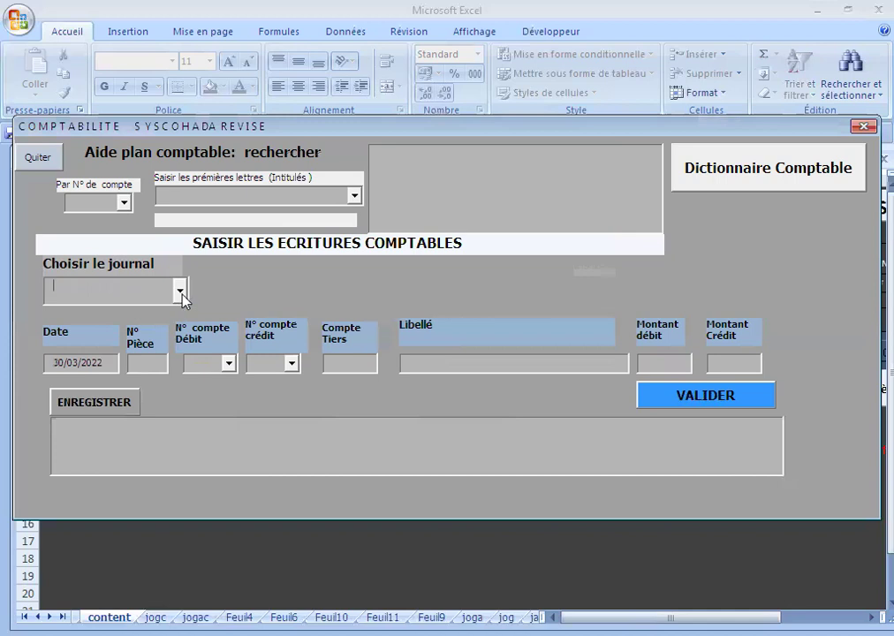
{"action": "left_click", "coordinate": [155, 293]}
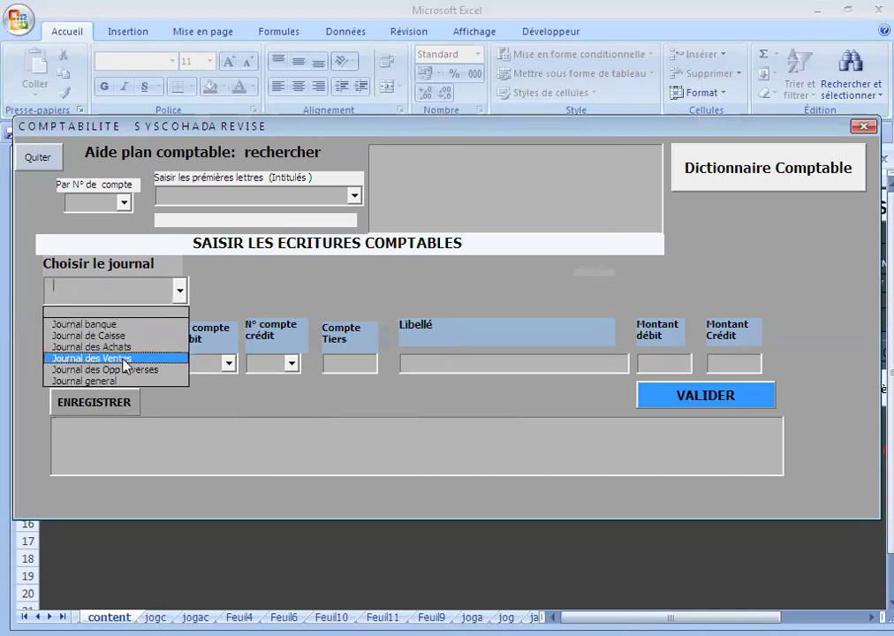
{"action": "left_click", "coordinate": [125, 360]}
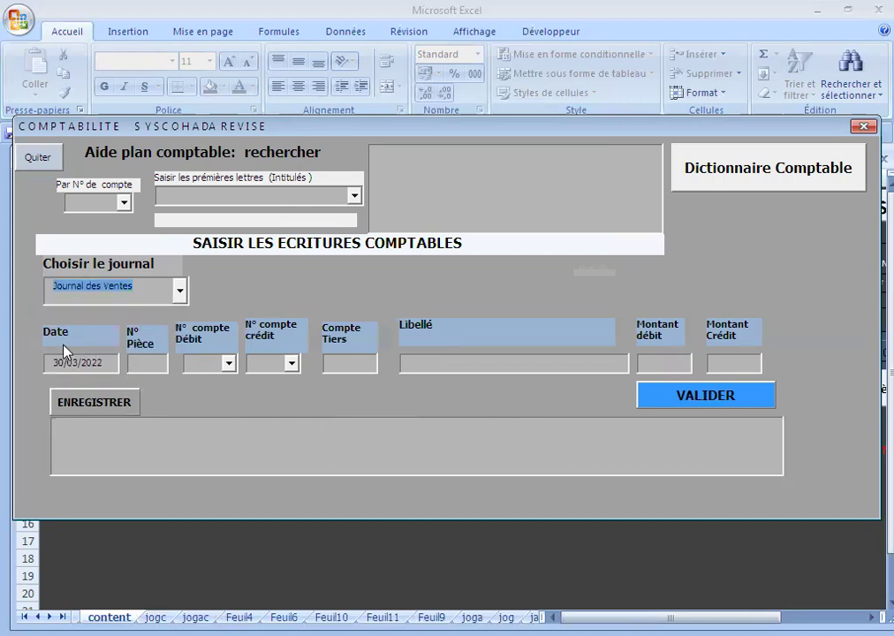
{"action": "left_click", "coordinate": [65, 356]}
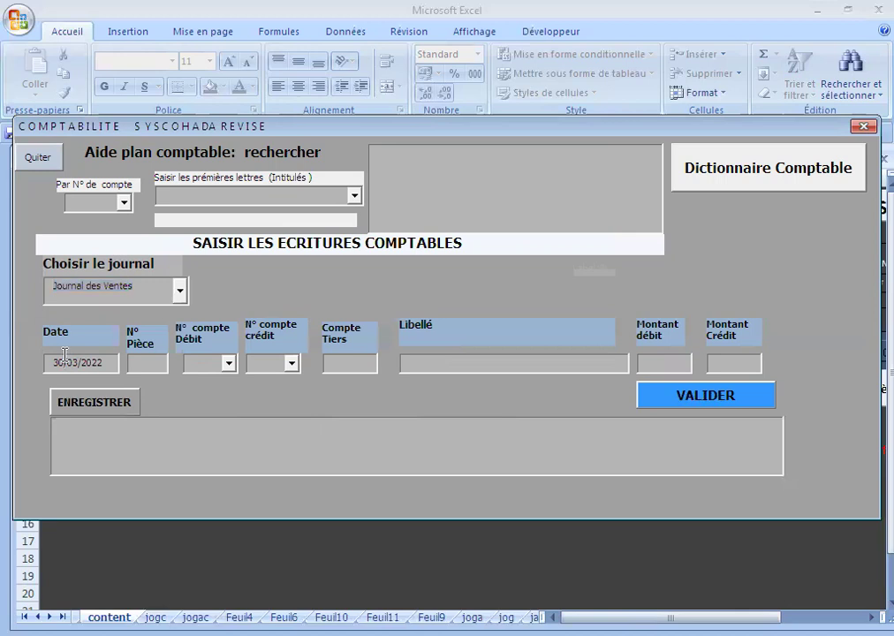
- Enter date 10/03/2022, piece 02, debit account 411 CLIENTS for 1180000, and register the line
{"action": "key", "text": "BackSpace"}
{"action": "key", "text": "BackSpace"}
{"action": "type", "text": "10"}
{"action": "left_click", "coordinate": [135, 363]}
{"action": "type", "text": "0"}
{"action": "type", "text": "2"}
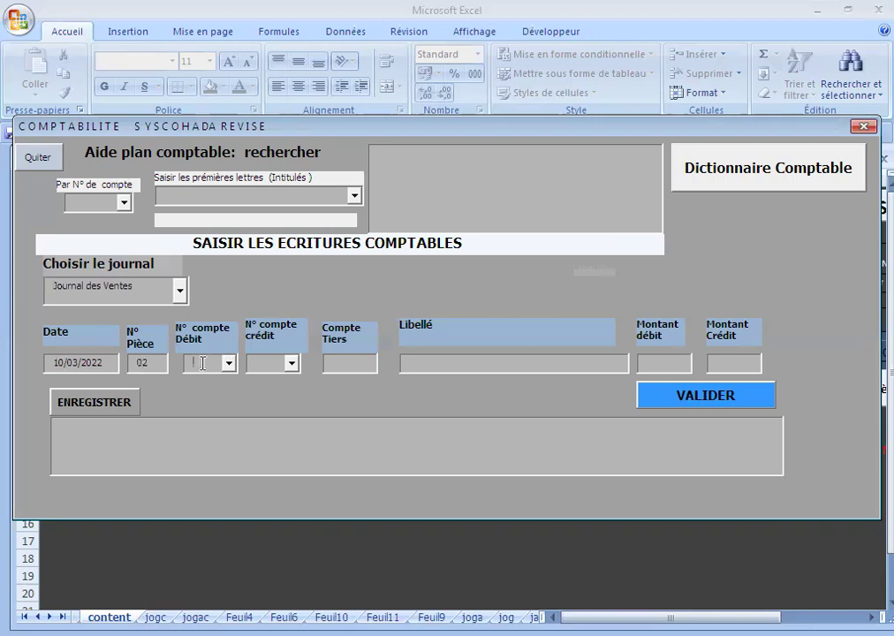
{"action": "type", "text": "40"}
{"action": "type", "text": "11"}
{"action": "key", "text": "Tab"}
{"action": "left_click", "coordinate": [680, 366]}
{"action": "type", "text": "1"}
{"action": "type", "text": "180000"}
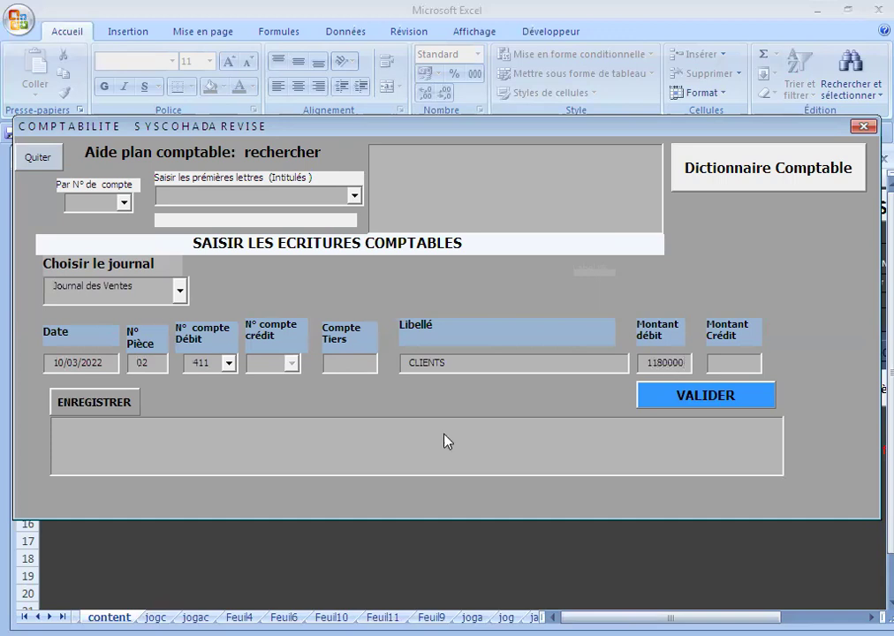
{"action": "left_click", "coordinate": [88, 400]}
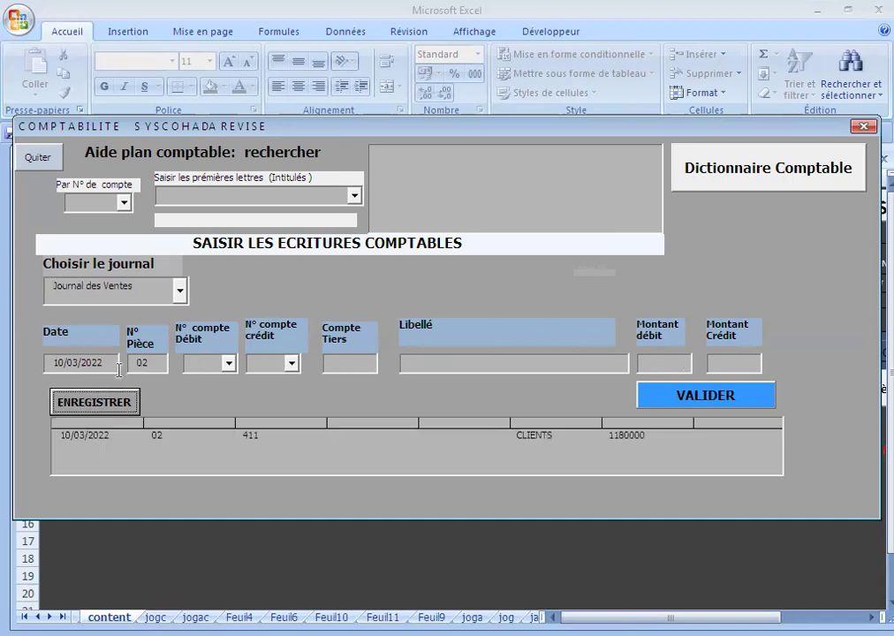
- Credit 1000000 to account 701 VENTES DE MARCHANDISES and register the line
{"action": "left_click", "coordinate": [265, 364]}
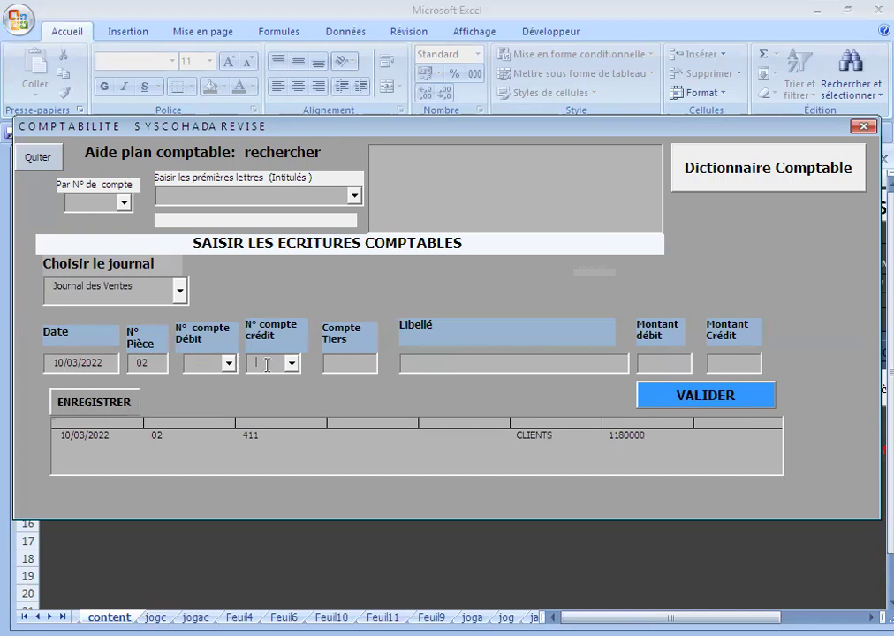
{"action": "type", "text": "701"}
{"action": "left_click", "coordinate": [339, 362]}
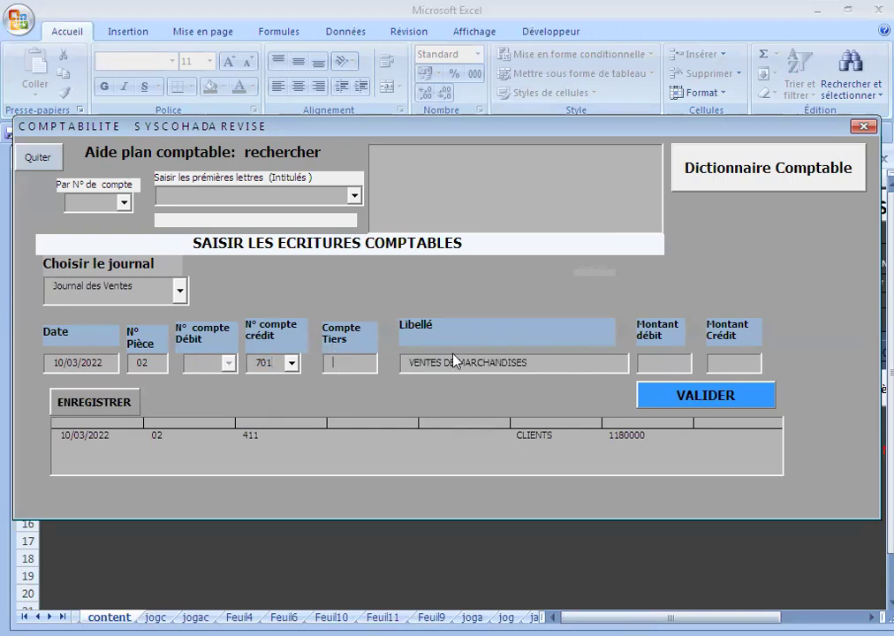
{"action": "left_click", "coordinate": [736, 363]}
{"action": "type", "text": "1000000"}
{"action": "left_click", "coordinate": [69, 406]}
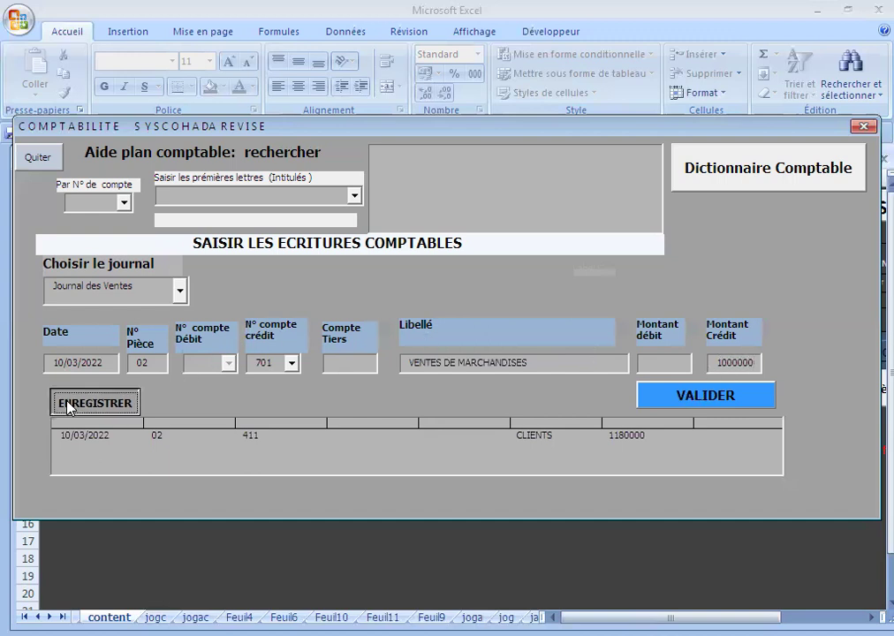
- Fill in credit account 4431 T.V.A. facturee sur ventes with a 180000 credit amount
{"action": "left_click", "coordinate": [265, 362]}
{"action": "type", "text": "443"}
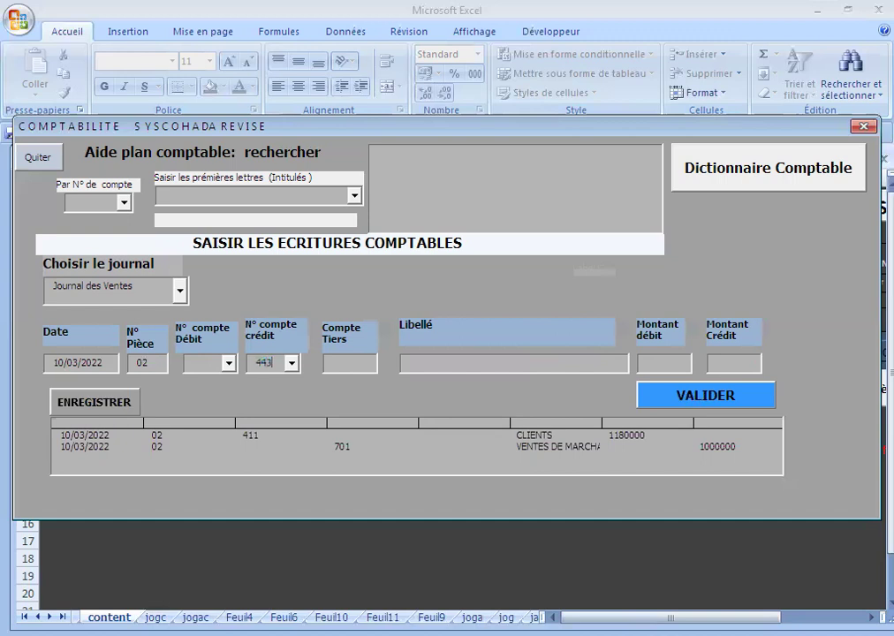
{"action": "type", "text": "2"}
{"action": "key", "text": "BackSpace"}
{"action": "type", "text": "1"}
{"action": "key", "text": "Return"}
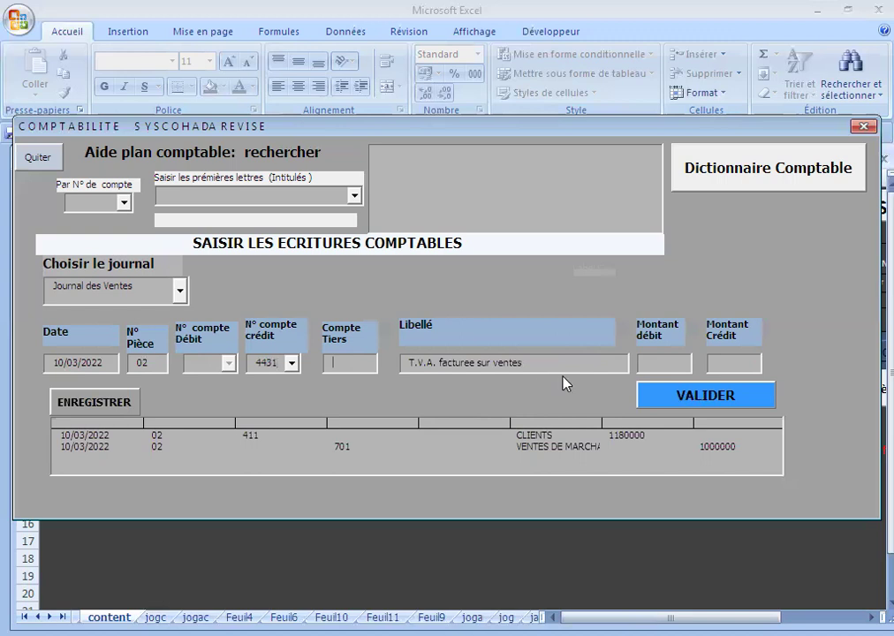
{"action": "left_click", "coordinate": [743, 362]}
{"action": "type", "text": "1"}
{"action": "type", "text": "80"}
{"action": "type", "text": "000"}
- Register the 180000 VAT credit line and validate the three-line sales entry
{"action": "left_click", "coordinate": [113, 402]}
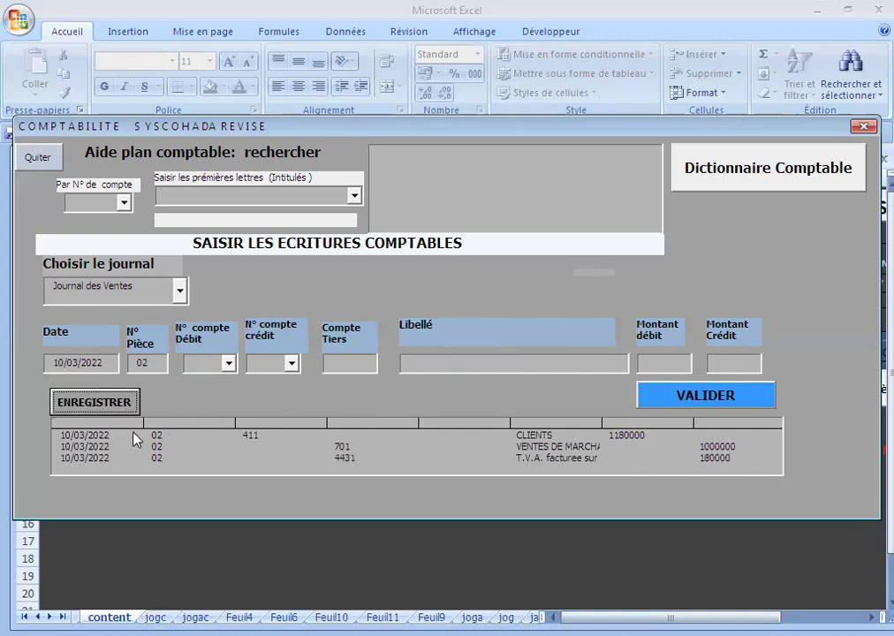
{"action": "left_click", "coordinate": [692, 396]}
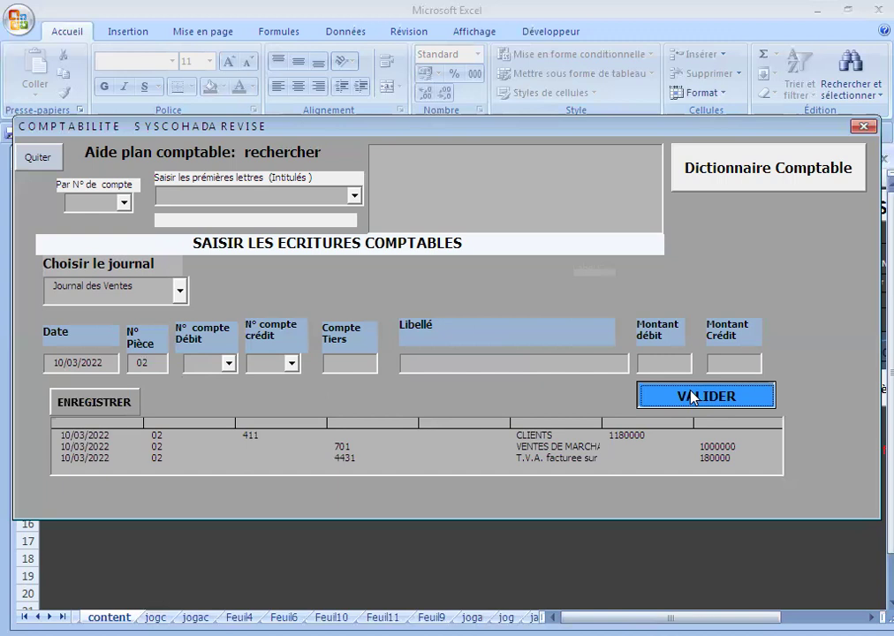
{"action": "left_click", "coordinate": [690, 394]}
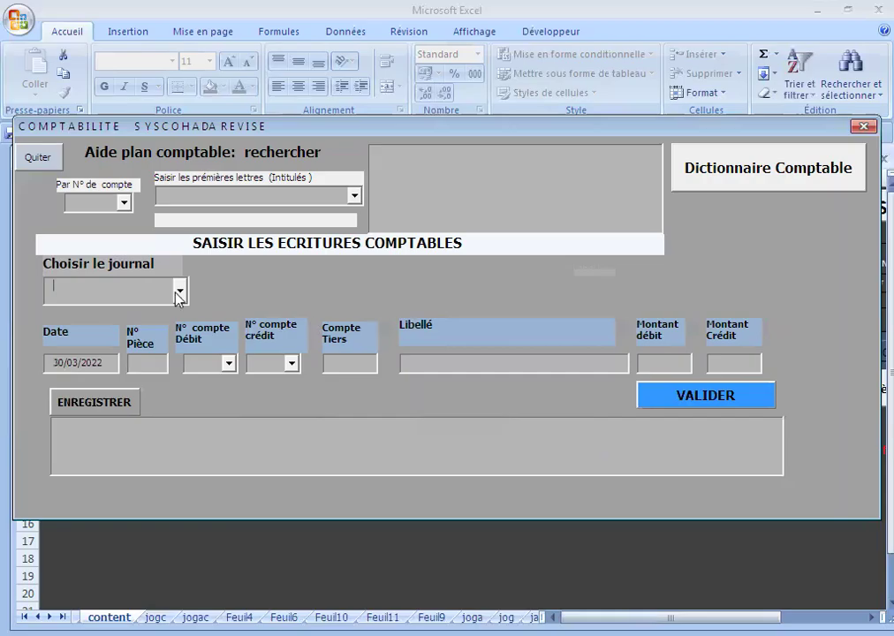
- Close the entry form and start menu, then open the Journal des Ventes sheet
{"action": "left_click", "coordinate": [31, 163]}
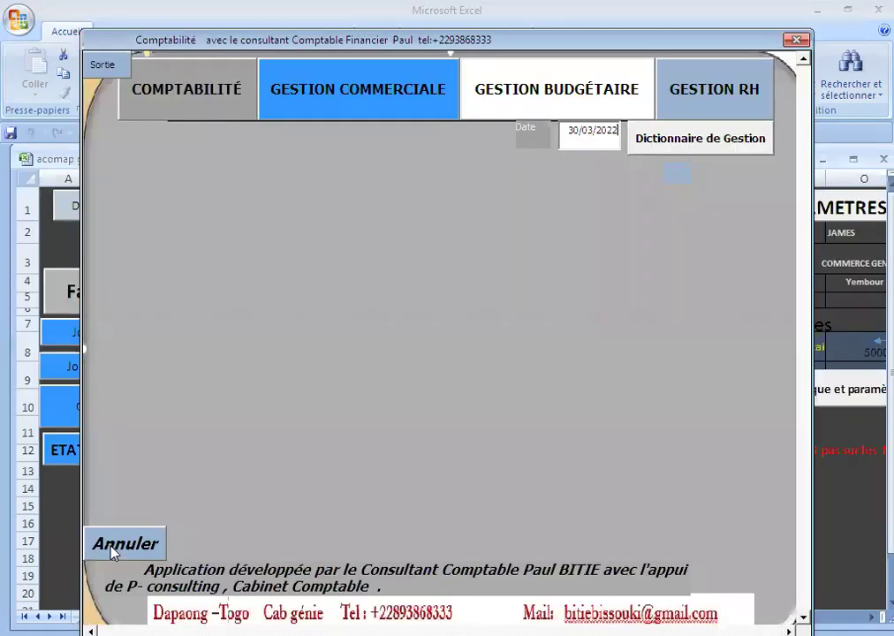
{"action": "left_click", "coordinate": [111, 545]}
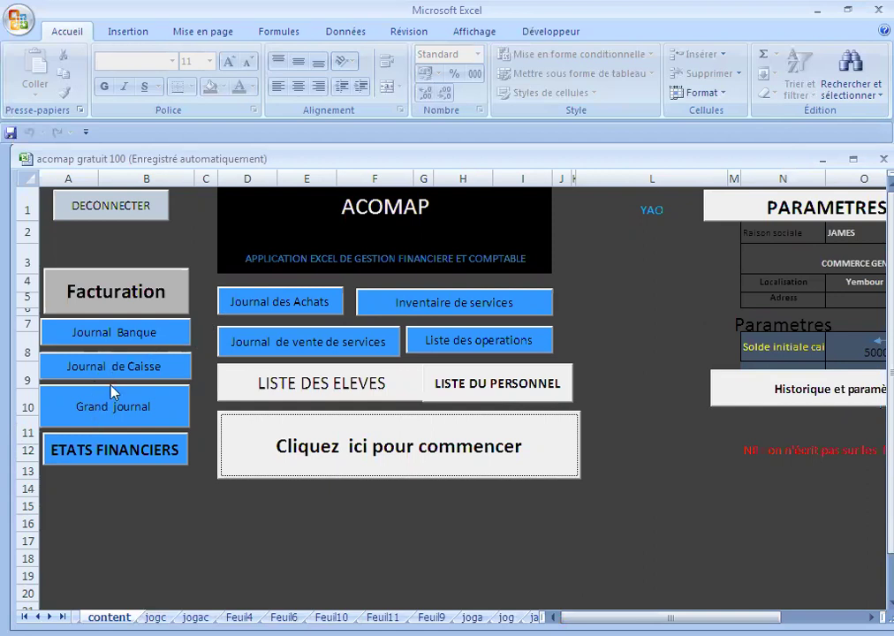
{"action": "left_click", "coordinate": [299, 349]}
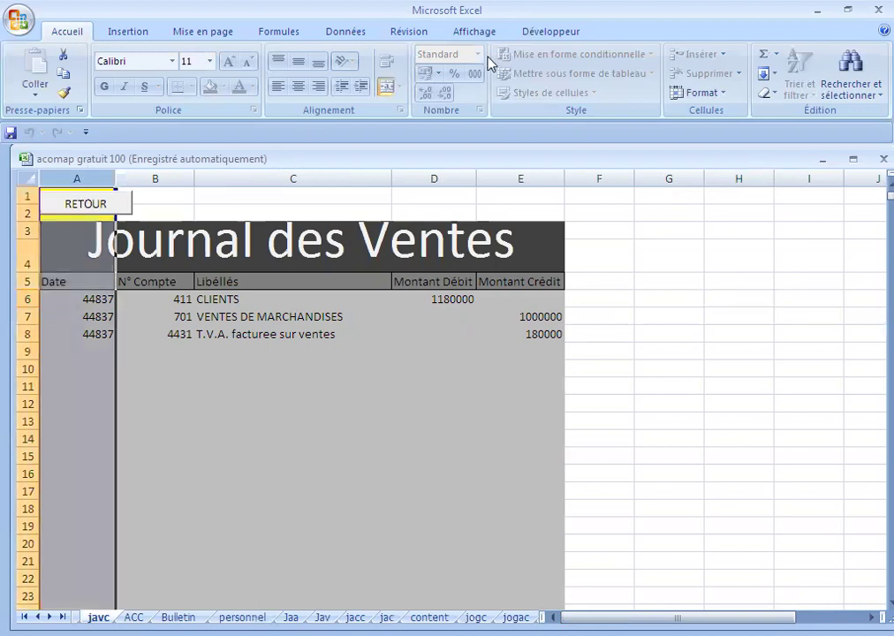
- Return to the ACOMAP home sheet with the RETOUR button
{"action": "left_click", "coordinate": [64, 203]}
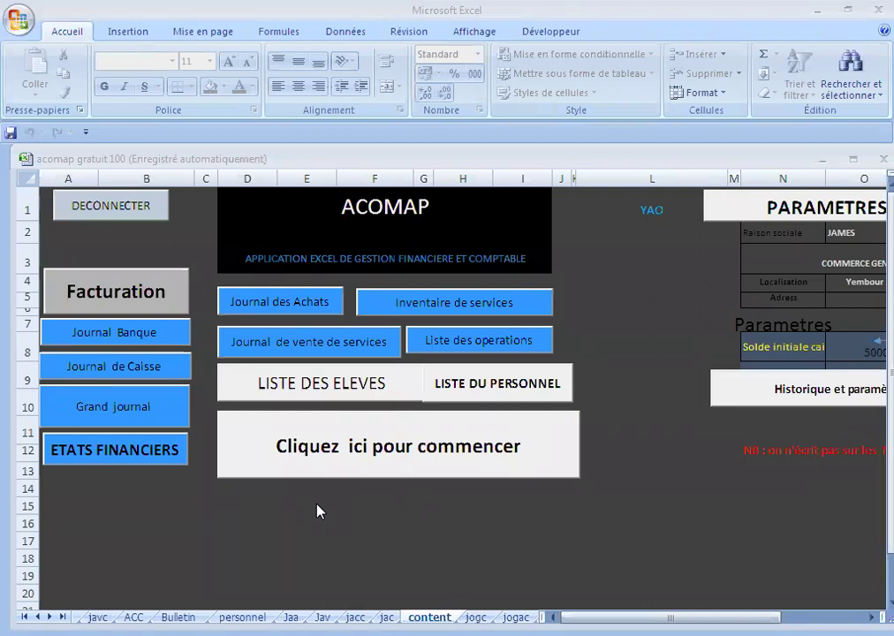
- Launch COMPTABILITÉ as a professional, select Journal banque, and answer Non to the invoice question
{"action": "left_click", "coordinate": [402, 457]}
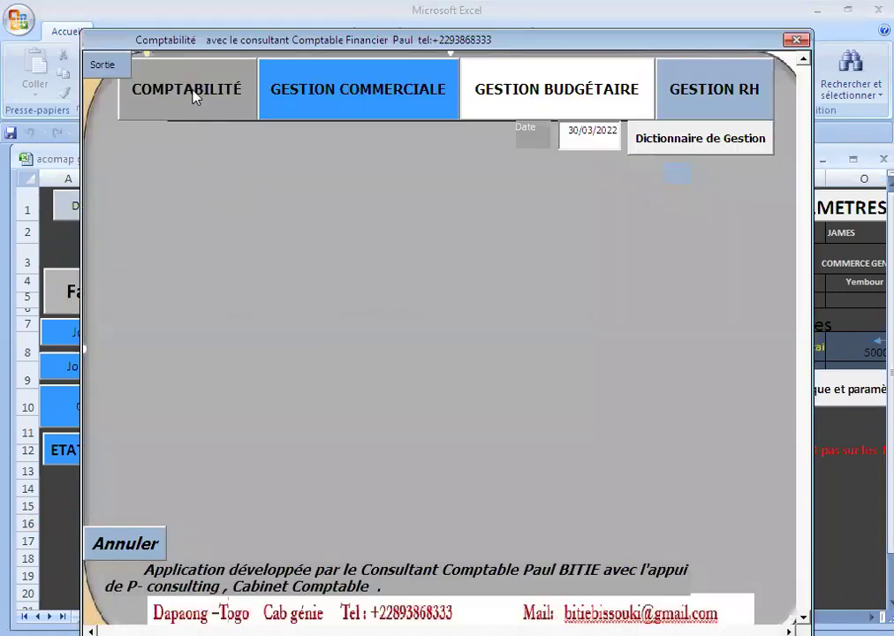
{"action": "left_click", "coordinate": [192, 92]}
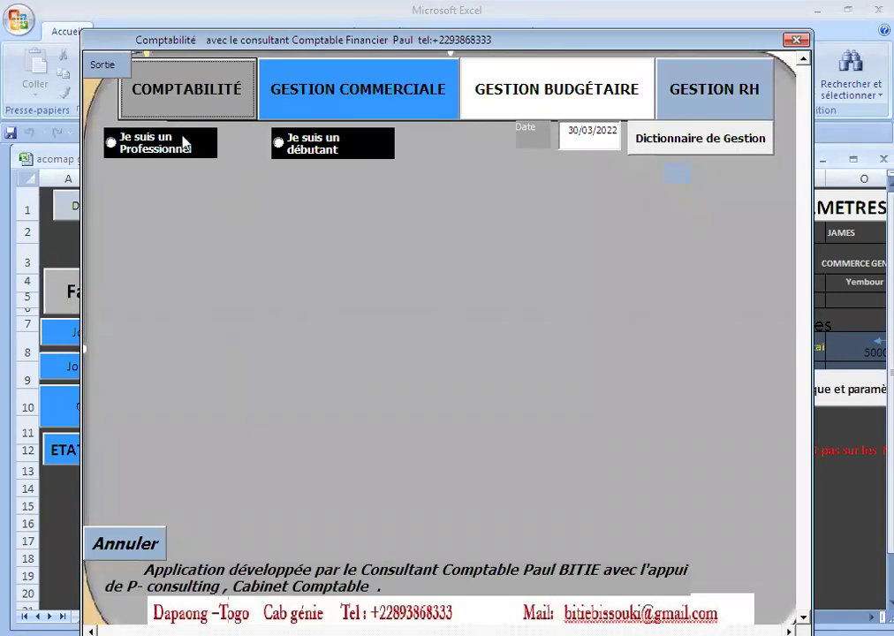
{"action": "left_click", "coordinate": [171, 150]}
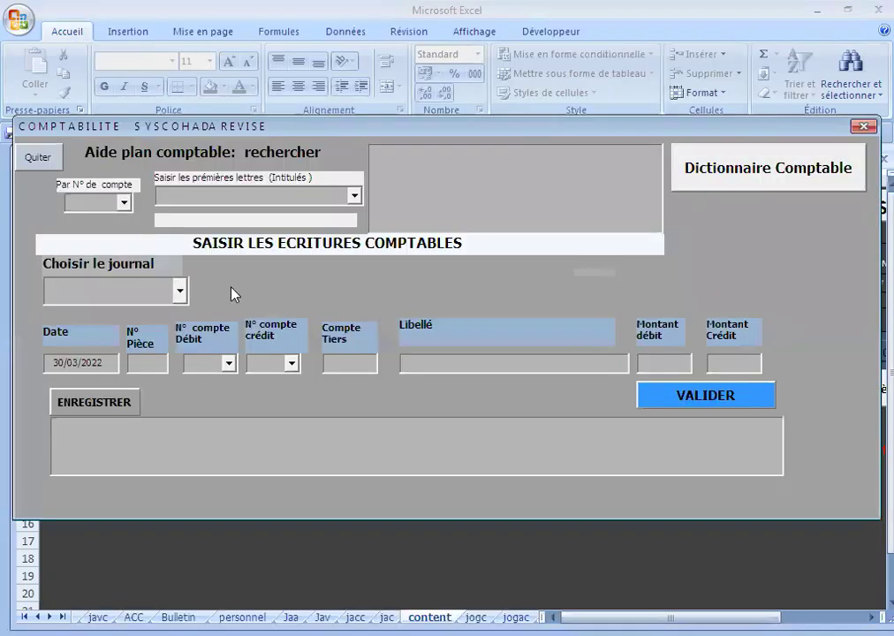
{"action": "left_click", "coordinate": [182, 295]}
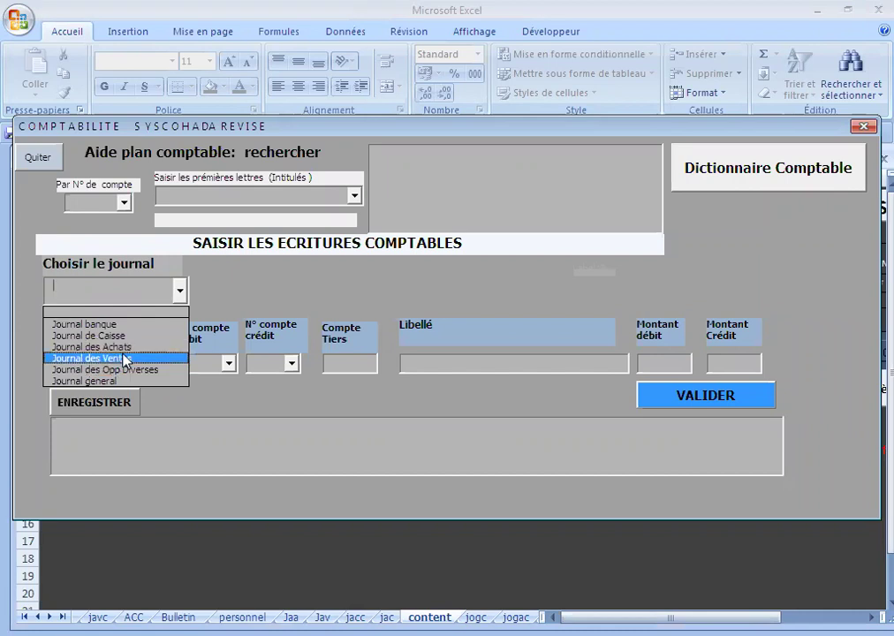
{"action": "left_click", "coordinate": [131, 324]}
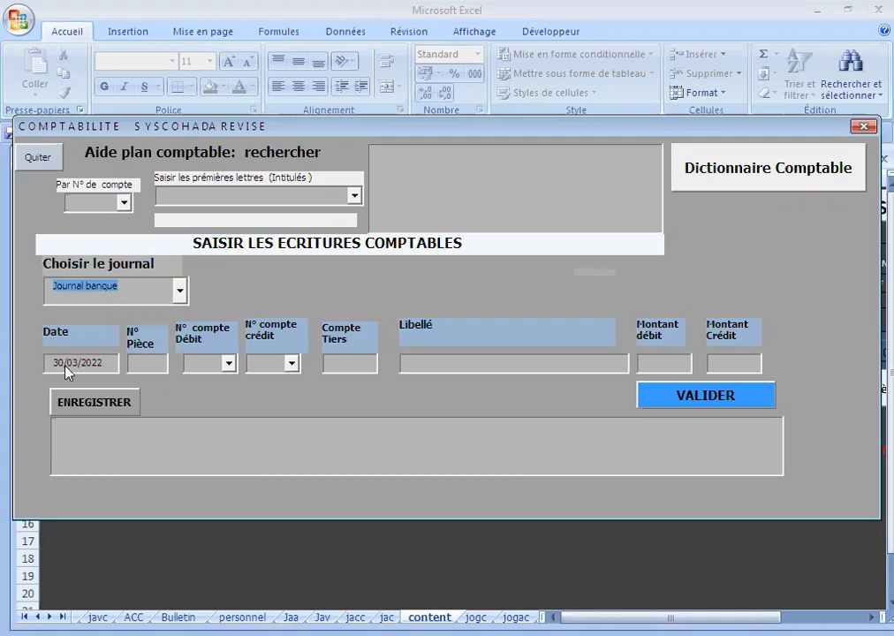
{"action": "left_click", "coordinate": [66, 364]}
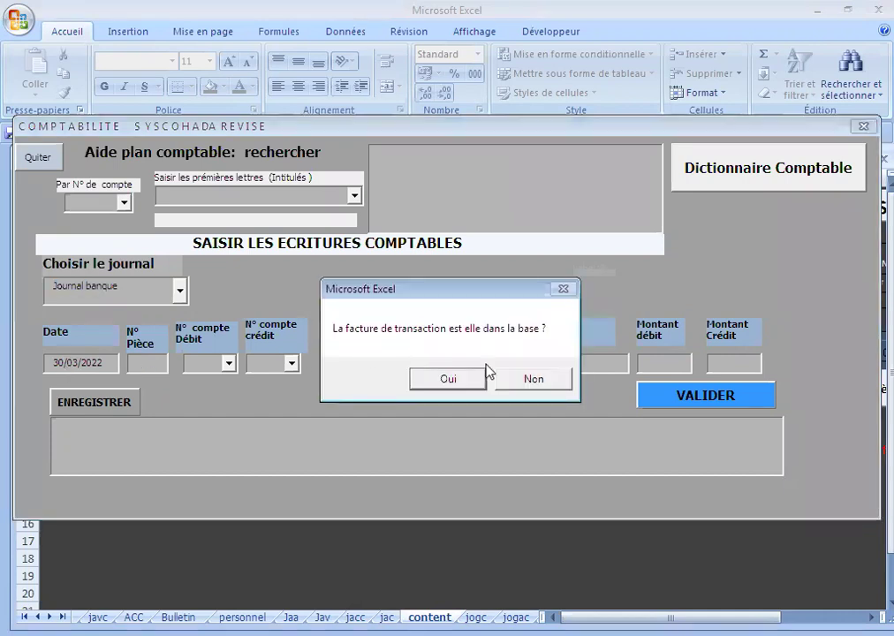
{"action": "left_click", "coordinate": [533, 382]}
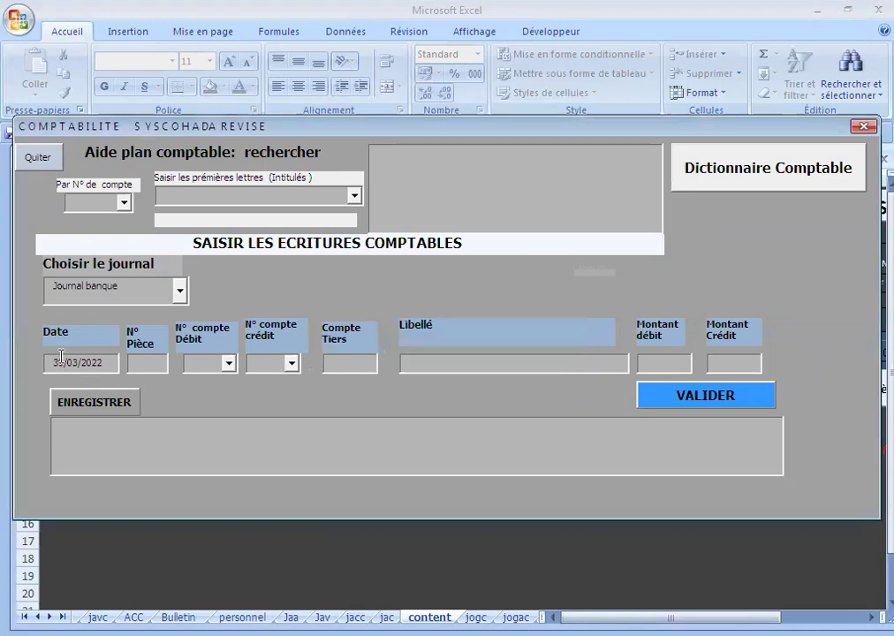
{"action": "double_click", "coordinate": [112, 357]}
- Enter date 15/03/2022, piece 02, debit account 521 BANQUES LOCALES and debit amount 1180000
{"action": "key", "text": "BackSpace"}
{"action": "type", "text": "15"}
{"action": "type", "text": "02"}
{"action": "type", "text": "50"}
{"action": "key", "text": "BackSpace"}
{"action": "type", "text": "21"}
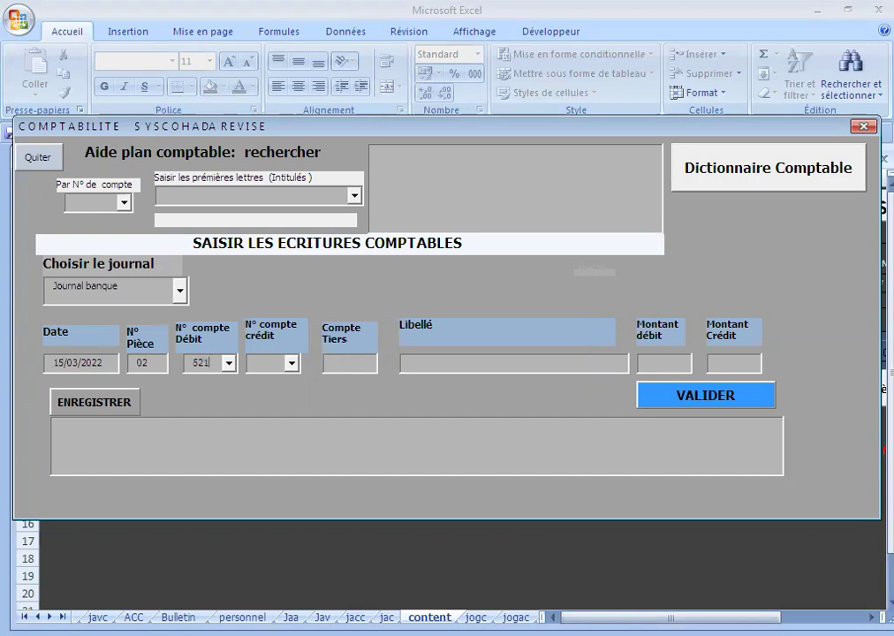
{"action": "left_click", "coordinate": [273, 355]}
{"action": "left_click", "coordinate": [663, 365]}
{"action": "type", "text": "1"}
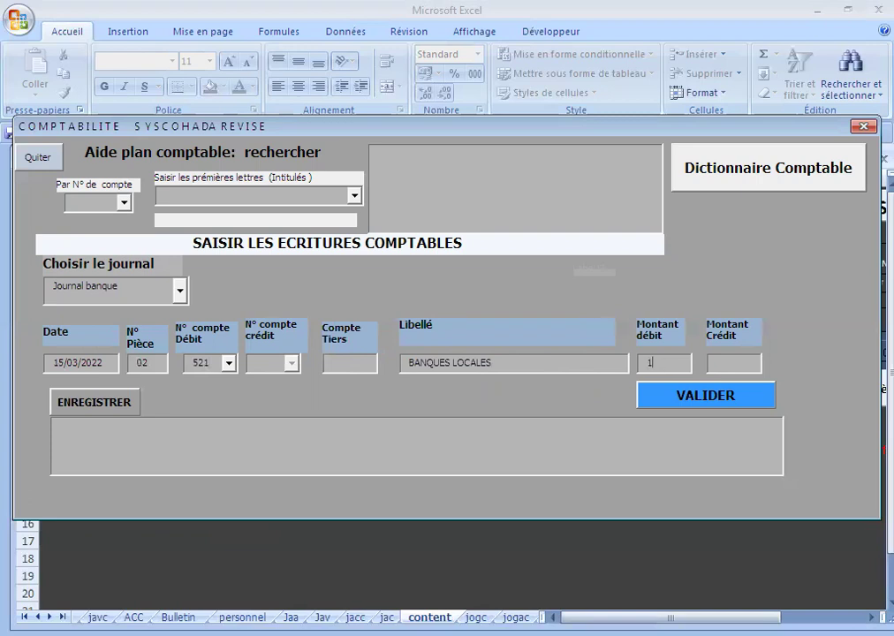
{"action": "type", "text": "18"}
{"action": "type", "text": "0000"}
- Attempt to register the line, dismiss runtime error 381, and reopen the entry form
{"action": "left_click", "coordinate": [106, 408]}
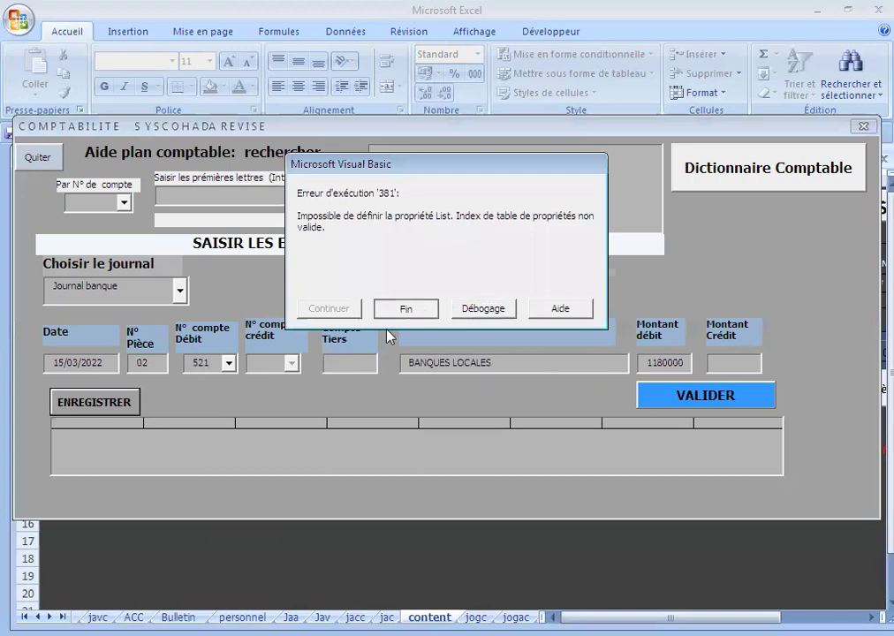
{"action": "left_click", "coordinate": [417, 309]}
{"action": "left_click", "coordinate": [310, 452]}
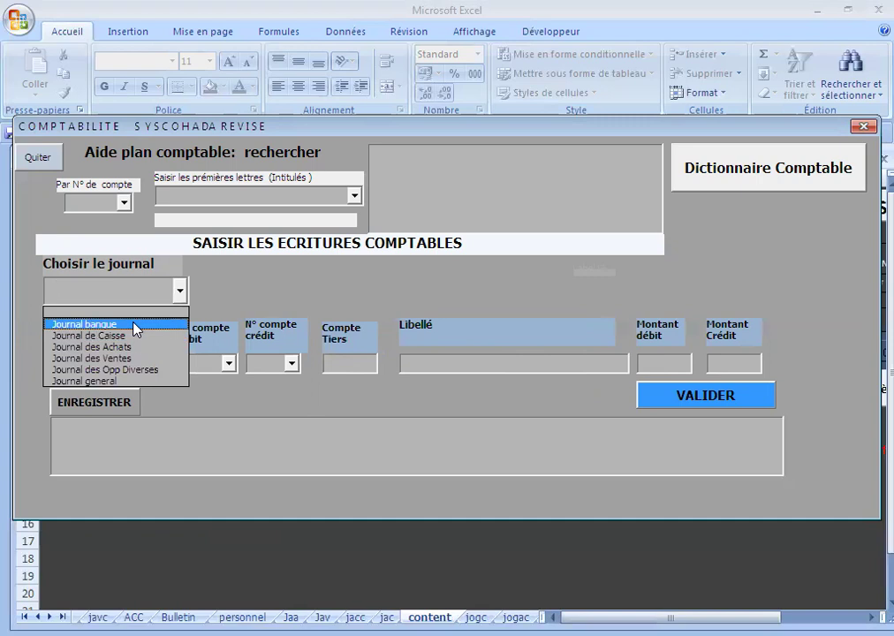
- Choose Journal banque again and answer Non to the invoice-in-database prompt
{"action": "left_click", "coordinate": [133, 324]}
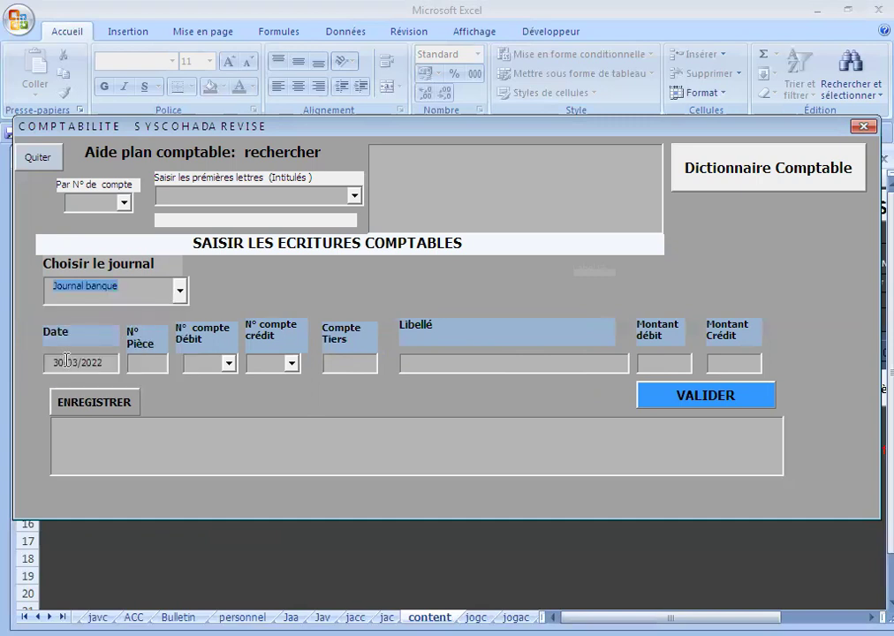
{"action": "left_click", "coordinate": [491, 369]}
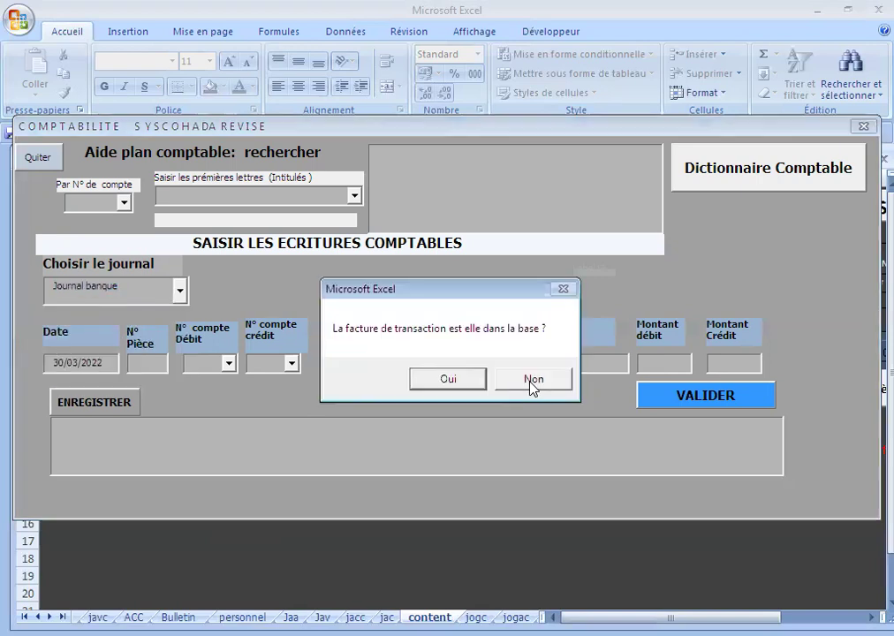
{"action": "left_click", "coordinate": [531, 379]}
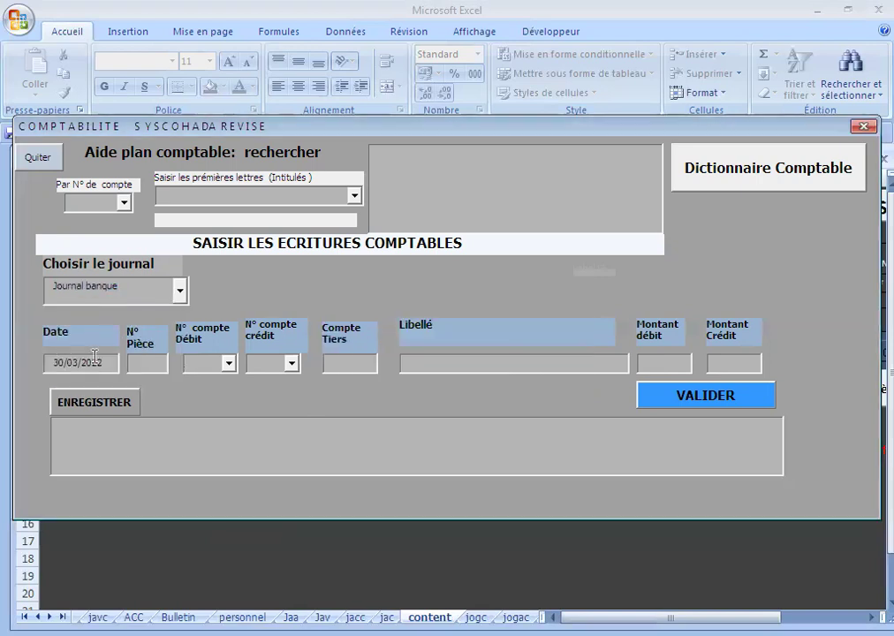
- Enter date 15/03/2022, piece 02, debit account 521 BANQUES LOCALES and amount 1180000
{"action": "left_click", "coordinate": [47, 363]}
{"action": "key", "text": "Delete"}
{"action": "key", "text": "Delete"}
{"action": "type", "text": "15"}
{"action": "left_click", "coordinate": [164, 368]}
{"action": "type", "text": "02"}
{"action": "type", "text": "521"}
{"action": "left_click", "coordinate": [291, 361]}
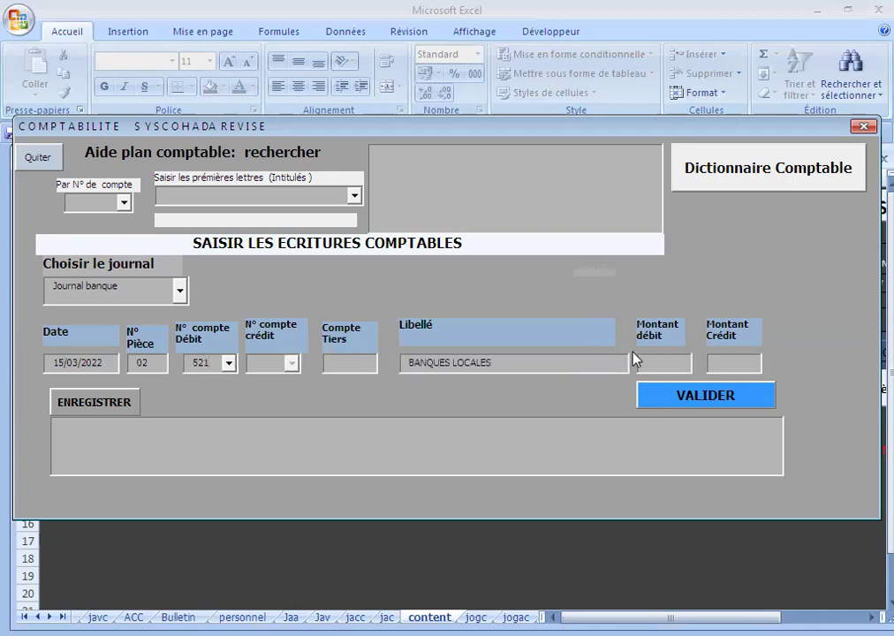
{"action": "type", "text": "1180000"}
- Register the 521 debit, then credit 1180000 to account 411 CLIENTS and register it
{"action": "left_click", "coordinate": [89, 403]}
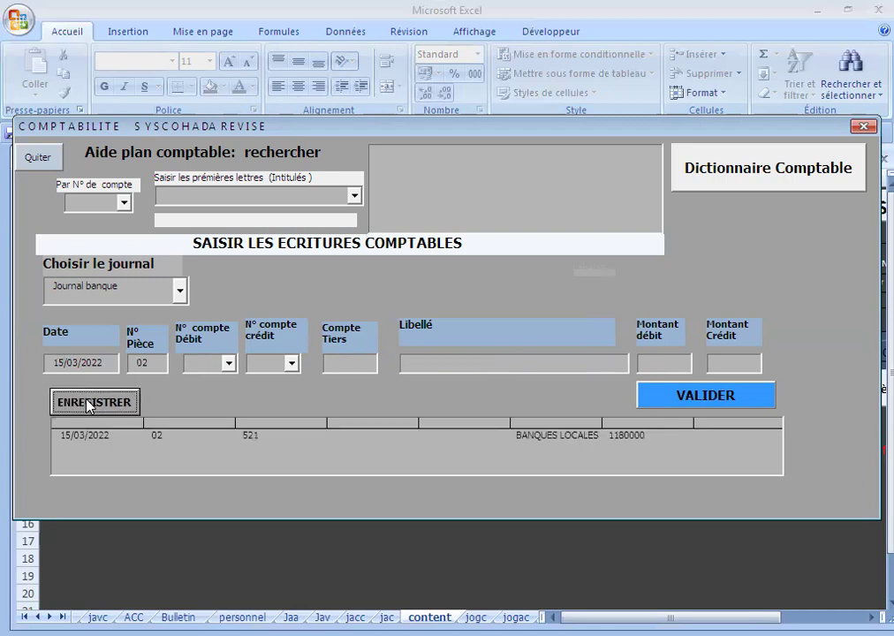
{"action": "left_click", "coordinate": [257, 359]}
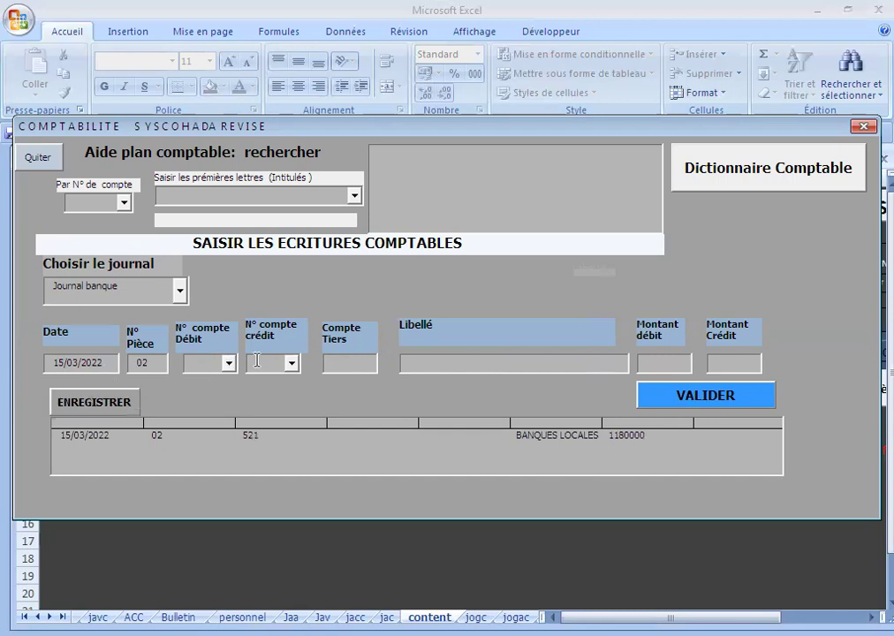
{"action": "type", "text": "411"}
{"action": "left_click", "coordinate": [433, 361]}
{"action": "type", "text": "1"}
{"action": "type", "text": "18"}
{"action": "type", "text": "0"}
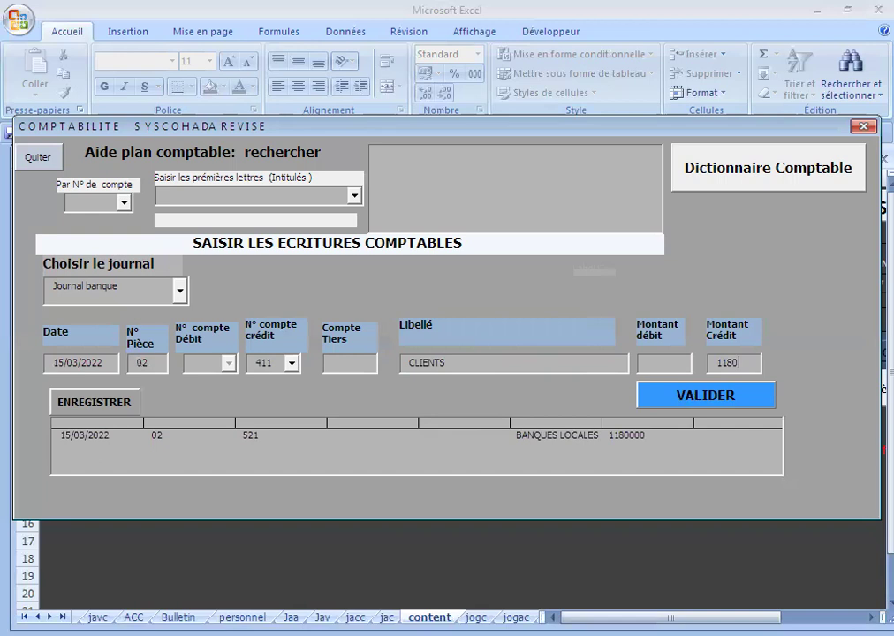
{"action": "type", "text": "000"}
{"action": "left_click", "coordinate": [125, 405]}
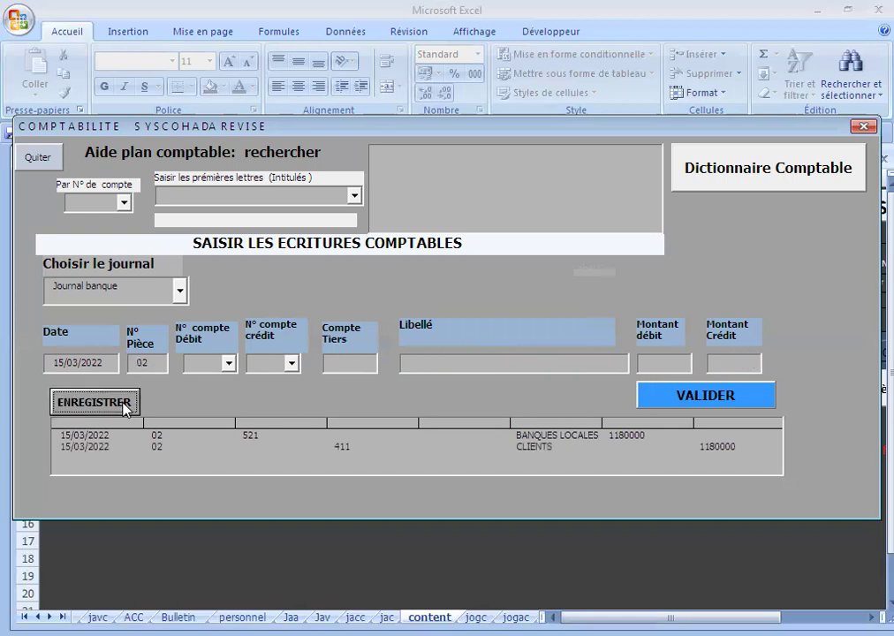
- Validate piece 02, close the management menu and open the Journal de Banque sheet
{"action": "left_click", "coordinate": [685, 402]}
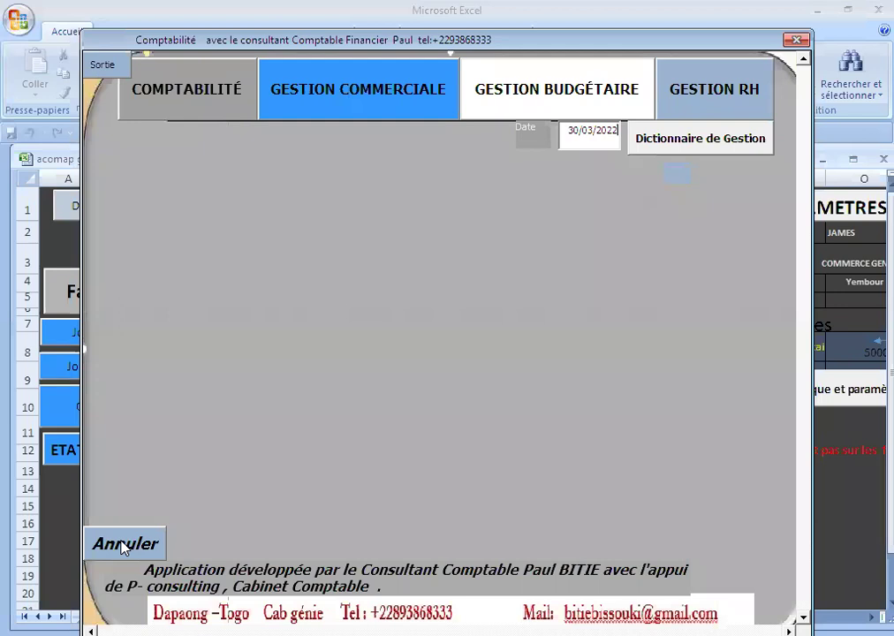
{"action": "left_click", "coordinate": [123, 544]}
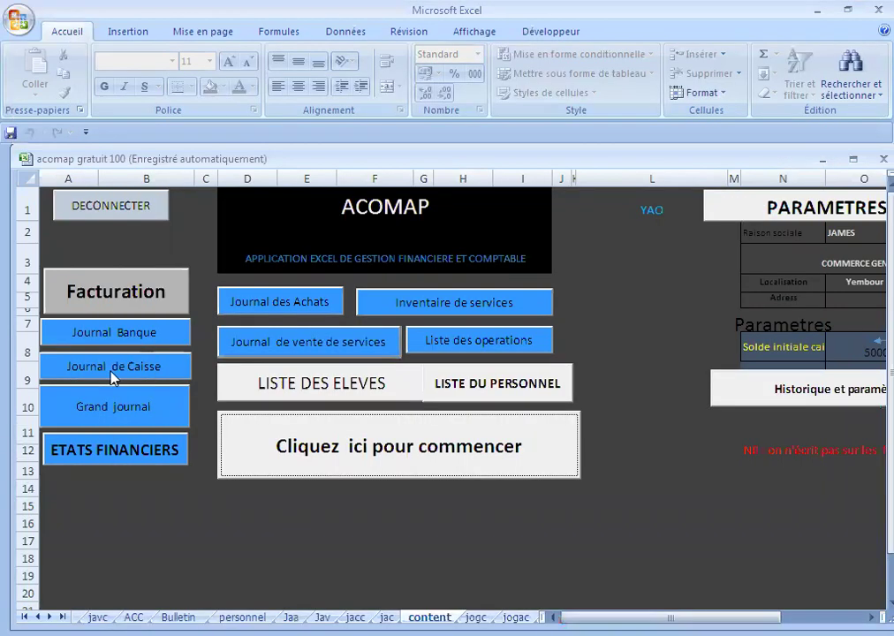
{"action": "left_click", "coordinate": [125, 335]}
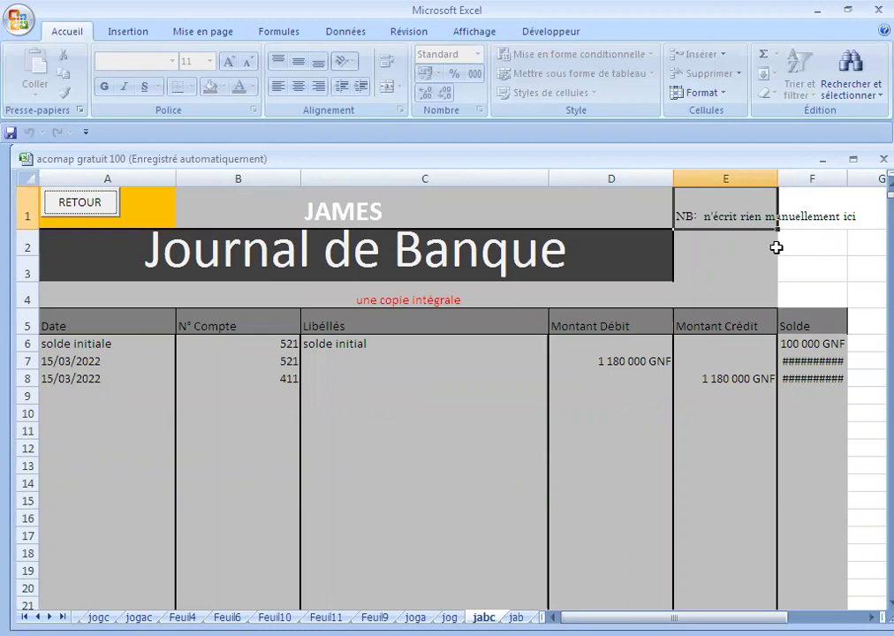
- Widen Solde column F so balances show 1 280 000 GNF, then return to ACOMAP
{"action": "left_click", "coordinate": [364, 514]}
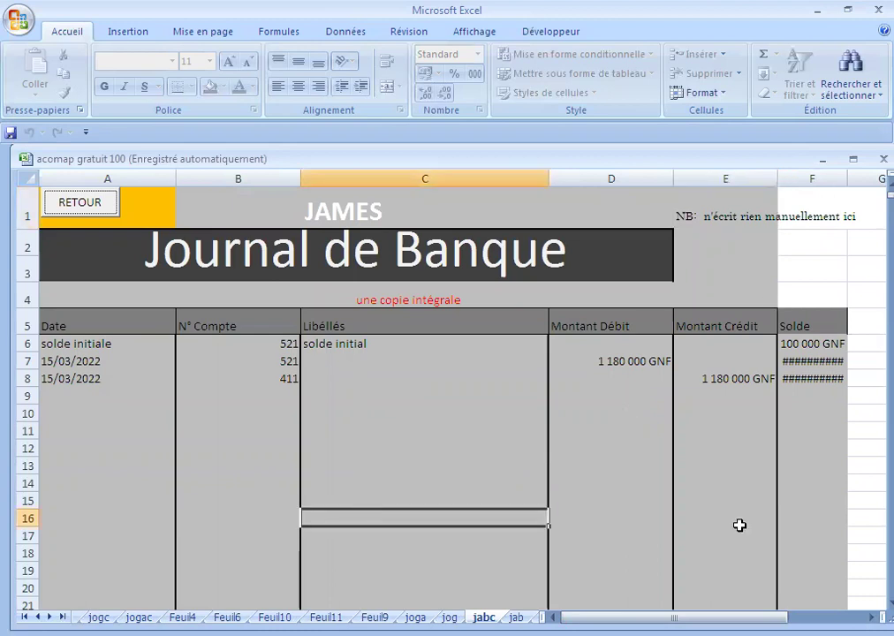
{"action": "scroll", "coordinate": [739, 526], "scroll_direction": "right", "scroll_amount": 1}
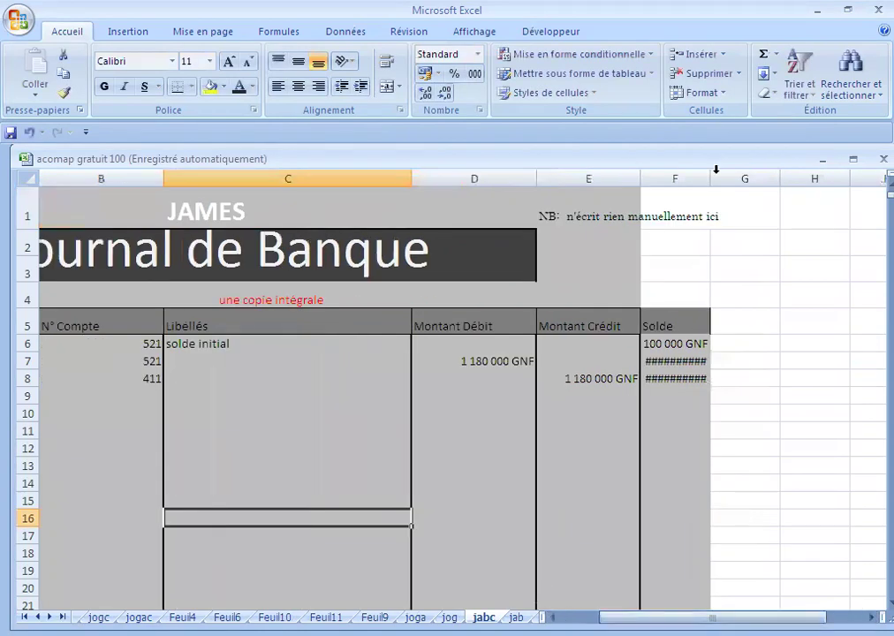
{"action": "left_click_drag", "start_coordinate": [715, 168], "coordinate": [740, 168]}
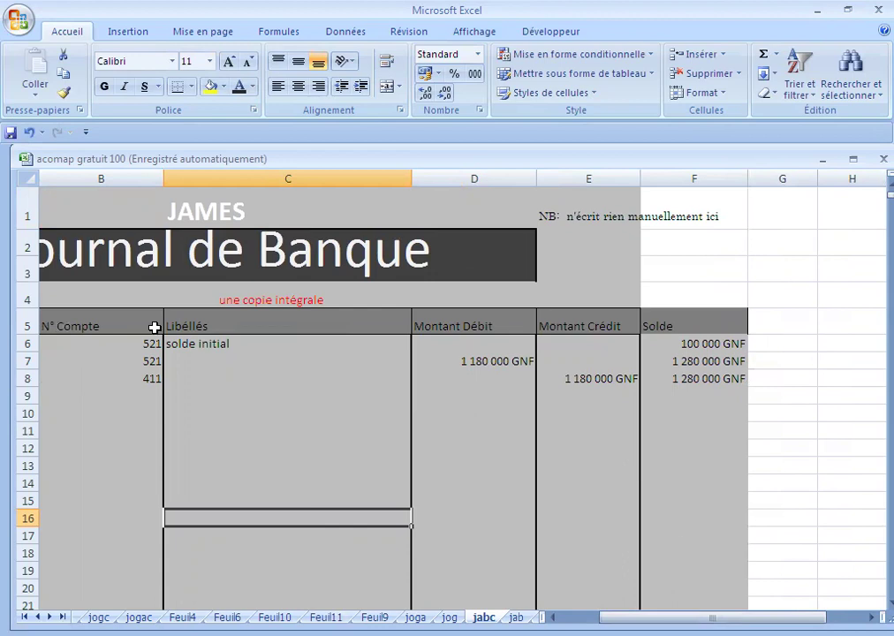
{"action": "left_click", "coordinate": [716, 520]}
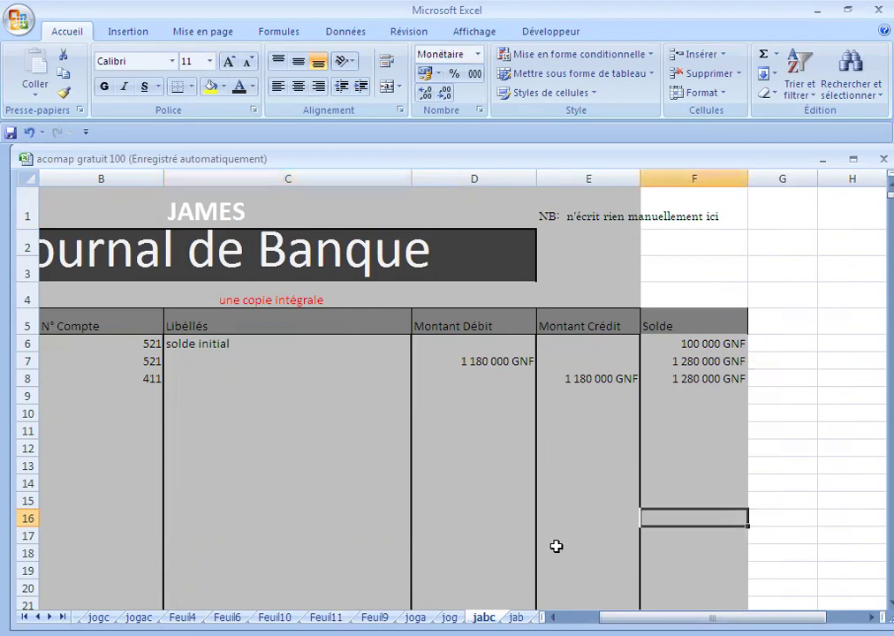
{"action": "key", "text": "Left"}
{"action": "key", "text": "Left"}
{"action": "key", "text": "Left"}
{"action": "key", "text": "Left"}
{"action": "key", "text": "Left"}
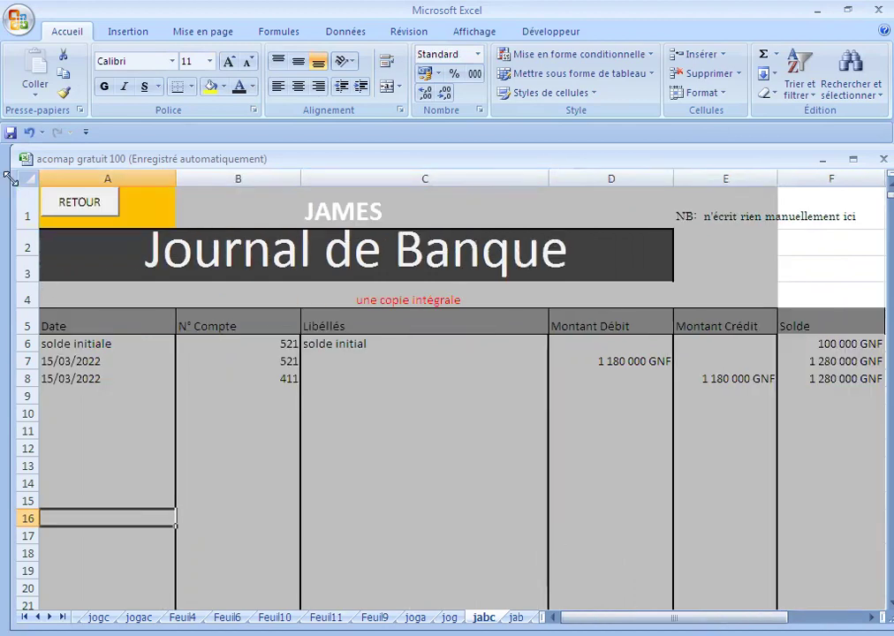
{"action": "left_click", "coordinate": [78, 207]}
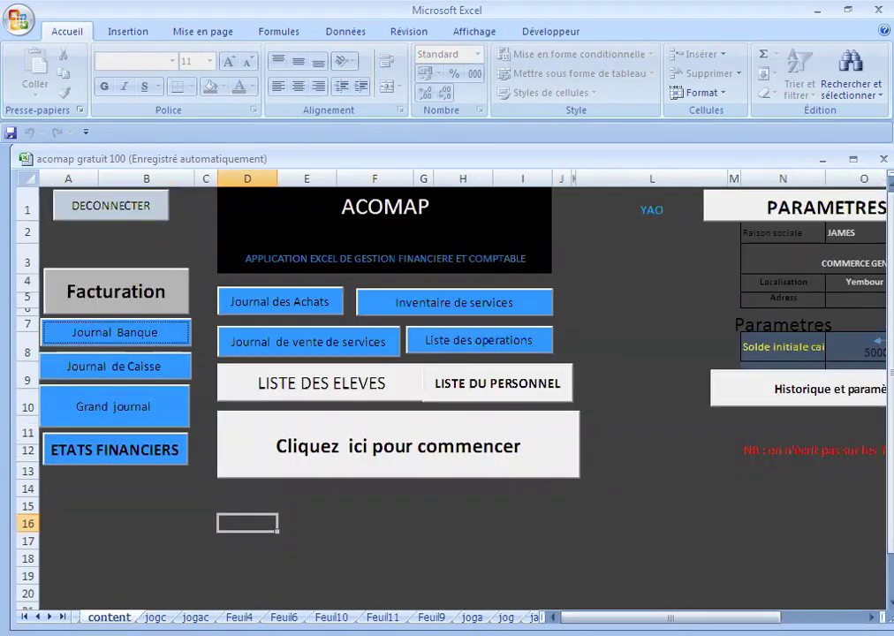
- Launch the SAISIR LES ECRITURES COMPTABLES form via 'Cliquez ici pour commencer'
{"action": "left_click", "coordinate": [343, 454]}
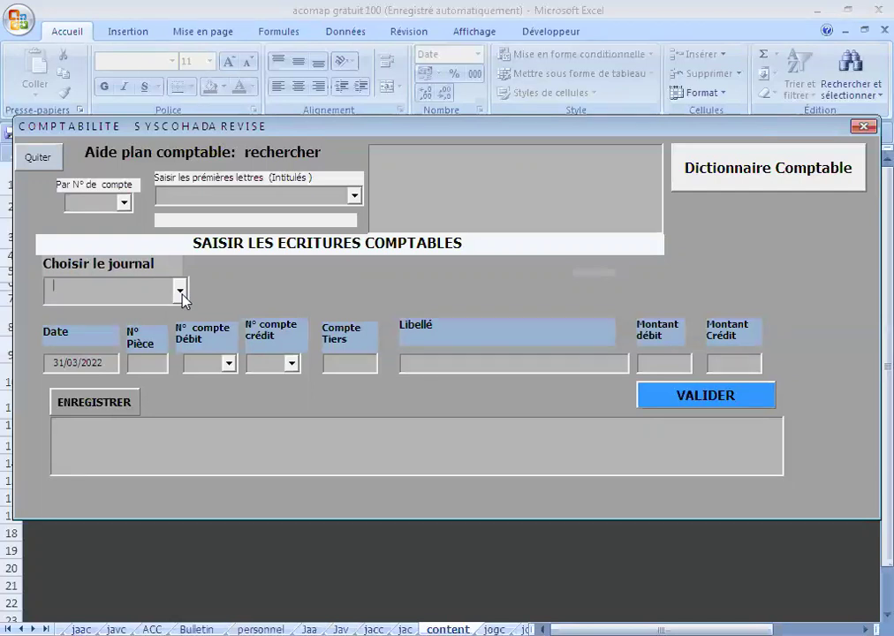
- Choose Journal banque, answer Non to the invoice question, and set the date to 20/03/2022
{"action": "left_click", "coordinate": [180, 291]}
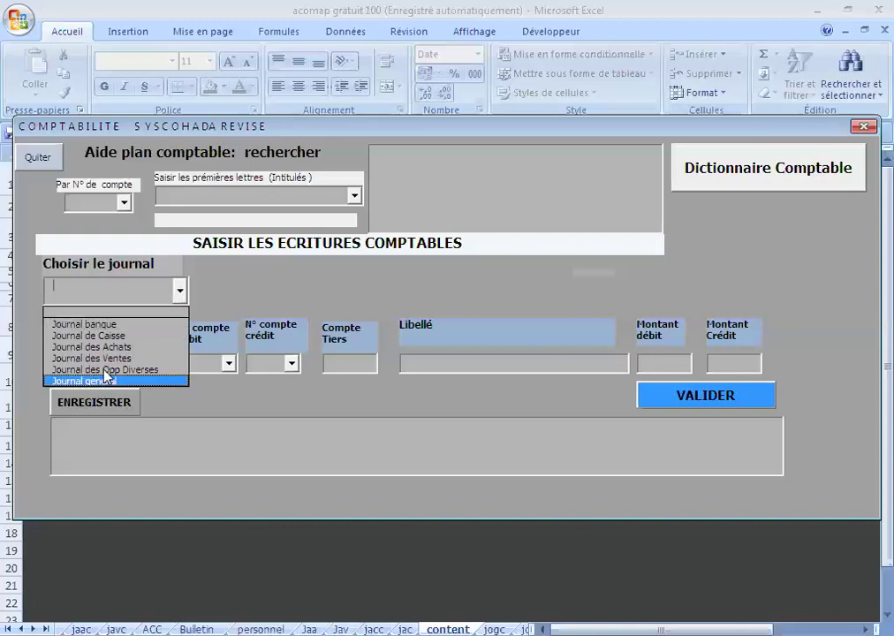
{"action": "left_click", "coordinate": [112, 325]}
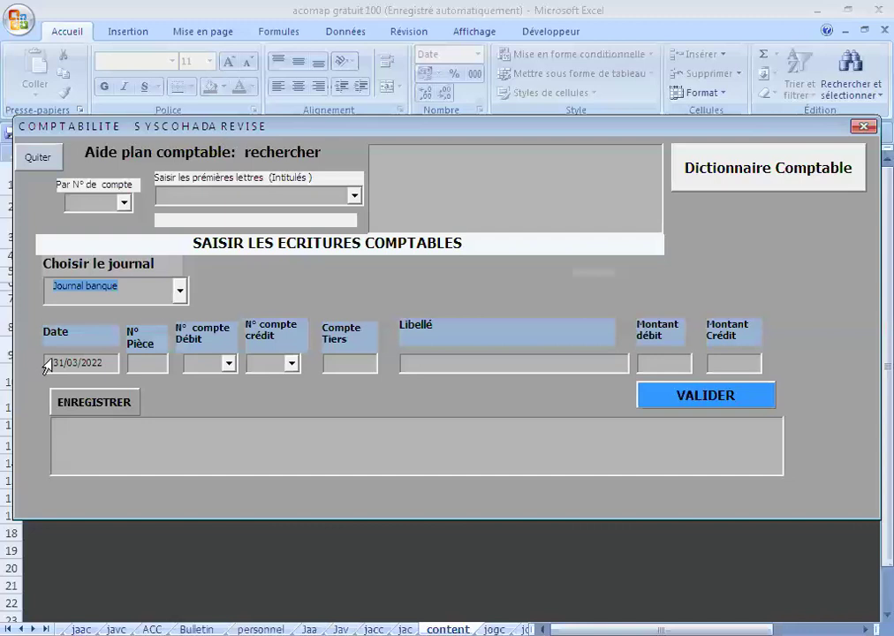
{"action": "left_click", "coordinate": [63, 358]}
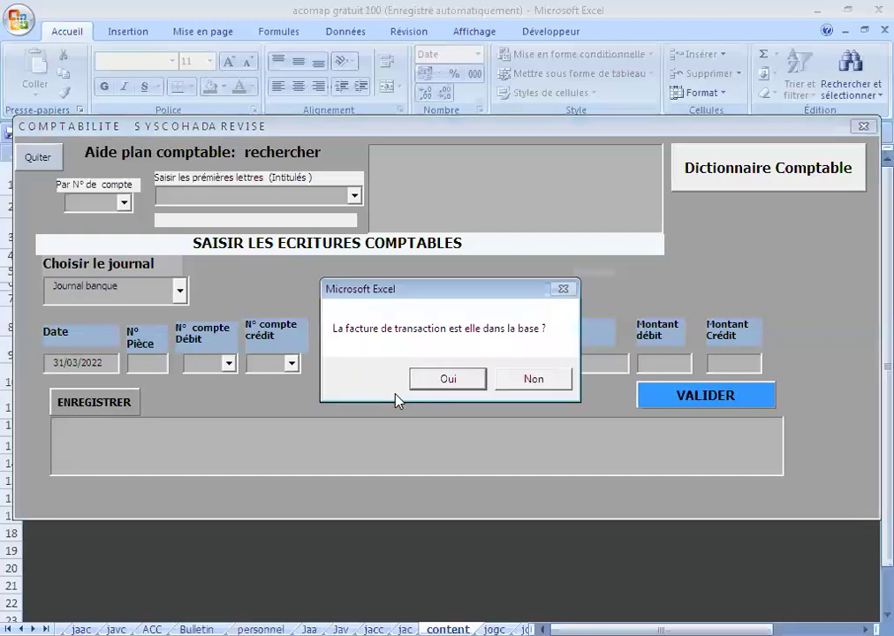
{"action": "left_click", "coordinate": [539, 386]}
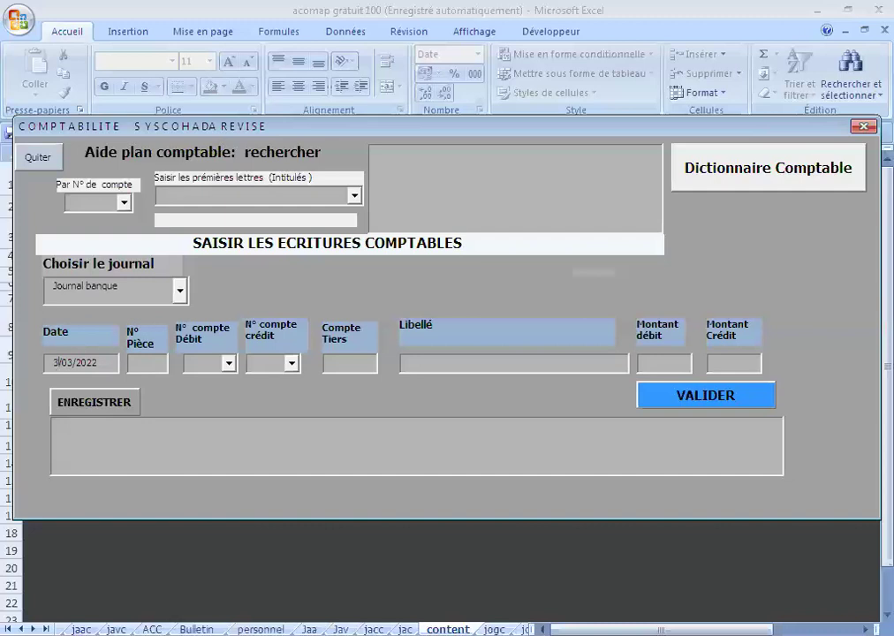
{"action": "key", "text": "BackSpace"}
{"action": "key", "text": "BackSpace"}
{"action": "type", "text": "20"}
{"action": "left_click", "coordinate": [133, 369]}
{"action": "type", "text": "03"}
- Register a 1180000 debit to account 481 FOURNISSEURS D'INVESTISSEMENTS
{"action": "left_click", "coordinate": [227, 364]}
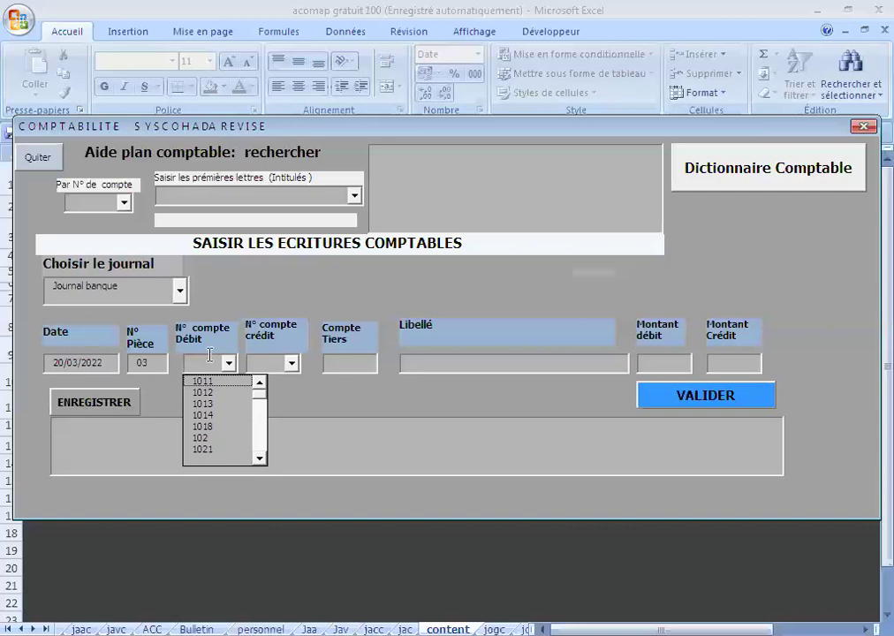
{"action": "left_click", "coordinate": [209, 358]}
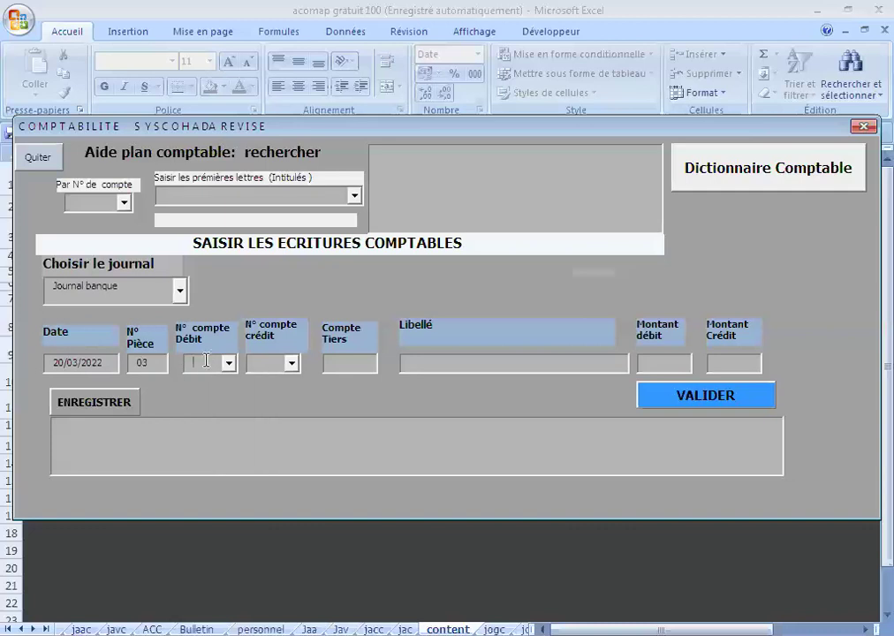
{"action": "type", "text": "481"}
{"action": "left_click", "coordinate": [583, 366]}
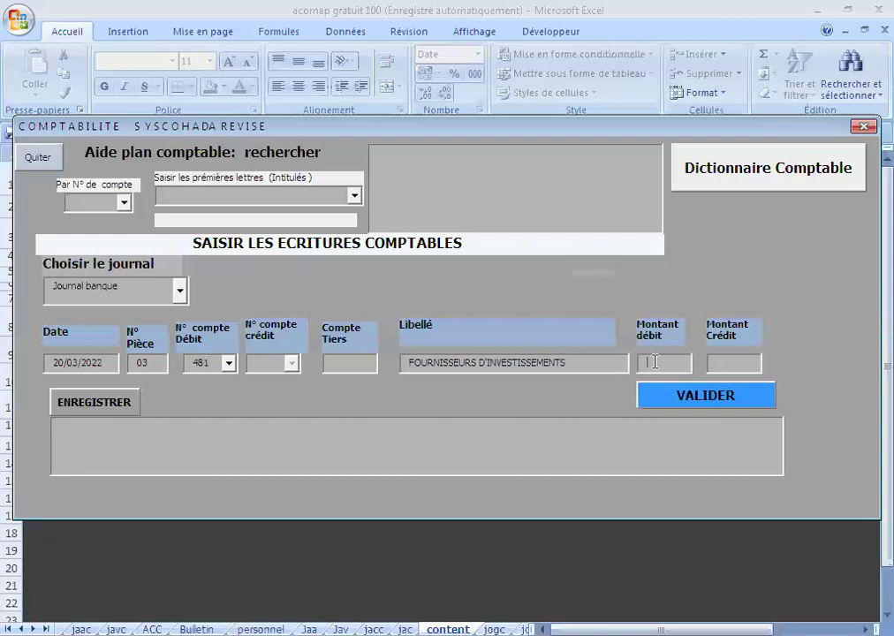
{"action": "type", "text": "11"}
{"action": "type", "text": "5"}
{"action": "type", "text": "0"}
{"action": "type", "text": "000"}
{"action": "left_click", "coordinate": [96, 403]}
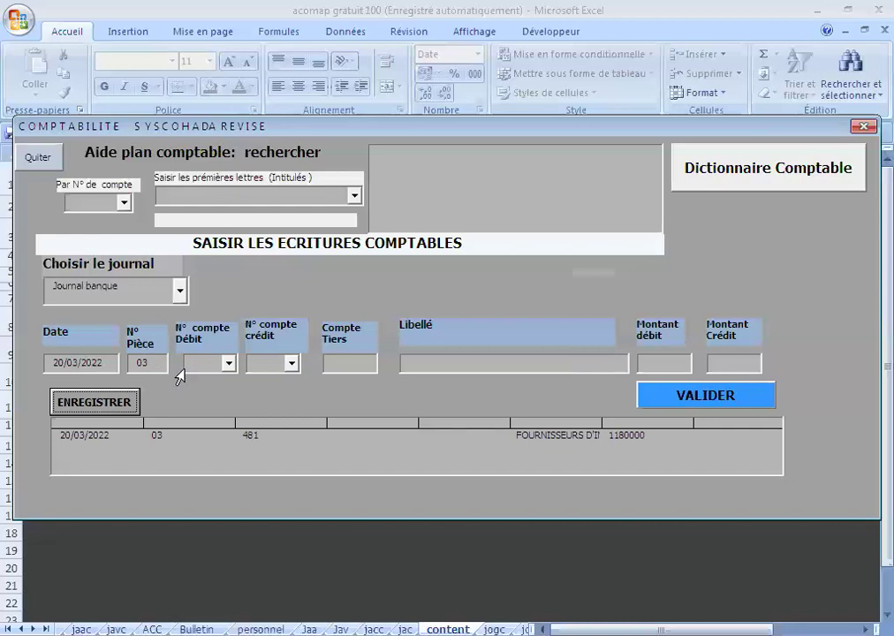
- Register a 521 BANQUES LOCALES credit of 118000 and submit the entry for validation
{"action": "left_click", "coordinate": [263, 362]}
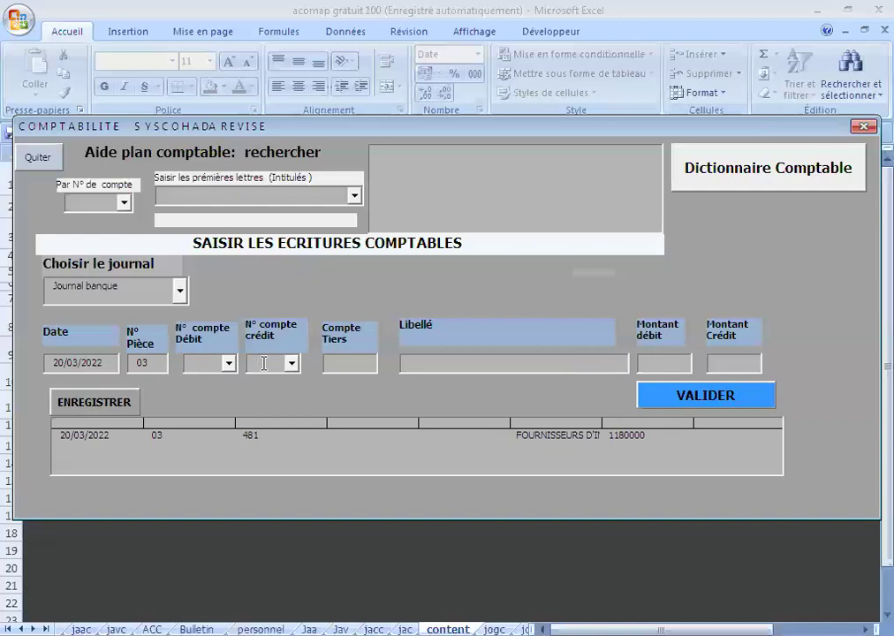
{"action": "type", "text": "50"}
{"action": "type", "text": "21"}
{"action": "left_click", "coordinate": [345, 360]}
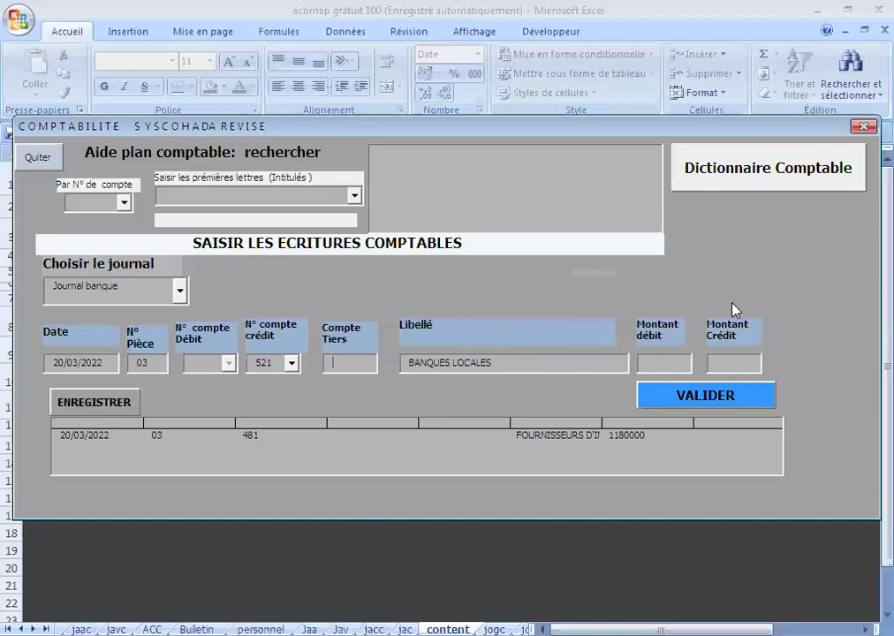
{"action": "left_click", "coordinate": [729, 365]}
{"action": "type", "text": "18"}
{"action": "key", "text": "BackSpace"}
{"action": "type", "text": "18000"}
{"action": "left_click", "coordinate": [78, 408]}
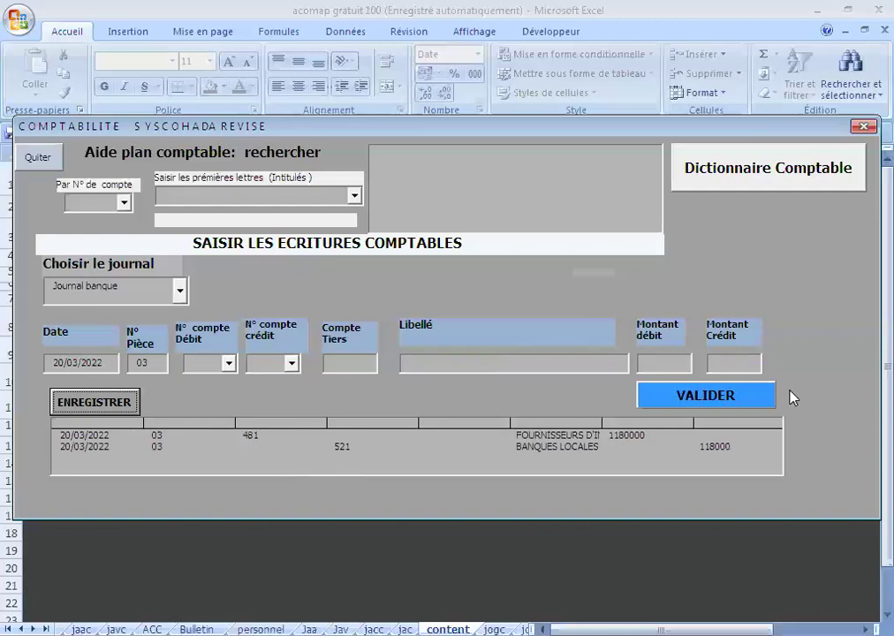
{"action": "left_click", "coordinate": [689, 397]}
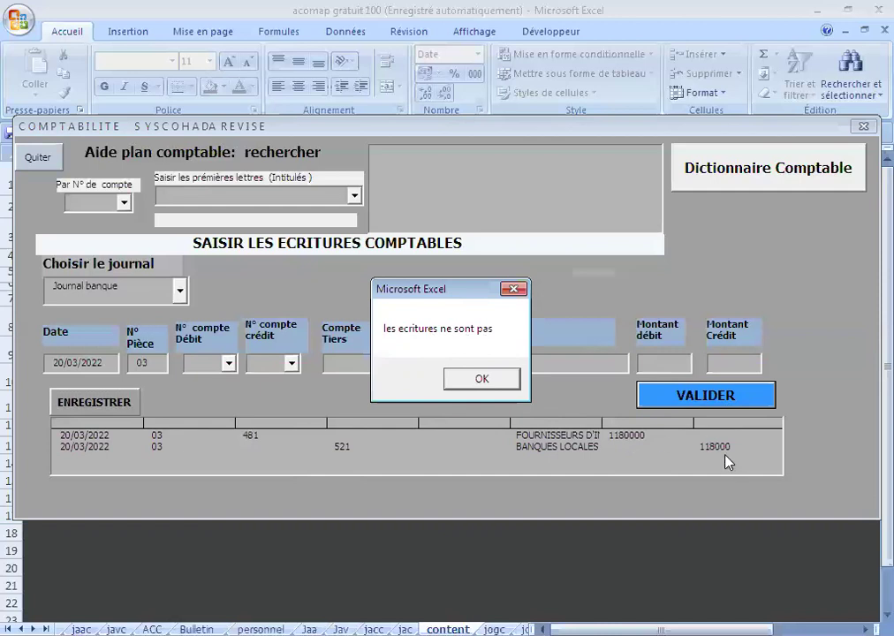
- Acknowledge the 'les ecritures ne sont pas' unbalanced-entries warning with OK
{"action": "left_click", "coordinate": [468, 379]}
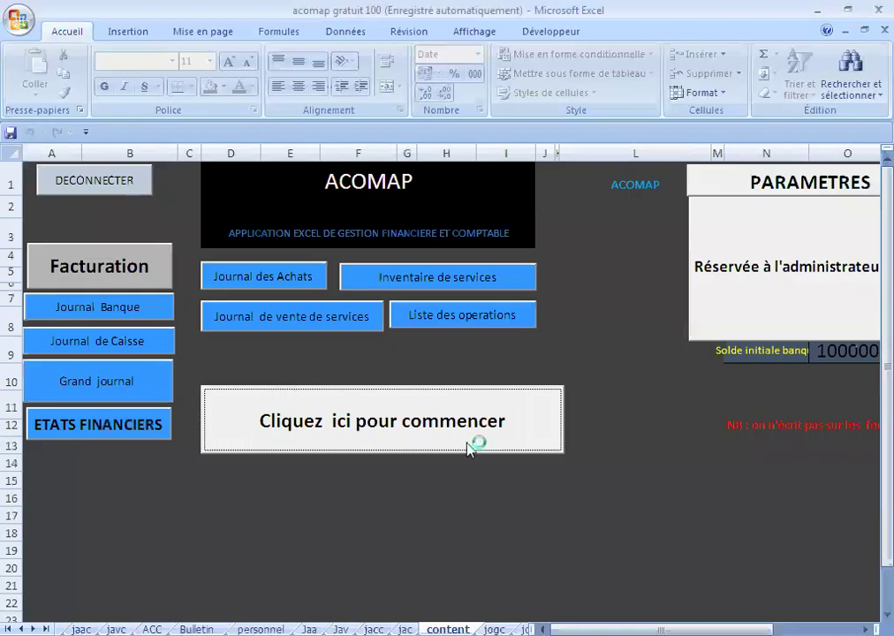
- Reopen the entry form, fix the date to 20/03/2022, choose Journal banque and answer Non
{"action": "left_click", "coordinate": [477, 429]}
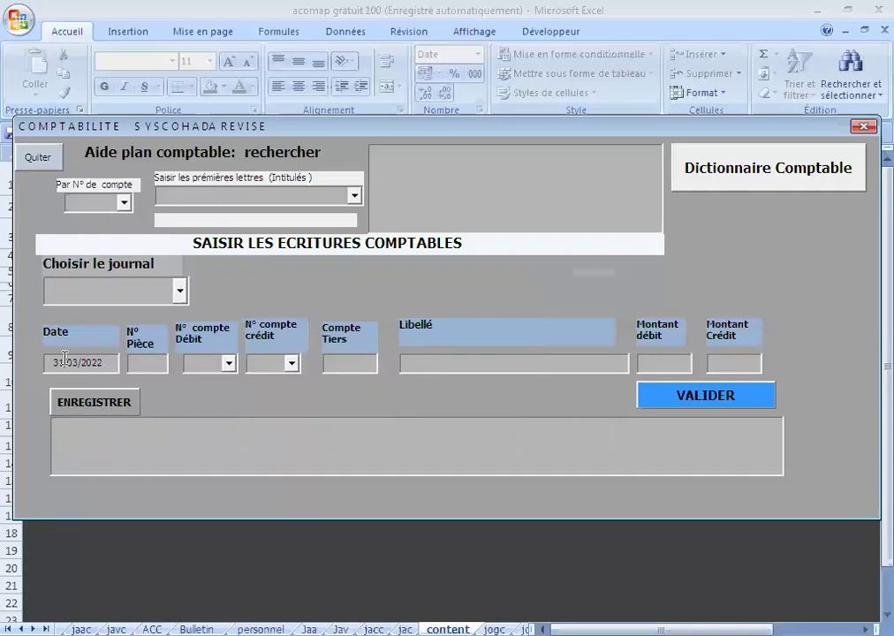
{"action": "left_click", "coordinate": [65, 356]}
{"action": "key", "text": "BackSpace"}
{"action": "key", "text": "BackSpace"}
{"action": "type", "text": "20"}
{"action": "left_click", "coordinate": [180, 291]}
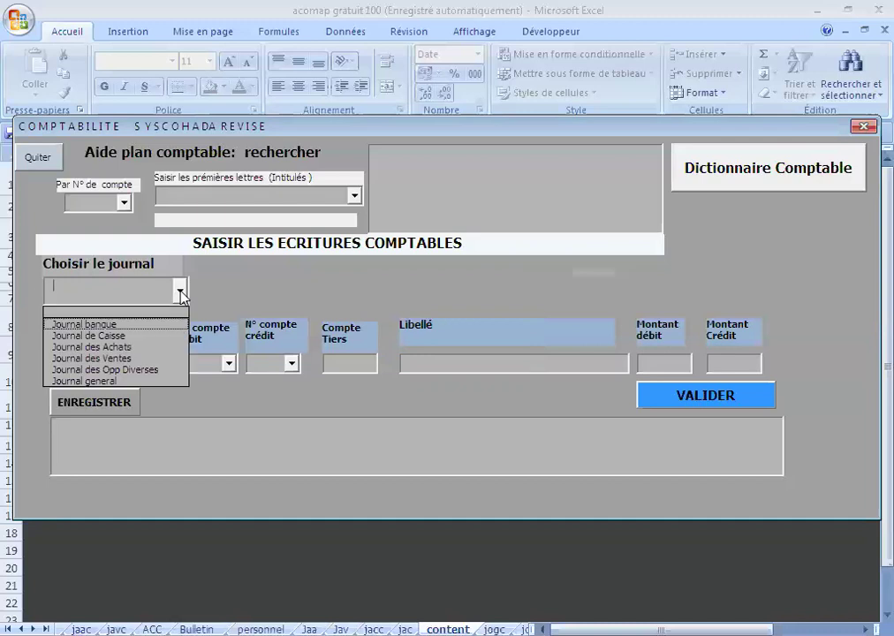
{"action": "left_click", "coordinate": [103, 325]}
{"action": "left_click", "coordinate": [141, 371]}
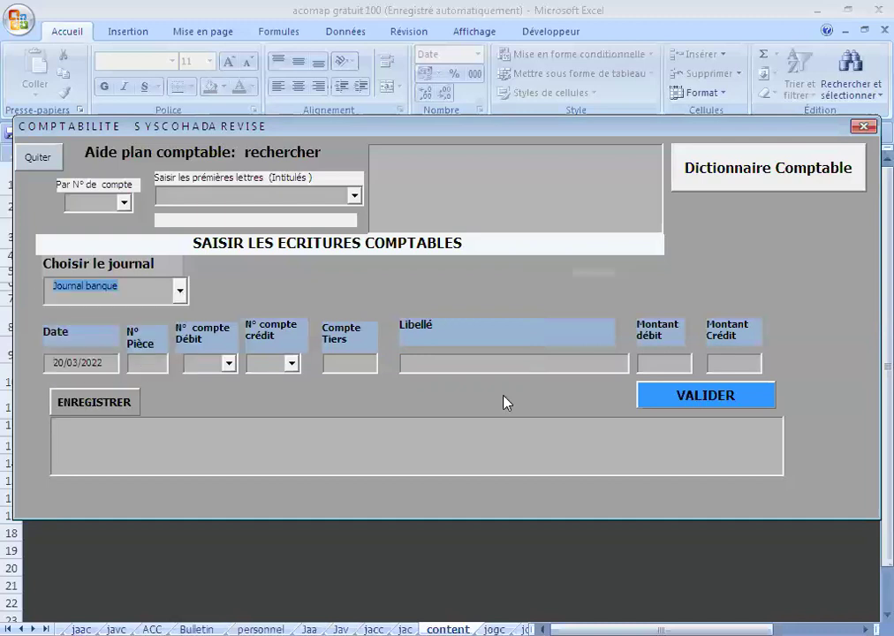
{"action": "left_click", "coordinate": [534, 379]}
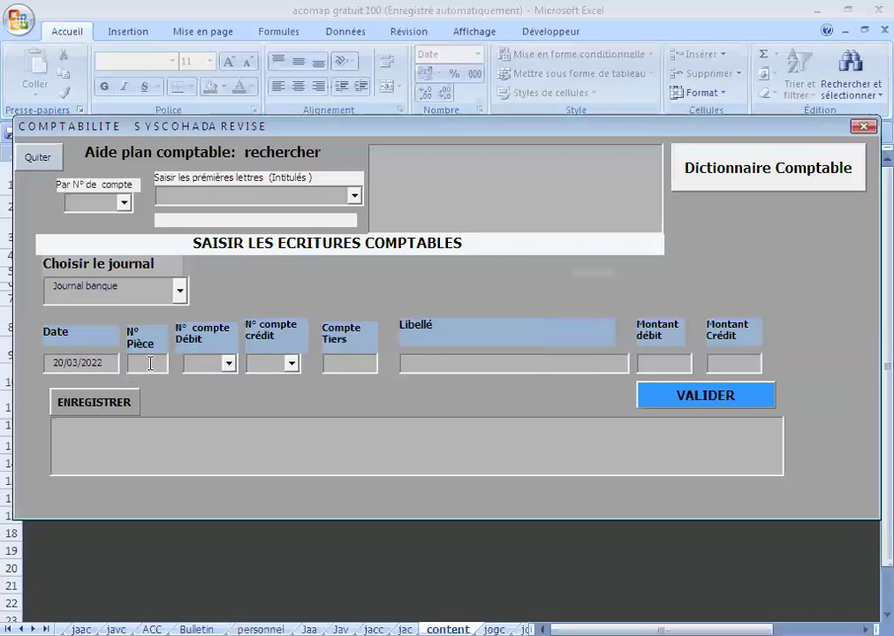
- Enter piece 03 with a 118000 debit to account 481; dismiss the resulting runtime error
{"action": "type", "text": "03"}
{"action": "left_click", "coordinate": [204, 363]}
{"action": "type", "text": "481"}
{"action": "left_click", "coordinate": [287, 363]}
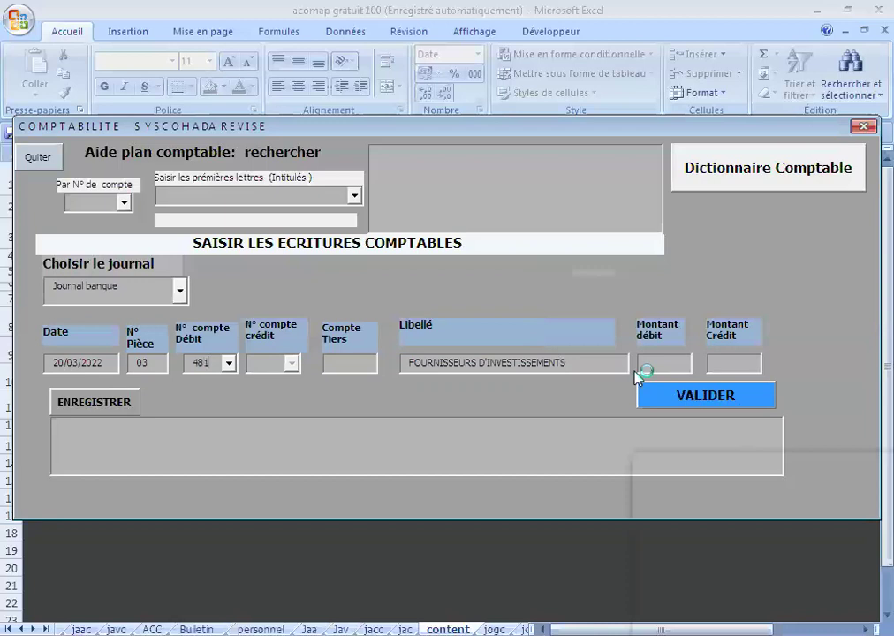
{"action": "type", "text": "118"}
{"action": "type", "text": "000"}
{"action": "left_click", "coordinate": [74, 402]}
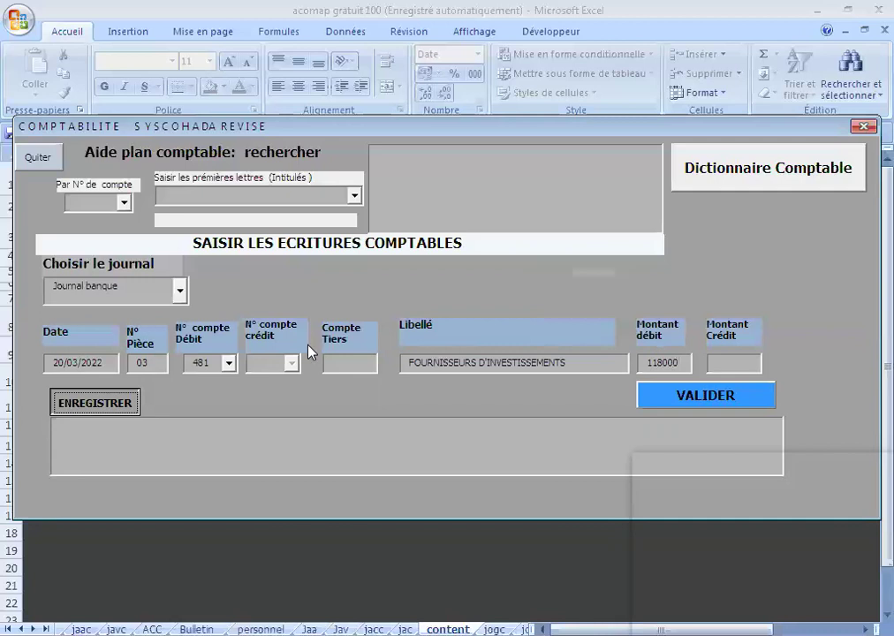
{"action": "left_click", "coordinate": [399, 309]}
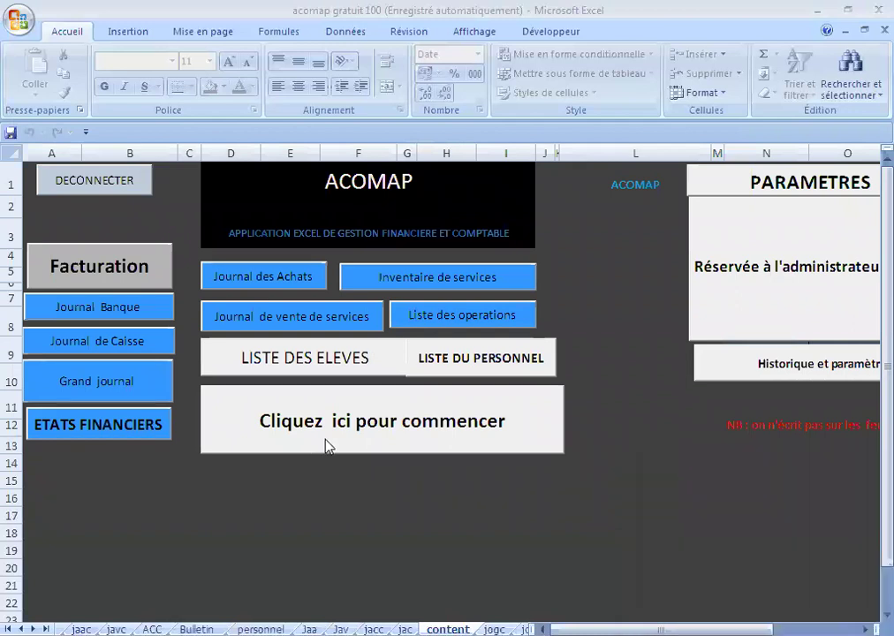
- Restart the application, enter COMPTABILITÉ, choose Journal banque and answer Non
{"action": "left_click", "coordinate": [359, 437]}
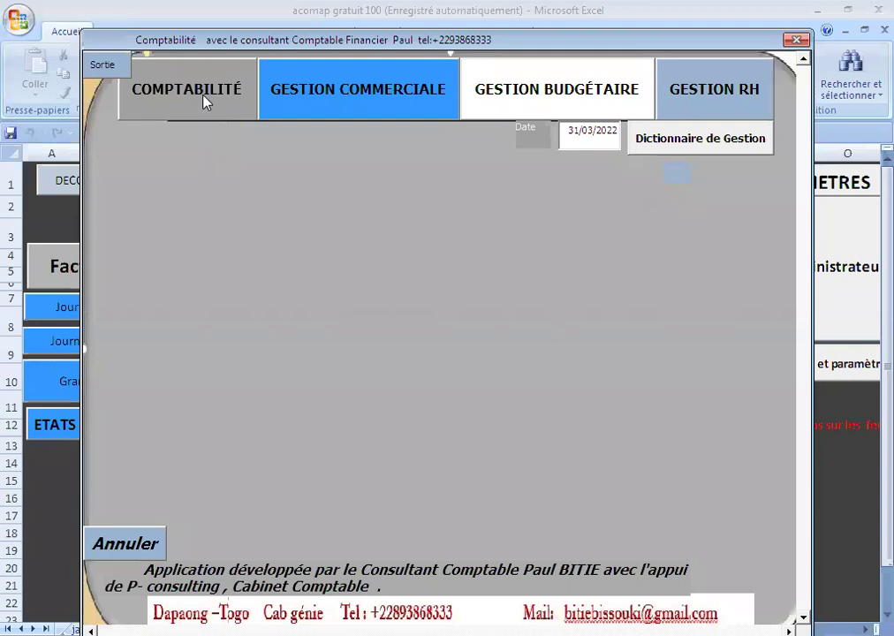
{"action": "left_click", "coordinate": [204, 101]}
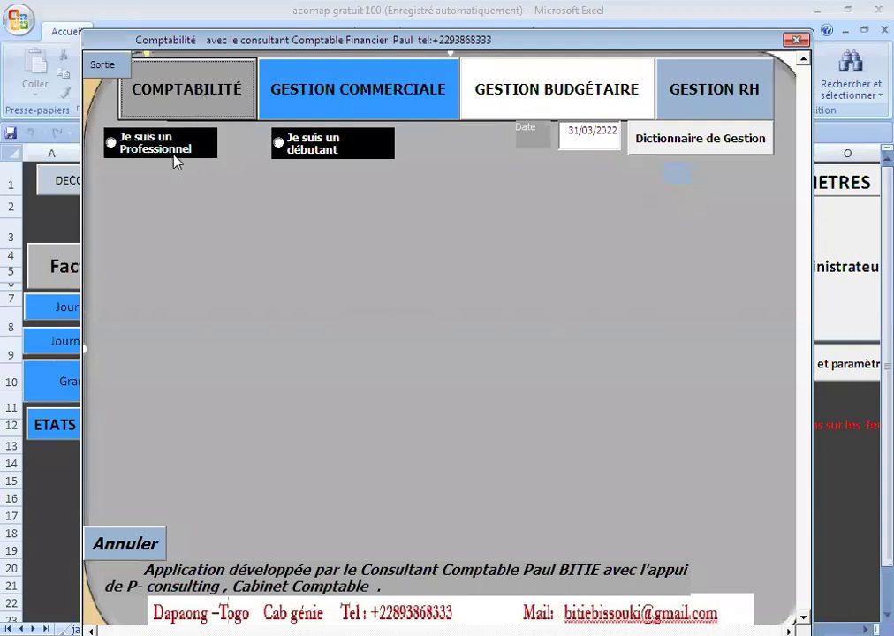
{"action": "left_click", "coordinate": [174, 155]}
{"action": "left_click", "coordinate": [181, 291]}
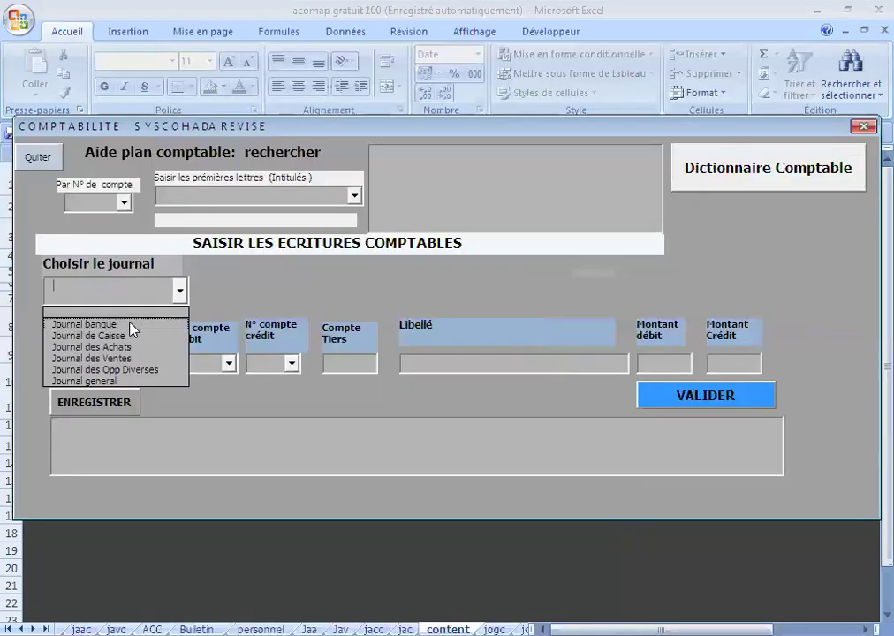
{"action": "left_click", "coordinate": [132, 322]}
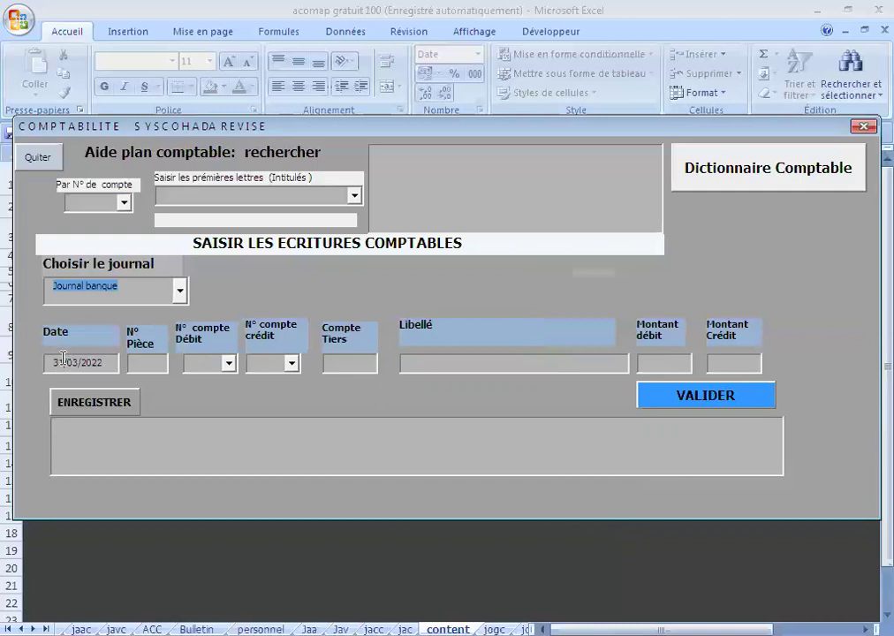
{"action": "left_click", "coordinate": [252, 363]}
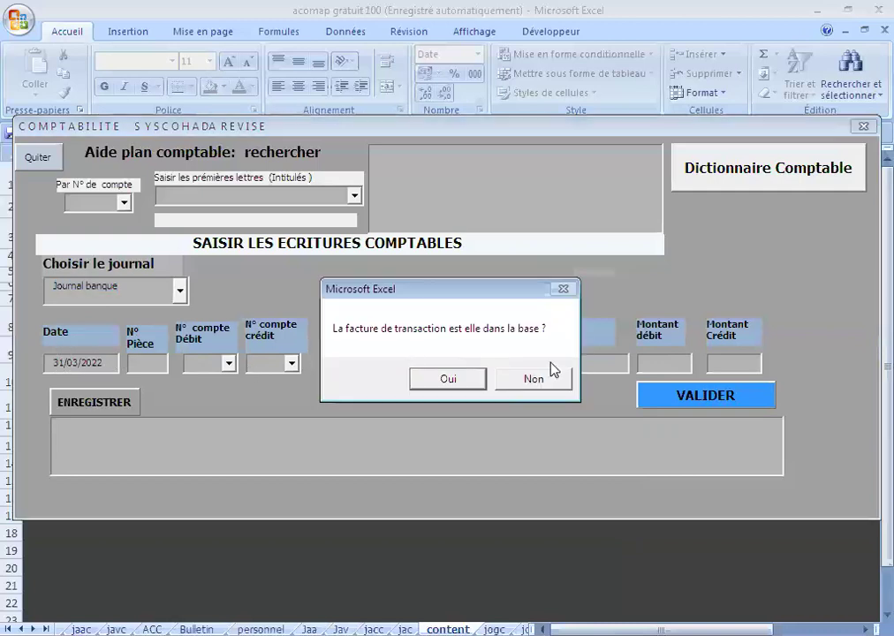
{"action": "left_click", "coordinate": [519, 379]}
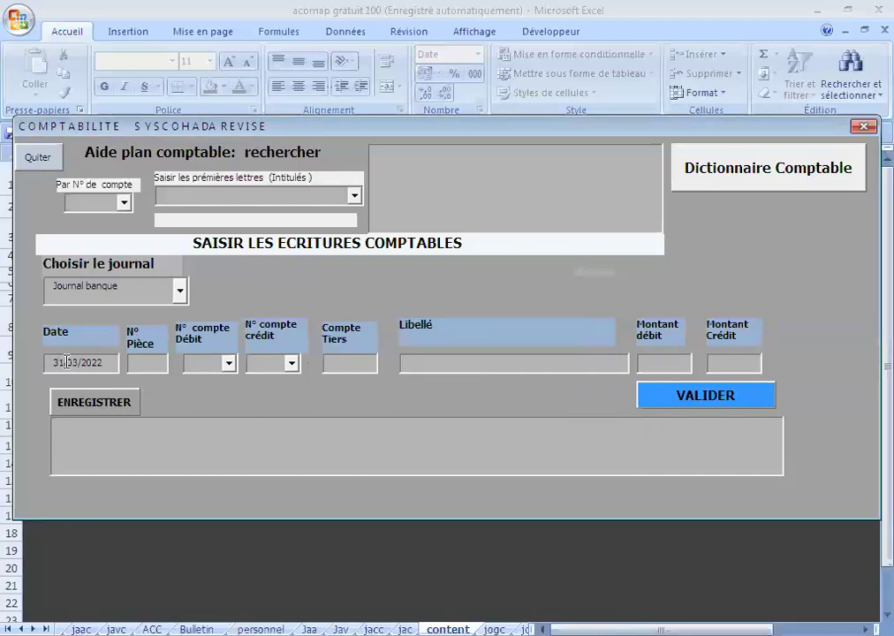
- Fill date 20/03/2022, piece 03, debit account 481 and amount 118000
{"action": "key", "text": "BackSpace"}
{"action": "key", "text": "BackSpace"}
{"action": "type", "text": "20"}
{"action": "left_click", "coordinate": [154, 360]}
{"action": "type", "text": "03"}
{"action": "type", "text": "481"}
{"action": "left_click", "coordinate": [349, 362]}
{"action": "left_click", "coordinate": [663, 359]}
{"action": "type", "text": "118000"}
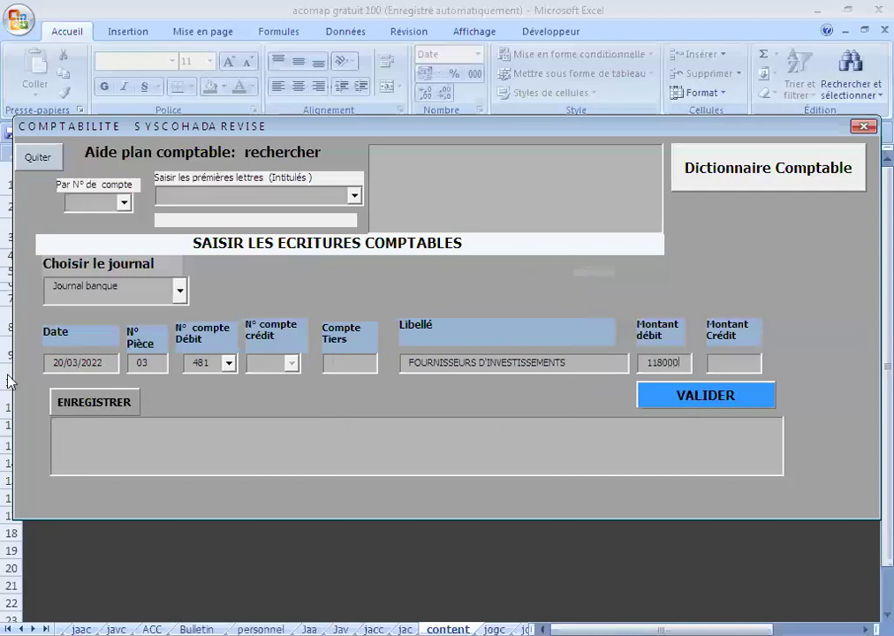
- Register the 481 debit, add a 521 BANQUES LOCALES credit of 118000, and validate piece 03
{"action": "left_click", "coordinate": [116, 406]}
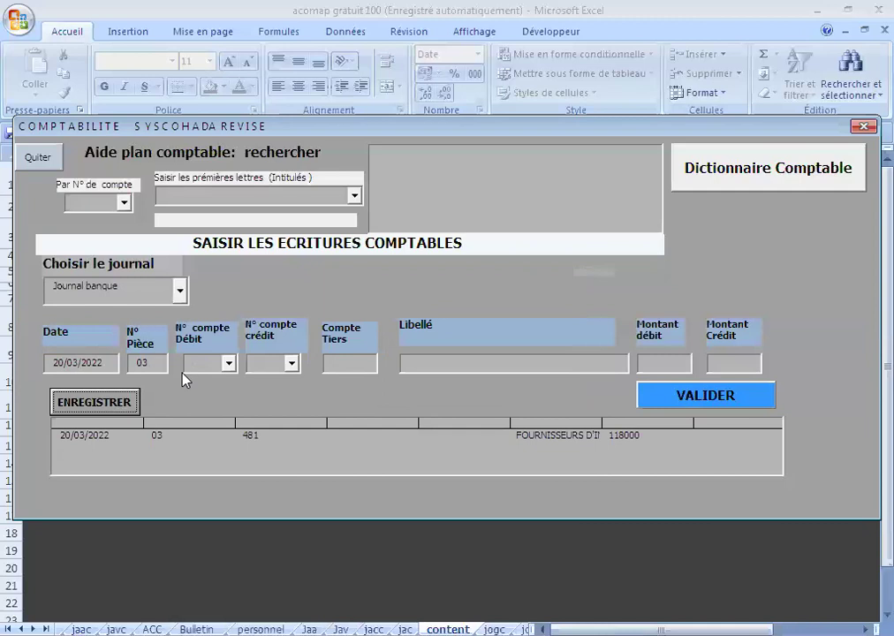
{"action": "left_click", "coordinate": [269, 363]}
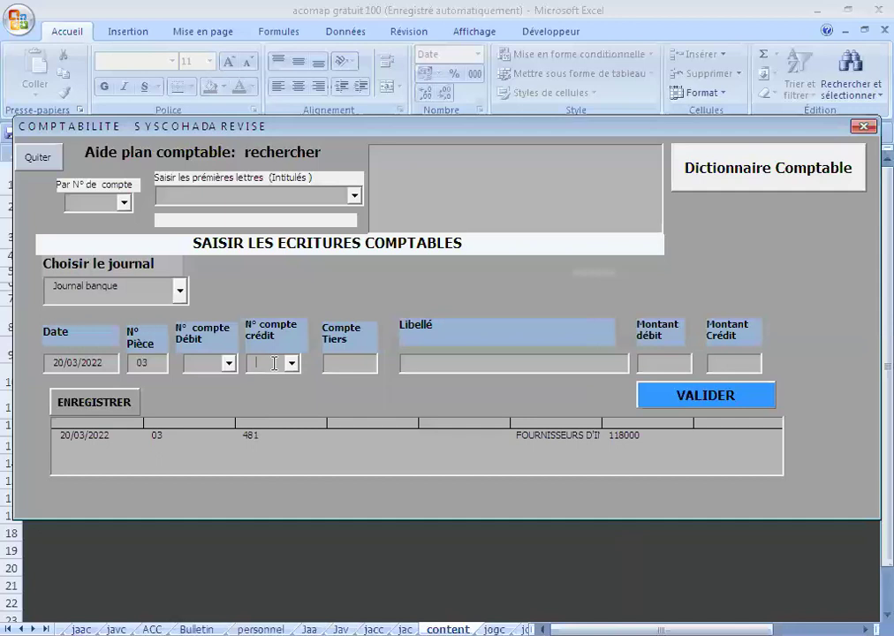
{"action": "type", "text": "50"}
{"action": "type", "text": "21"}
{"action": "key", "text": "Tab"}
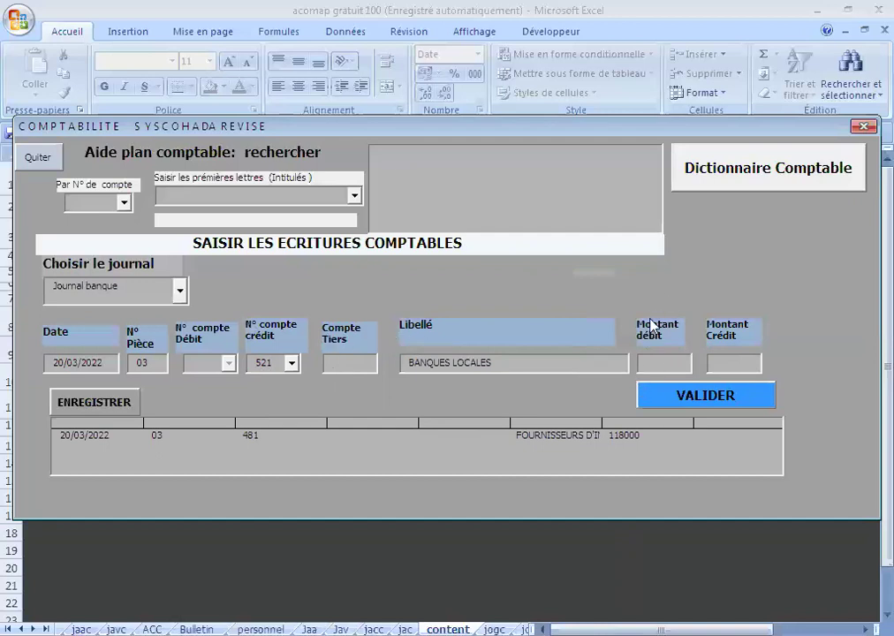
{"action": "left_click", "coordinate": [726, 364]}
{"action": "type", "text": "118000"}
{"action": "left_click", "coordinate": [95, 402]}
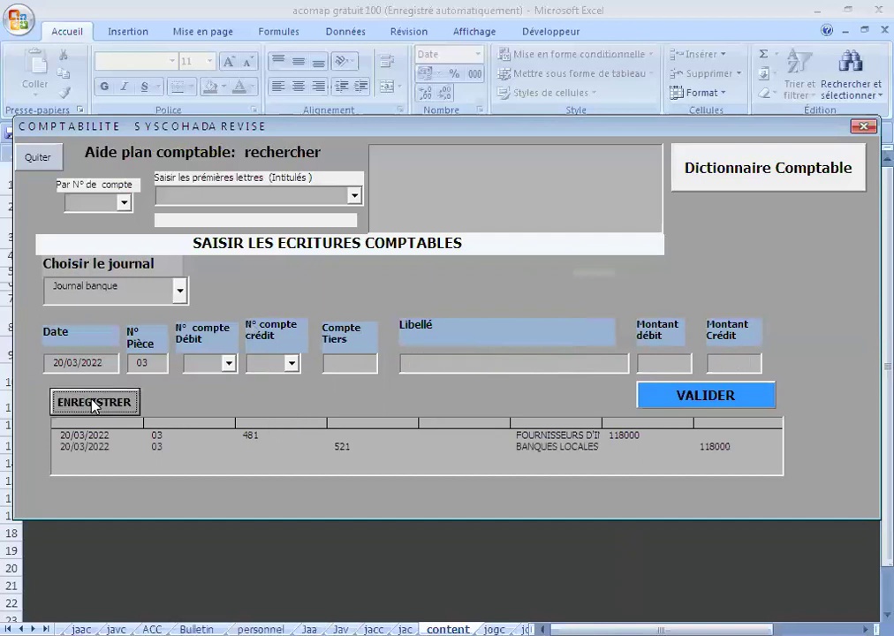
{"action": "left_click", "coordinate": [707, 402]}
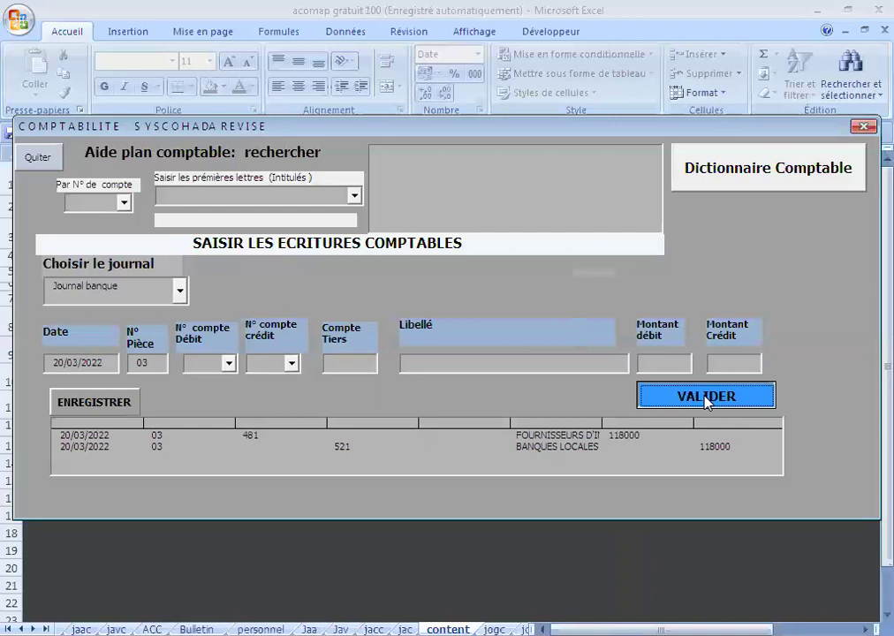
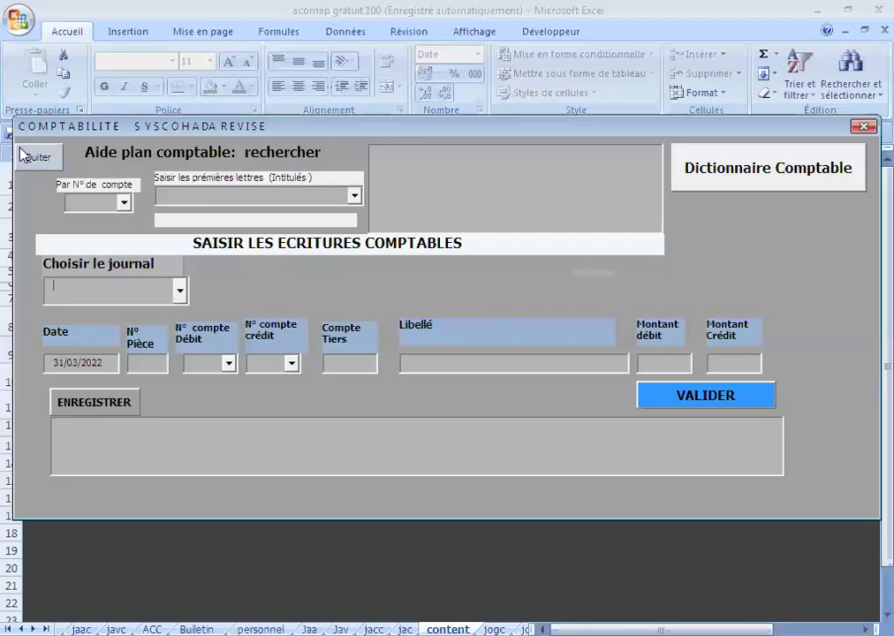
- Go to the Journal de Banque sheet and widen the Solde column so balances show fully
{"action": "left_click", "coordinate": [27, 161]}
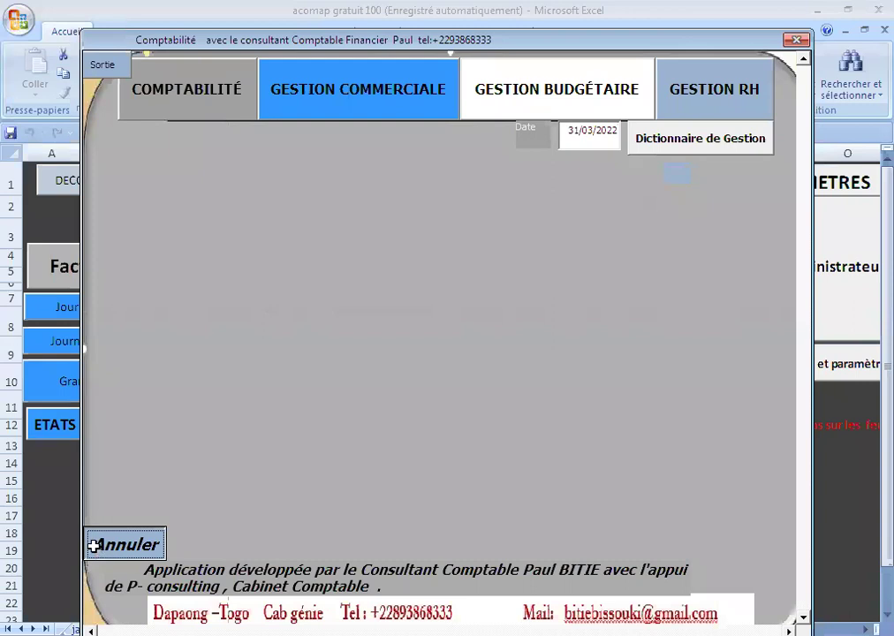
{"action": "left_click", "coordinate": [93, 545]}
{"action": "left_click", "coordinate": [144, 314]}
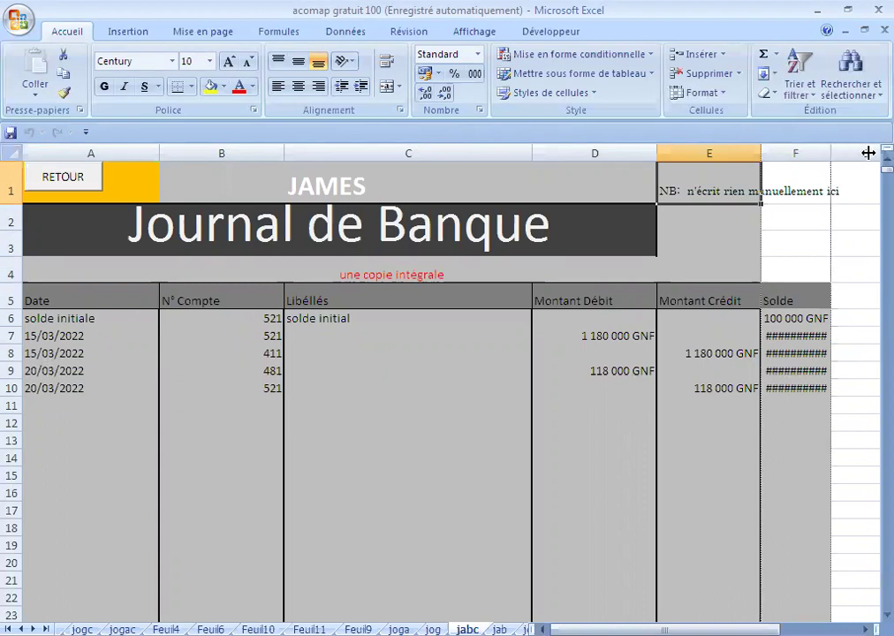
{"action": "left_click_drag", "start_coordinate": [868, 153], "coordinate": [866, 152]}
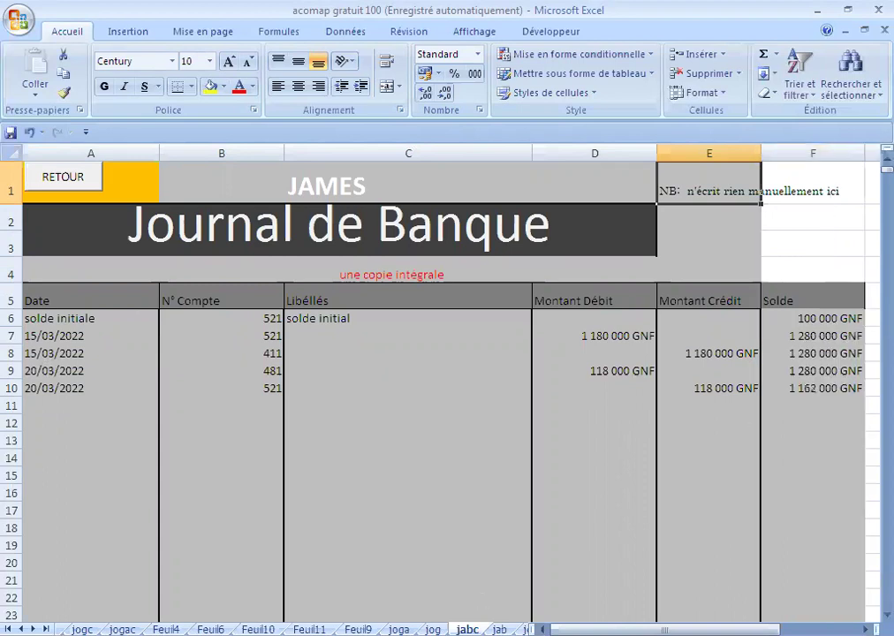
{"action": "left_click_drag", "start_coordinate": [662, 629], "coordinate": [655, 629]}
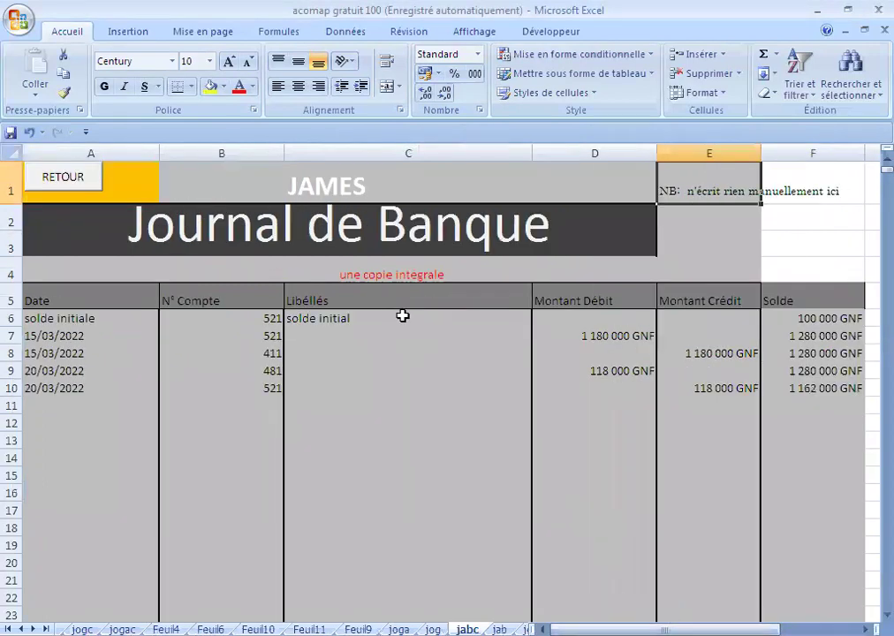
- Fill the label formula from C6 down to C10, then return to the ACOMAP dashboard
{"action": "left_click", "coordinate": [401, 317]}
{"action": "left_click_drag", "start_coordinate": [521, 359], "coordinate": [516, 390]}
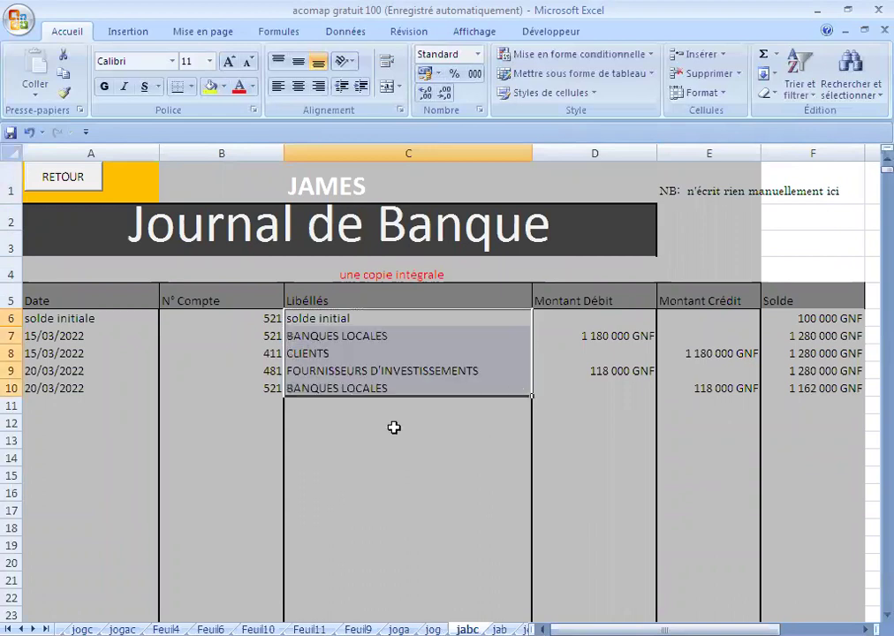
{"action": "left_click", "coordinate": [373, 437]}
{"action": "left_click", "coordinate": [217, 416]}
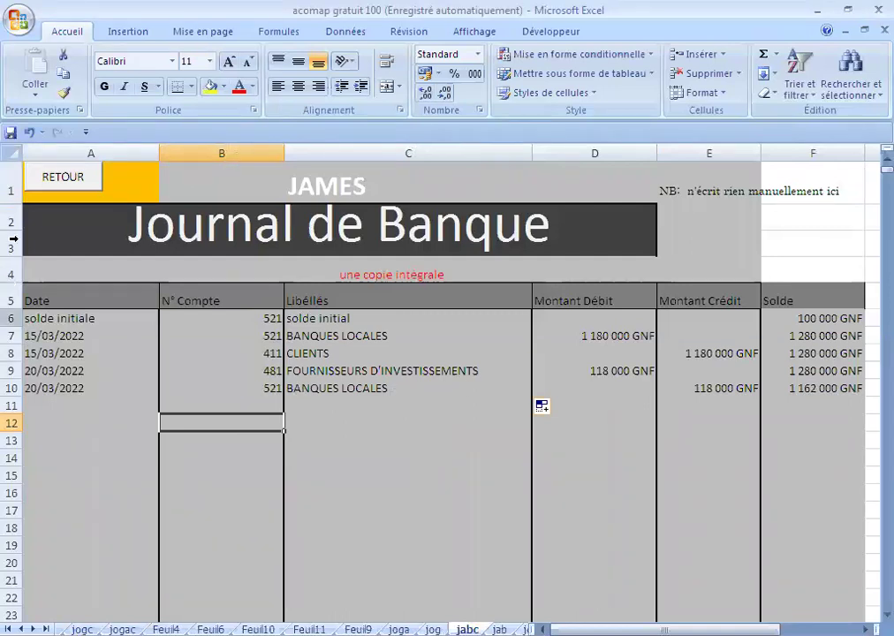
{"action": "left_click", "coordinate": [55, 179]}
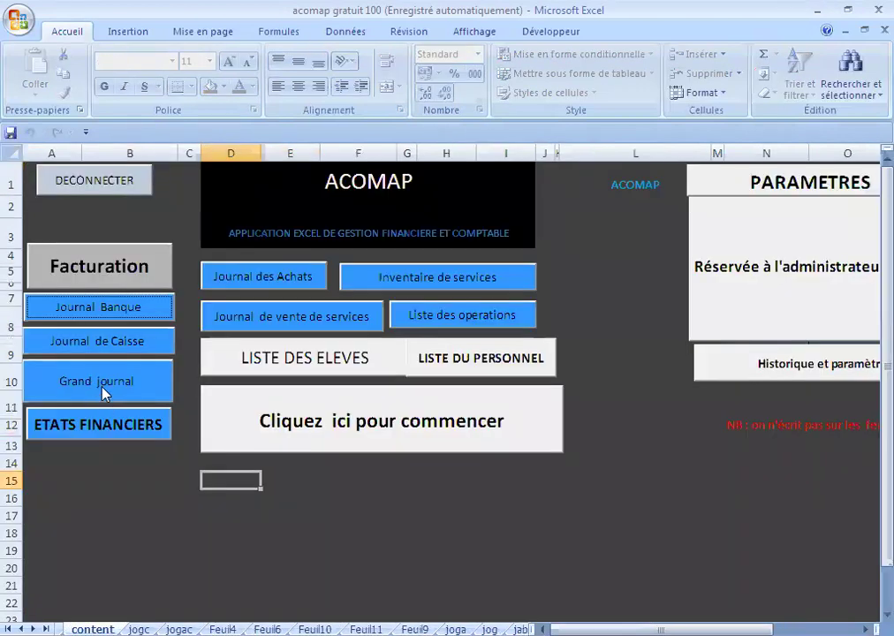
- Open the Journal général sheet and scroll through its entries
{"action": "left_click", "coordinate": [104, 392]}
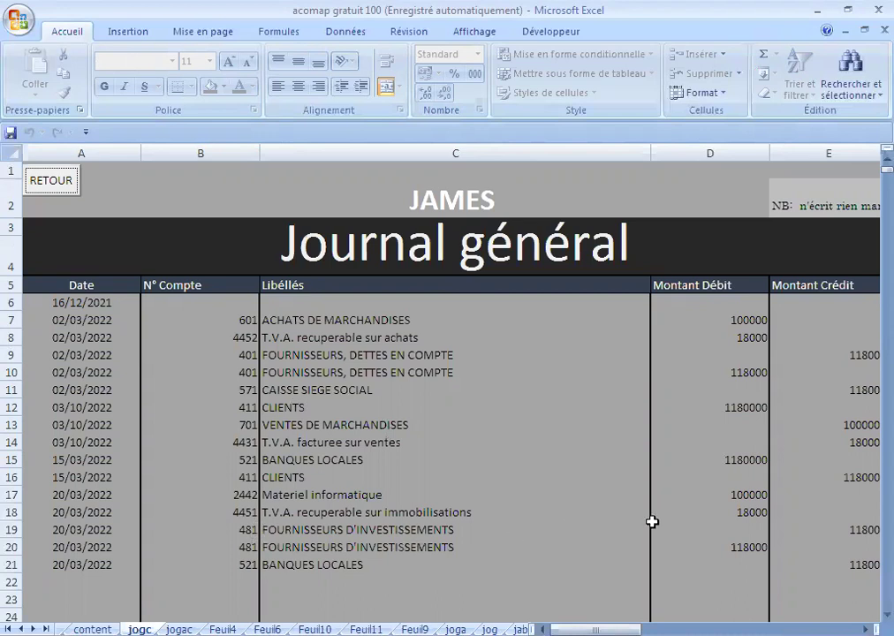
{"action": "scroll", "coordinate": [203, 483], "scroll_direction": "down", "scroll_amount": 1}
{"action": "scroll", "coordinate": [203, 483], "scroll_direction": "down", "scroll_amount": 1}
{"action": "scroll", "coordinate": [208, 481], "scroll_direction": "up", "scroll_amount": 2}
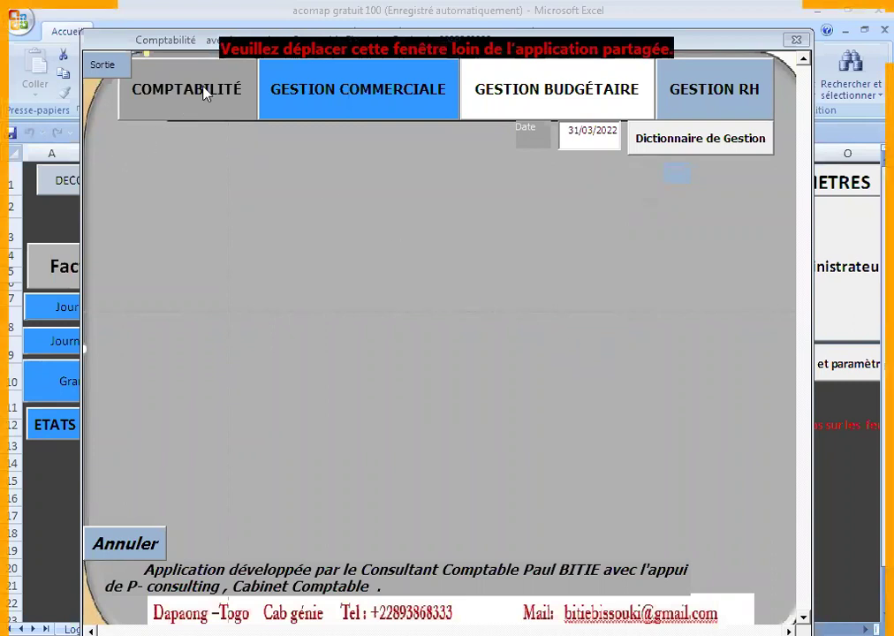
- Choose Comptabilité and continue as 'Je suis un Professionnel' to reach the entry form
{"action": "left_click", "coordinate": [176, 120]}
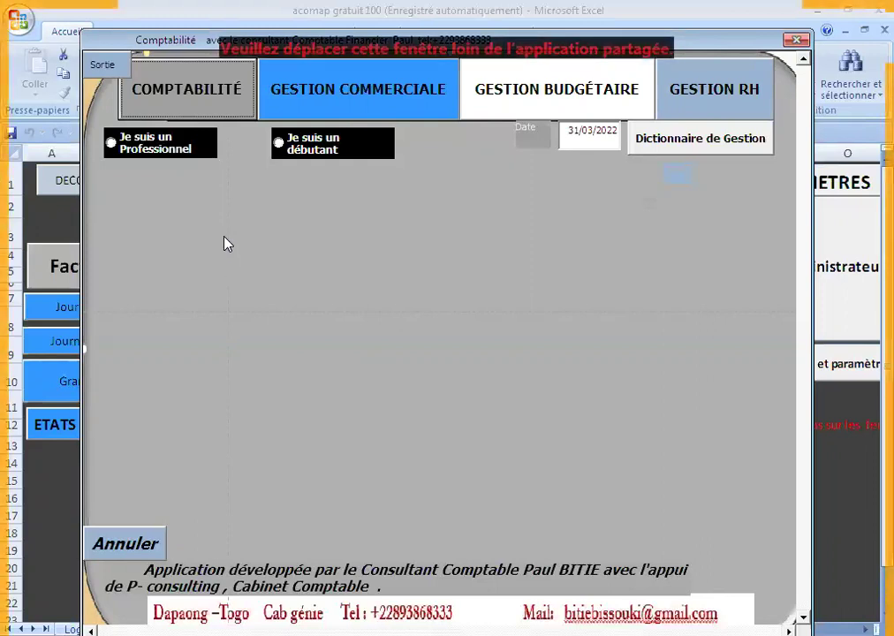
{"action": "left_click", "coordinate": [175, 150]}
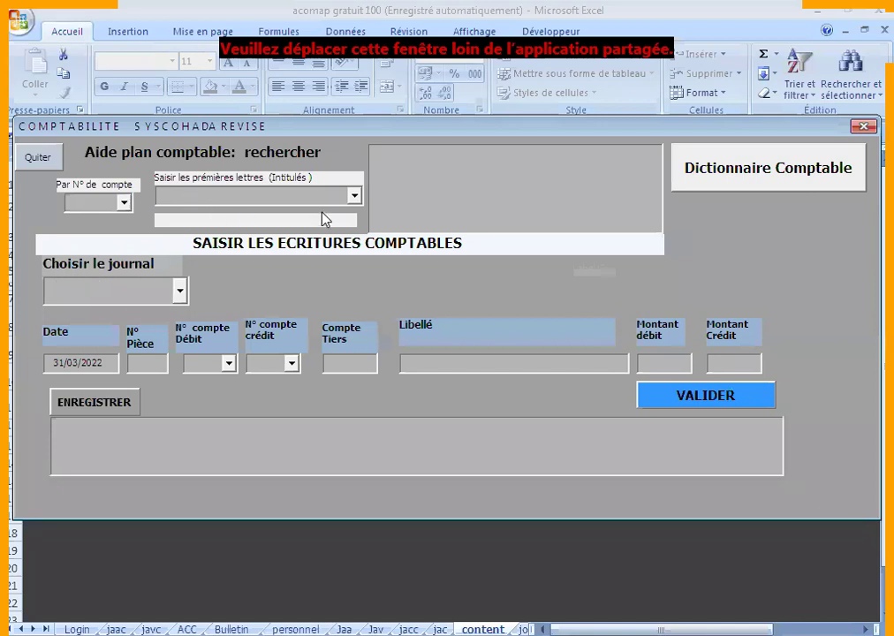
- Search the chart of accounts by number, trying 2441, then 244, then 2442
{"action": "left_click", "coordinate": [91, 201]}
{"action": "type", "text": "21"}
{"action": "type", "text": "244"}
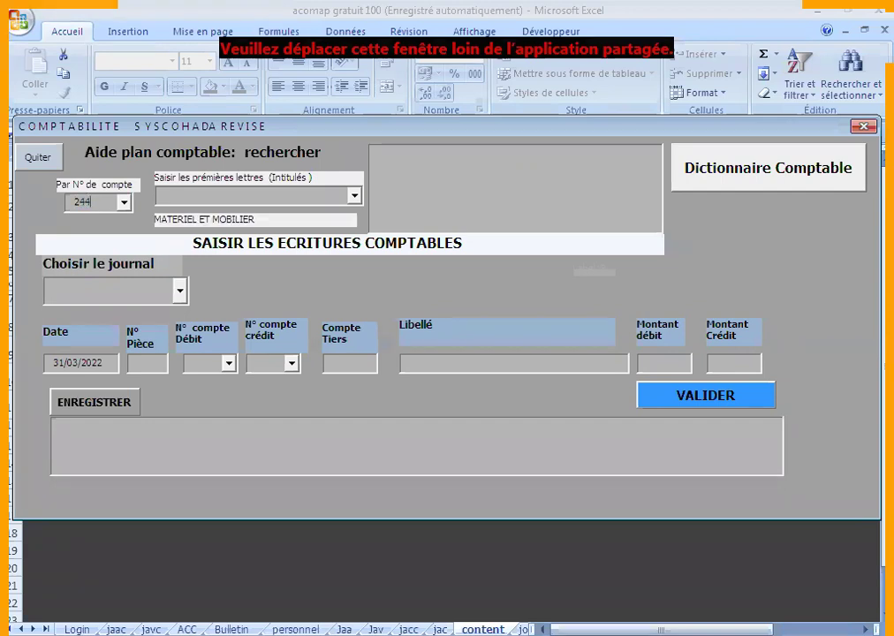
{"action": "type", "text": "1"}
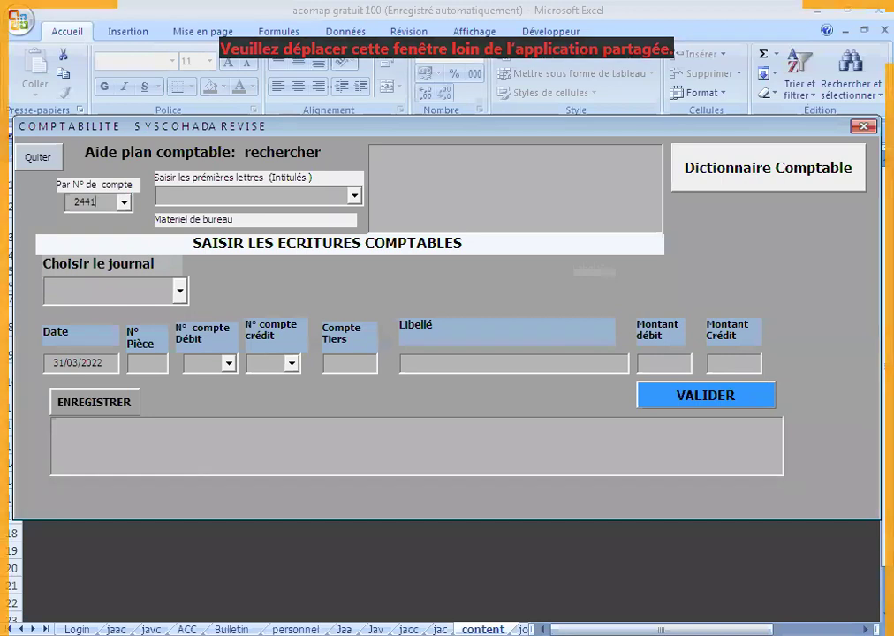
{"action": "key", "text": "BackSpace"}
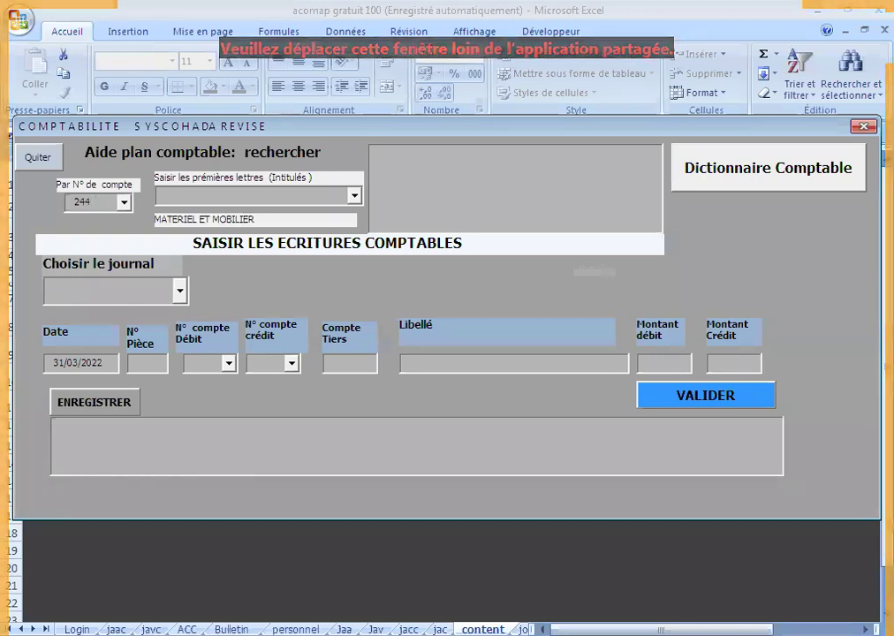
{"action": "type", "text": "2"}
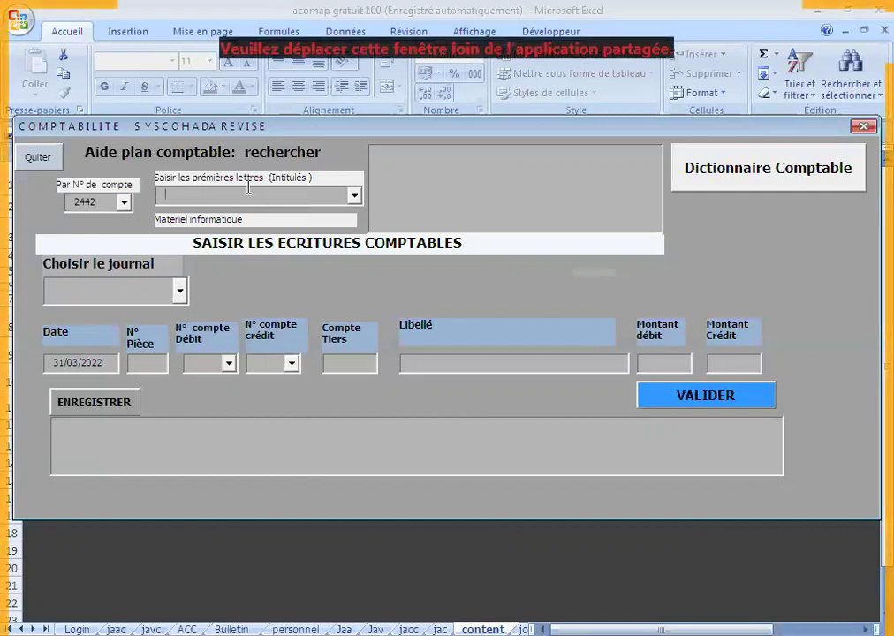
- Filter labels by 'MATE' and scroll the list down to 2442 Materiel informatique
{"action": "type", "text": "M"}
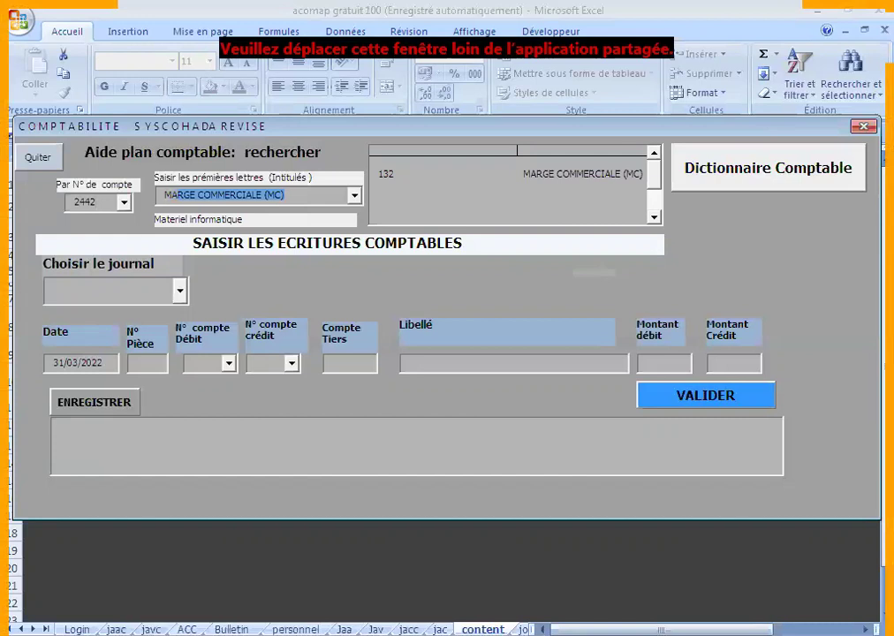
{"action": "type", "text": "ATE"}
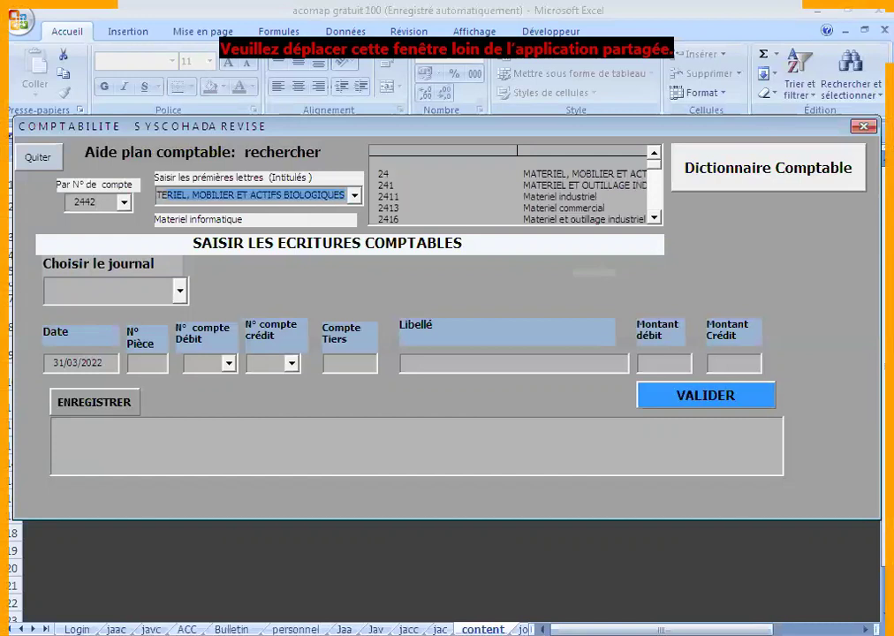
{"action": "left_click", "coordinate": [655, 218]}
{"action": "left_click", "coordinate": [655, 218]}
{"action": "left_click", "coordinate": [655, 218]}
{"action": "left_click", "coordinate": [655, 218]}
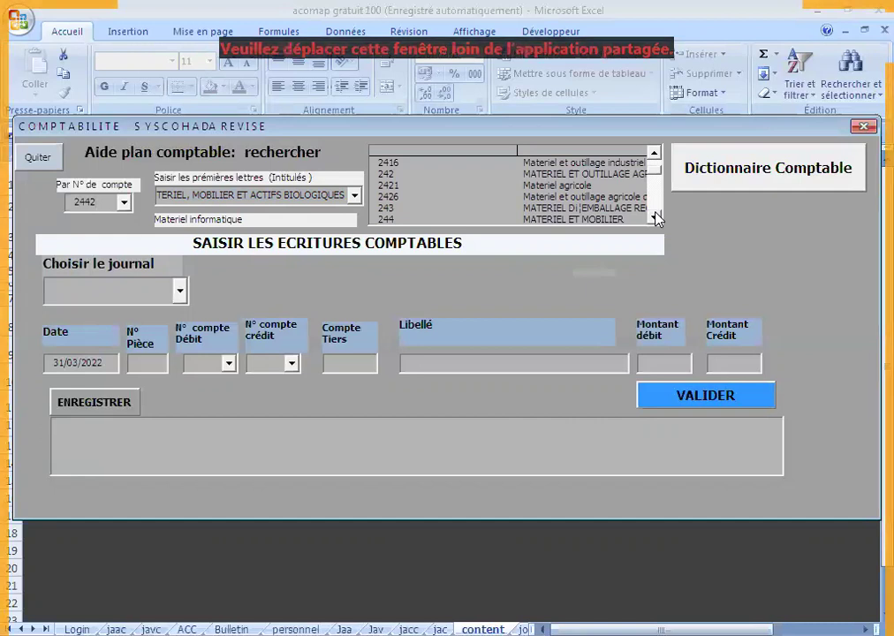
{"action": "left_click", "coordinate": [655, 218]}
{"action": "left_click", "coordinate": [655, 218]}
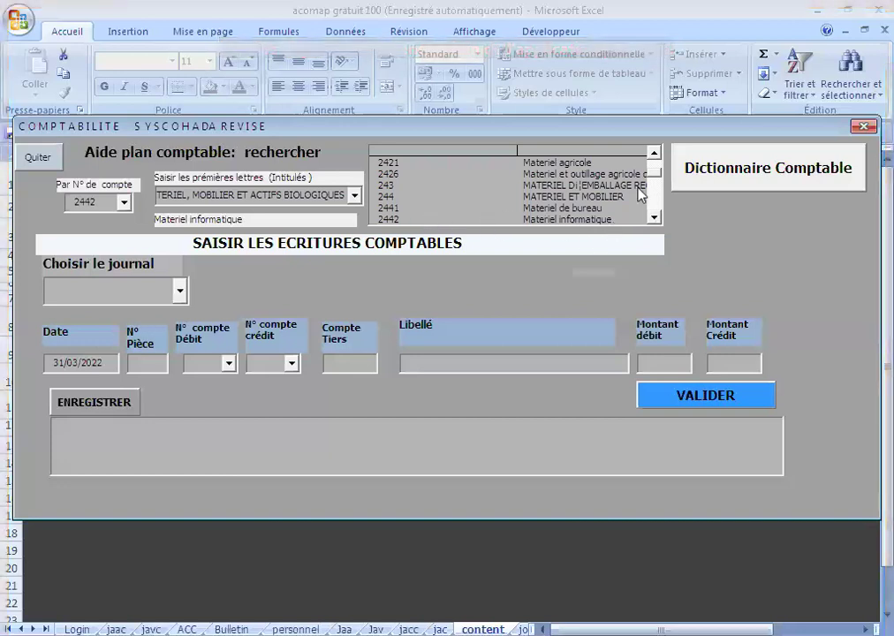
- Choose Journal des Achats, with date 20/03/2022 and piece number 03
{"action": "left_click", "coordinate": [179, 291]}
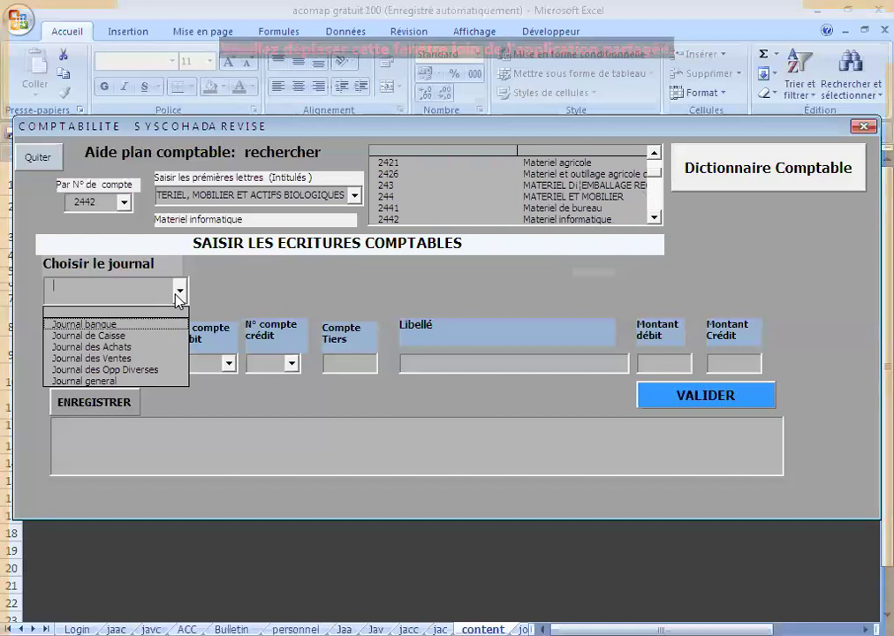
{"action": "left_click", "coordinate": [124, 348]}
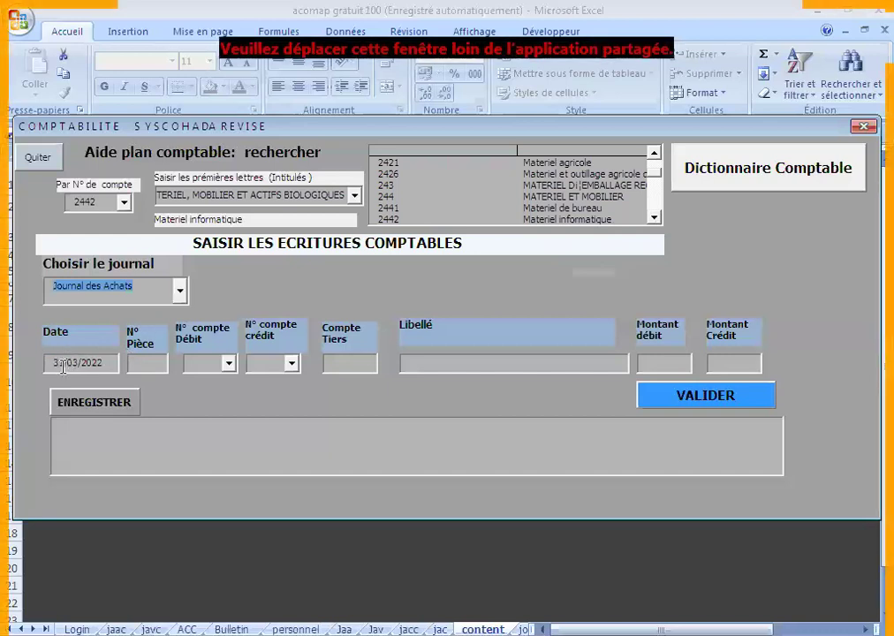
{"action": "left_click", "coordinate": [64, 362]}
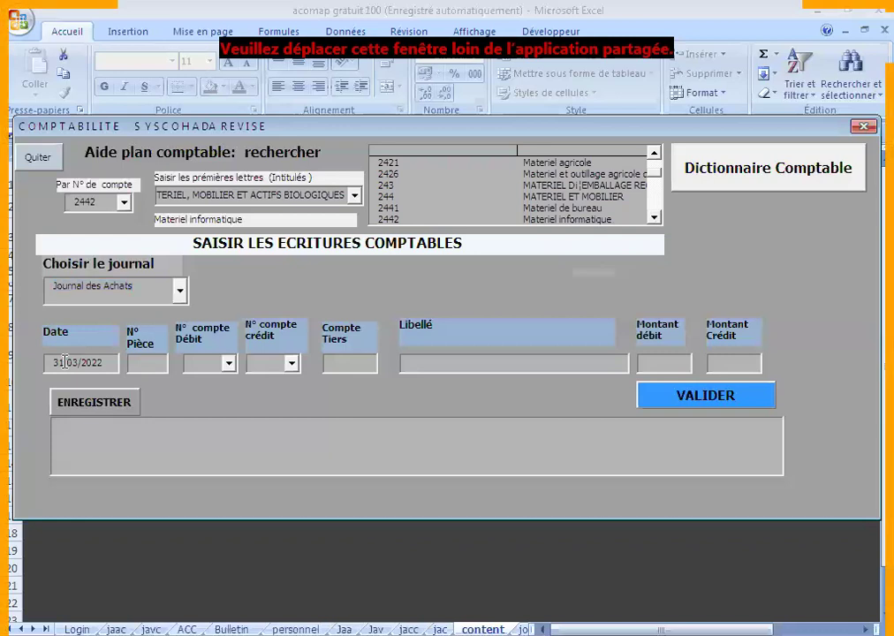
{"action": "key", "text": "BackSpace"}
{"action": "key", "text": "BackSpace"}
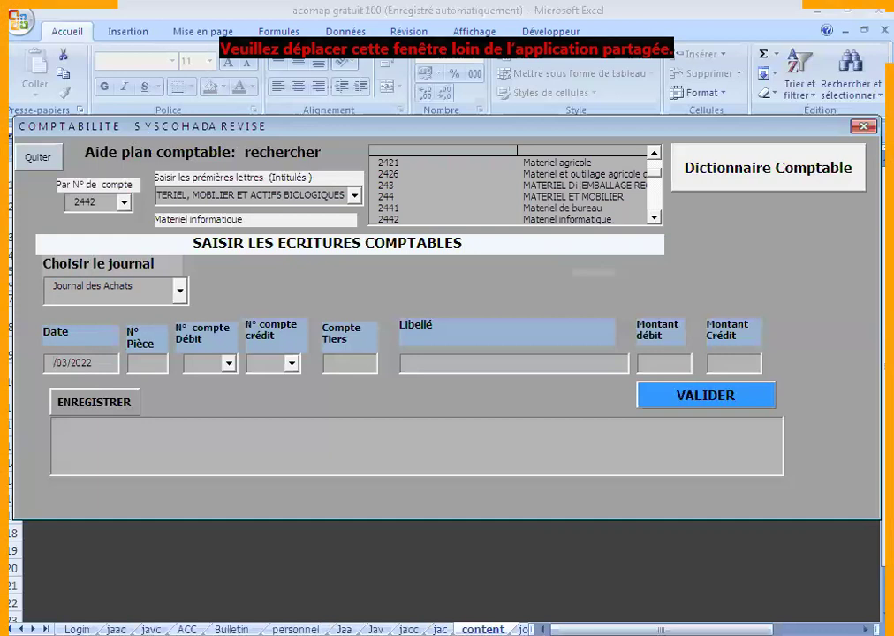
{"action": "type", "text": "20"}
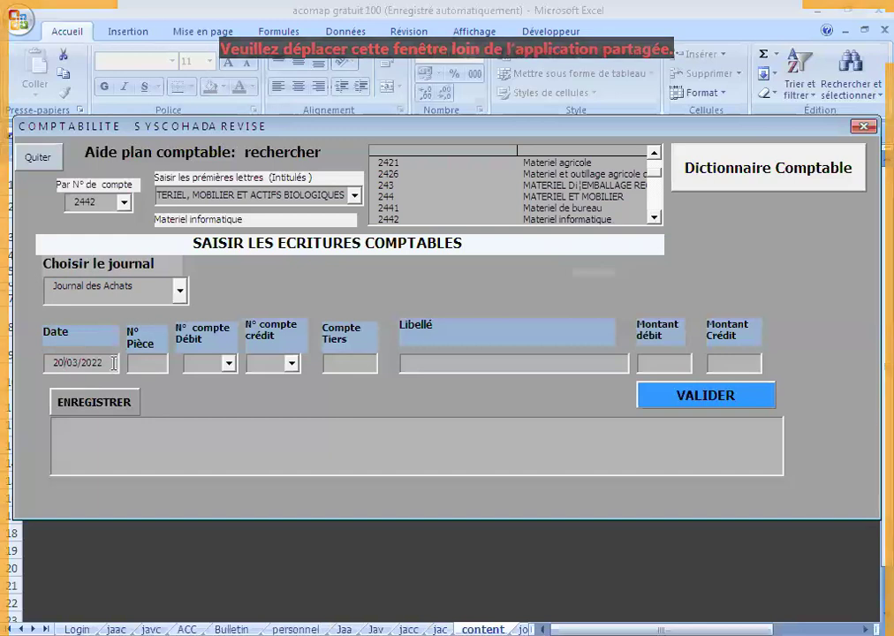
{"action": "left_click", "coordinate": [152, 360]}
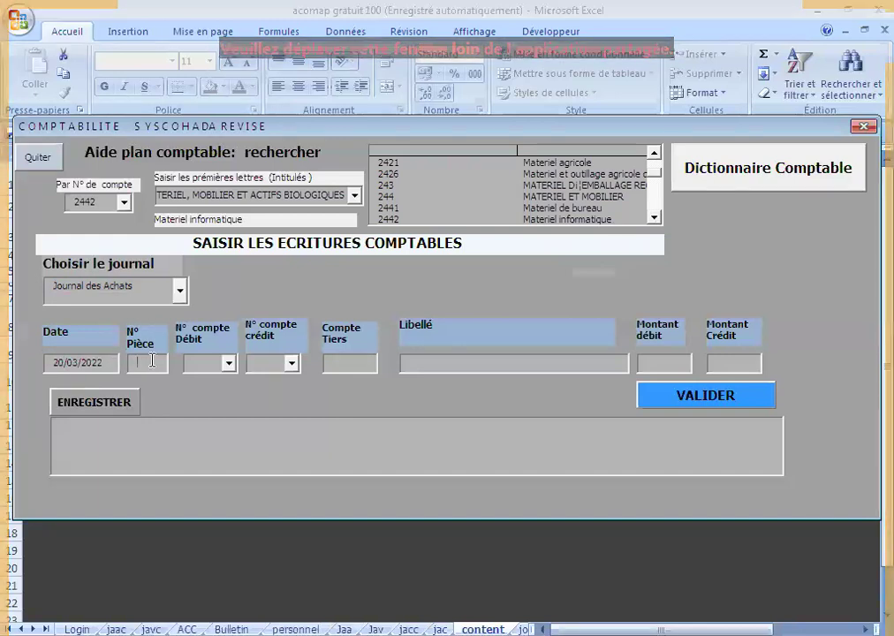
{"action": "type", "text": "03"}
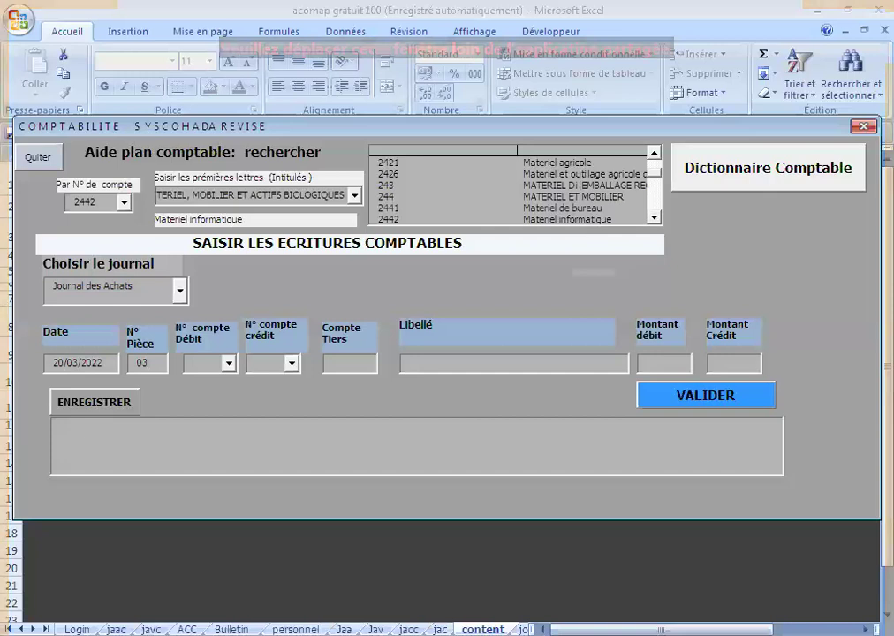
- Debit account 2442 Materiel informatique for 100000 and save the line
{"action": "left_click", "coordinate": [196, 362]}
{"action": "type", "text": "244"}
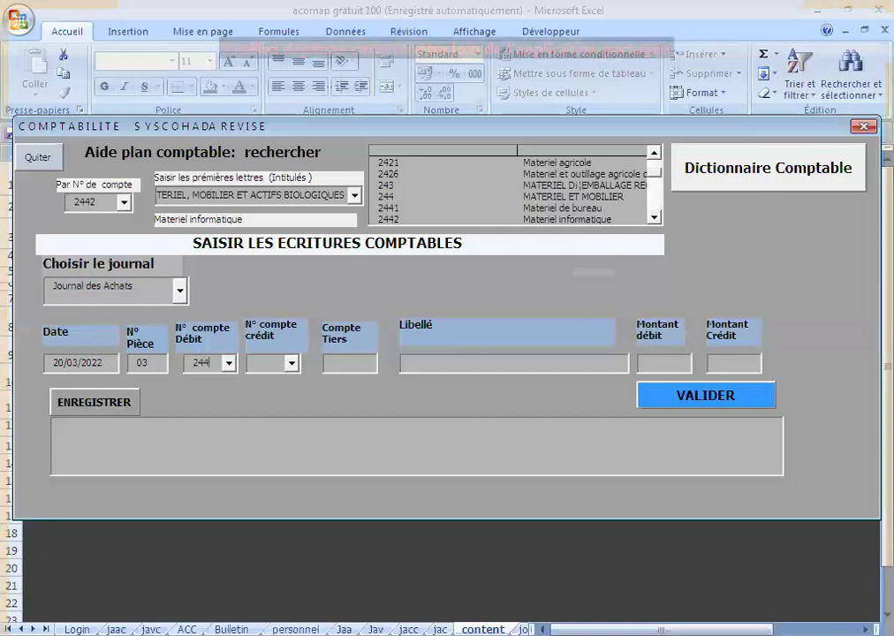
{"action": "type", "text": "2"}
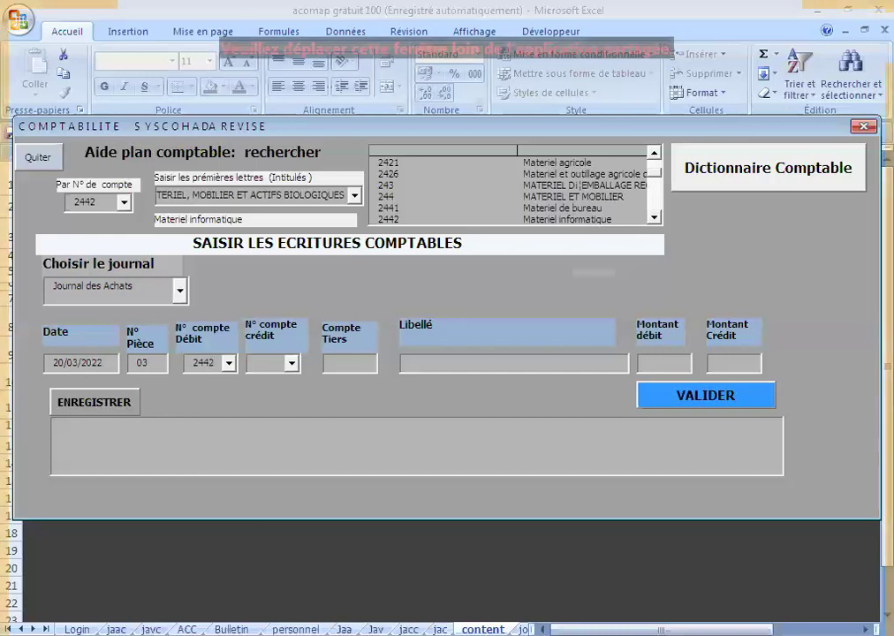
{"action": "key", "text": "BackSpace"}
{"action": "type", "text": "2"}
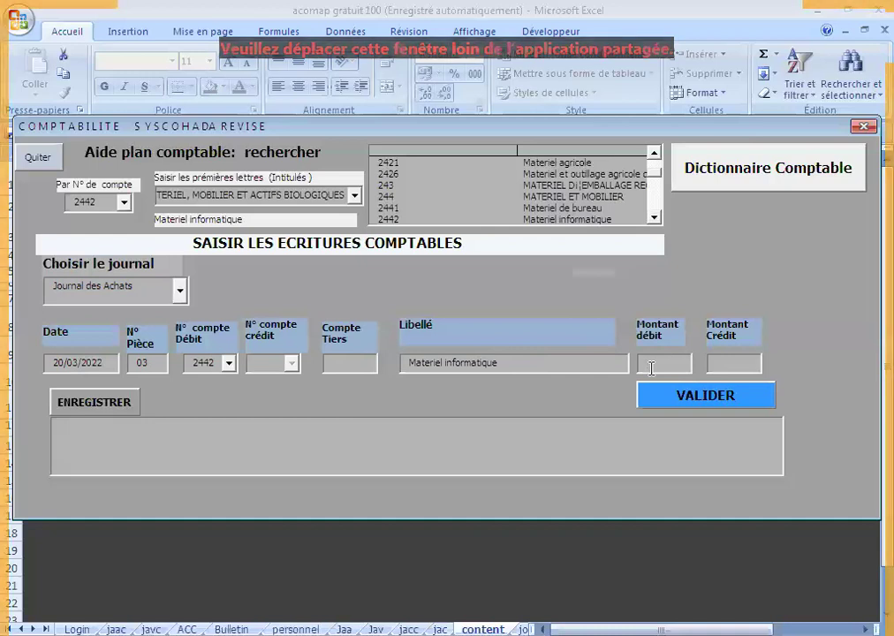
{"action": "type", "text": "100000"}
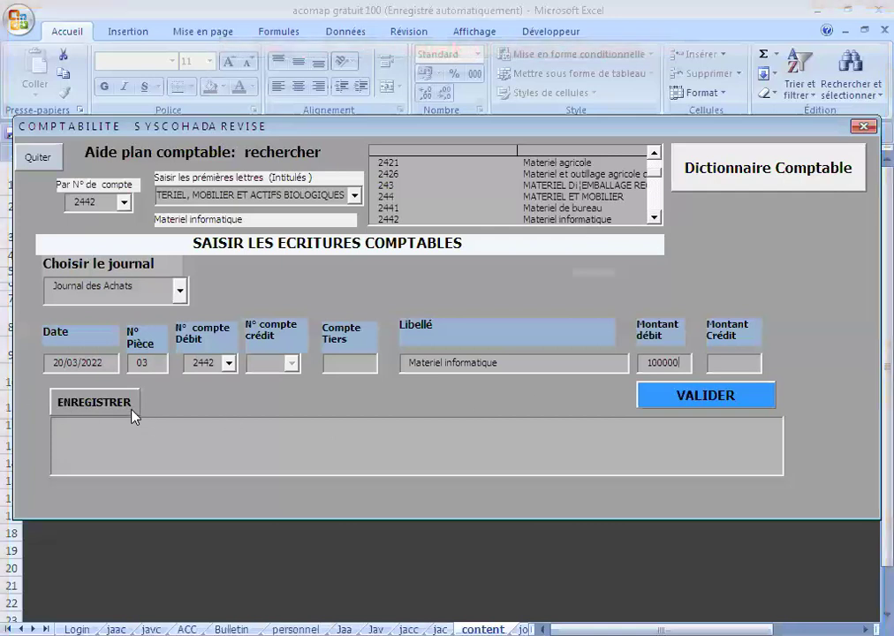
{"action": "left_click", "coordinate": [90, 403]}
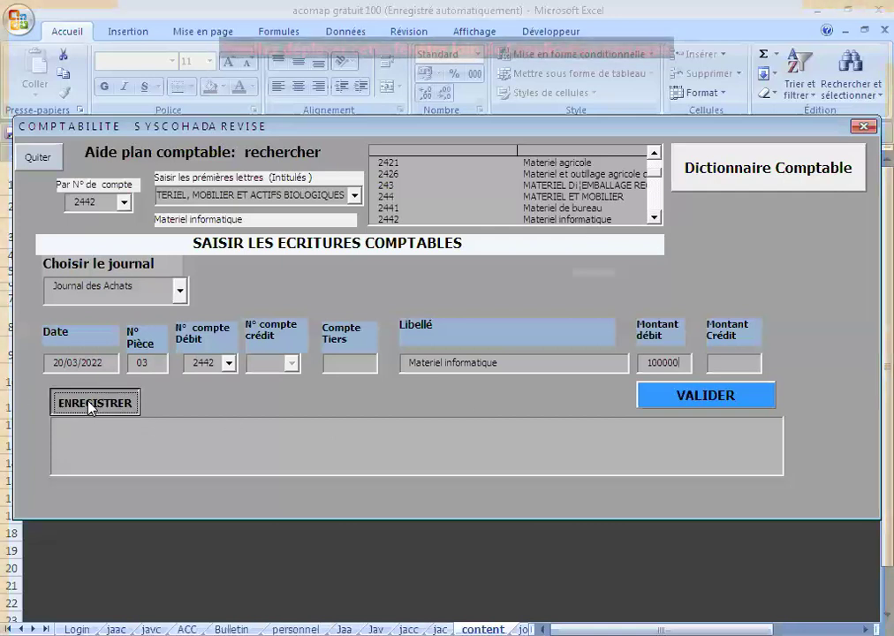
- Debit 4451 T.V.A. recuperable sur immobilisations for 18000 and save the line
{"action": "left_click", "coordinate": [212, 360]}
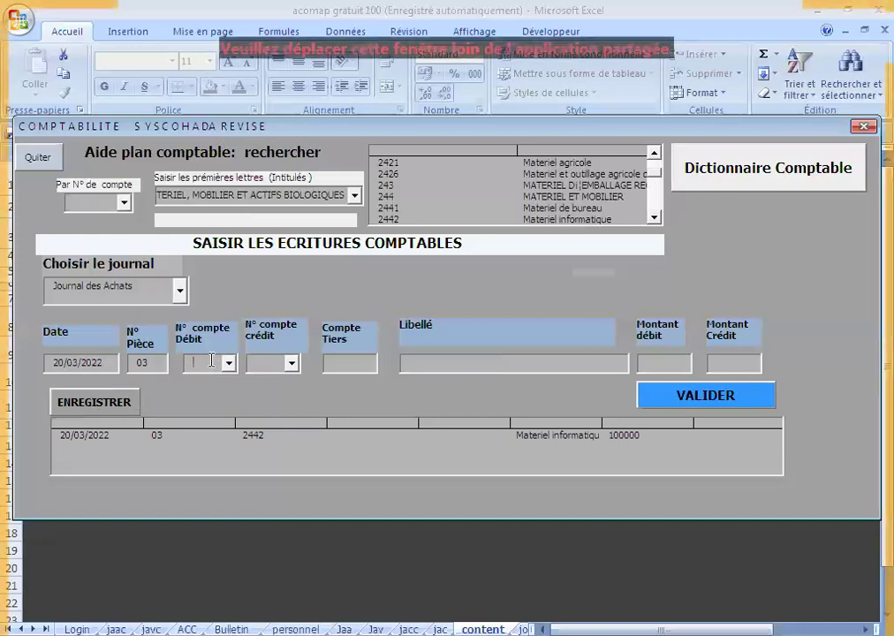
{"action": "type", "text": "4451"}
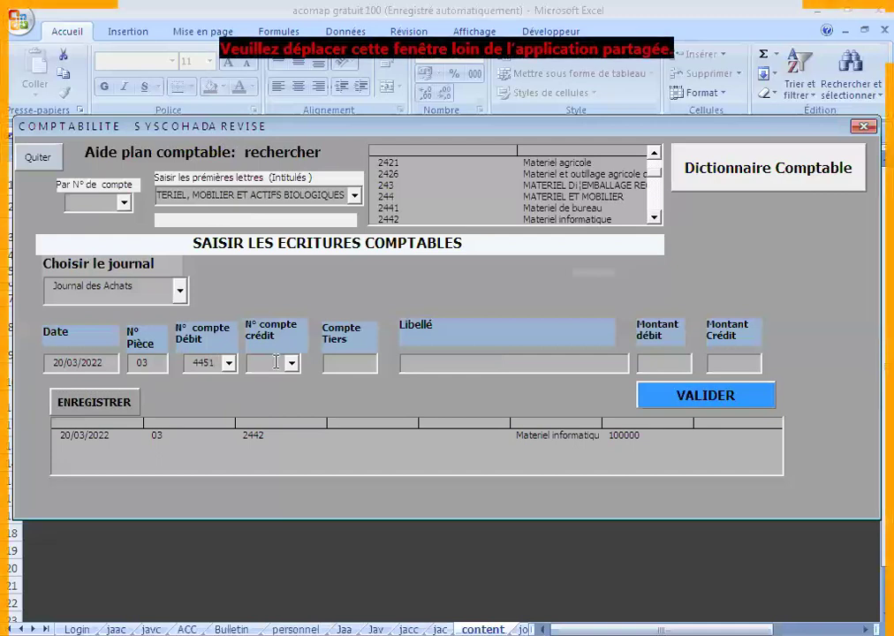
{"action": "key", "text": "Return"}
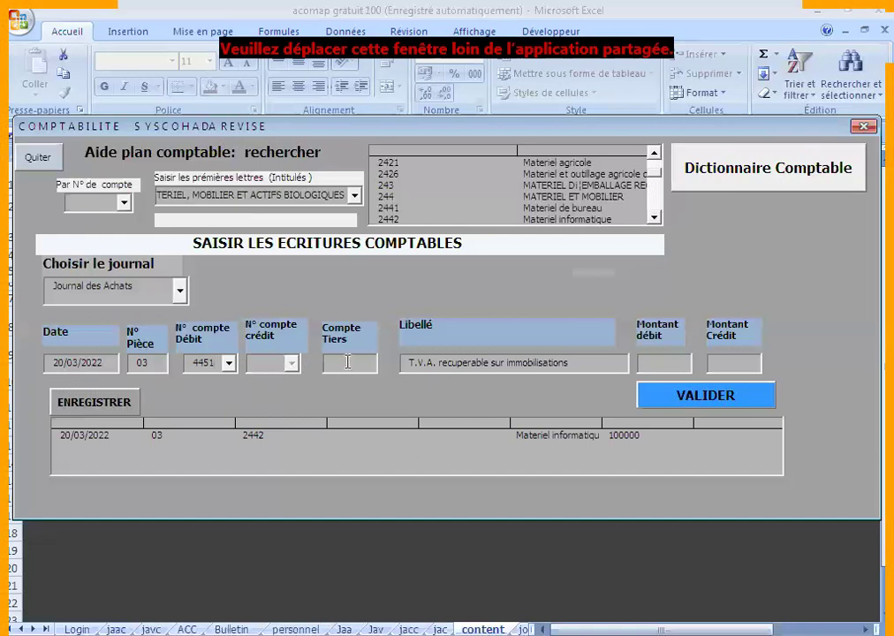
{"action": "left_click", "coordinate": [660, 360]}
{"action": "type", "text": "18000"}
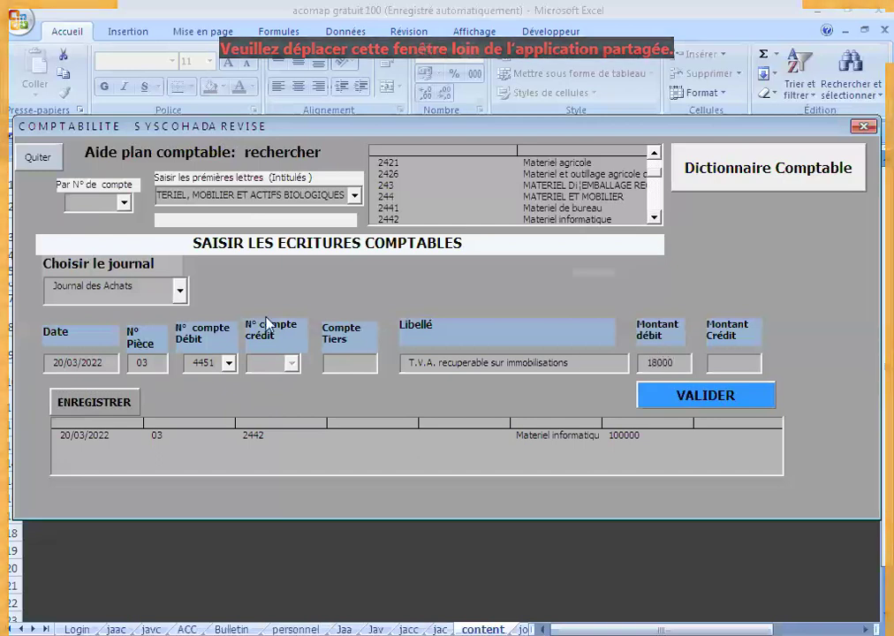
{"action": "left_click", "coordinate": [91, 407]}
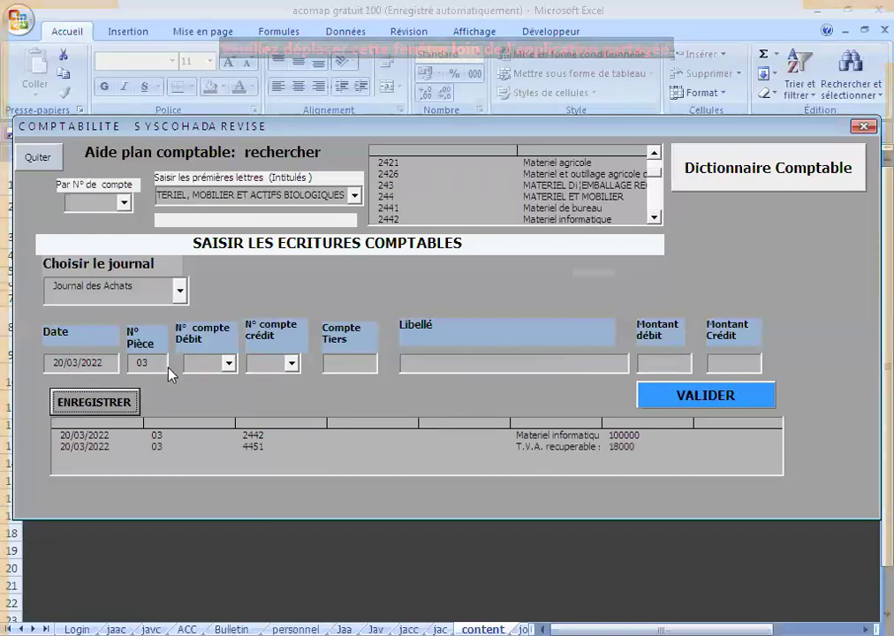
{"action": "left_click", "coordinate": [204, 362]}
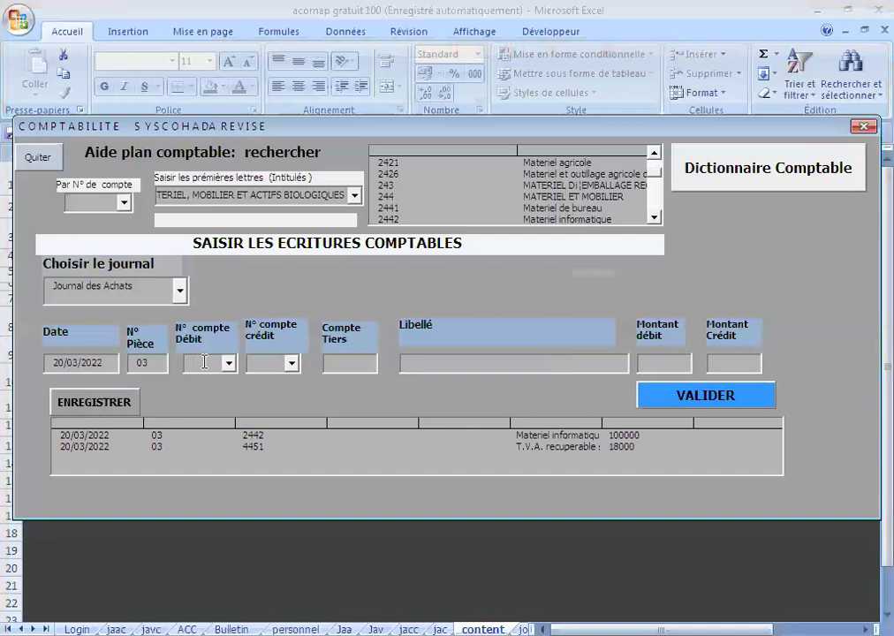
- Credit 481 Fournisseurs d'investissements for 118000, save and validate the entry, then close the form
{"action": "left_click", "coordinate": [273, 362]}
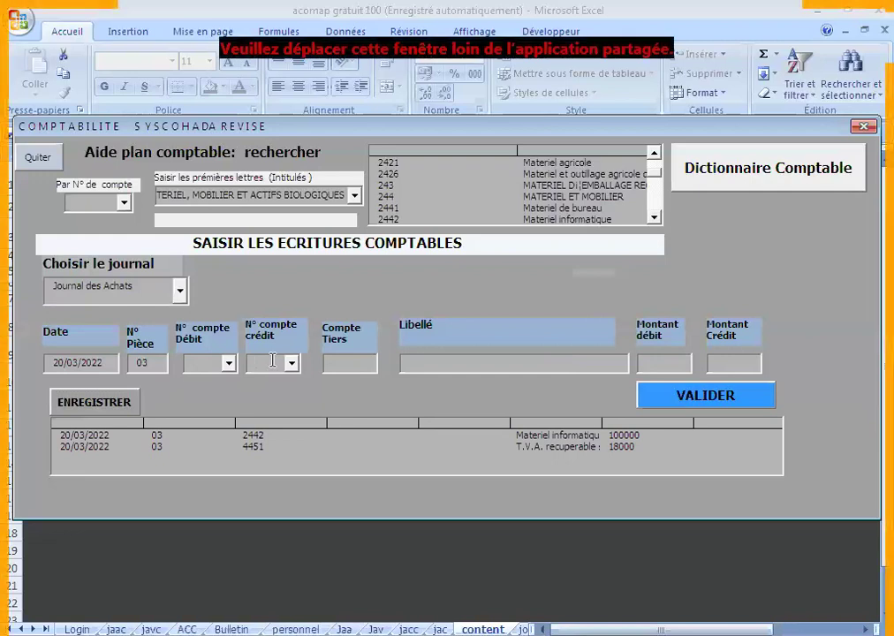
{"action": "type", "text": "48"}
{"action": "type", "text": "1"}
{"action": "left_click", "coordinate": [361, 363]}
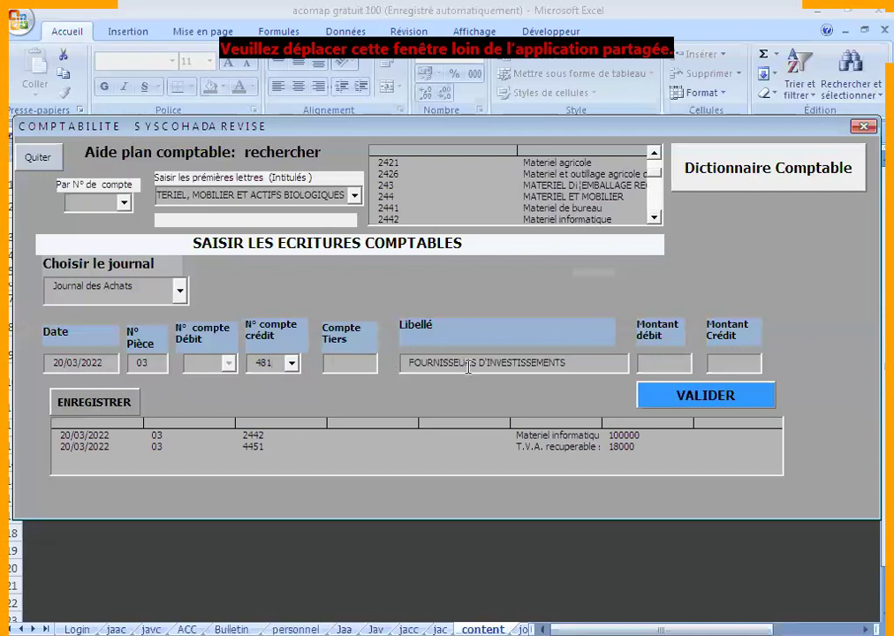
{"action": "left_click", "coordinate": [742, 359]}
{"action": "type", "text": "118"}
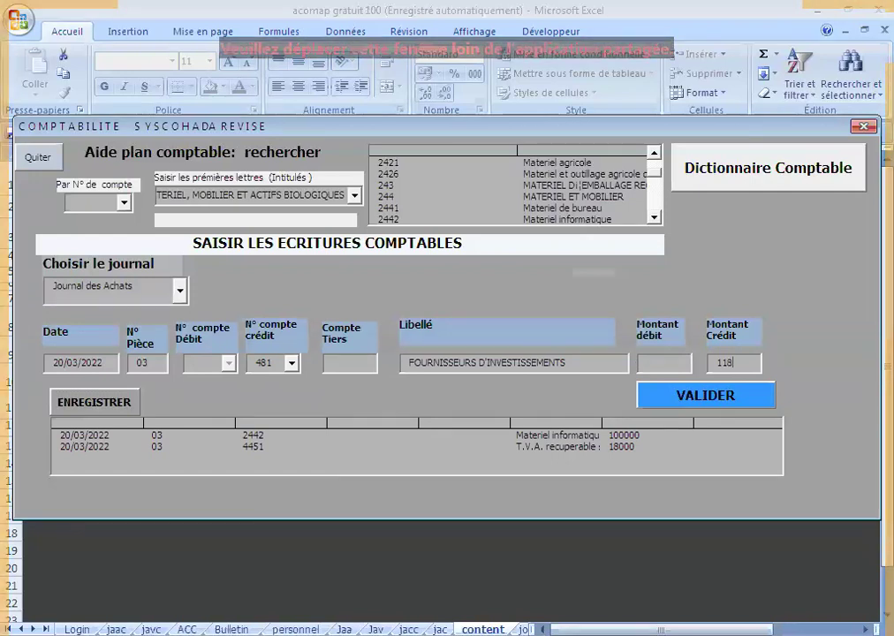
{"action": "type", "text": "000"}
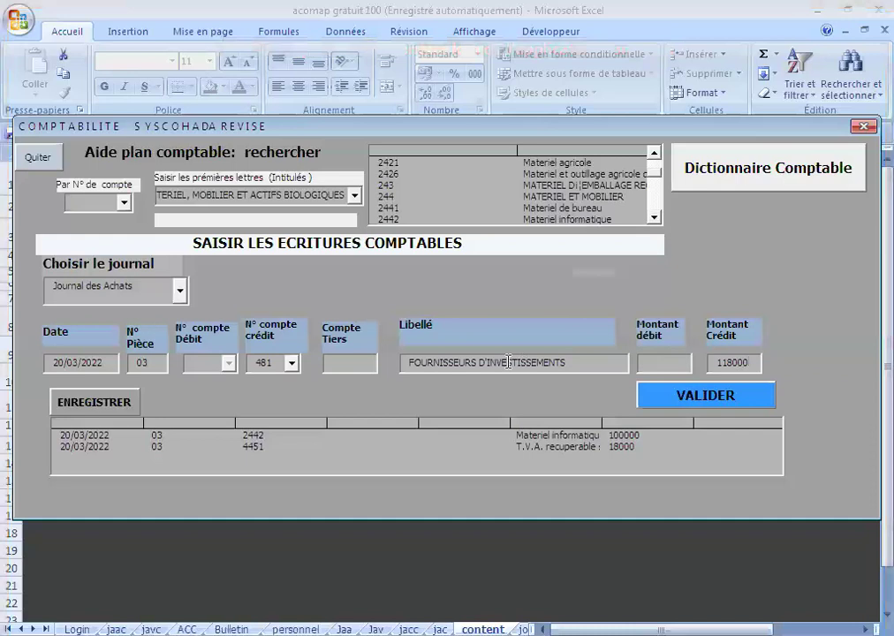
{"action": "left_click", "coordinate": [78, 407]}
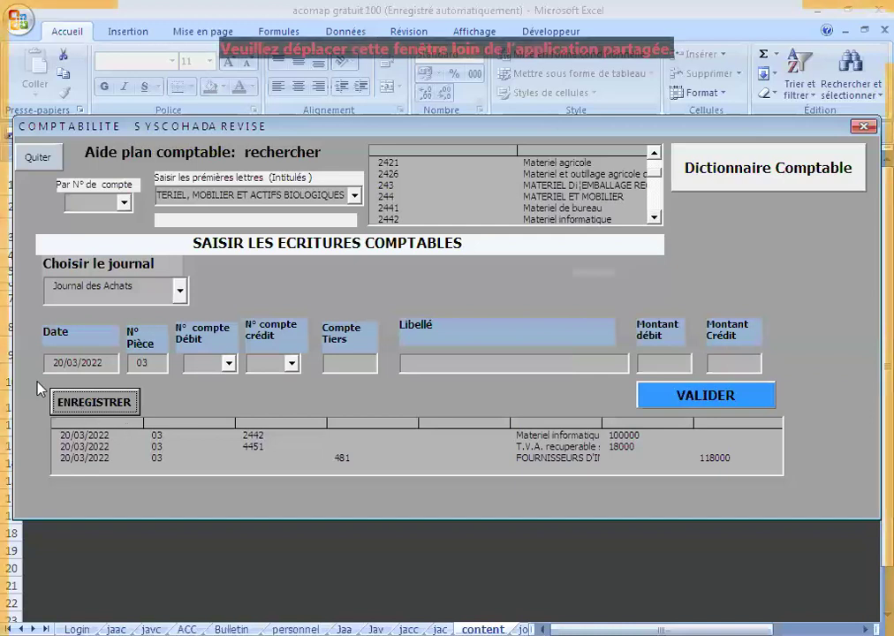
{"action": "left_click", "coordinate": [687, 402]}
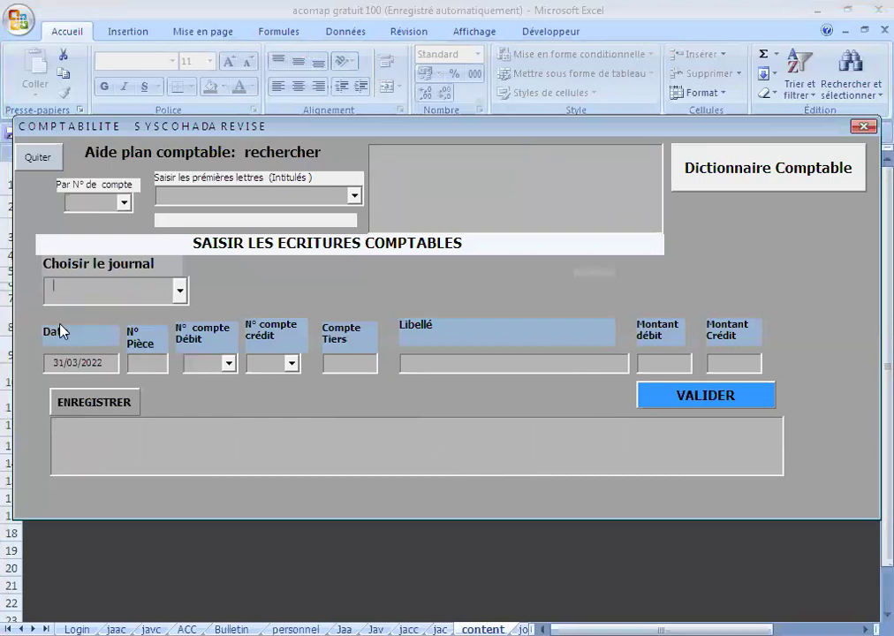
{"action": "left_click", "coordinate": [25, 164]}
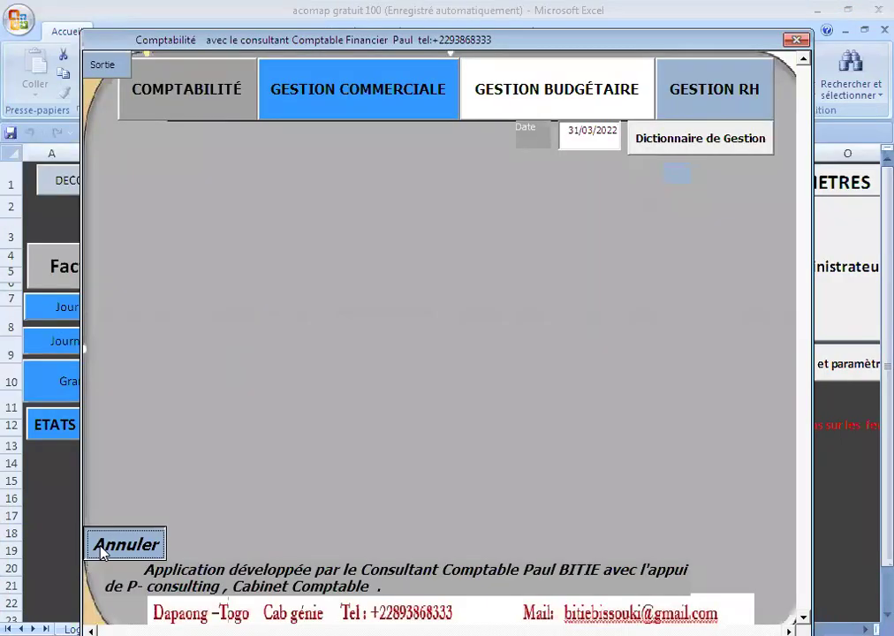
- Review the new 20/03/2022 lines in the Journal des Achats sheet
{"action": "left_click", "coordinate": [102, 552]}
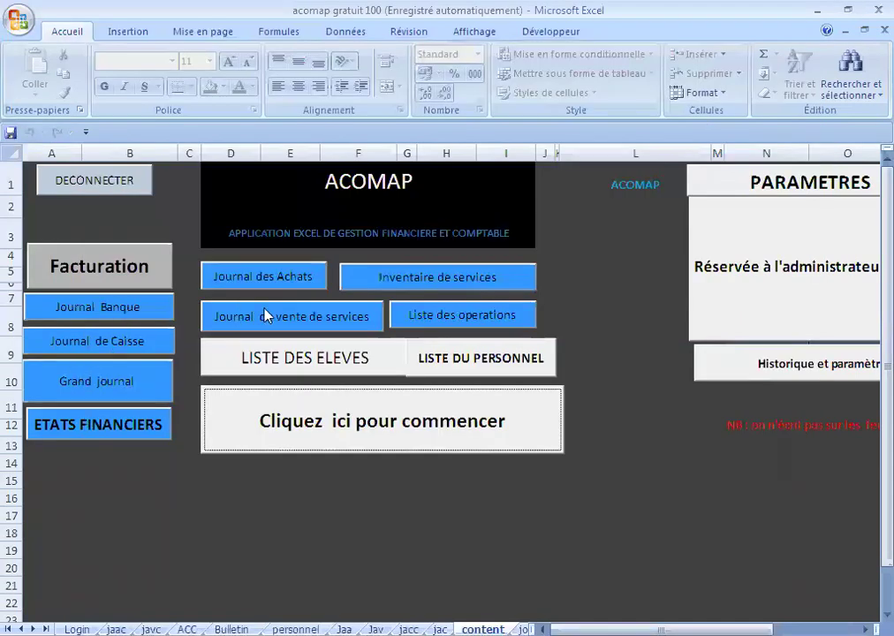
{"action": "left_click", "coordinate": [261, 279]}
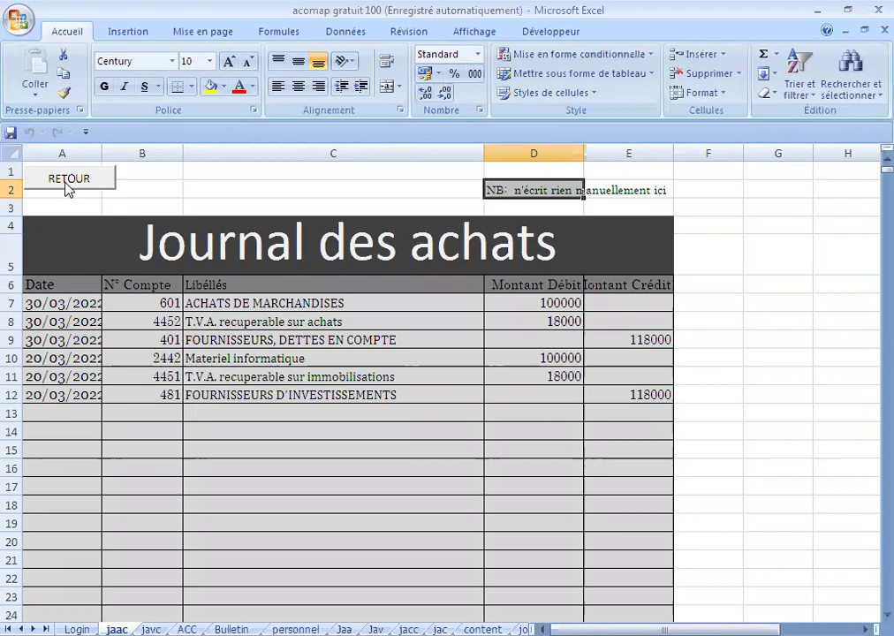
{"action": "left_click", "coordinate": [68, 184]}
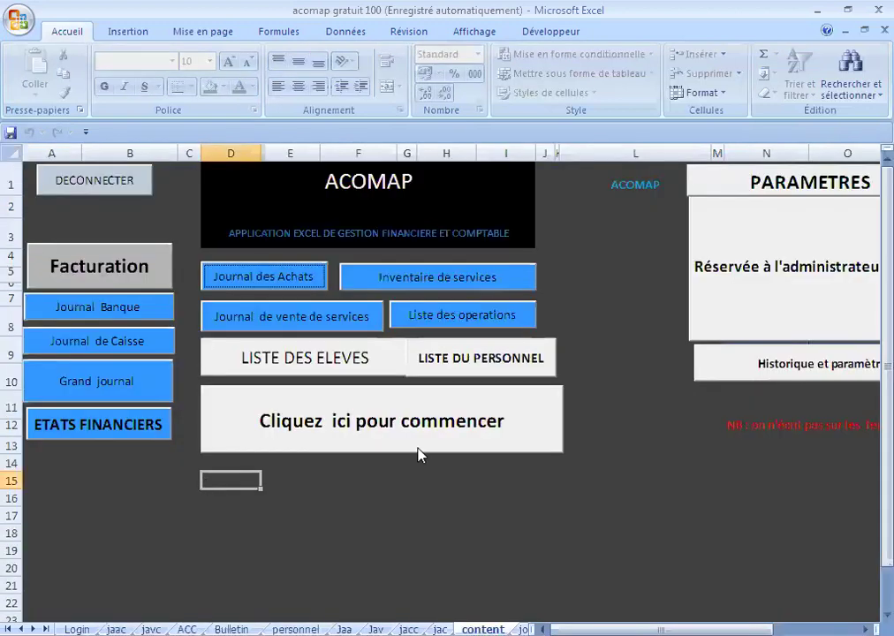
- Centre-align the Journal général's Date column, then relaunch the main menu from the dashboard
{"action": "left_click", "coordinate": [79, 394]}
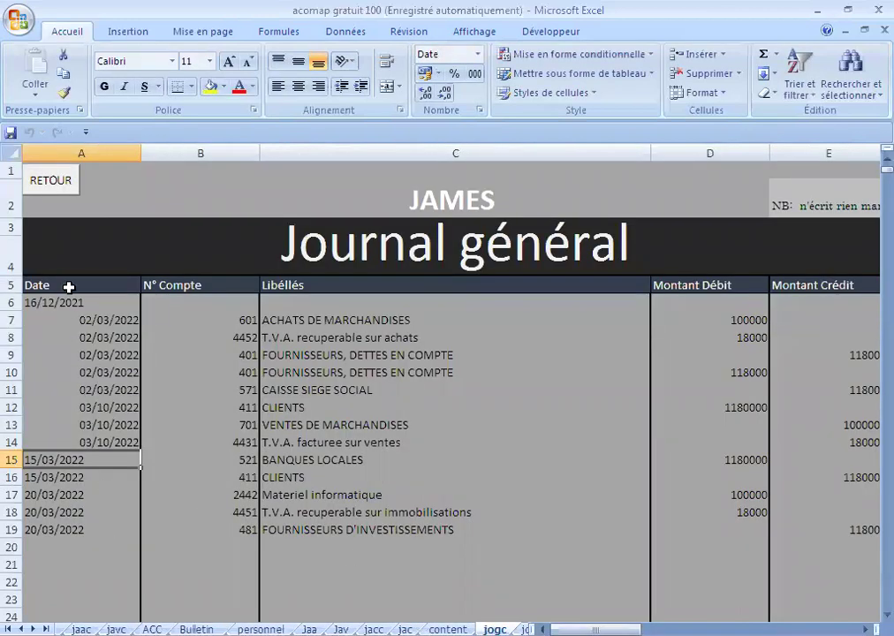
{"action": "left_click", "coordinate": [81, 152]}
{"action": "left_click", "coordinate": [297, 88]}
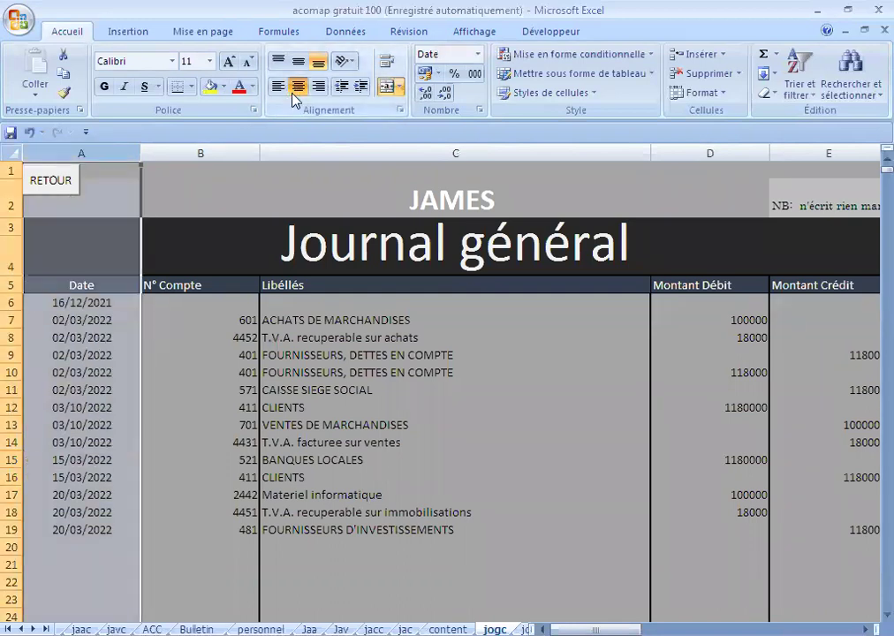
{"action": "left_click", "coordinate": [67, 189]}
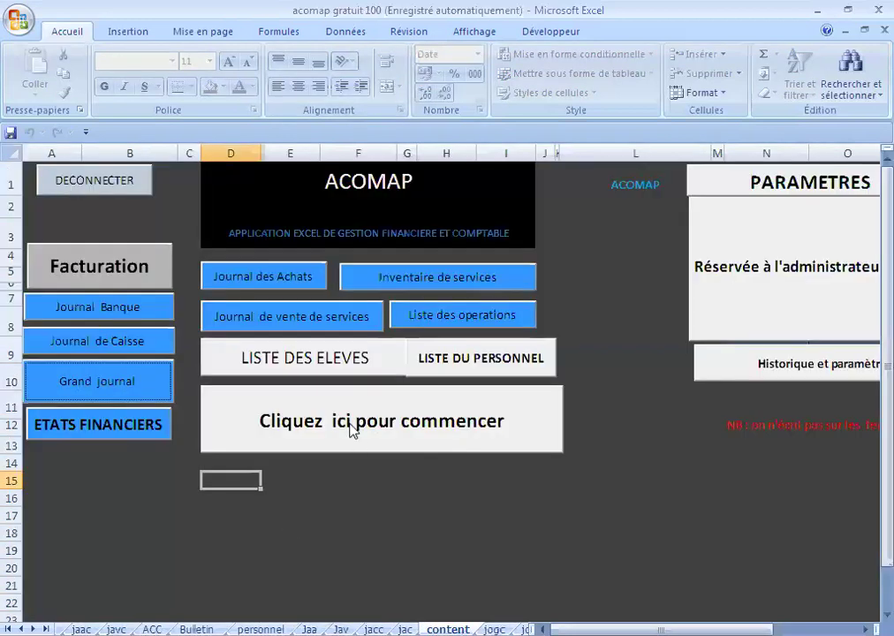
{"action": "left_click", "coordinate": [352, 428]}
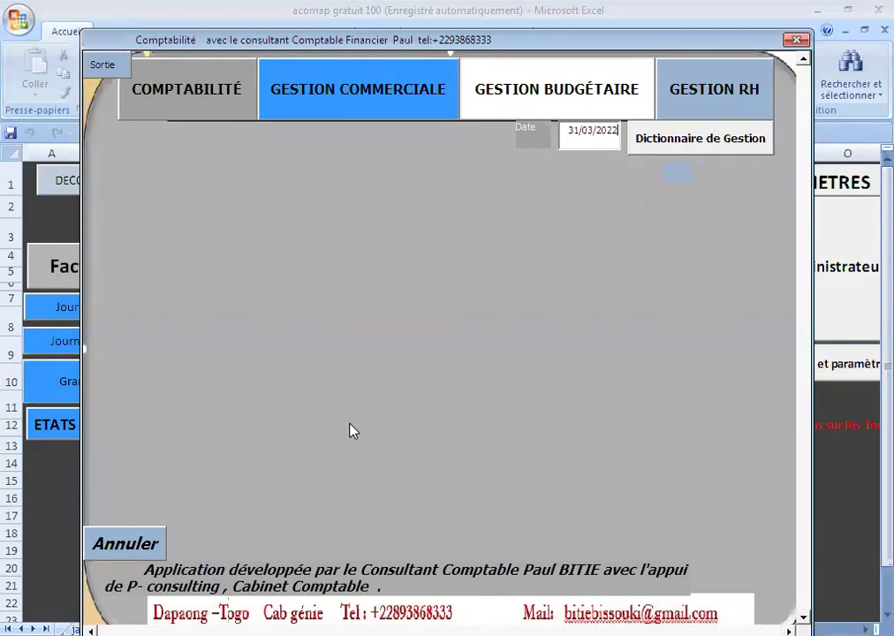
- Enter Comptabilité as a professional and open the Choisir le journal list
{"action": "left_click", "coordinate": [206, 109]}
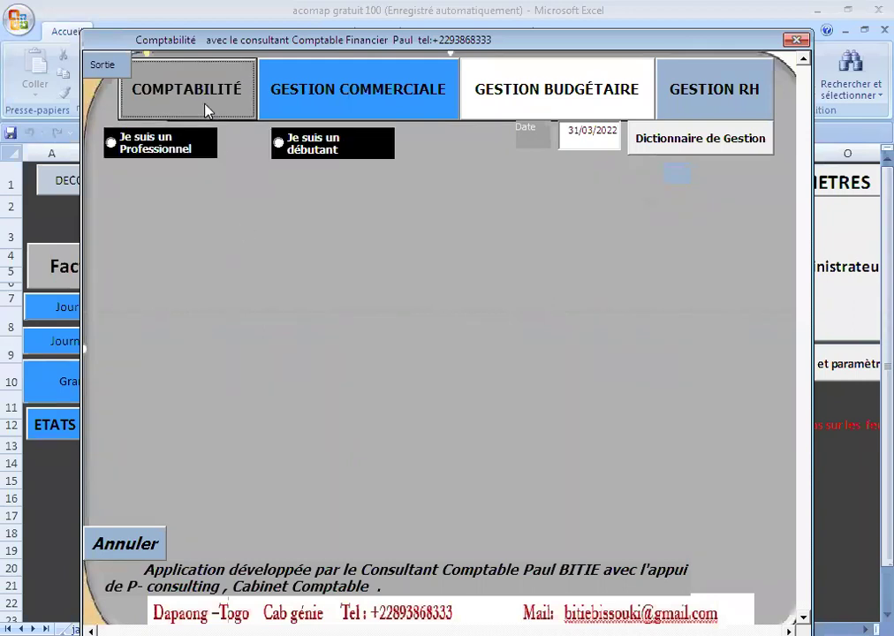
{"action": "left_click", "coordinate": [176, 154]}
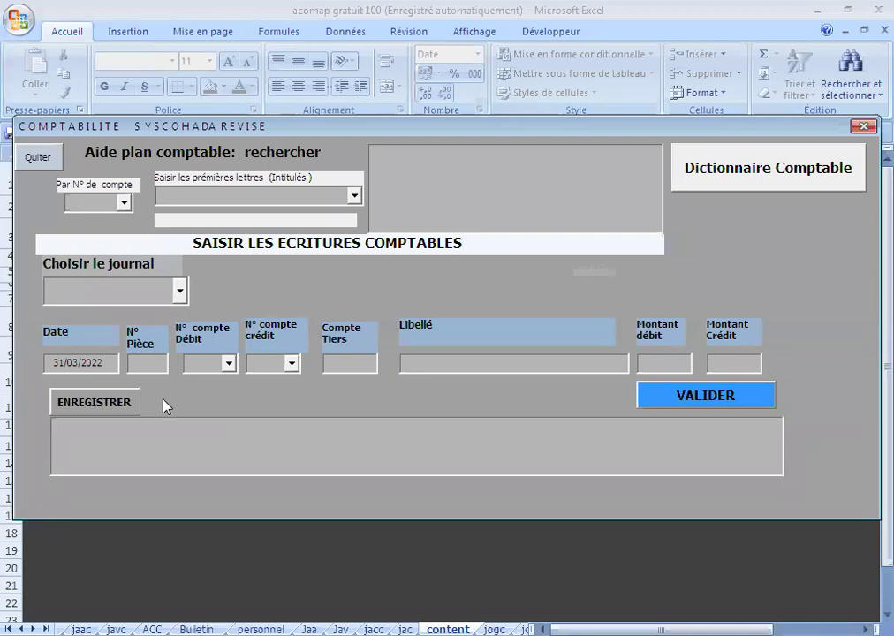
{"action": "left_click", "coordinate": [180, 293]}
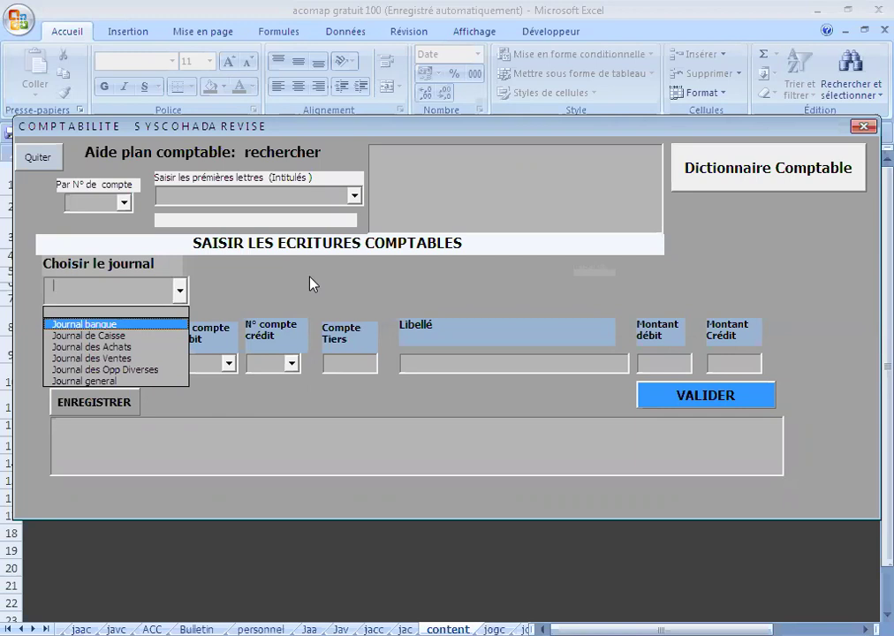
- Pick Journal banque from the journal dropdown, leaving the date at 31/03/2022
{"action": "left_click", "coordinate": [115, 285]}
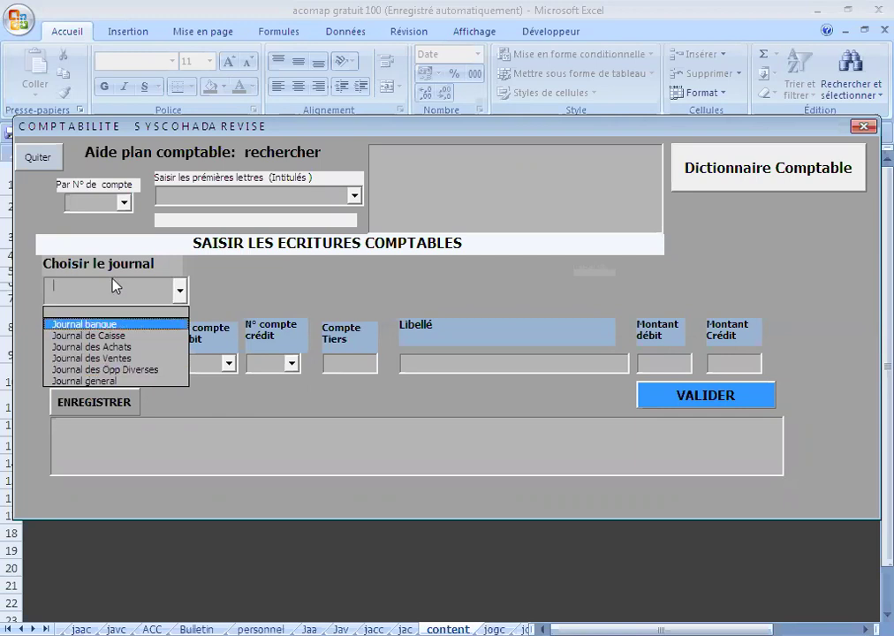
{"action": "left_click", "coordinate": [113, 326]}
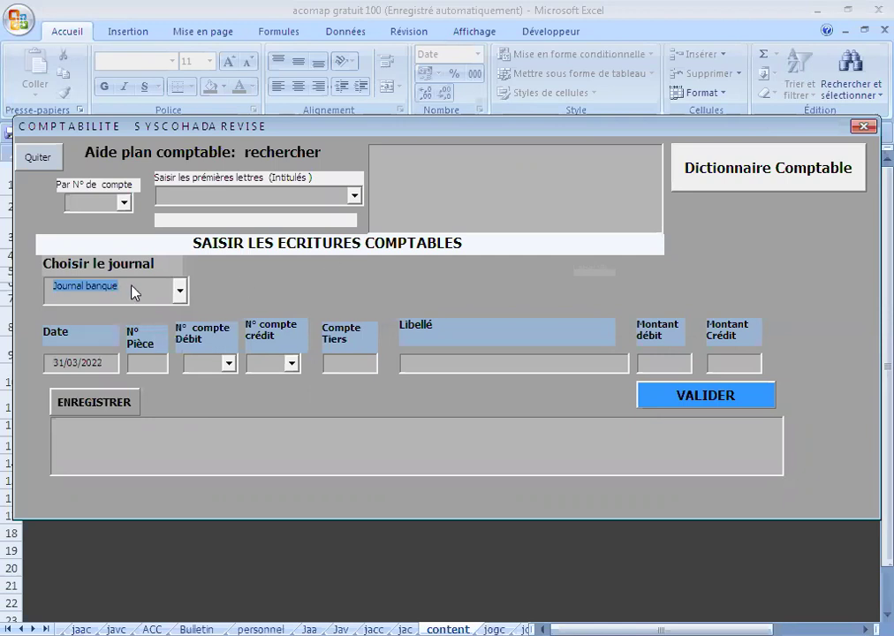
{"action": "left_click", "coordinate": [101, 291]}
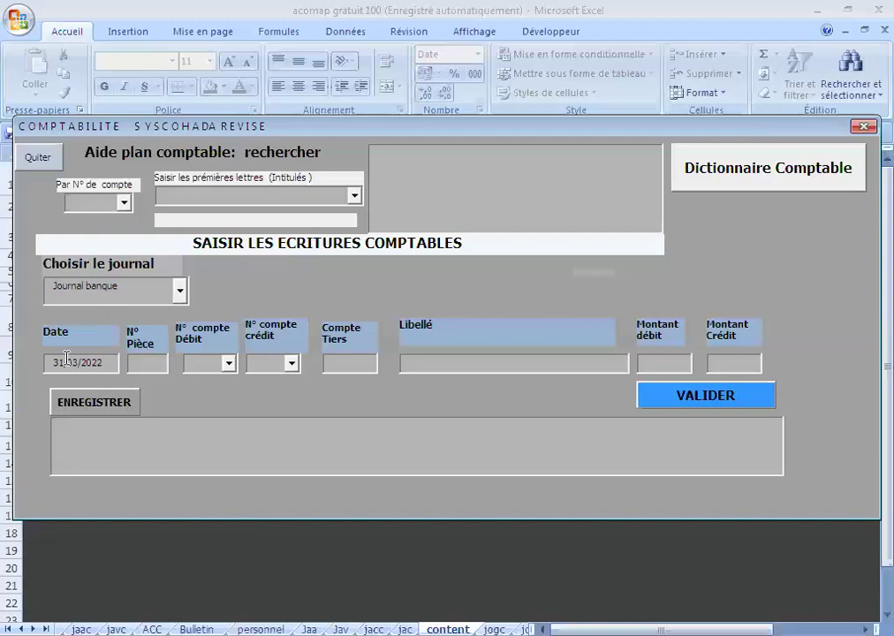
- Start a new bank journal entry dated 20/03, answering that the invoice is not recorded
{"action": "left_click", "coordinate": [66, 358]}
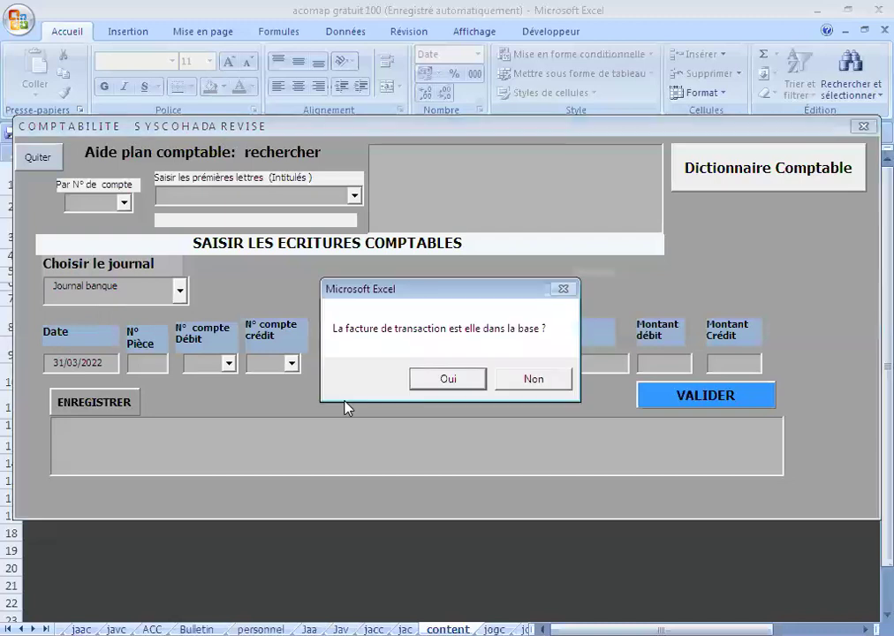
{"action": "left_click", "coordinate": [530, 379]}
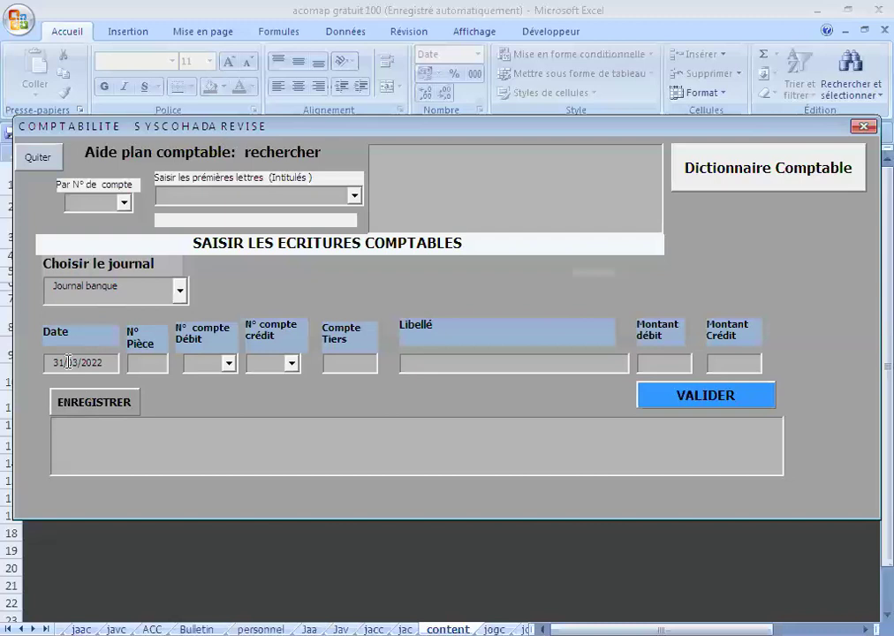
{"action": "key", "text": "BackSpace"}
{"action": "key", "text": "BackSpace"}
{"action": "type", "text": "20/"}
{"action": "type", "text": "03"}
- Record a 118000 debit to account 481 and dismiss the runtime error 381 that follows
{"action": "left_click", "coordinate": [198, 356]}
{"action": "type", "text": "481"}
{"action": "left_click", "coordinate": [274, 364]}
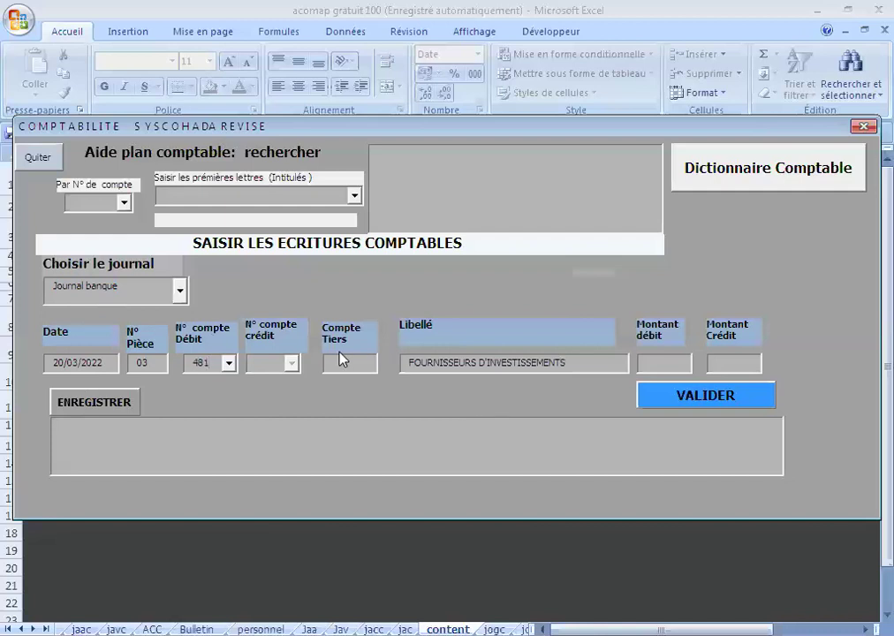
{"action": "left_click", "coordinate": [665, 366]}
{"action": "type", "text": "11"}
{"action": "type", "text": "8000"}
{"action": "left_click", "coordinate": [93, 402]}
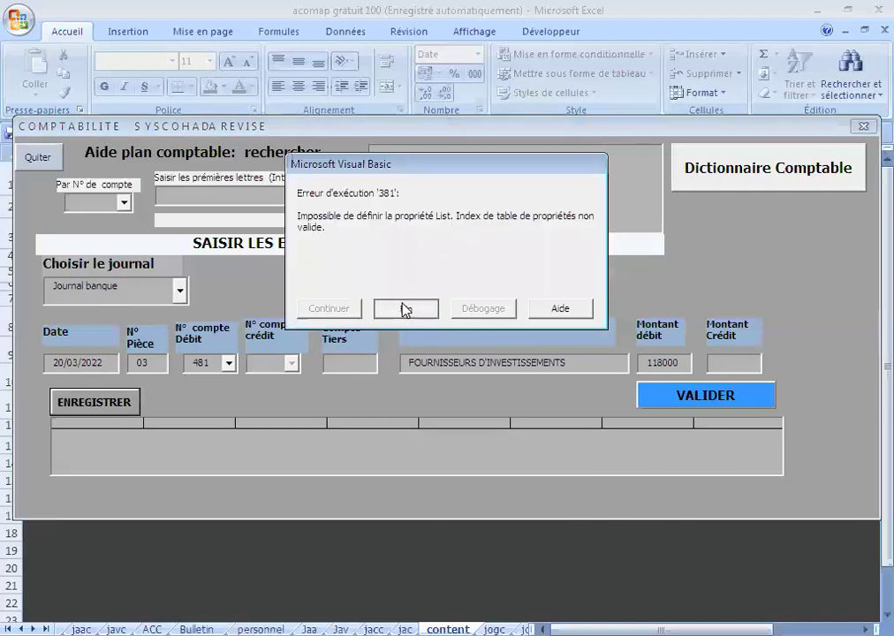
{"action": "key", "text": "Return"}
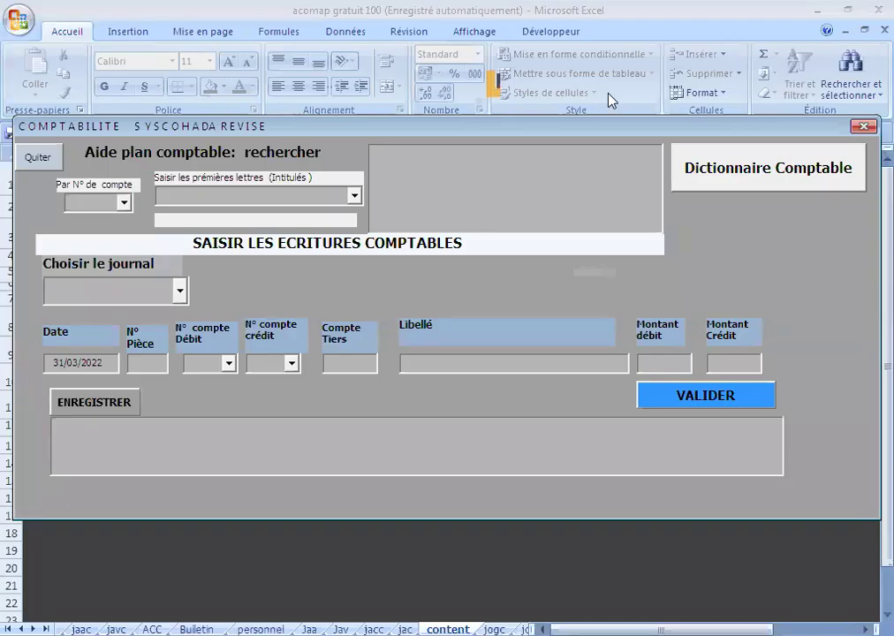
- Open the 'Choisir le journal' dropdown to show the available journals
{"action": "left_click", "coordinate": [154, 290]}
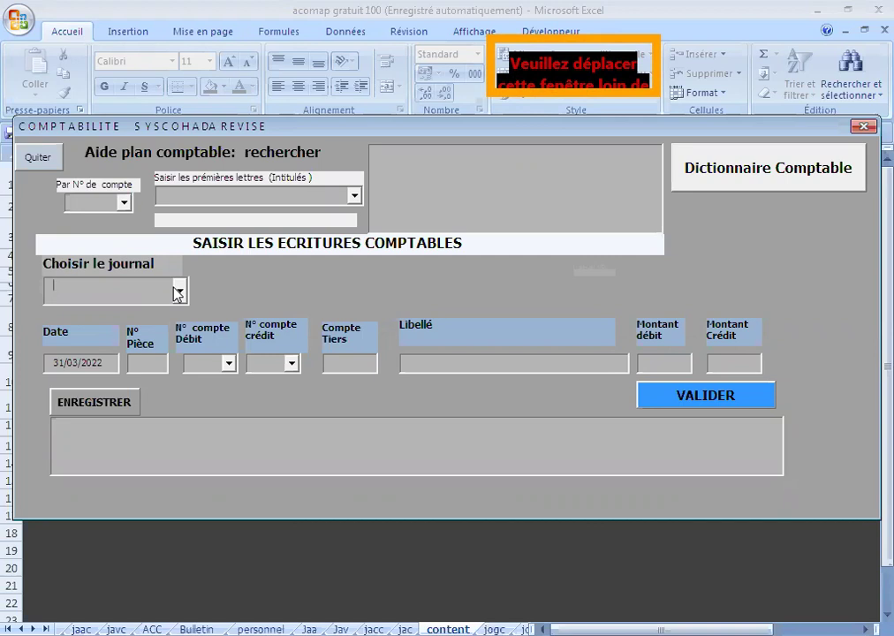
{"action": "left_click", "coordinate": [179, 291]}
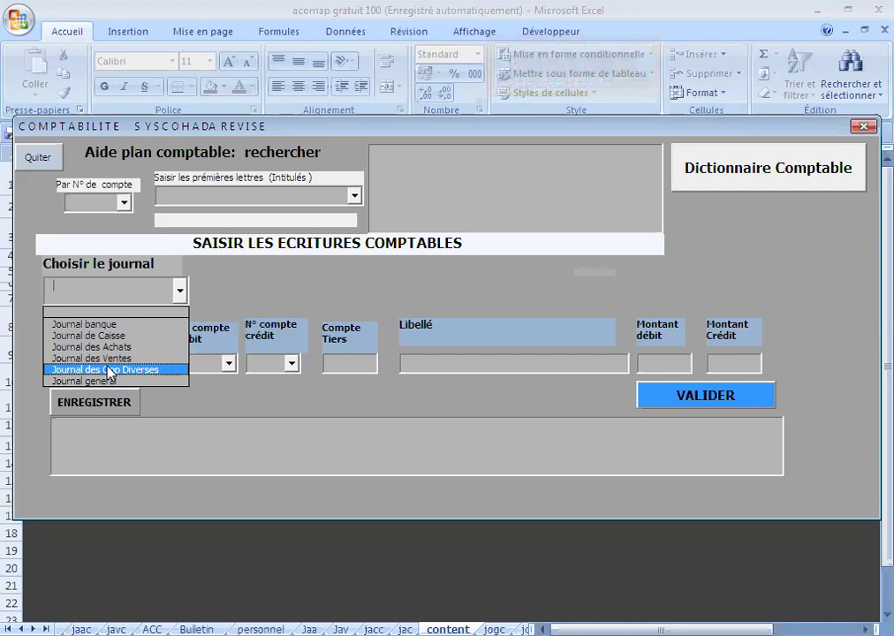
- Choose Journal des Opp Diverses, date the entry 25/03/2022, and set piece number 04
{"action": "left_click", "coordinate": [109, 370]}
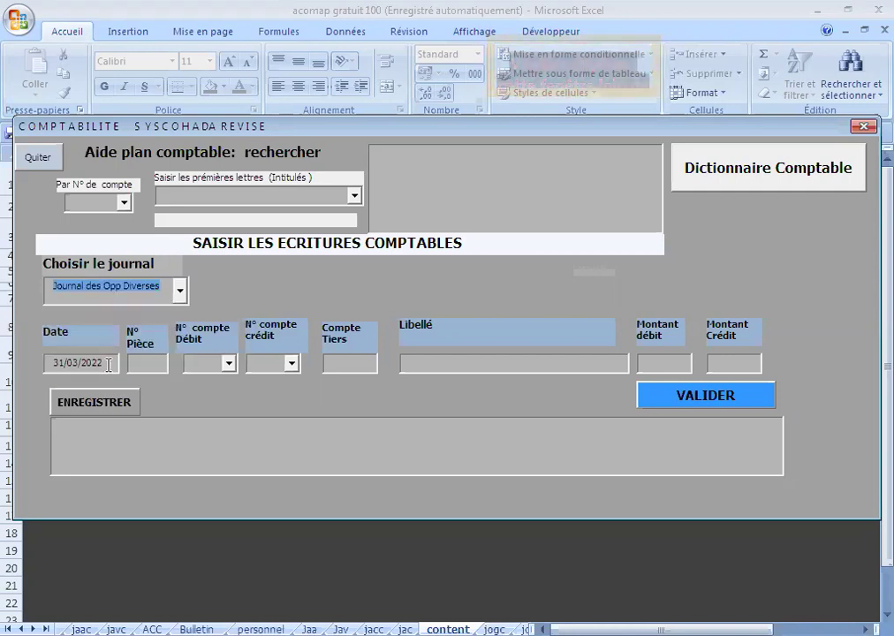
{"action": "left_click", "coordinate": [163, 300]}
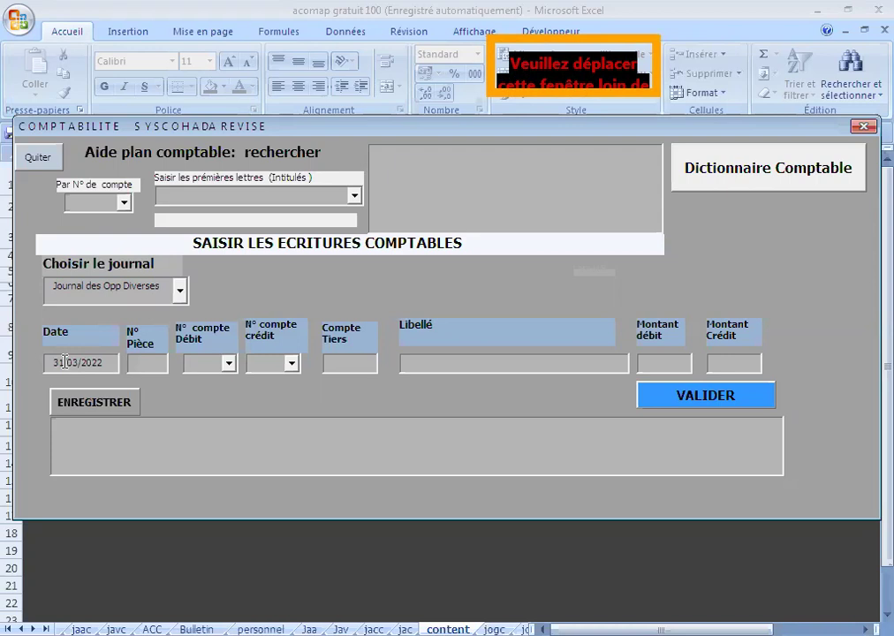
{"action": "left_click", "coordinate": [64, 361]}
{"action": "key", "text": "BackSpace"}
{"action": "key", "text": "BackSpace"}
{"action": "type", "text": "25"}
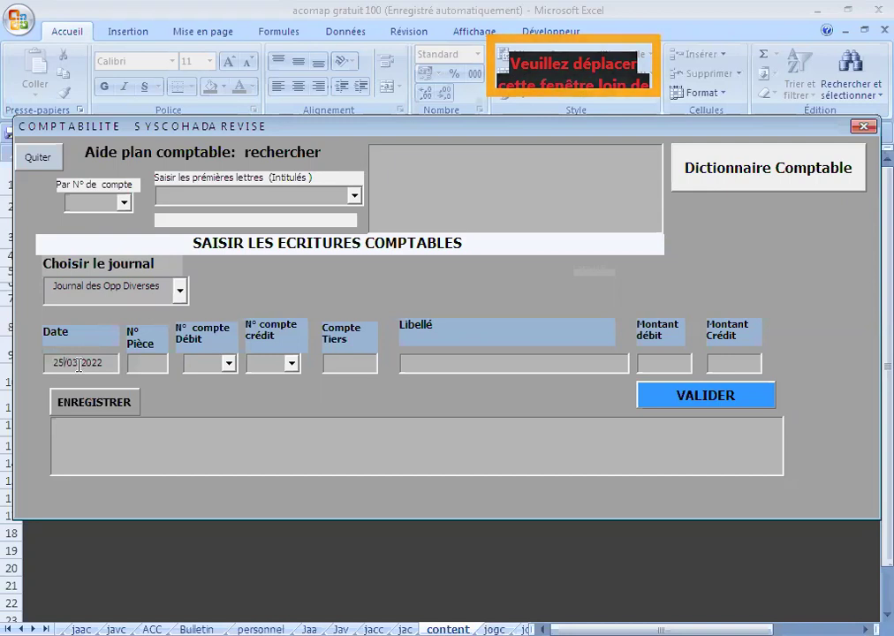
{"action": "left_click", "coordinate": [154, 363]}
{"action": "type", "text": "04"}
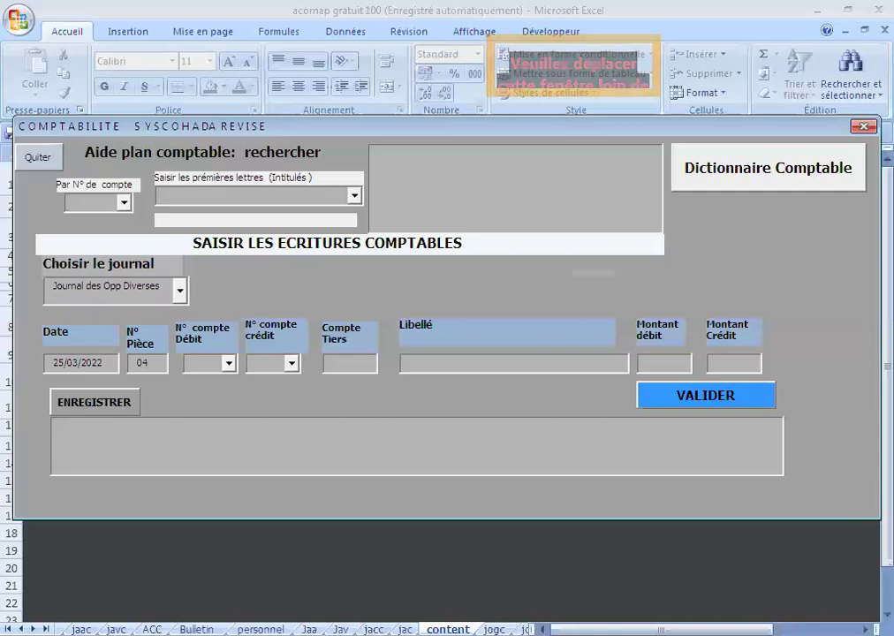
- Record a 500000 debit to account 661 Remunerations in the entry list
{"action": "left_click", "coordinate": [203, 364]}
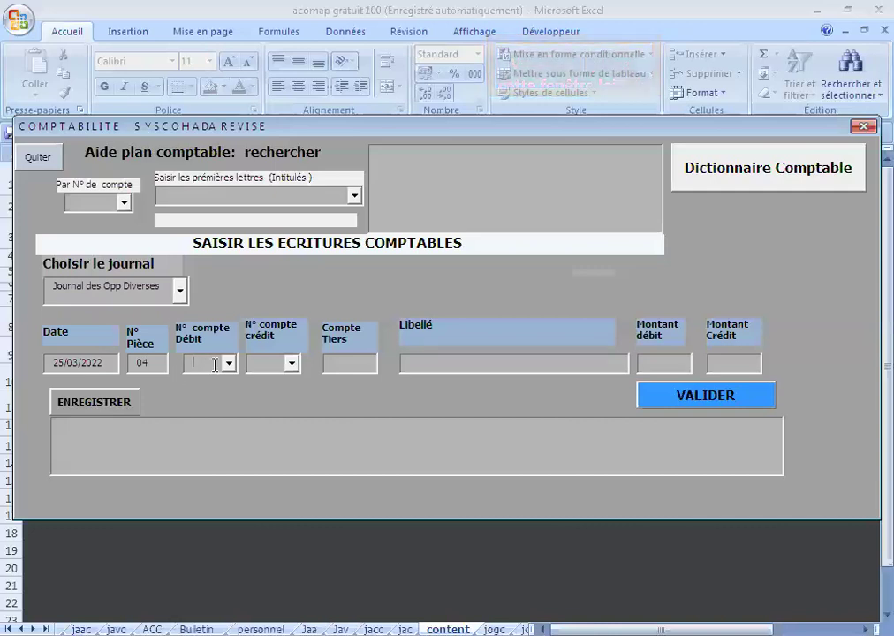
{"action": "type", "text": "661"}
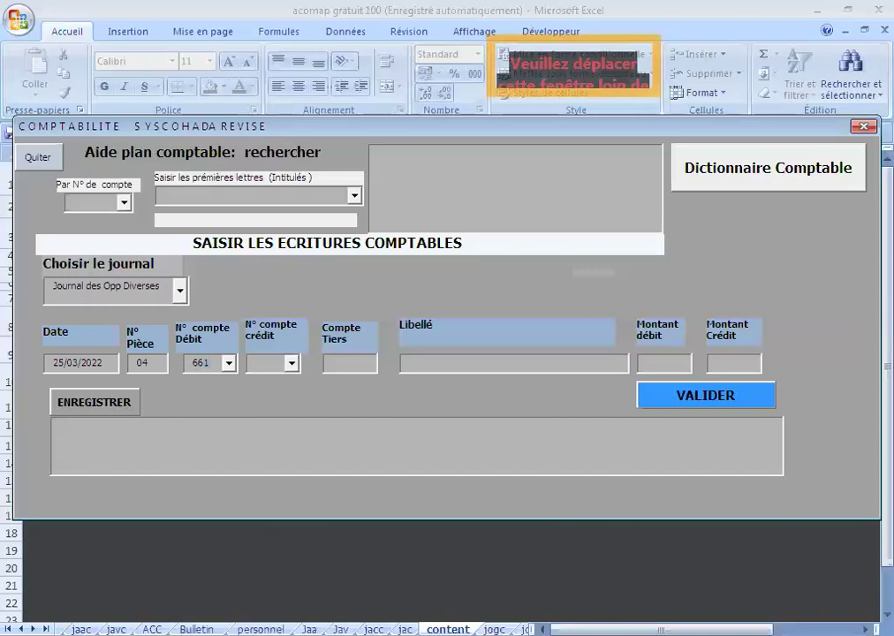
{"action": "left_click", "coordinate": [261, 366]}
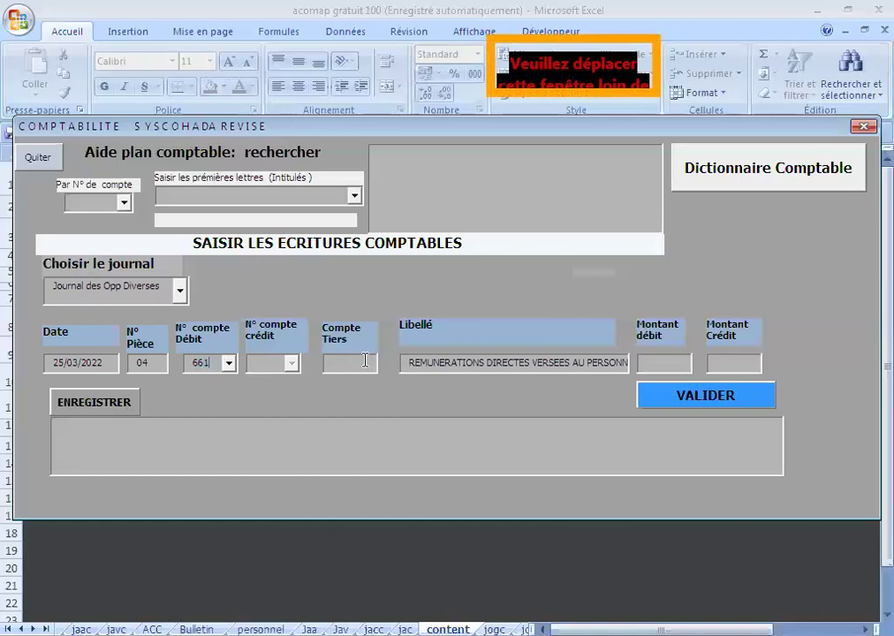
{"action": "left_click", "coordinate": [656, 360]}
{"action": "type", "text": "55"}
{"action": "key", "text": "BackSpace"}
{"action": "type", "text": "00000"}
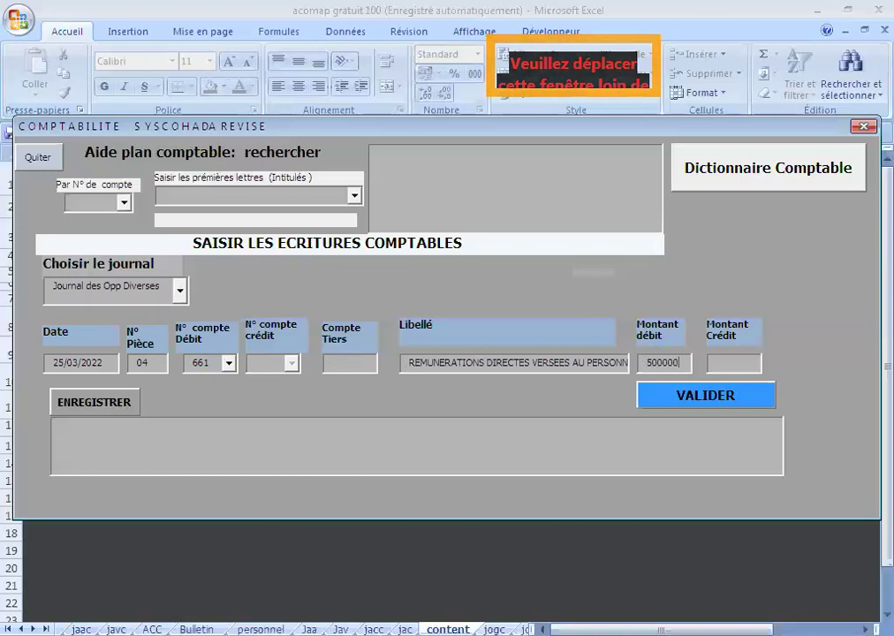
{"action": "left_click", "coordinate": [92, 403]}
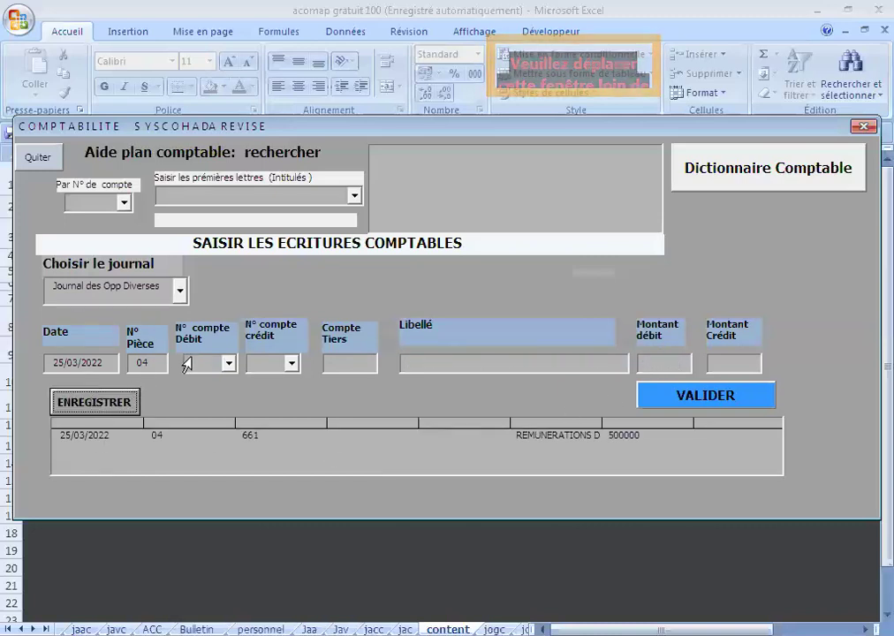
- Record a 500000 credit to account 422 Personnel for piece 04
{"action": "left_click", "coordinate": [271, 360]}
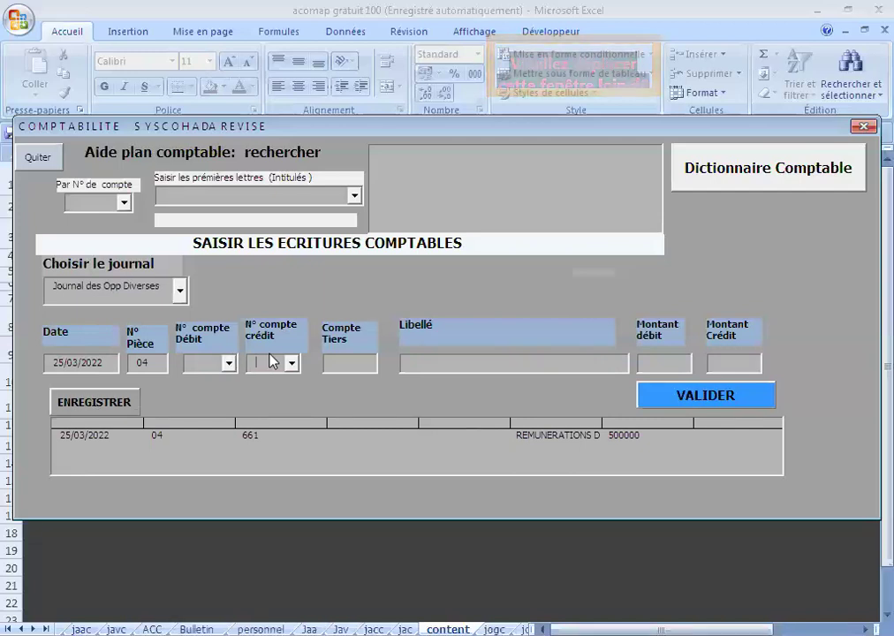
{"action": "type", "text": "40"}
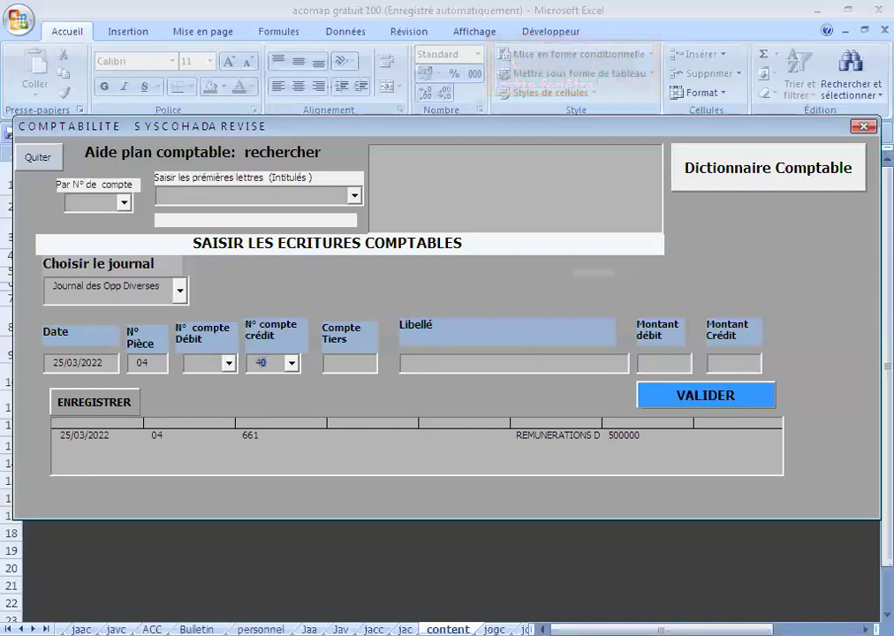
{"action": "key", "text": "BackSpace"}
{"action": "type", "text": "2"}
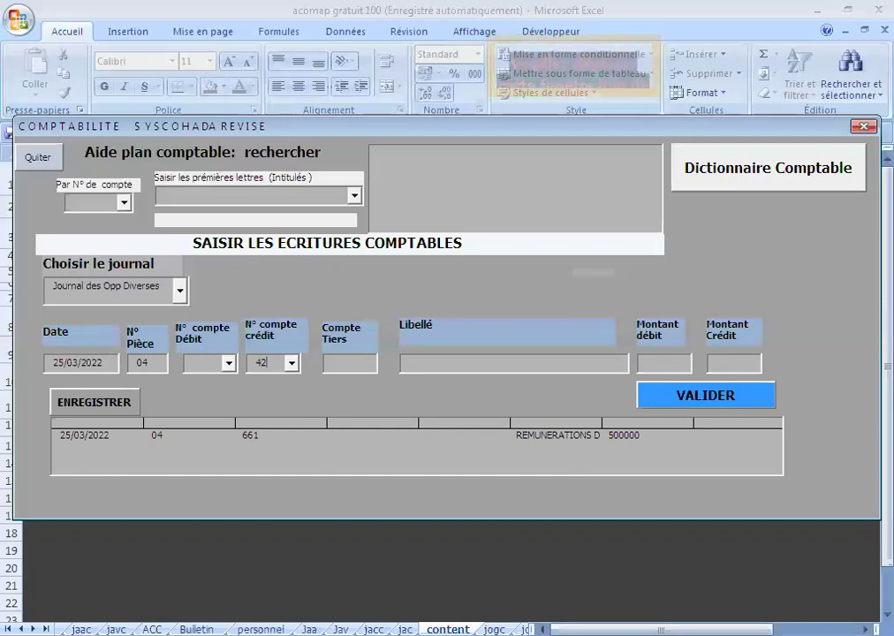
{"action": "type", "text": "2"}
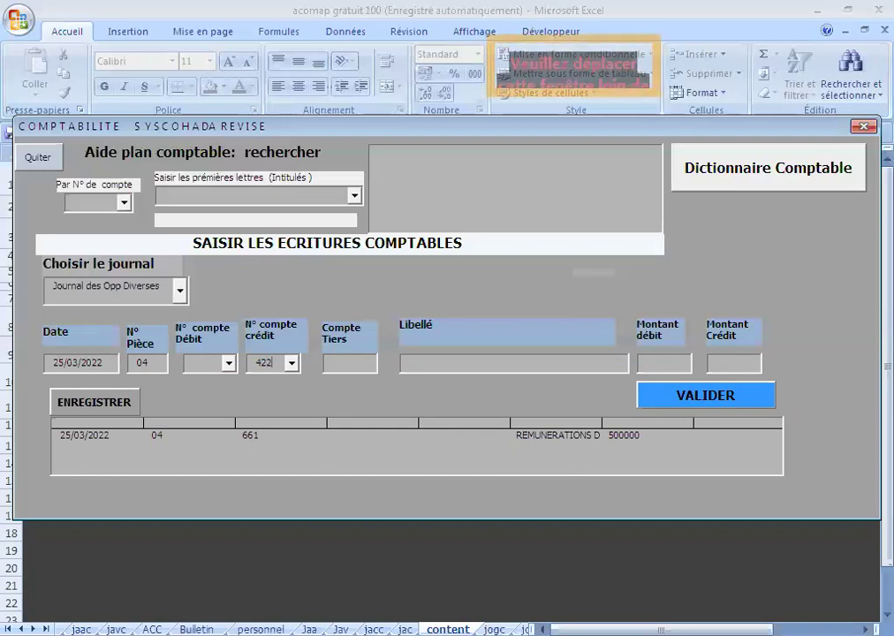
{"action": "left_click", "coordinate": [345, 364]}
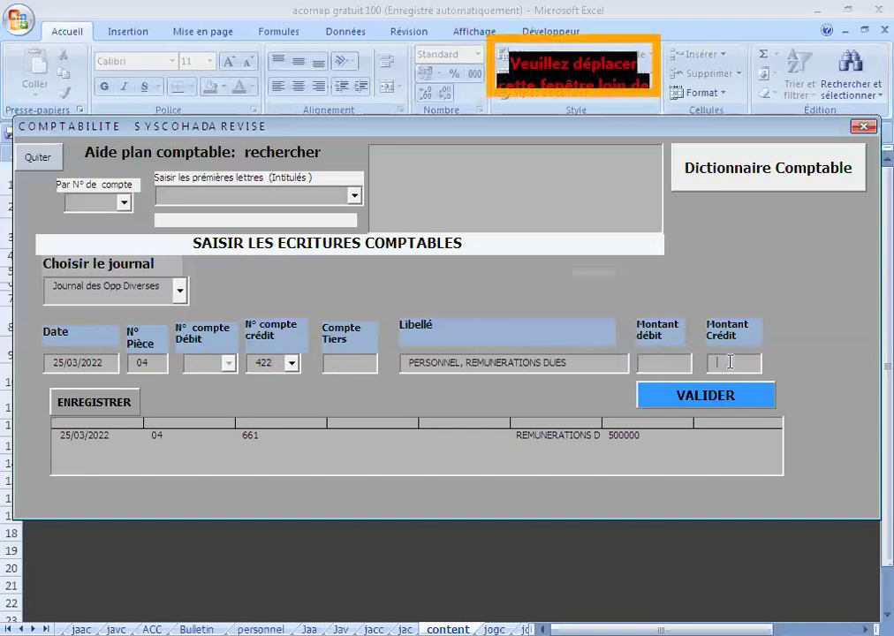
{"action": "type", "text": "500000"}
{"action": "left_click", "coordinate": [112, 404]}
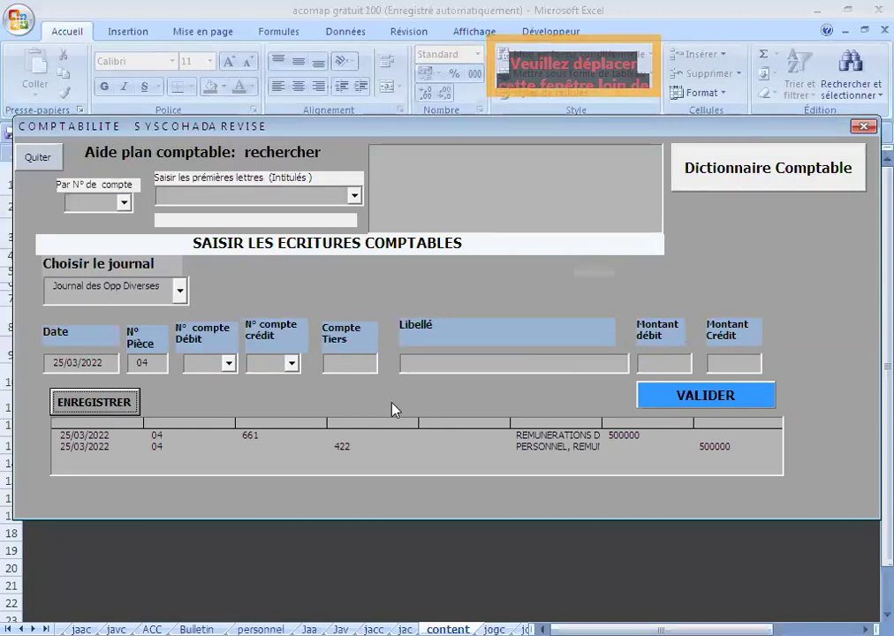
- Validate and confirm the piece 04 salary lines, then close the cleared entry form
{"action": "left_click", "coordinate": [705, 399]}
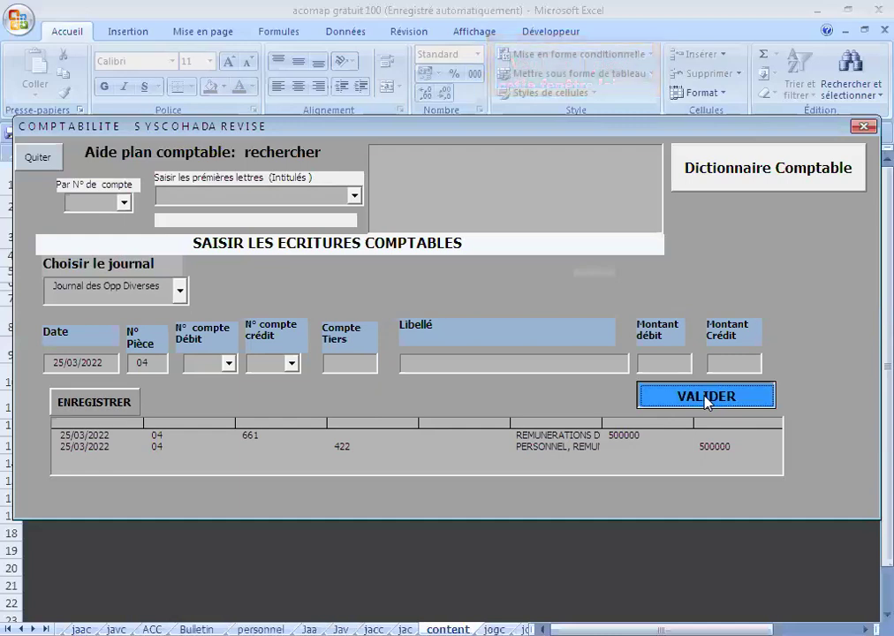
{"action": "left_click", "coordinate": [706, 398]}
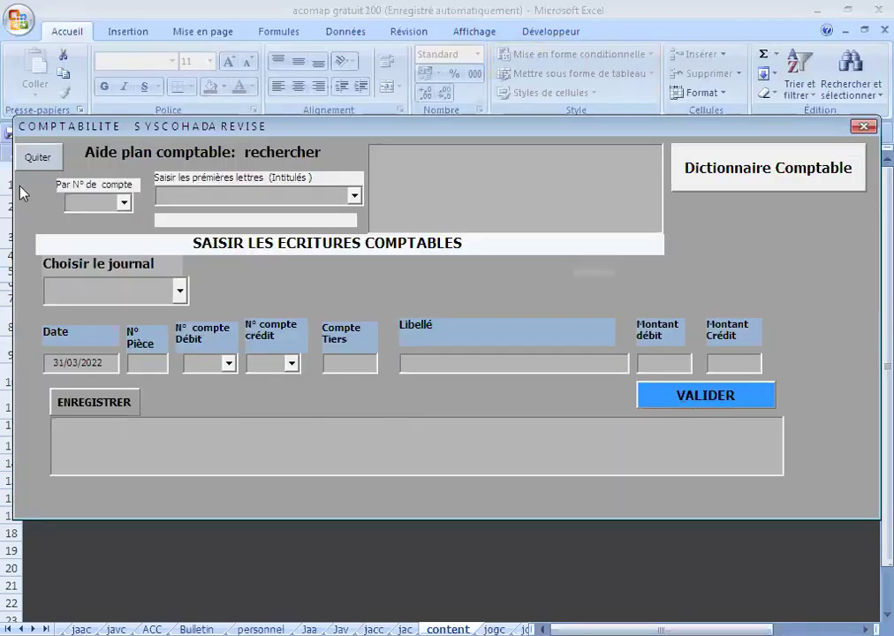
{"action": "left_click", "coordinate": [32, 163]}
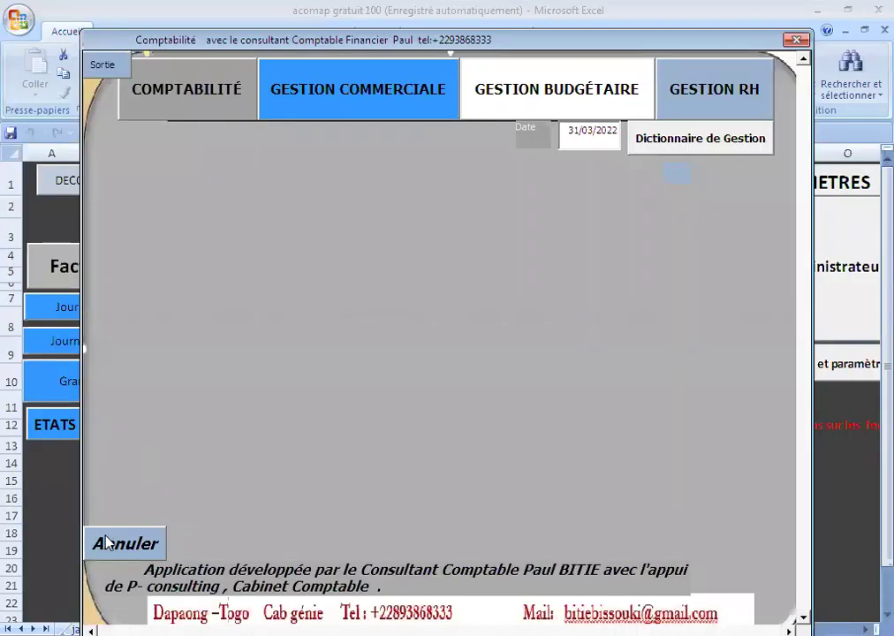
- Check the 25/03/2022 lines for 661 and 422 in the Journal général, then return to ACOMAP
{"action": "left_click", "coordinate": [106, 542]}
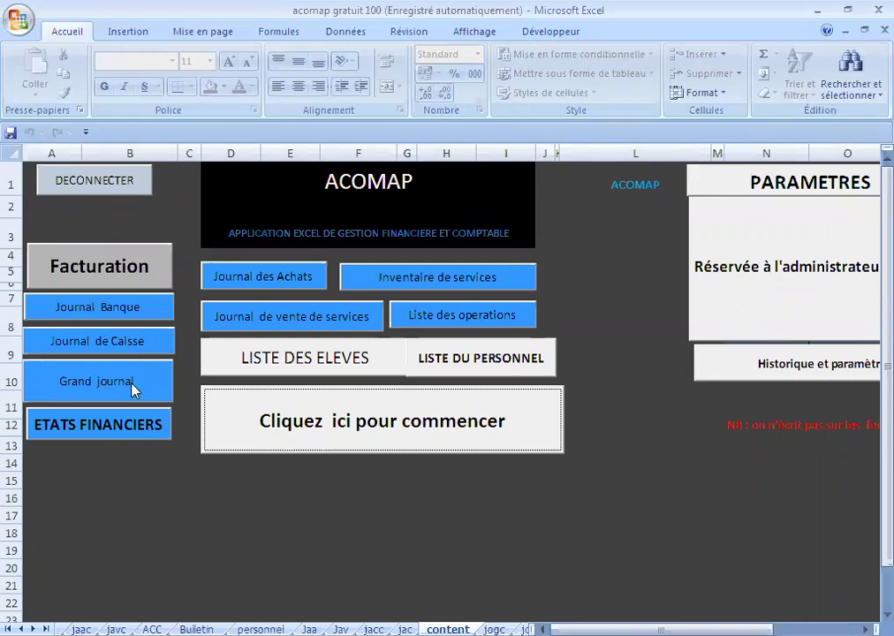
{"action": "left_click", "coordinate": [133, 389]}
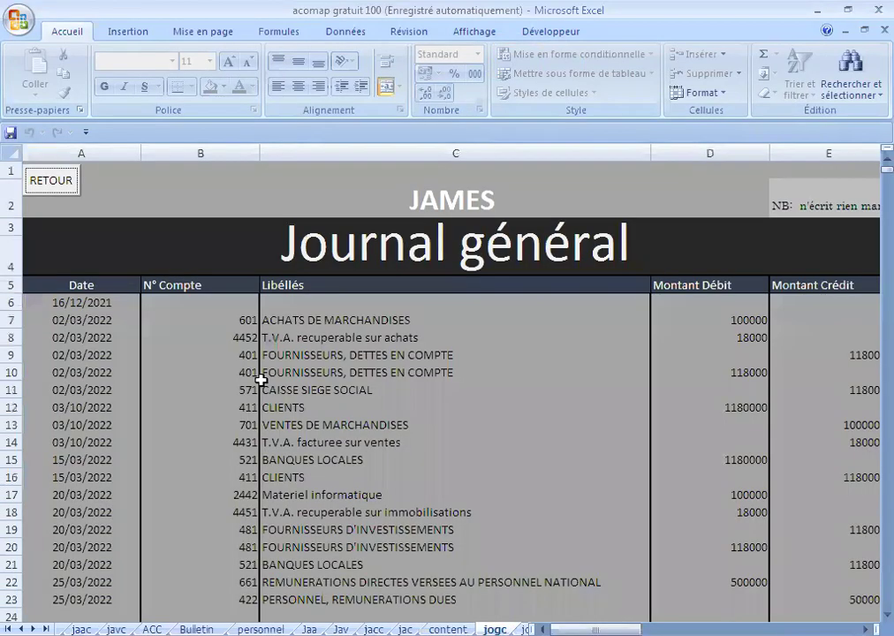
{"action": "scroll", "coordinate": [471, 415], "scroll_direction": "down", "scroll_amount": 2}
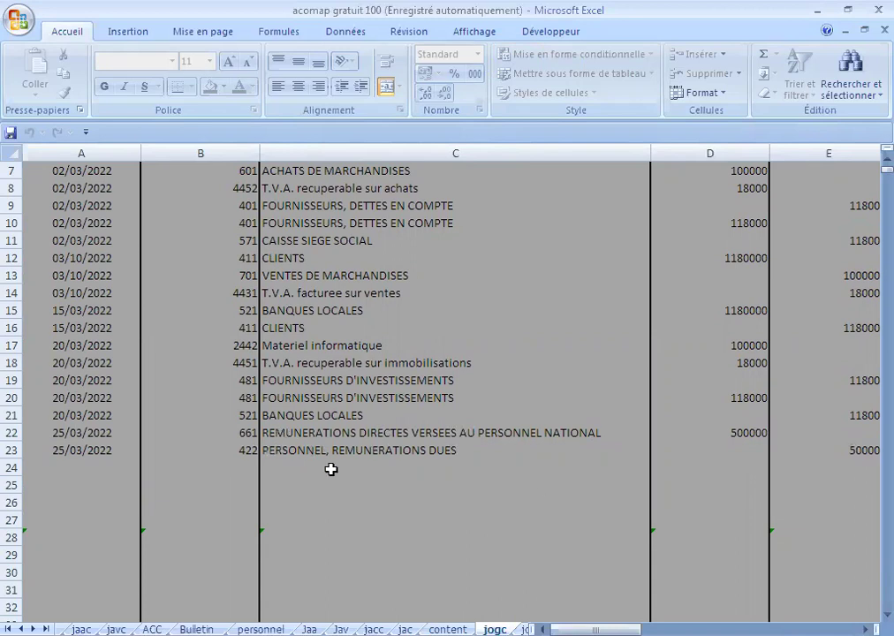
{"action": "scroll", "coordinate": [198, 442], "scroll_direction": "up", "scroll_amount": 2}
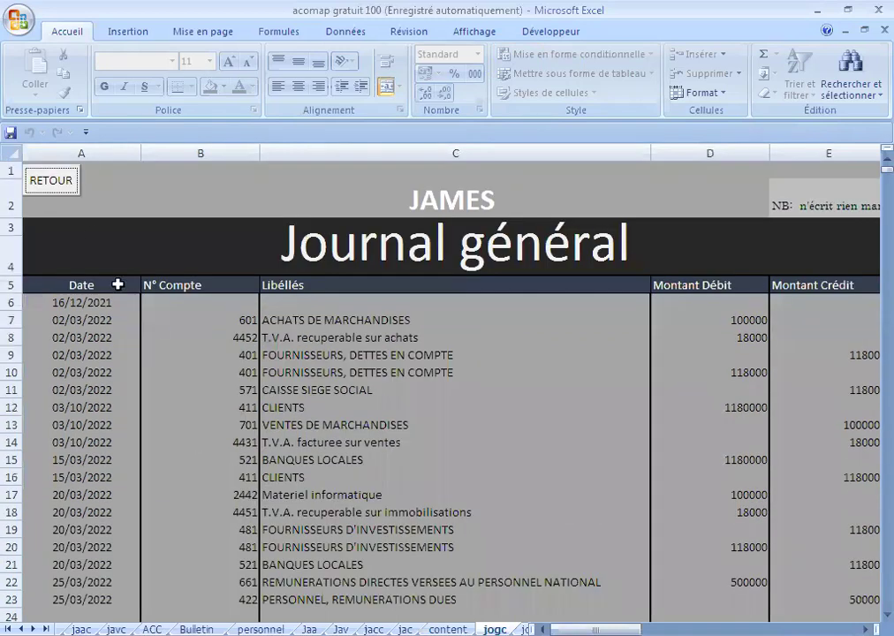
{"action": "left_click", "coordinate": [55, 183]}
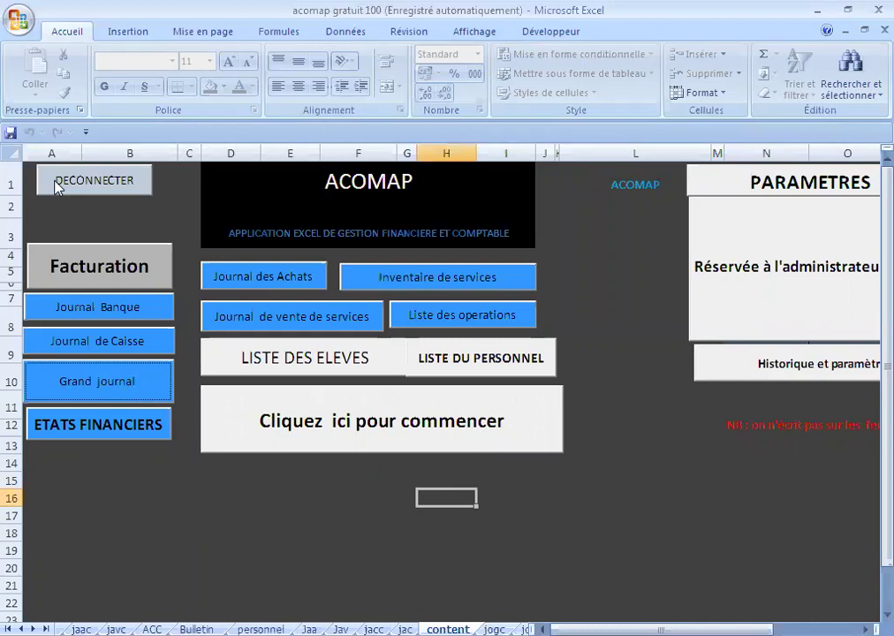
- Open the Comptabilité entry form as Professionnel and start a Journal de Caisse entry with no invoice
{"action": "left_click", "coordinate": [333, 434]}
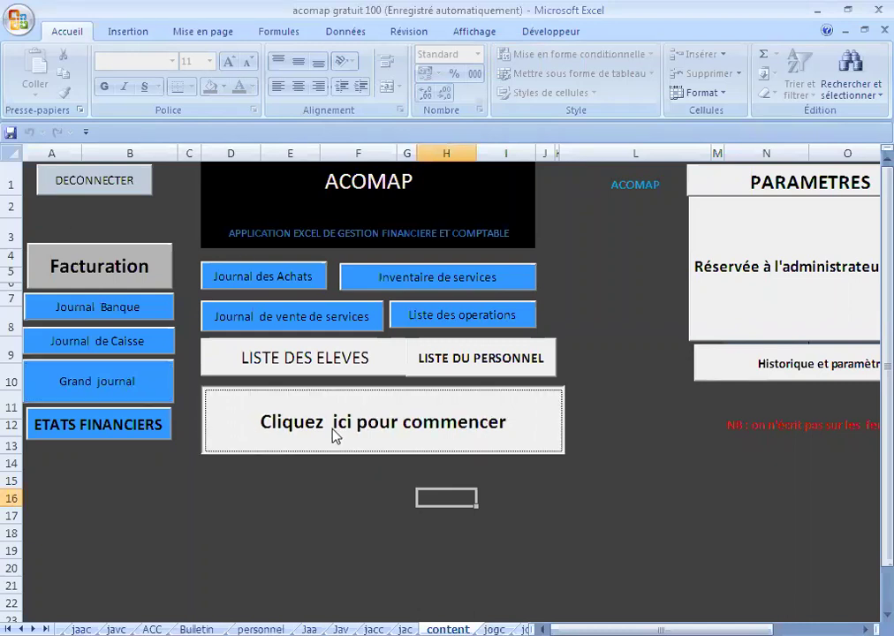
{"action": "left_click", "coordinate": [179, 102]}
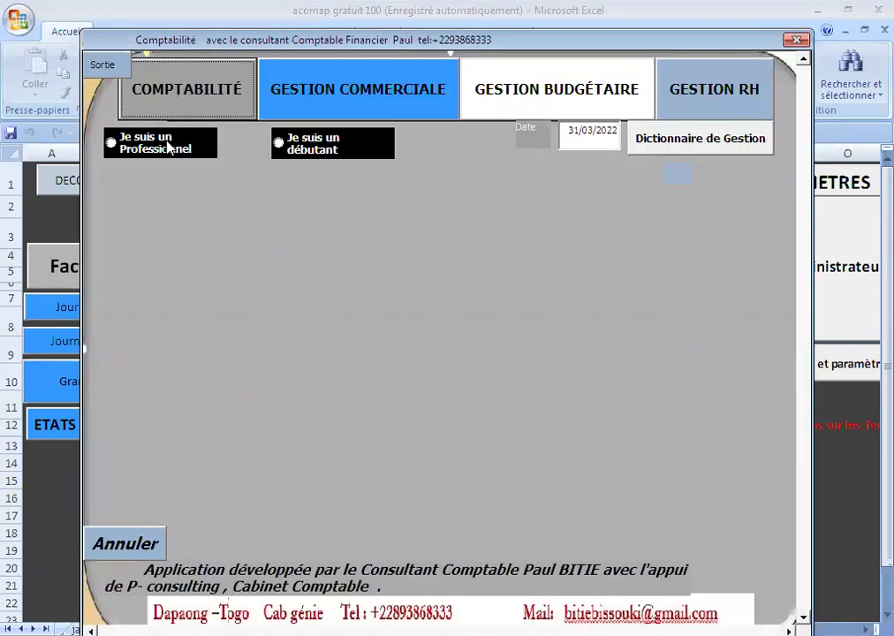
{"action": "left_click", "coordinate": [168, 148]}
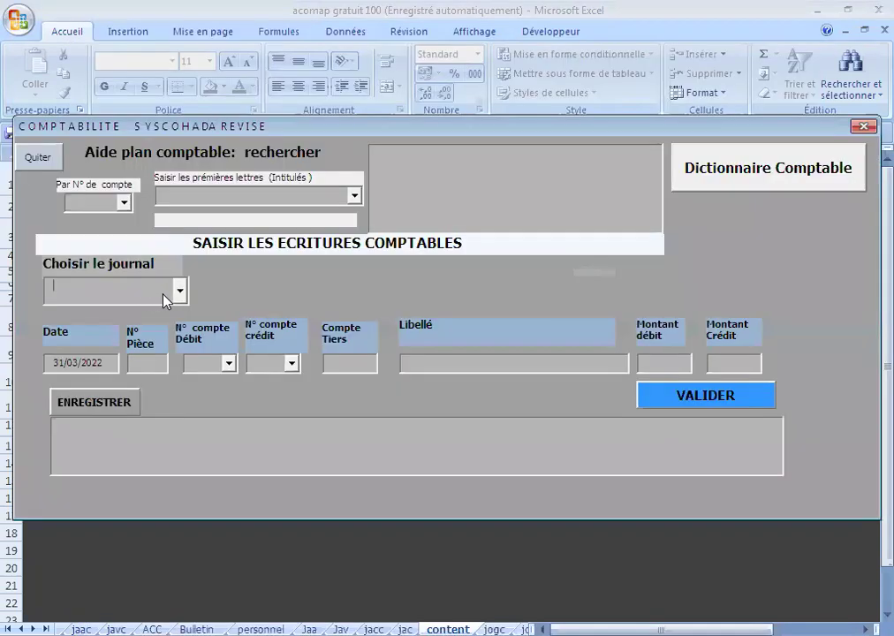
{"action": "left_click", "coordinate": [180, 291]}
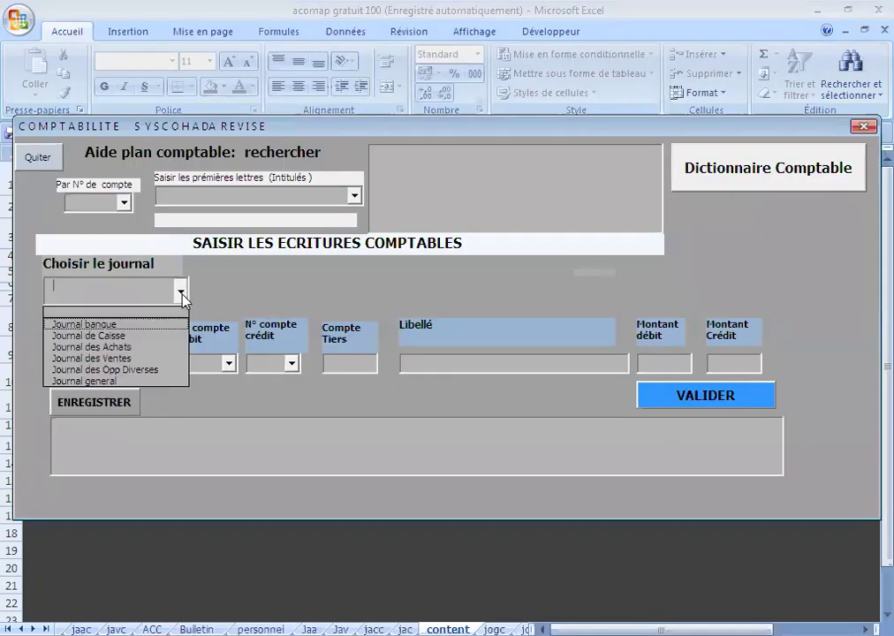
{"action": "left_click", "coordinate": [124, 341]}
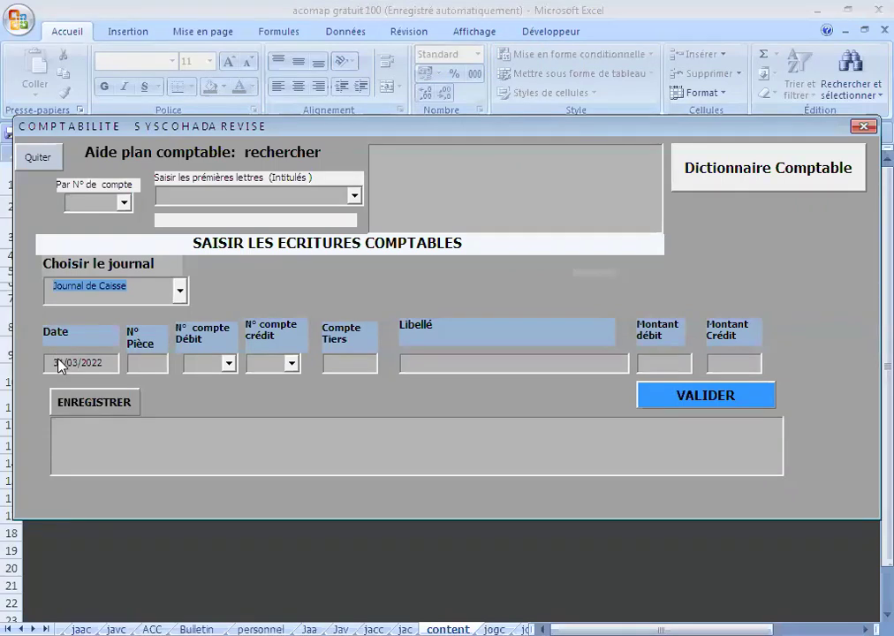
{"action": "left_click", "coordinate": [59, 360]}
{"action": "left_click", "coordinate": [517, 387]}
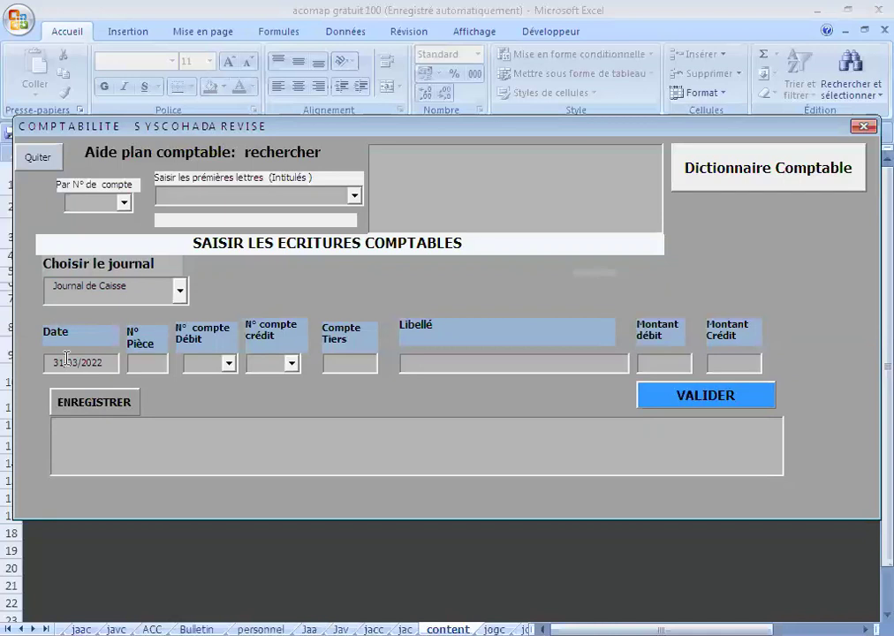
- Enter date 25, piece 04, and a 500000 debit to account 422, then dismiss the runtime error
{"action": "key", "text": "BackSpace"}
{"action": "key", "text": "BackSpace"}
{"action": "type", "text": "25"}
{"action": "left_click", "coordinate": [139, 363]}
{"action": "type", "text": "04"}
{"action": "left_click", "coordinate": [204, 365]}
{"action": "type", "text": "40"}
{"action": "type", "text": "22"}
{"action": "left_click", "coordinate": [579, 360]}
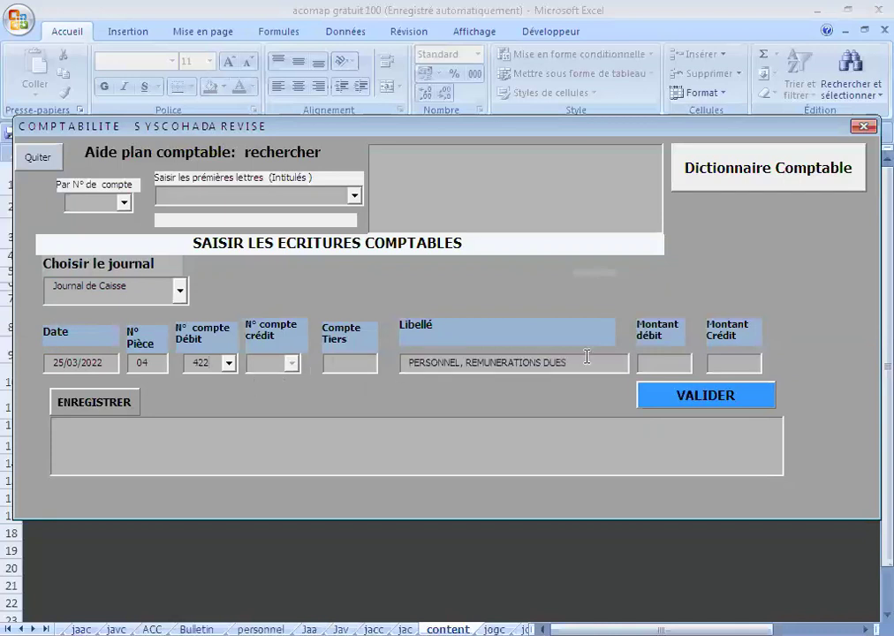
{"action": "left_click", "coordinate": [638, 362]}
{"action": "type", "text": "500000"}
{"action": "left_click", "coordinate": [93, 402]}
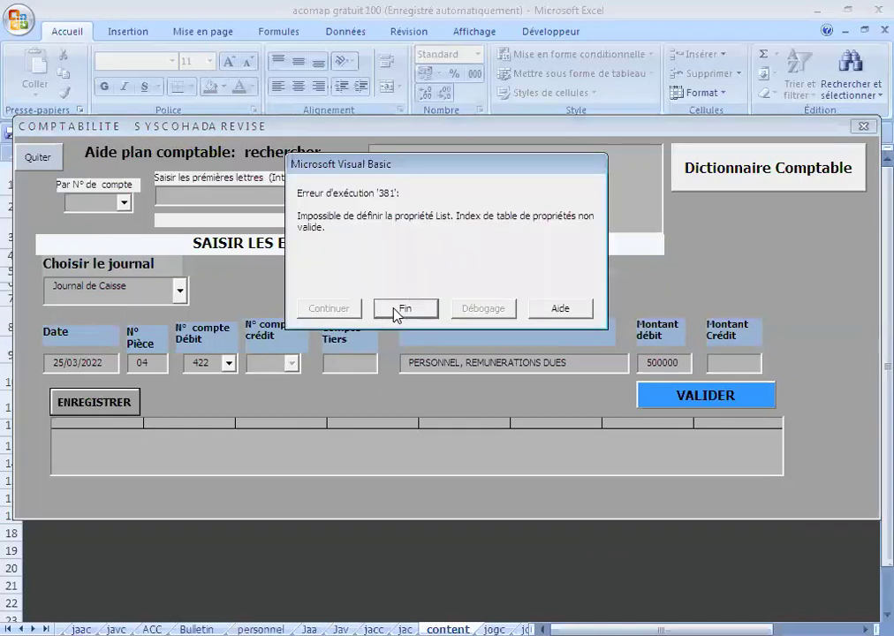
{"action": "left_click", "coordinate": [399, 312]}
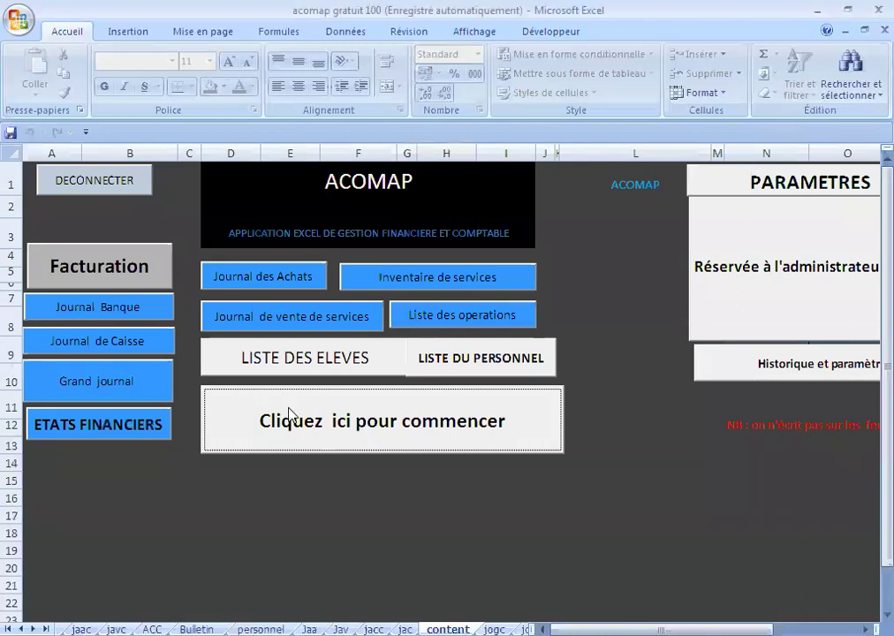
- Reopen the Professionnel form, start a Journal de Caisse entry with no invoice, dated 25/03/2022
{"action": "left_click", "coordinate": [323, 429]}
{"action": "left_click", "coordinate": [168, 150]}
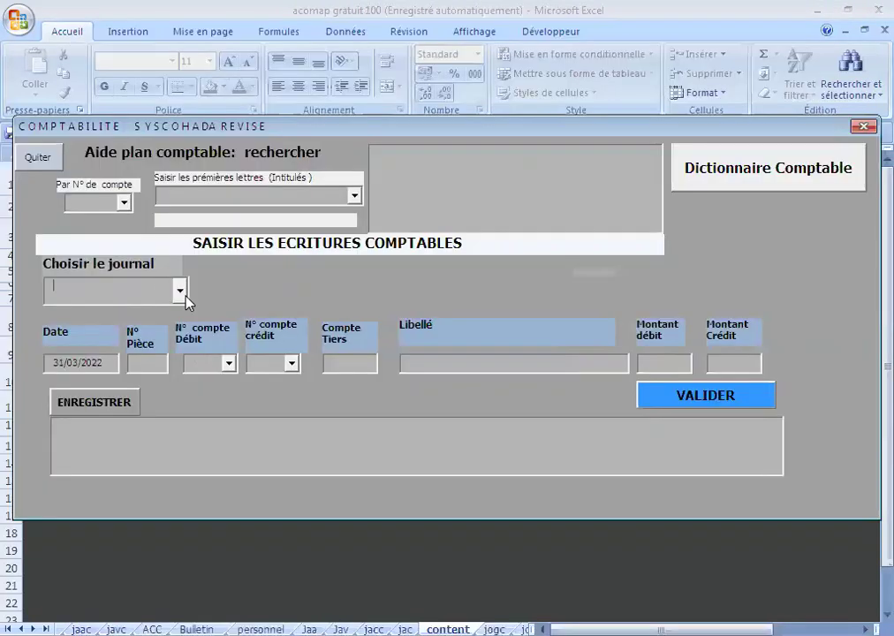
{"action": "left_click", "coordinate": [180, 289]}
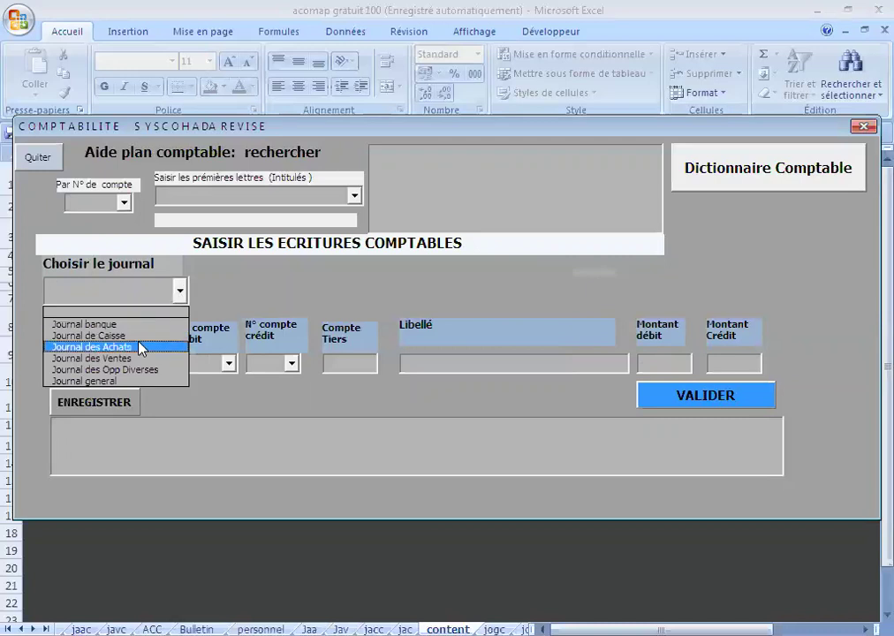
{"action": "left_click", "coordinate": [144, 337]}
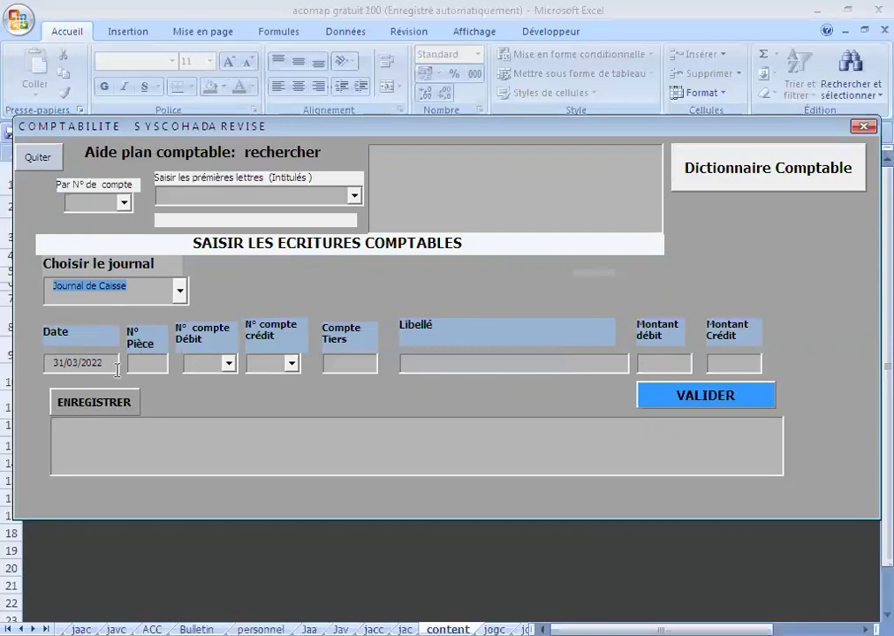
{"action": "left_click", "coordinate": [66, 362]}
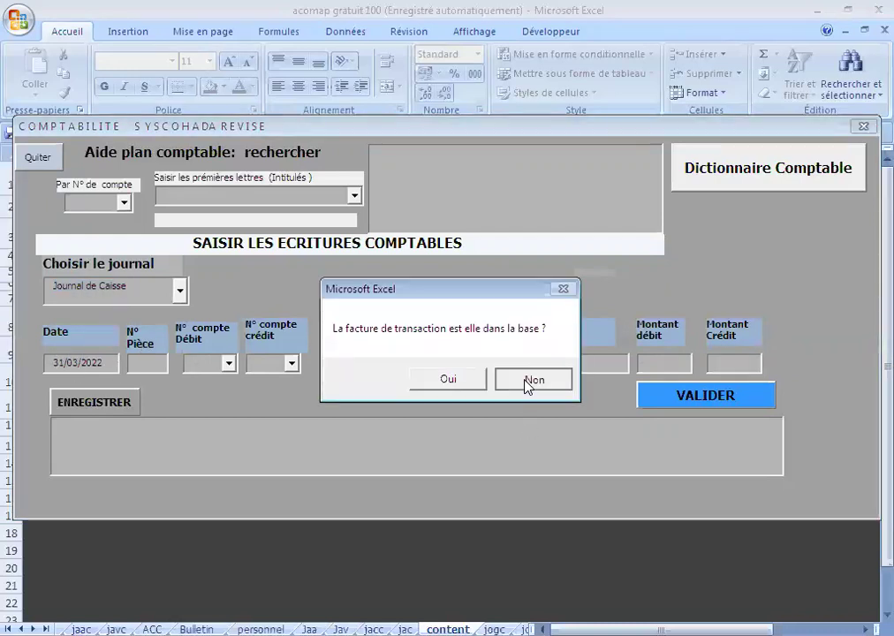
{"action": "left_click", "coordinate": [528, 386]}
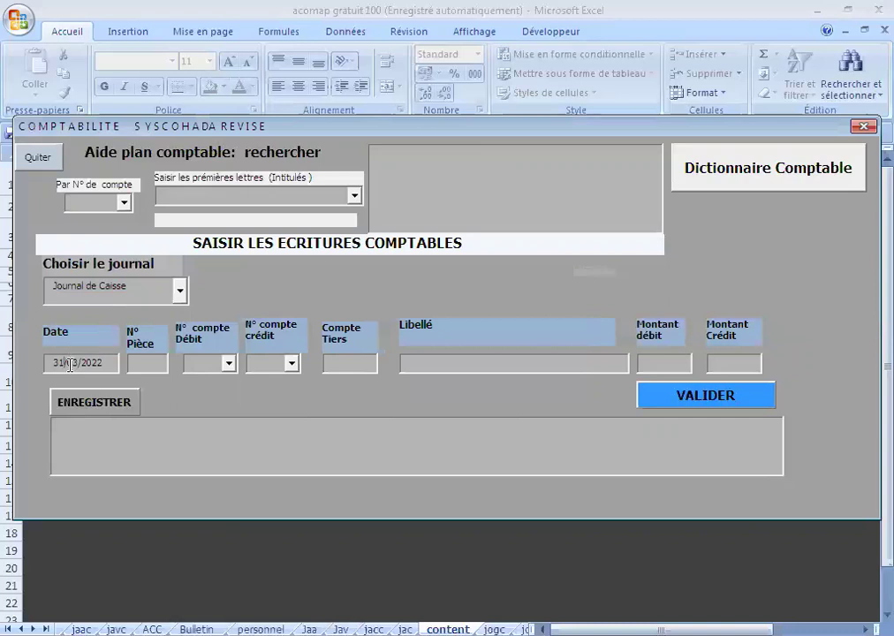
{"action": "left_click", "coordinate": [64, 362]}
{"action": "key", "text": "BackSpace"}
{"action": "key", "text": "BackSpace"}
{"action": "type", "text": "25"}
{"action": "key", "text": "Return"}
{"action": "key", "text": "Return"}
{"action": "key", "text": "Return"}
- Record a 500000 debit to account 422 PERSONNEL, REMUNERATIONS DUES
{"action": "left_click", "coordinate": [183, 364]}
{"action": "type", "text": "422"}
{"action": "key", "text": "Tab"}
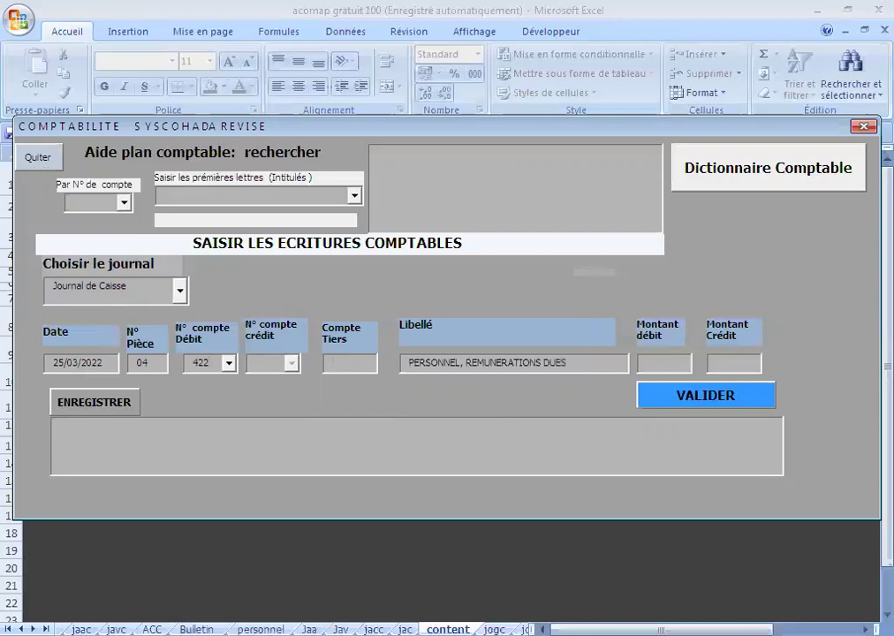
{"action": "key", "text": "Tab"}
{"action": "key", "text": "Tab"}
{"action": "key", "text": "Tab"}
{"action": "type", "text": "500000"}
{"action": "left_click", "coordinate": [124, 407]}
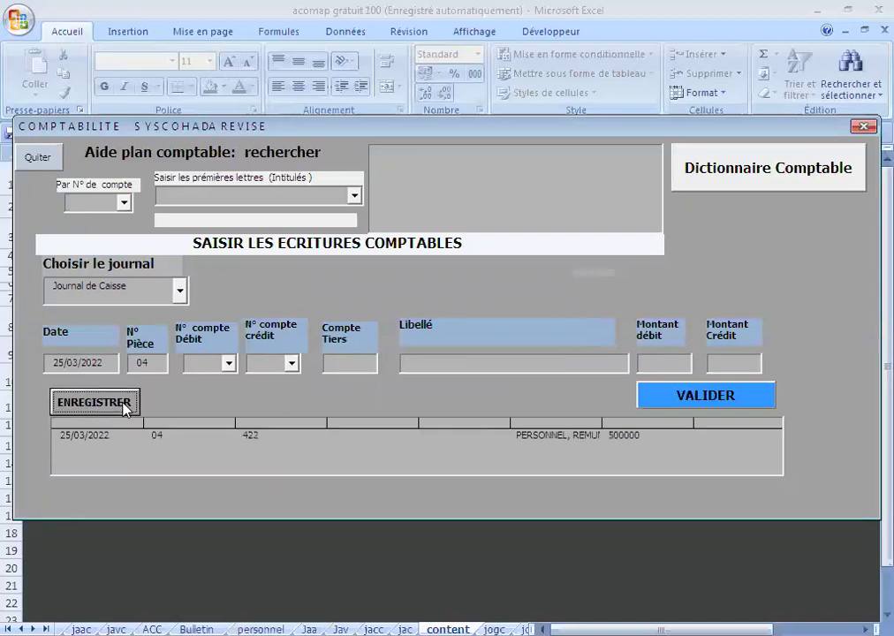
- Record a 500000 credit to account 571 CAISSE SIEGE SOCIAL
{"action": "left_click", "coordinate": [273, 362]}
{"action": "type", "text": "571"}
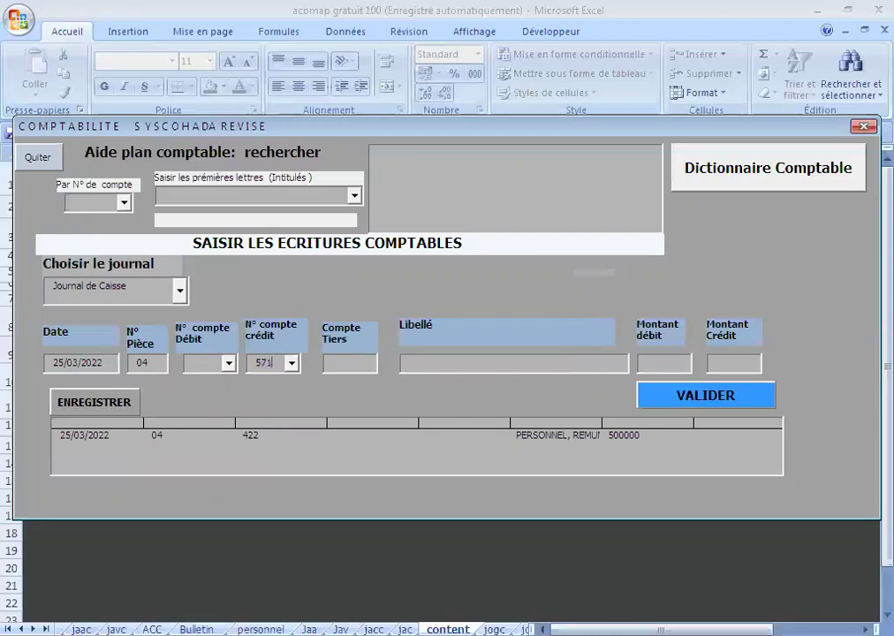
{"action": "key", "text": "Tab"}
{"action": "key", "text": "Tab"}
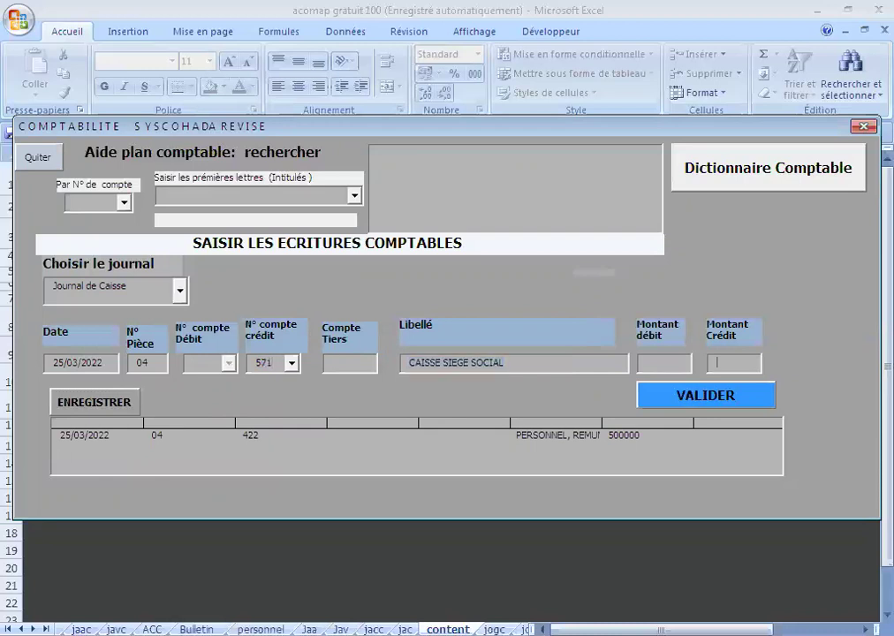
{"action": "type", "text": "500000"}
{"action": "left_click", "coordinate": [117, 401]}
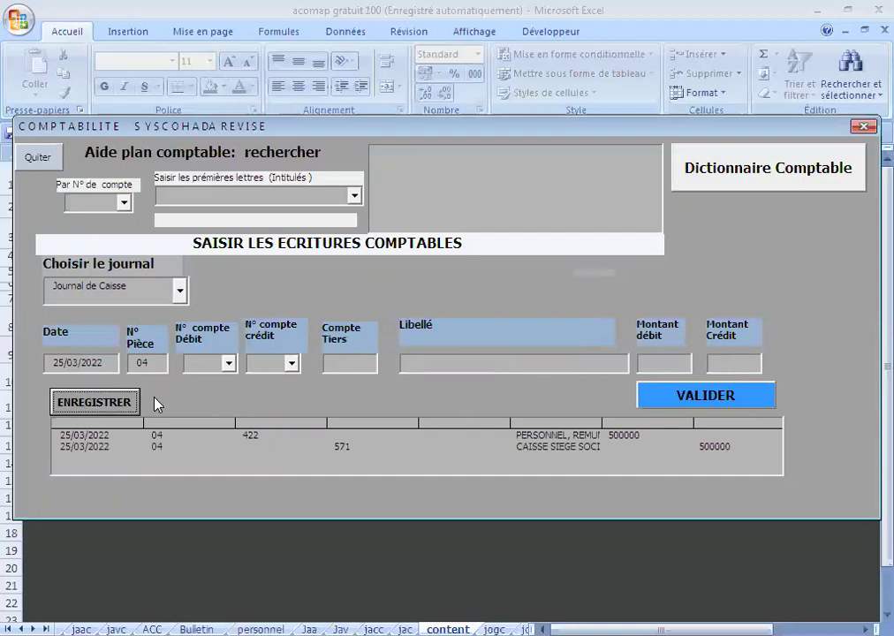
- Validate the piece 04 cash entry debiting 422 and crediting 571 for 500000
{"action": "left_click", "coordinate": [676, 406]}
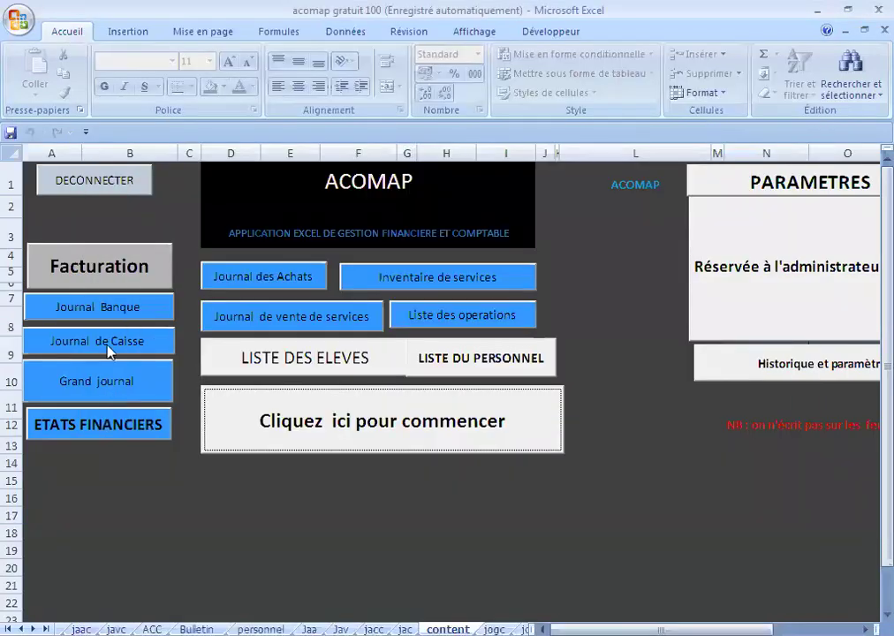
{"action": "left_click", "coordinate": [115, 345]}
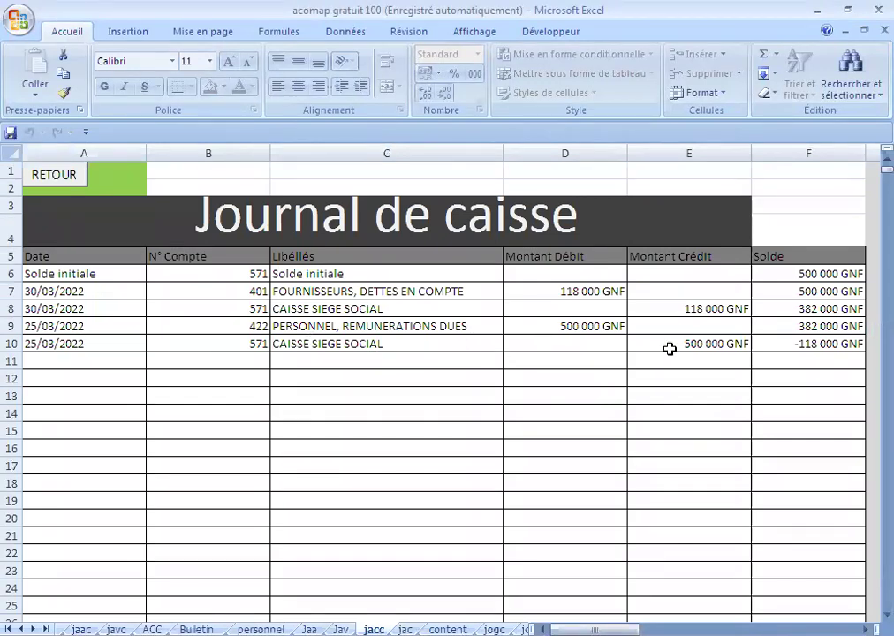
{"action": "left_click", "coordinate": [49, 176]}
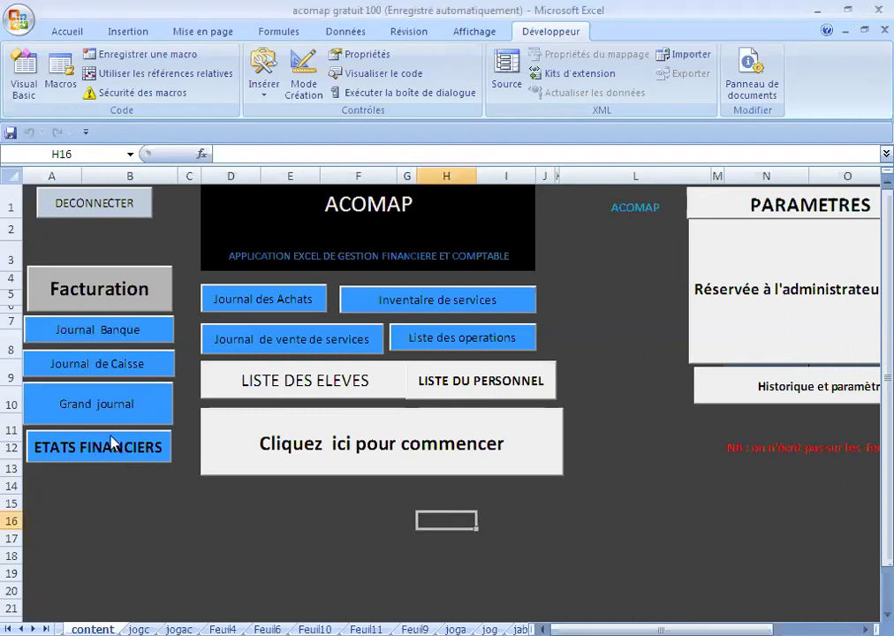
- Open the Bilan sheet from ETATS FINANCIERS and set the start month to Janvier
{"action": "left_click", "coordinate": [106, 448]}
{"action": "left_click", "coordinate": [104, 440]}
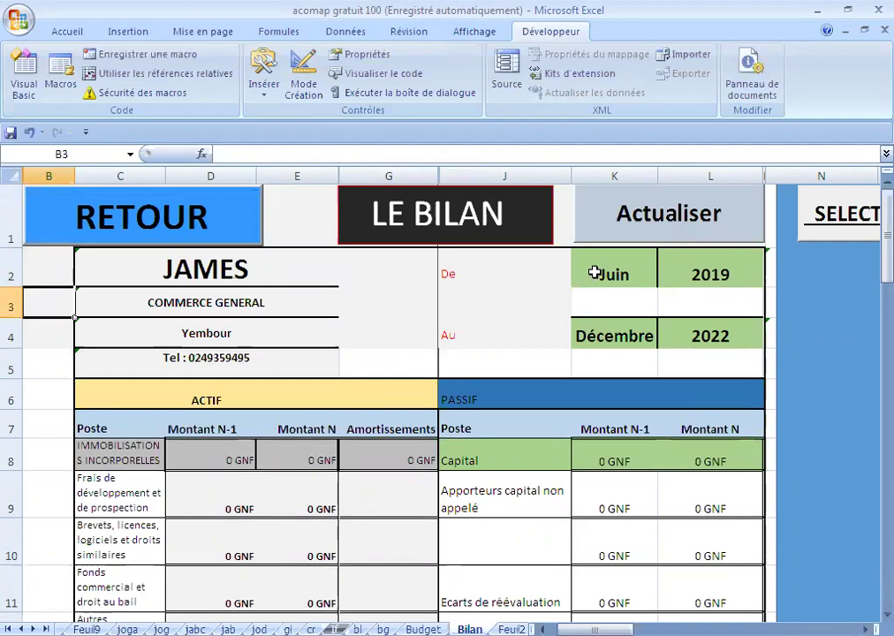
{"action": "left_click", "coordinate": [579, 336]}
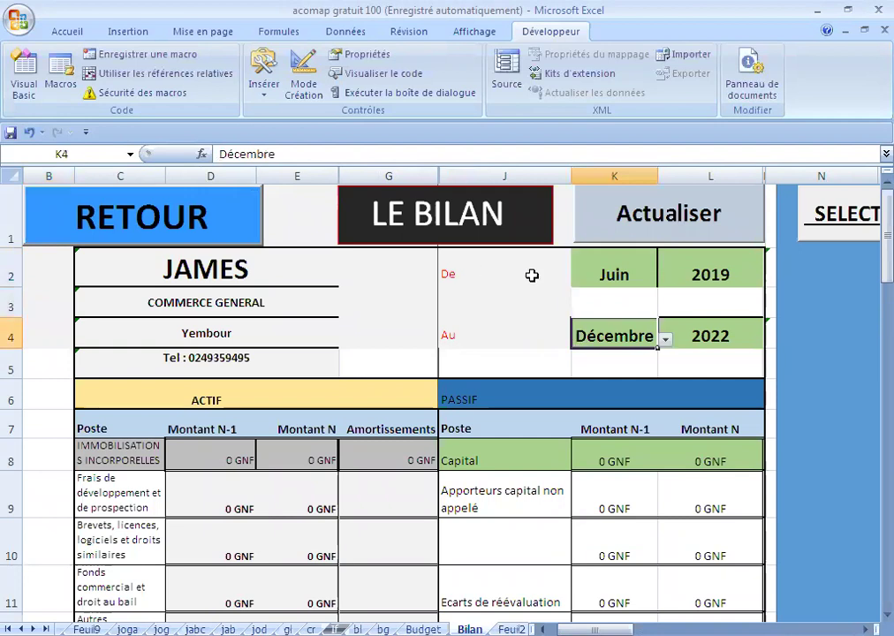
{"action": "left_click", "coordinate": [627, 275]}
{"action": "left_click", "coordinate": [667, 279]}
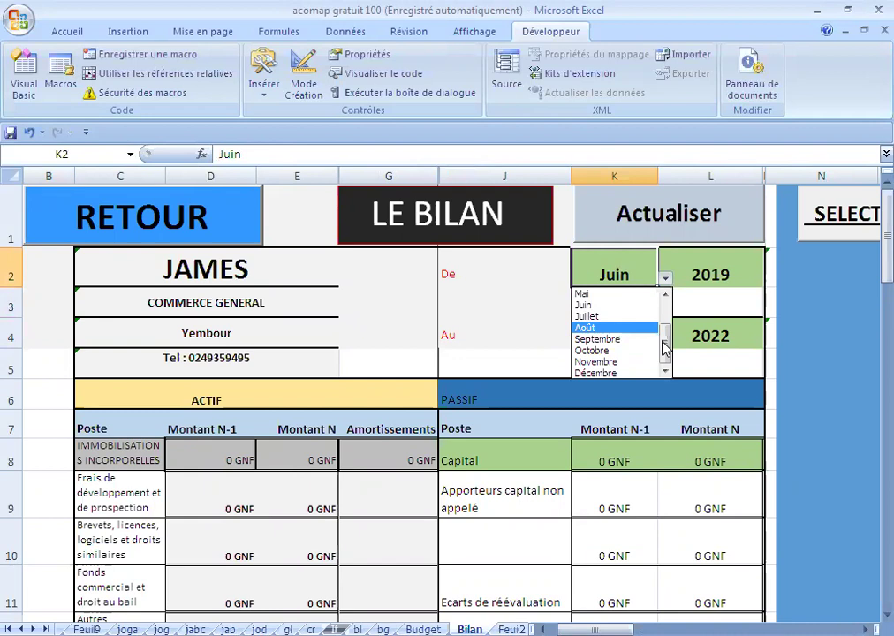
{"action": "left_click_drag", "start_coordinate": [665, 347], "coordinate": [668, 311]}
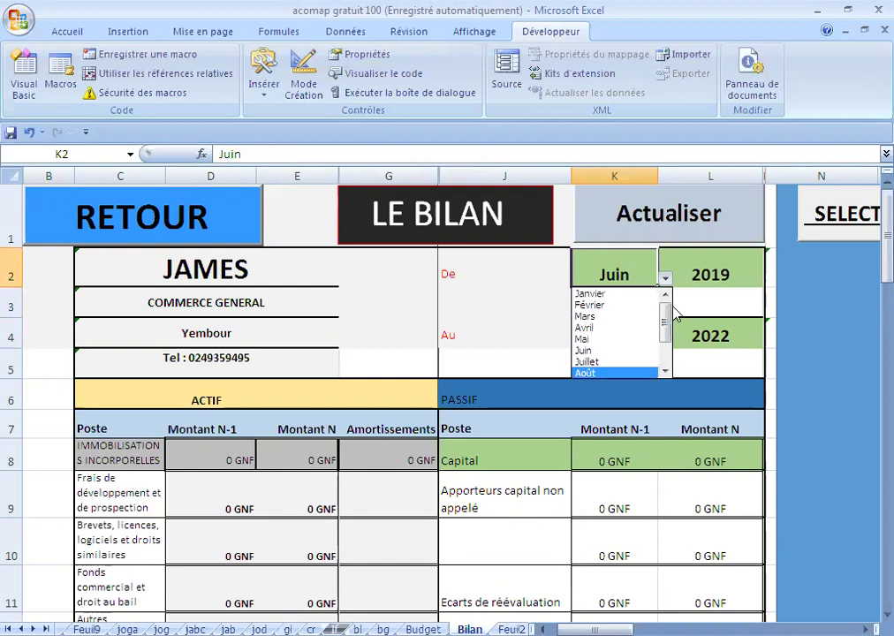
{"action": "left_click", "coordinate": [617, 294]}
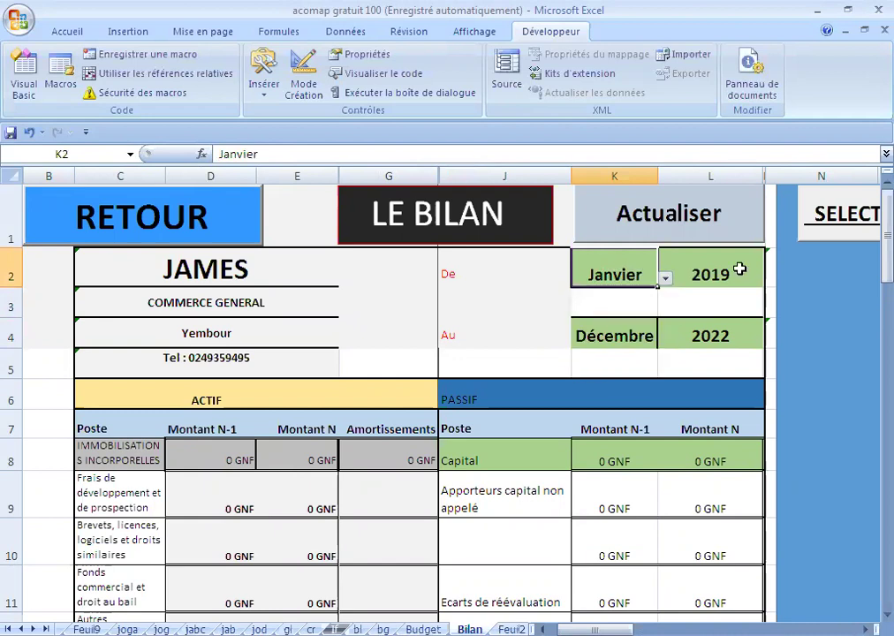
- Set the Bilan start year to 2022, giving a Janvier–Décembre 2022 period
{"action": "left_click", "coordinate": [739, 269]}
{"action": "key", "text": "alt+Down"}
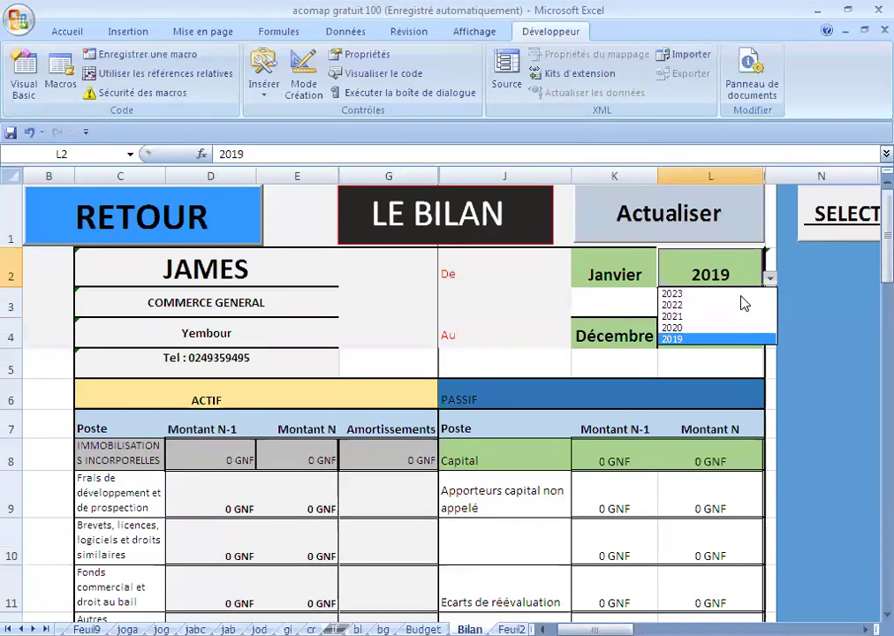
{"action": "left_click", "coordinate": [667, 306]}
{"action": "left_click", "coordinate": [607, 328]}
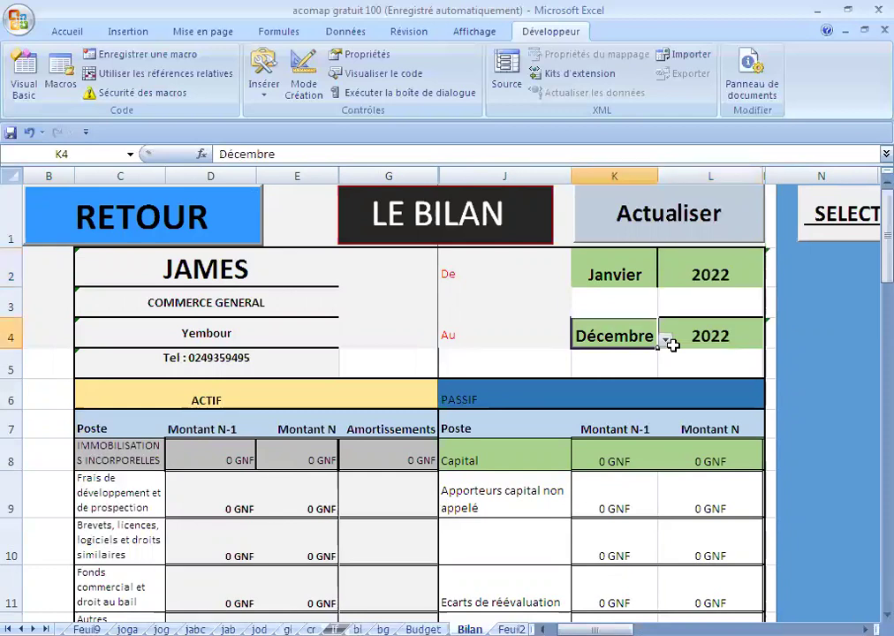
{"action": "key", "text": "Tab"}
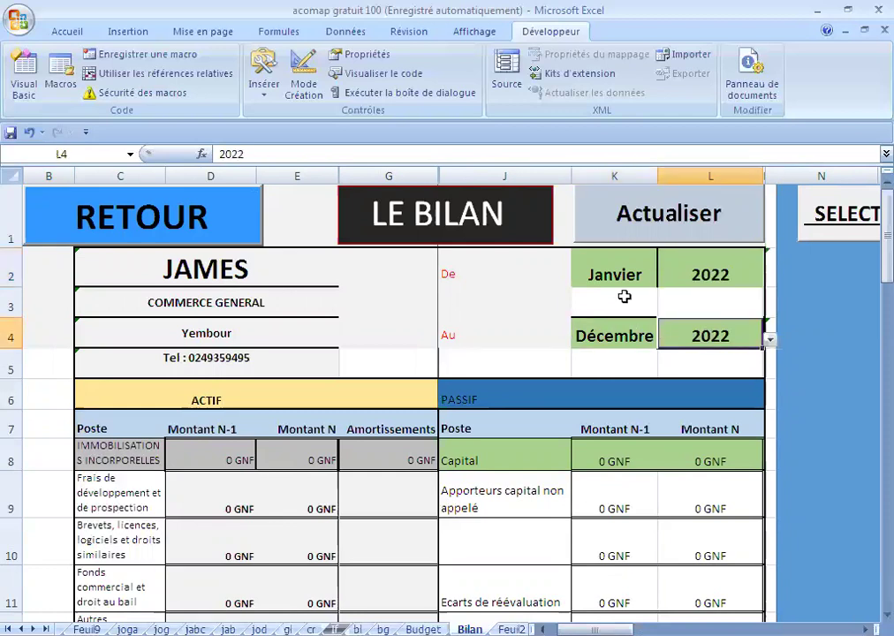
{"action": "key", "text": "Up"}
{"action": "key", "text": "Left"}
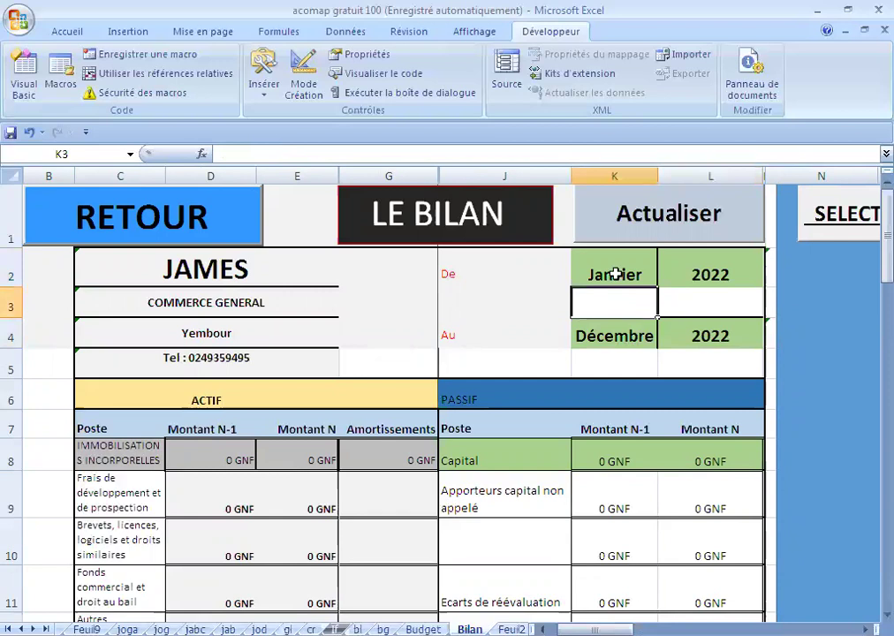
{"action": "left_click", "coordinate": [630, 227]}
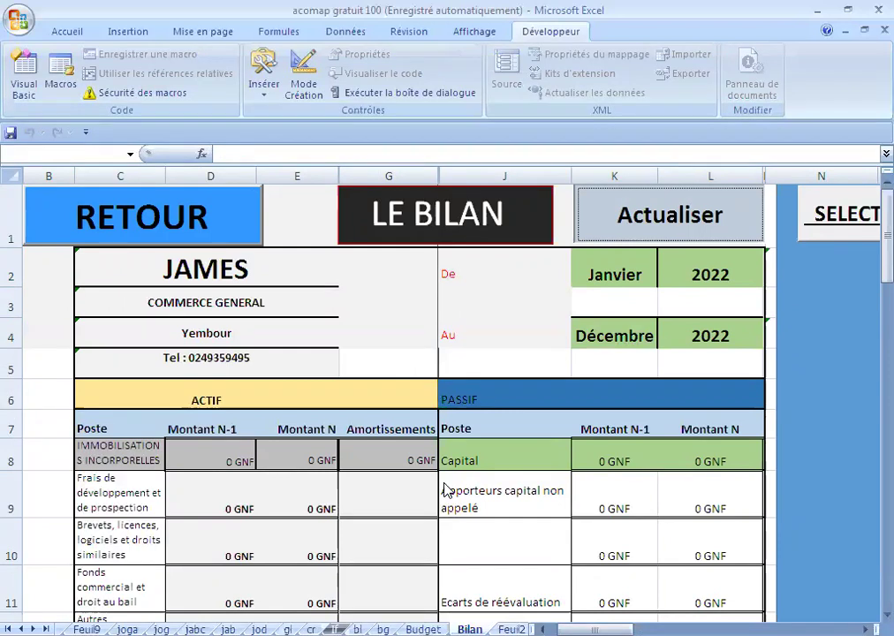
{"action": "scroll", "coordinate": [870, 293], "scroll_direction": "down", "scroll_amount": 6}
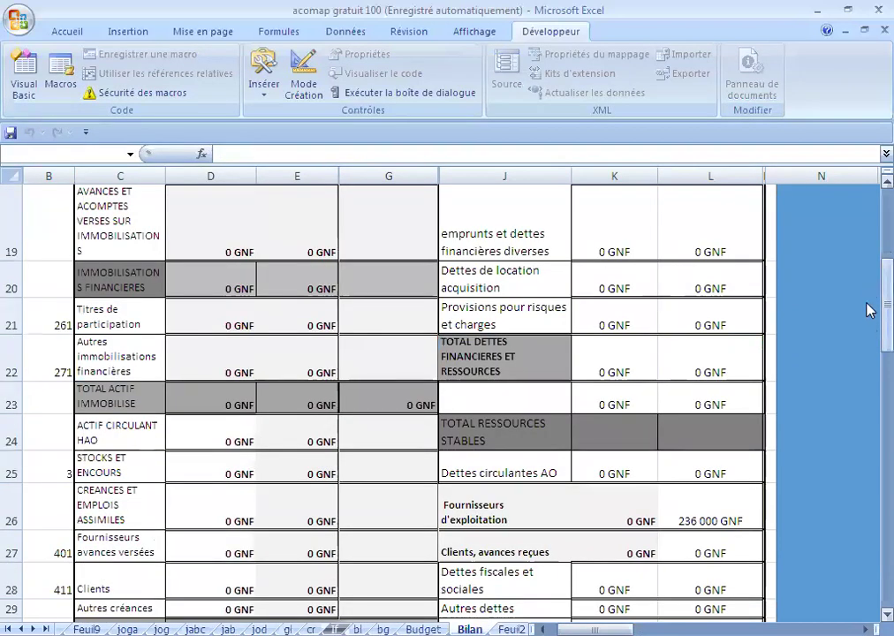
{"action": "left_click_drag", "start_coordinate": [866, 314], "coordinate": [868, 334]}
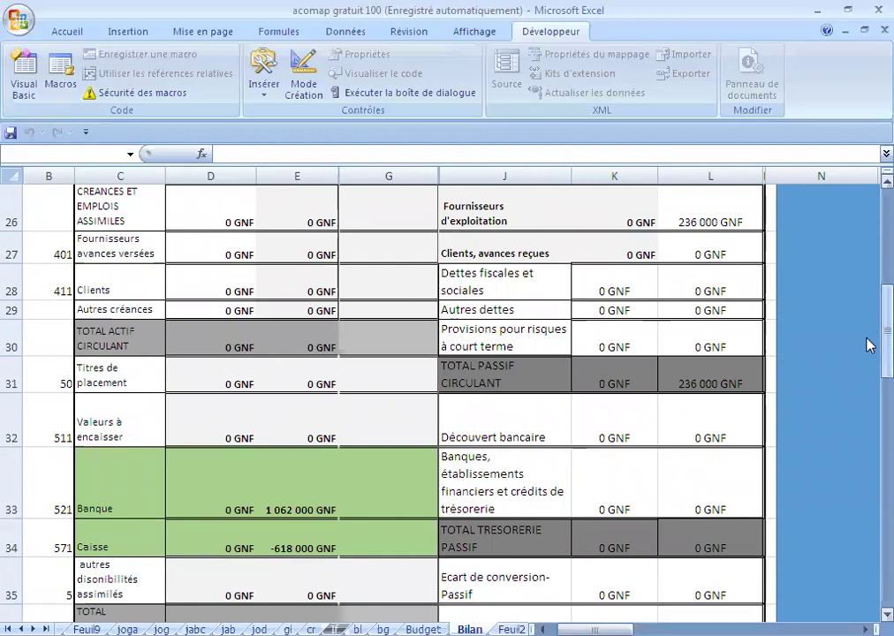
{"action": "left_click_drag", "start_coordinate": [868, 345], "coordinate": [868, 331]}
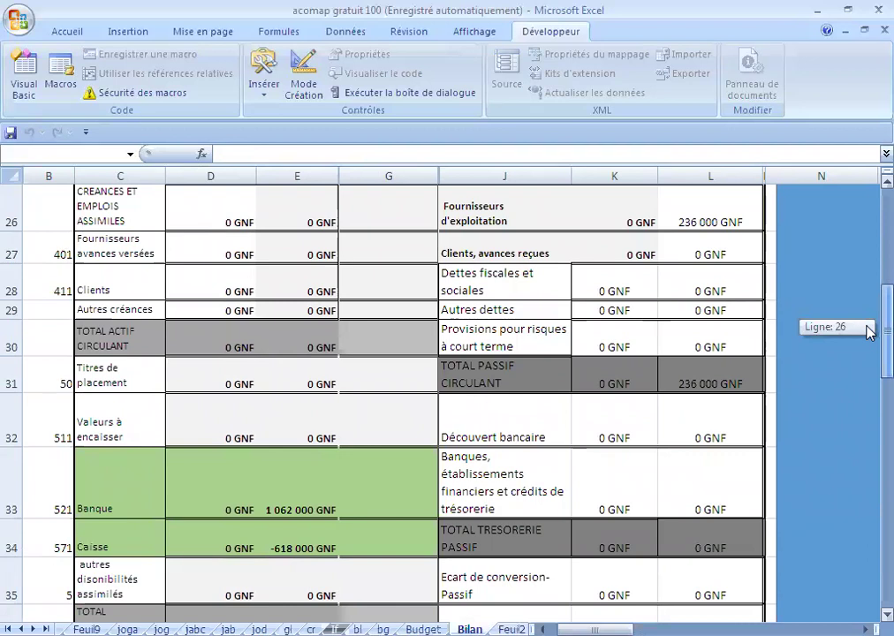
{"action": "left_click_drag", "start_coordinate": [868, 331], "coordinate": [868, 233]}
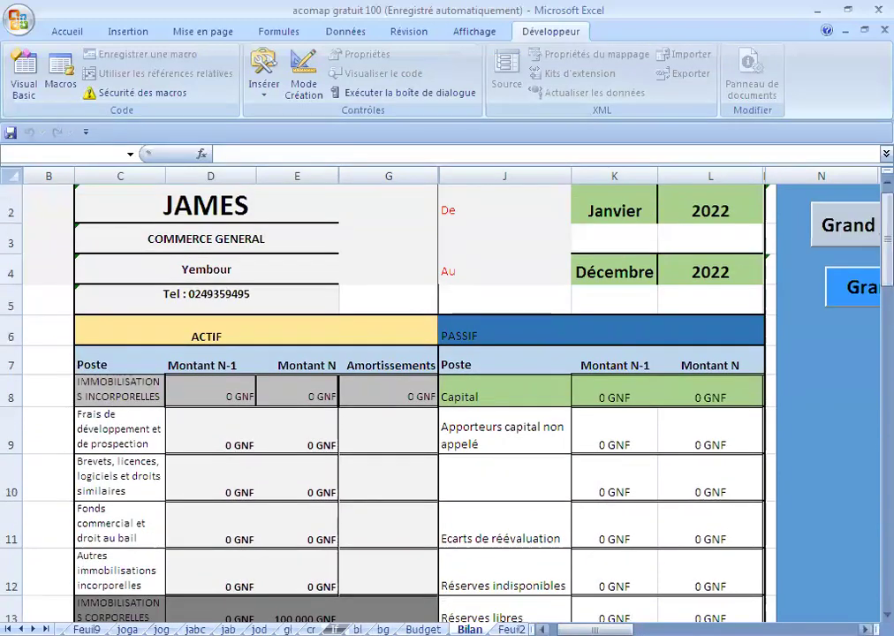
{"action": "mouse_move", "coordinate": [596, 629]}
{"action": "left_mouse_down"}
{"action": "mouse_move", "coordinate": [671, 565]}
{"action": "mouse_move", "coordinate": [558, 253]}
{"action": "left_mouse_up"}
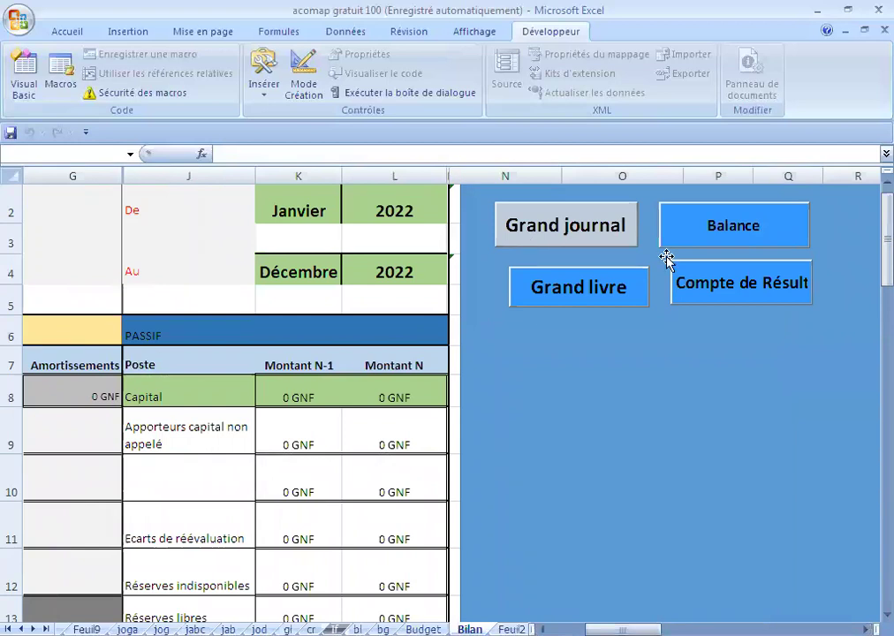
- Open the Grand livre pivot ledger and select the 15/03/2022 entry under account 411
{"action": "left_click", "coordinate": [539, 289]}
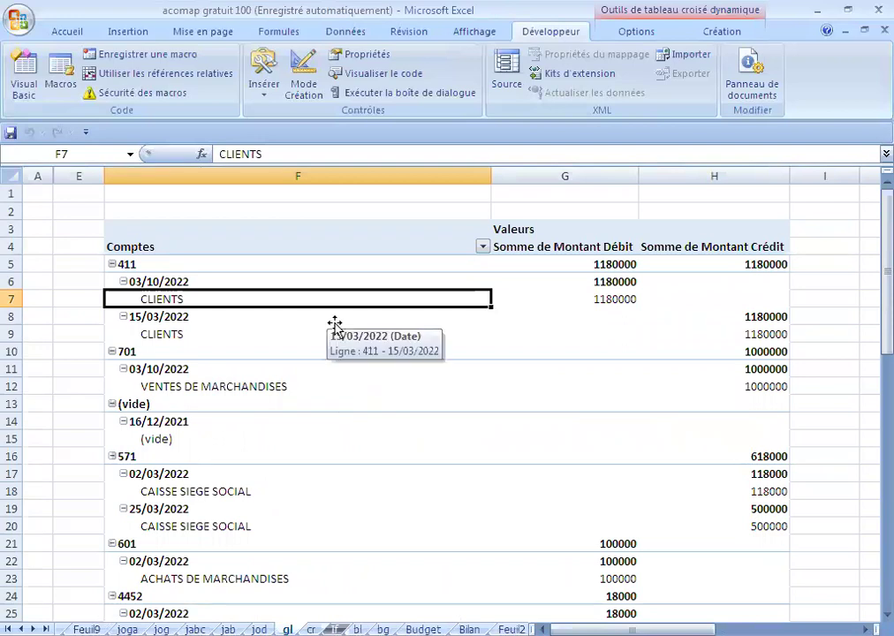
{"action": "left_click", "coordinate": [334, 323]}
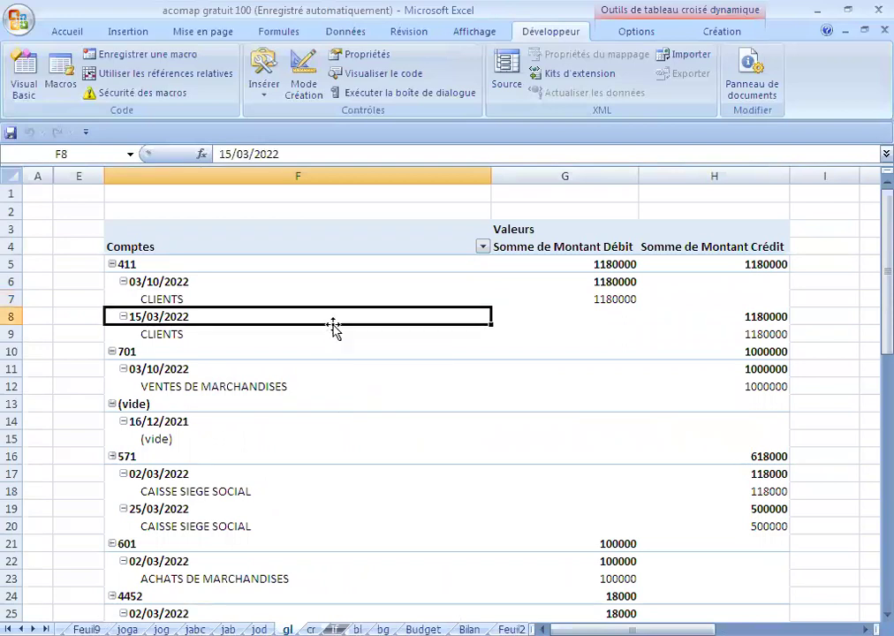
{"action": "scroll", "coordinate": [334, 326], "scroll_direction": "down", "scroll_amount": 2}
{"action": "scroll", "coordinate": [333, 327], "scroll_direction": "down", "scroll_amount": 5}
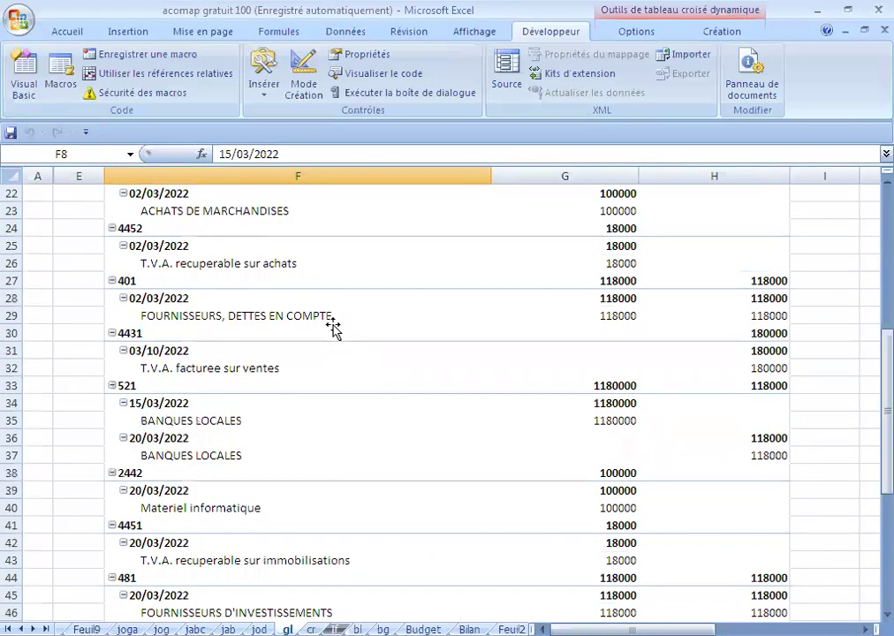
{"action": "scroll", "coordinate": [333, 326], "scroll_direction": "down", "scroll_amount": 3}
{"action": "scroll", "coordinate": [333, 326], "scroll_direction": "up", "scroll_amount": 4}
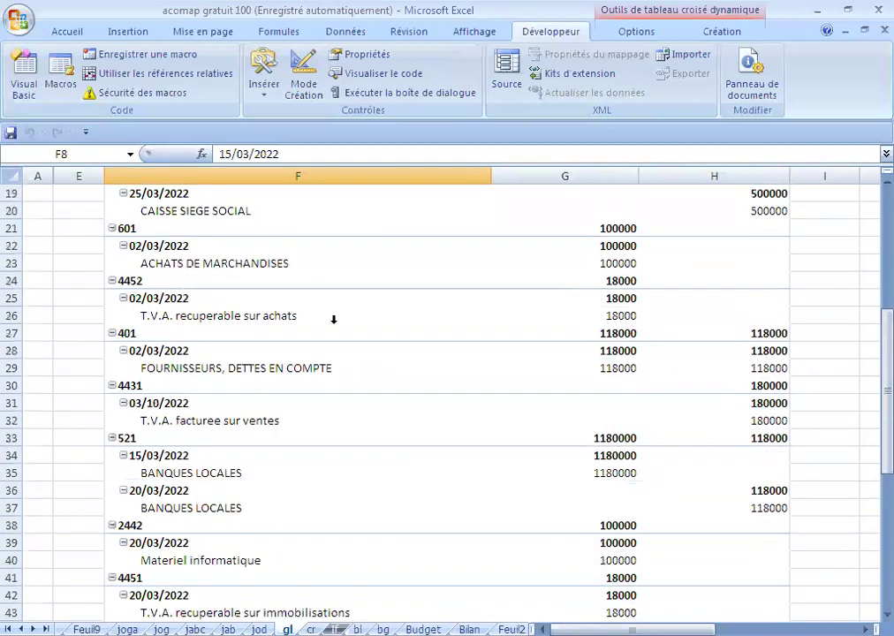
{"action": "scroll", "coordinate": [337, 323], "scroll_direction": "up", "scroll_amount": 3}
{"action": "scroll", "coordinate": [339, 329], "scroll_direction": "up", "scroll_amount": 3}
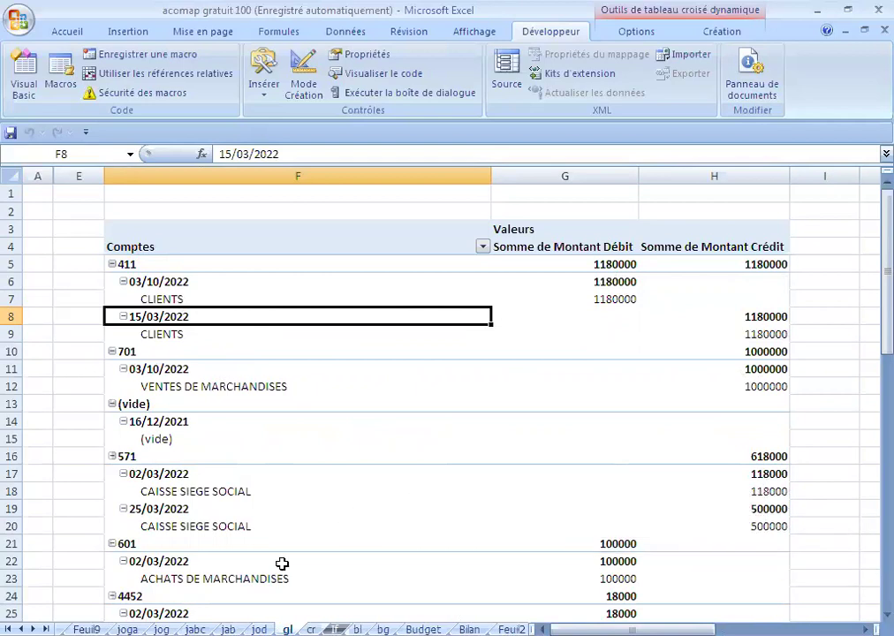
- Review the ledger down to accounts 2442, 661 and 422 and the 3832000 debit and credit totals
{"action": "scroll", "coordinate": [282, 563], "scroll_direction": "down", "scroll_amount": 2}
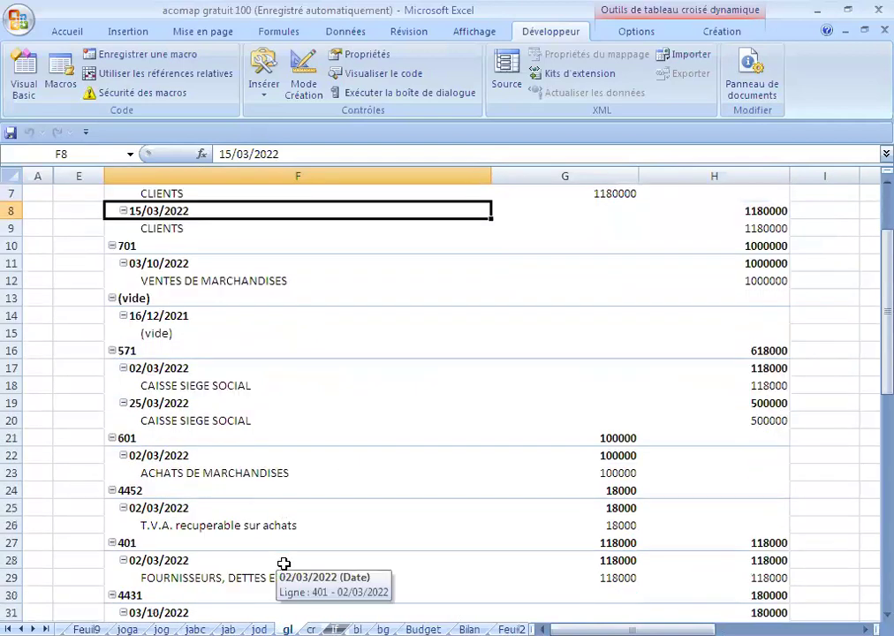
{"action": "scroll", "coordinate": [180, 459], "scroll_direction": "down", "scroll_amount": 1}
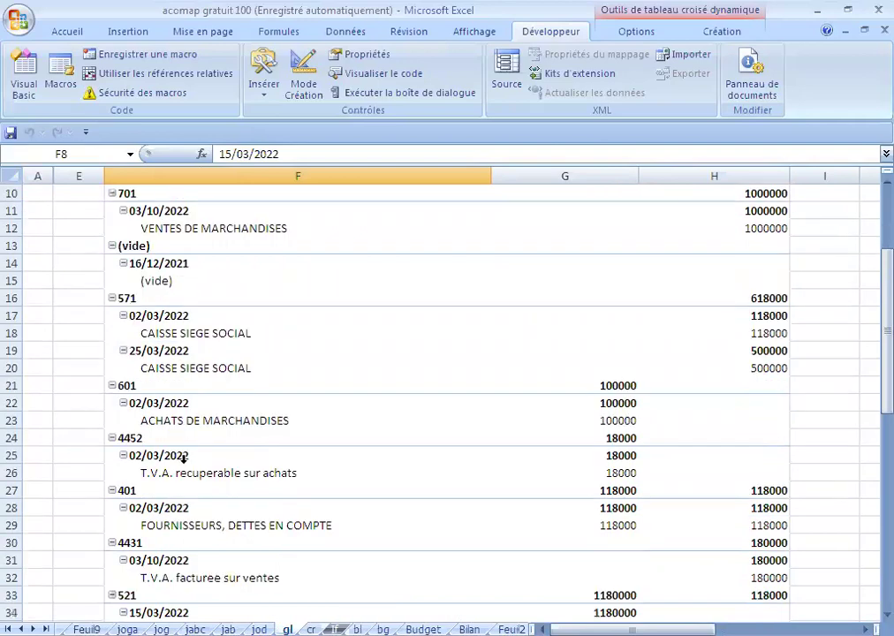
{"action": "scroll", "coordinate": [184, 459], "scroll_direction": "down", "scroll_amount": 1}
{"action": "scroll", "coordinate": [183, 458], "scroll_direction": "down", "scroll_amount": 3}
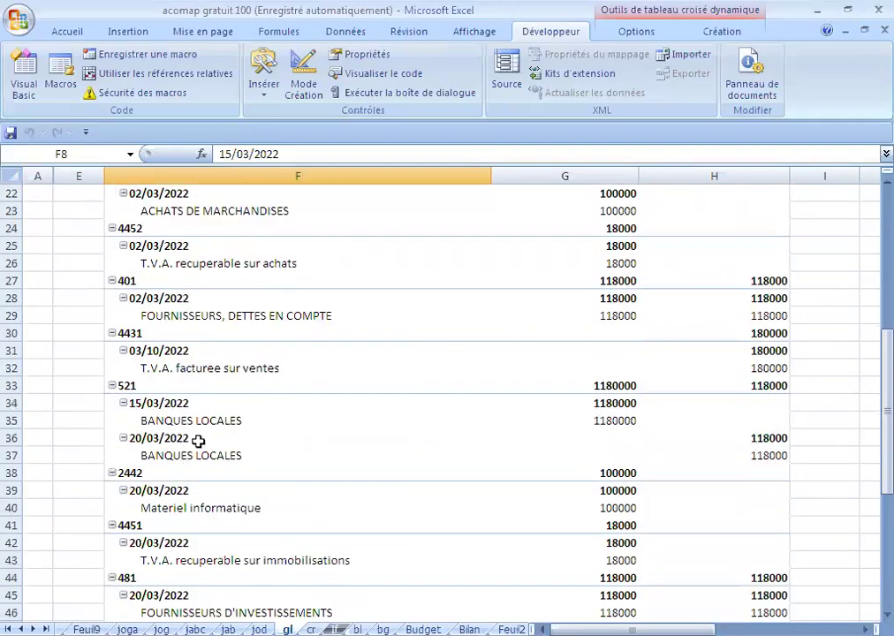
{"action": "scroll", "coordinate": [187, 457], "scroll_direction": "down", "scroll_amount": 2}
{"action": "scroll", "coordinate": [189, 461], "scroll_direction": "down", "scroll_amount": 2}
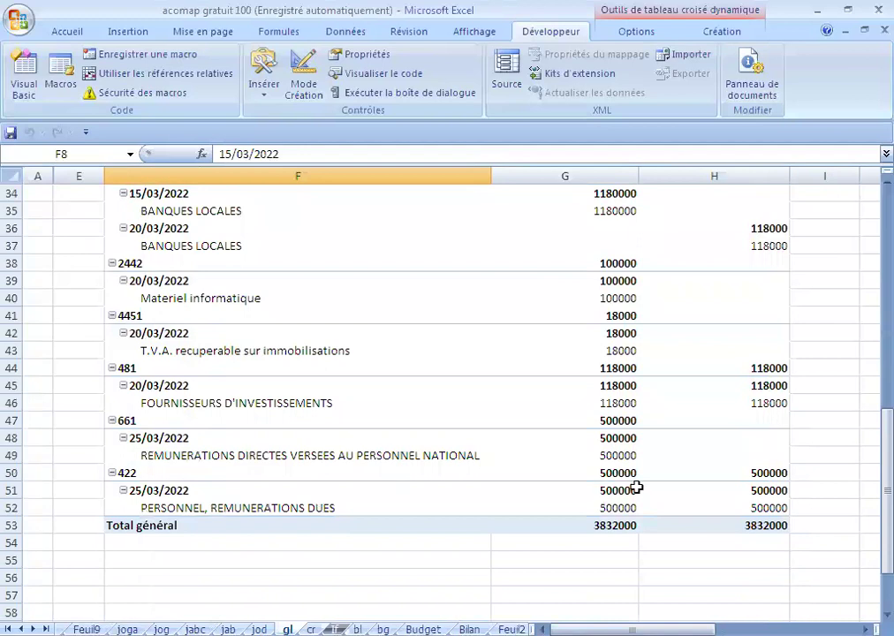
{"action": "scroll", "coordinate": [634, 485], "scroll_direction": "up", "scroll_amount": 2}
{"action": "scroll", "coordinate": [637, 481], "scroll_direction": "up", "scroll_amount": 1}
{"action": "scroll", "coordinate": [645, 477], "scroll_direction": "up", "scroll_amount": 4}
{"action": "scroll", "coordinate": [648, 475], "scroll_direction": "up", "scroll_amount": 4}
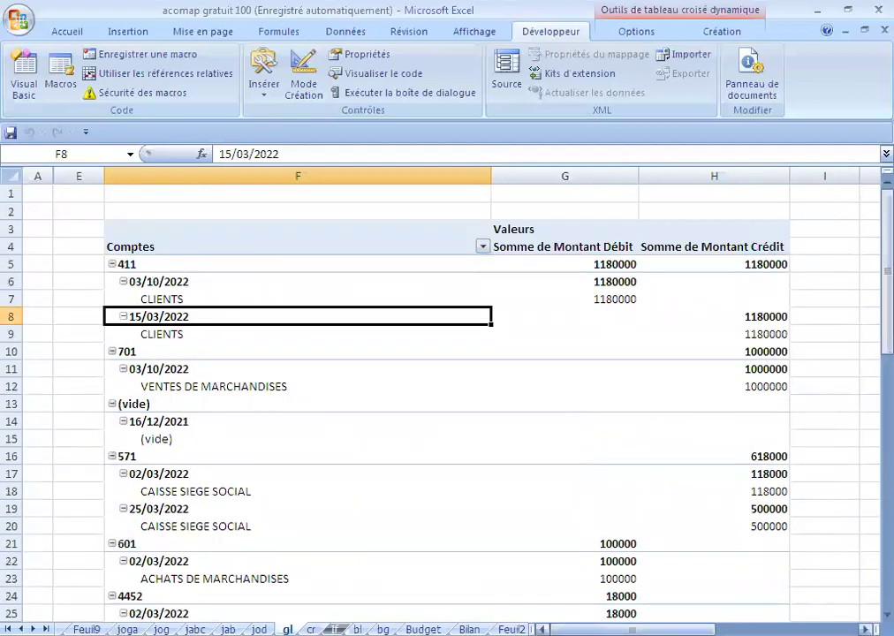
{"action": "left_click_drag", "start_coordinate": [629, 629], "coordinate": [664, 628]}
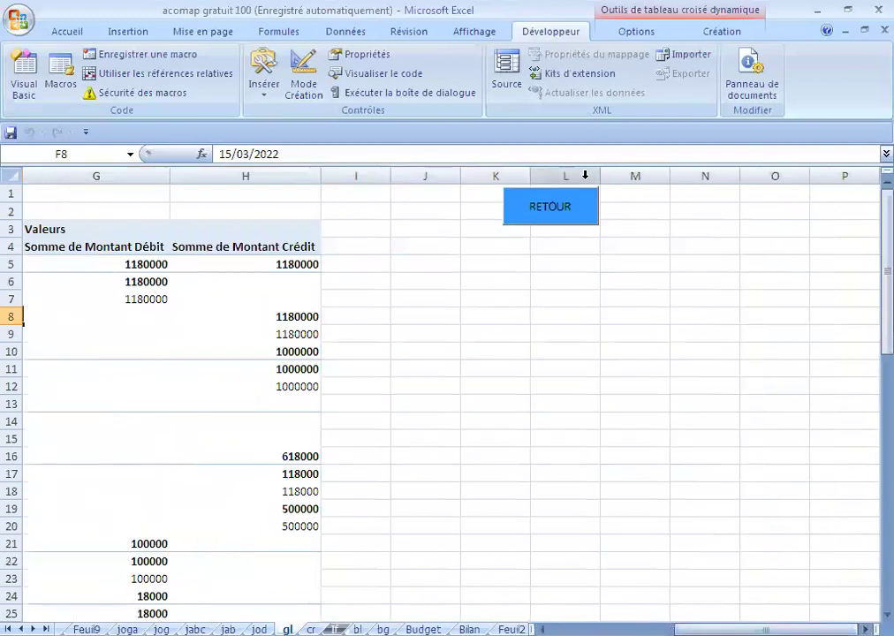
- Go from the ledger back to Bilan, then to the Balance des Comptes trial balance sheet
{"action": "left_click", "coordinate": [578, 221]}
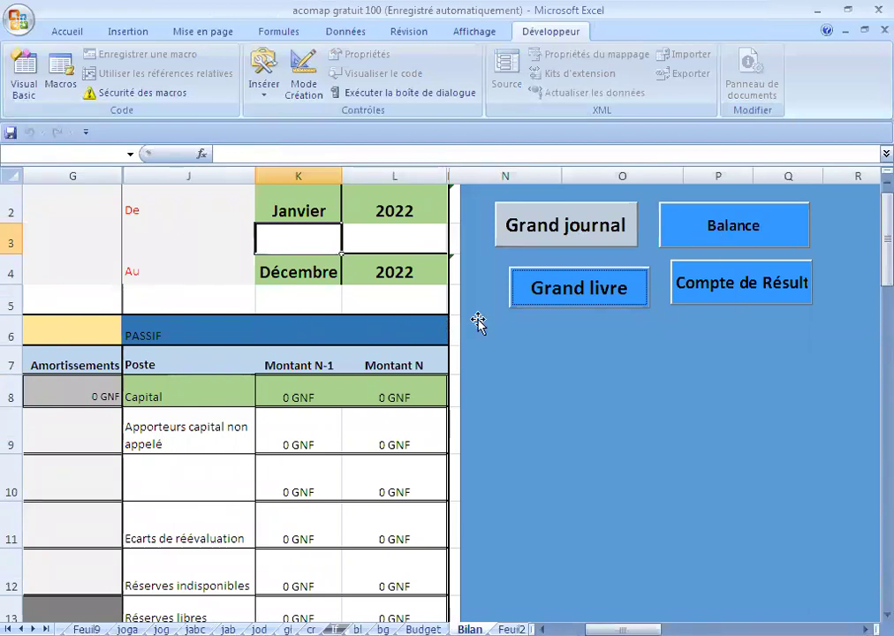
{"action": "left_click", "coordinate": [729, 228]}
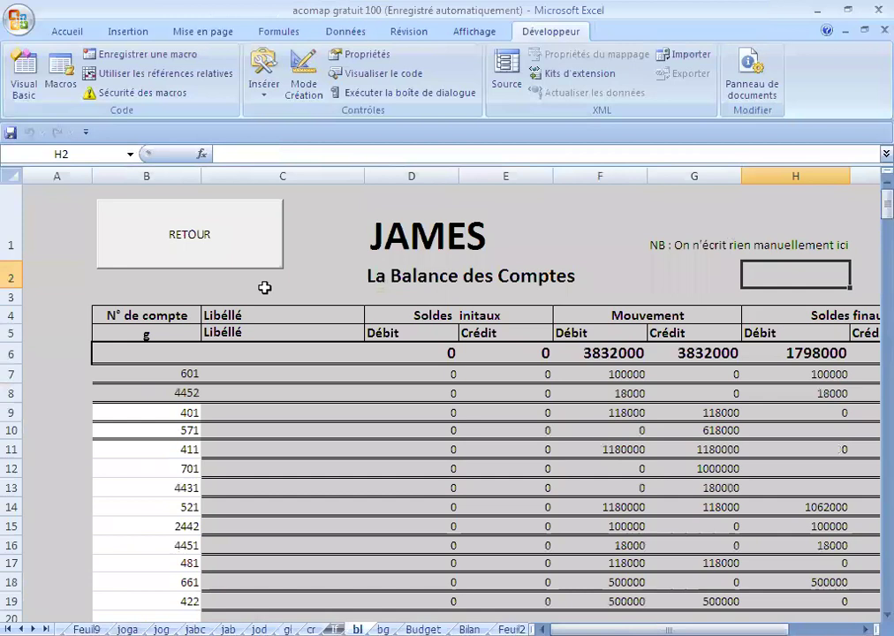
{"action": "left_click", "coordinate": [273, 372]}
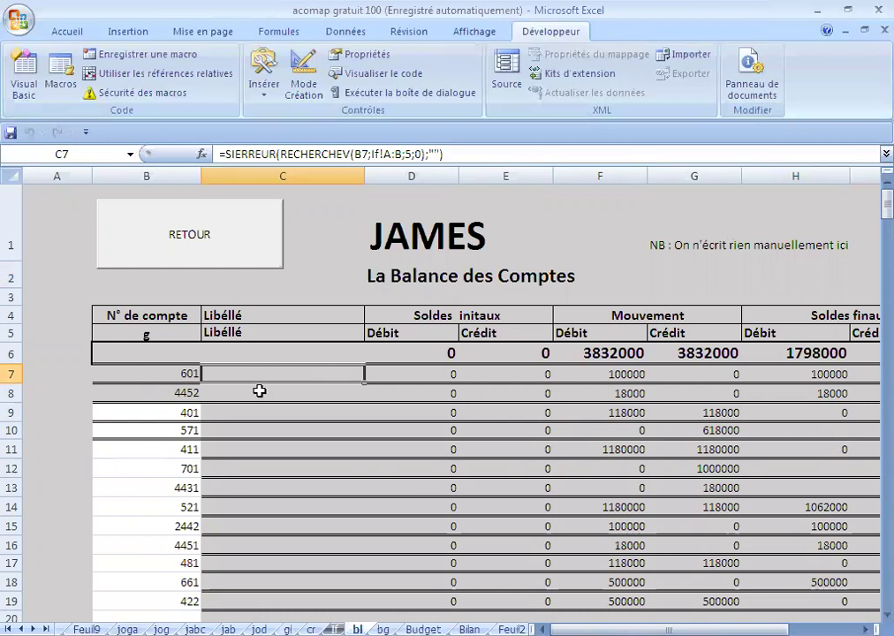
{"action": "scroll", "coordinate": [259, 391], "scroll_direction": "down", "scroll_amount": 2}
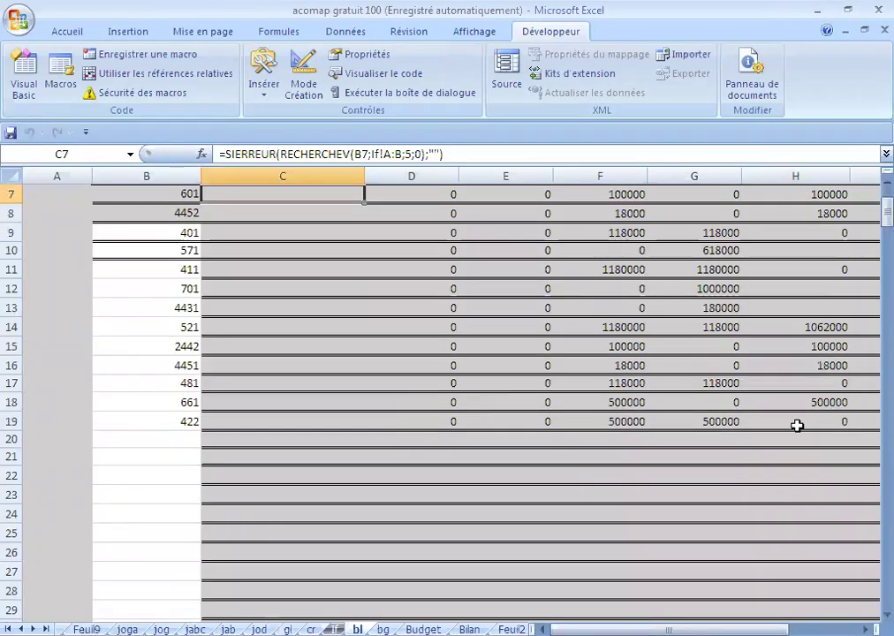
{"action": "scroll", "coordinate": [797, 426], "scroll_direction": "up", "scroll_amount": 2}
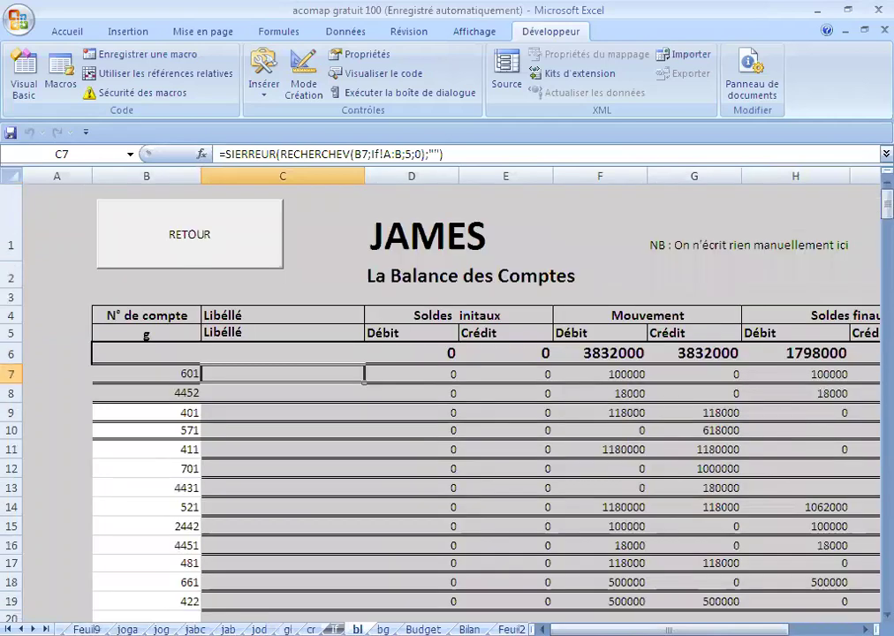
{"action": "left_click", "coordinate": [668, 629]}
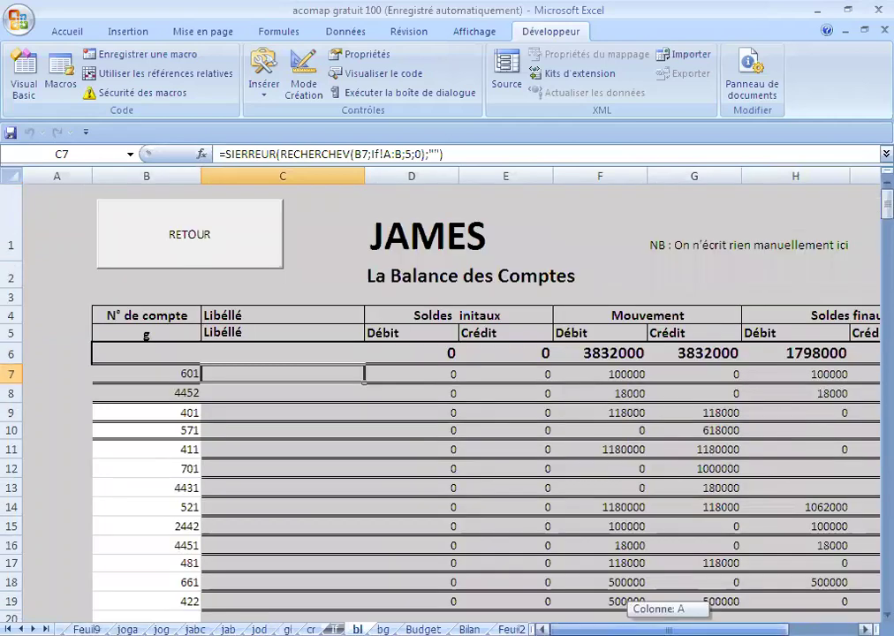
{"action": "left_click_drag", "start_coordinate": [669, 629], "coordinate": [698, 629]}
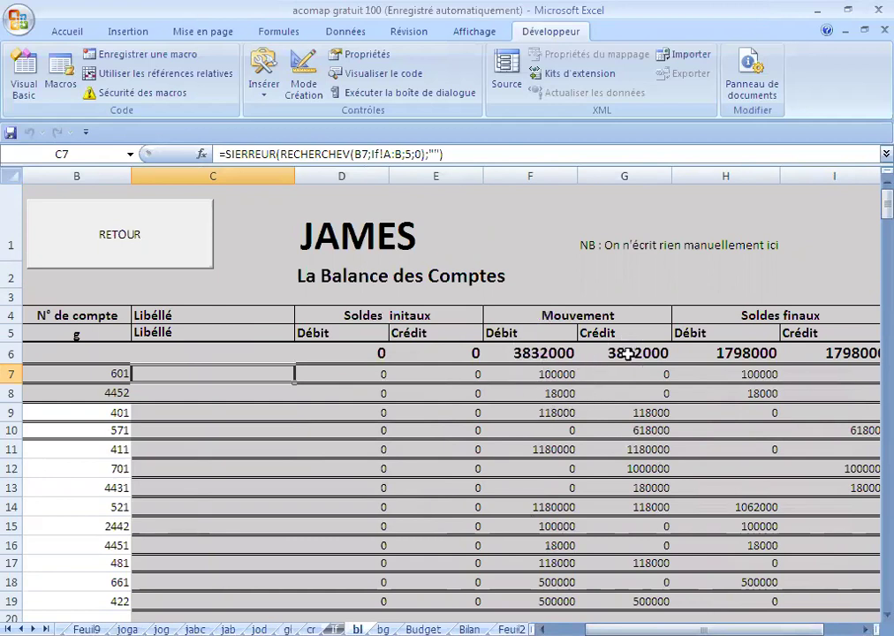
{"action": "left_click", "coordinate": [517, 353]}
{"action": "left_click", "coordinate": [618, 355]}
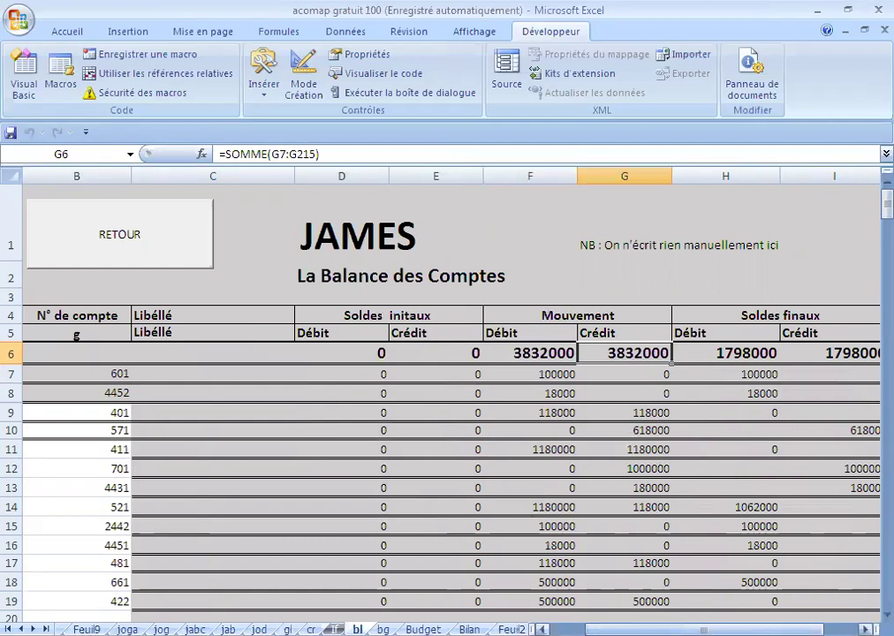
{"action": "scroll", "coordinate": [694, 565], "scroll_direction": "right", "scroll_amount": 1}
{"action": "left_click", "coordinate": [615, 355]}
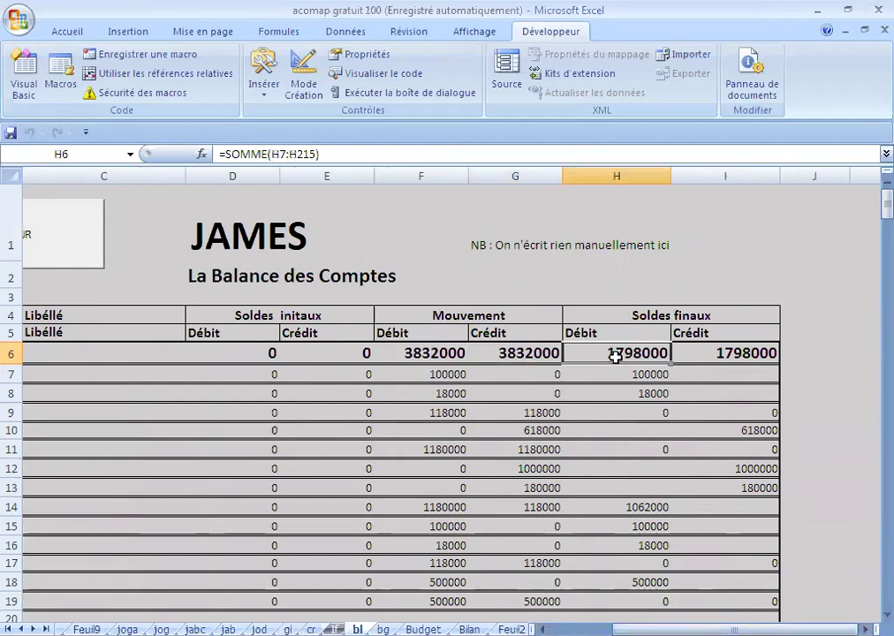
{"action": "left_click", "coordinate": [734, 350]}
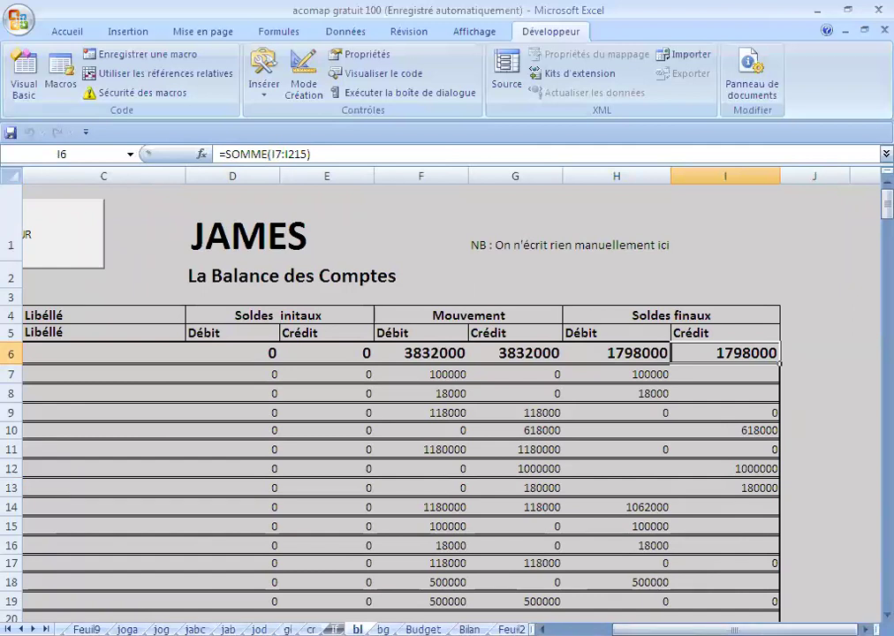
{"action": "mouse_move", "coordinate": [732, 629]}
{"action": "left_mouse_down"}
{"action": "mouse_move", "coordinate": [671, 629]}
{"action": "mouse_move", "coordinate": [733, 628]}
{"action": "left_mouse_up"}
{"action": "left_click_drag", "start_coordinate": [868, 212], "coordinate": [868, 216]}
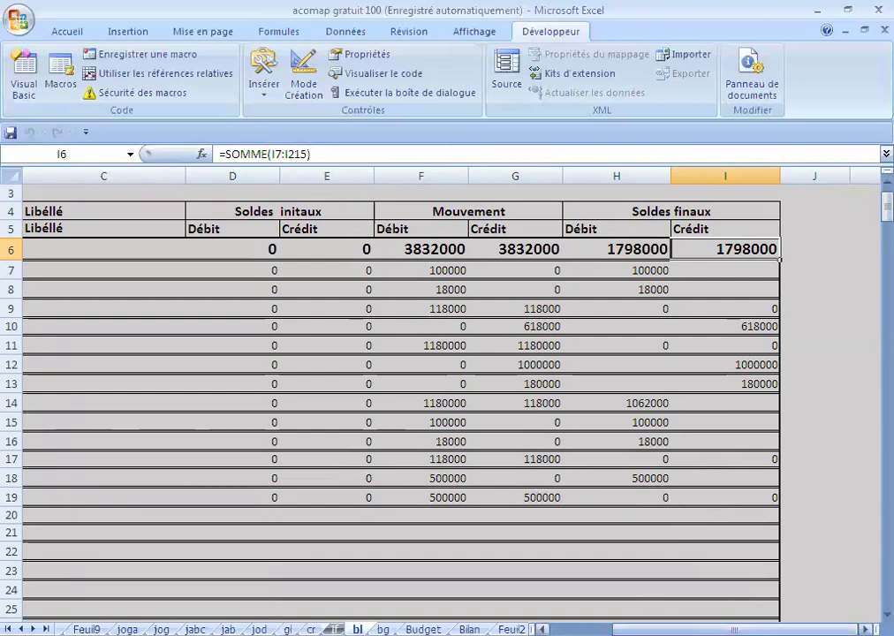
{"action": "left_click_drag", "start_coordinate": [733, 629], "coordinate": [703, 629]}
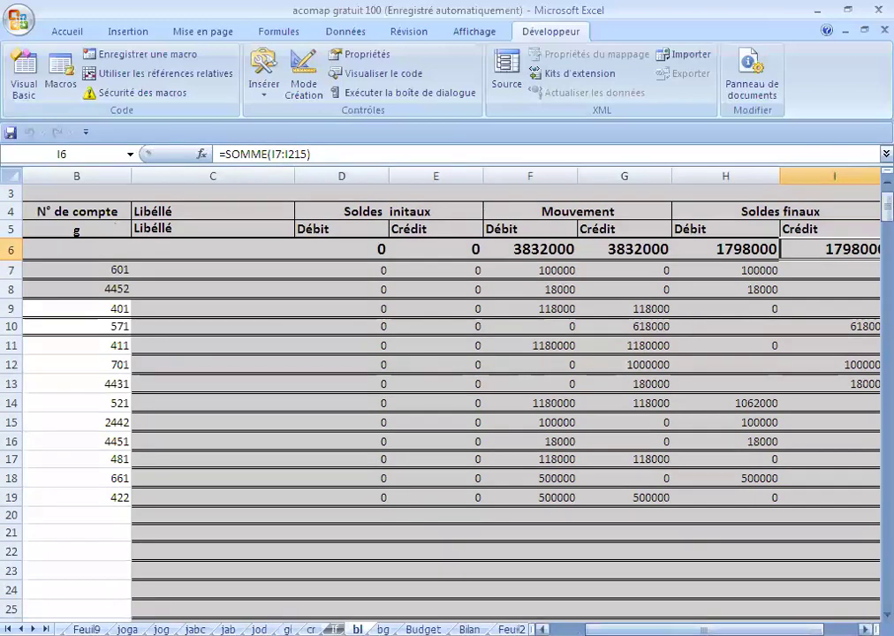
{"action": "mouse_move", "coordinate": [680, 629]}
{"action": "left_mouse_down"}
{"action": "mouse_move", "coordinate": [654, 629]}
{"action": "mouse_move", "coordinate": [698, 628]}
{"action": "mouse_move", "coordinate": [671, 629]}
{"action": "left_mouse_up"}
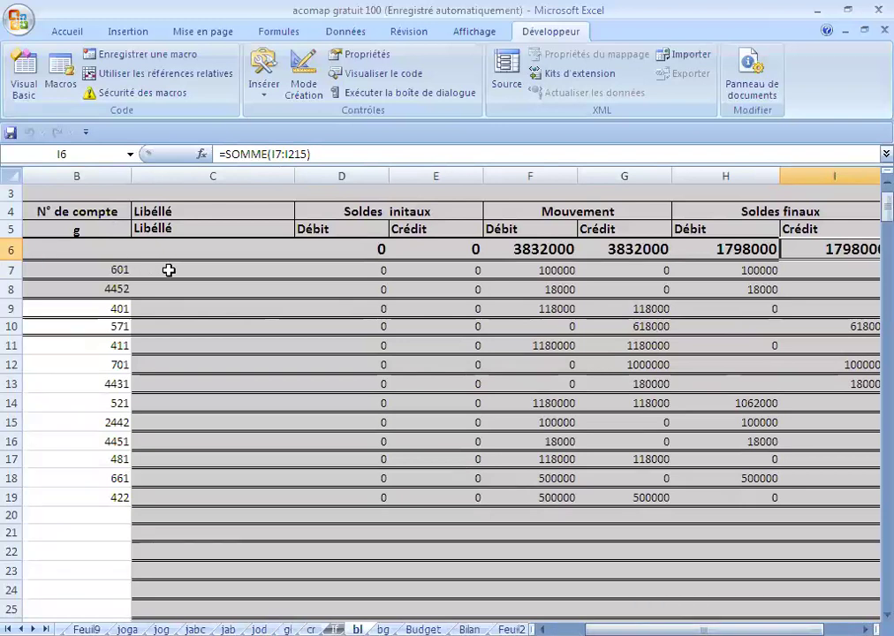
- Change the C7 label lookup formula's column index from 5 to 2
{"action": "left_click", "coordinate": [159, 267]}
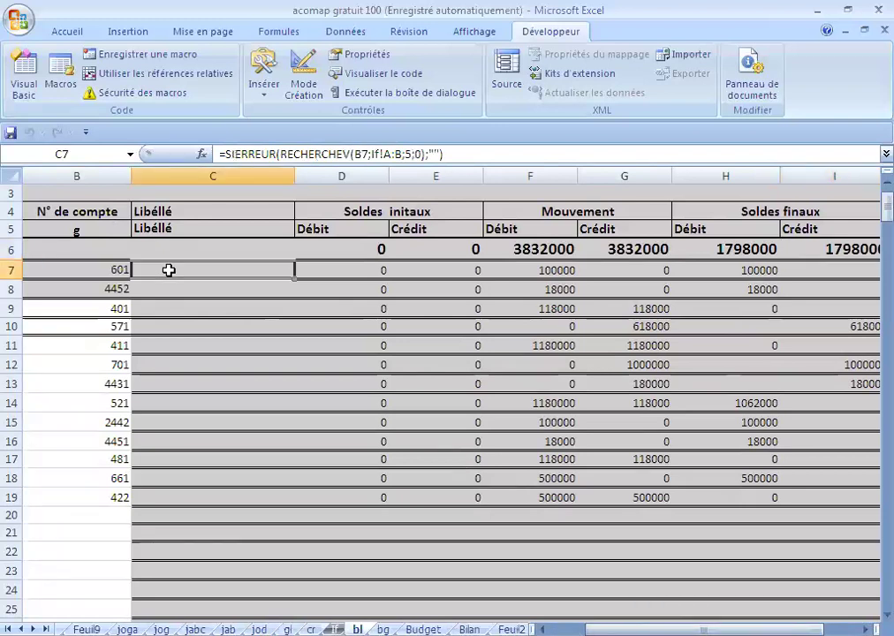
{"action": "left_click", "coordinate": [411, 150]}
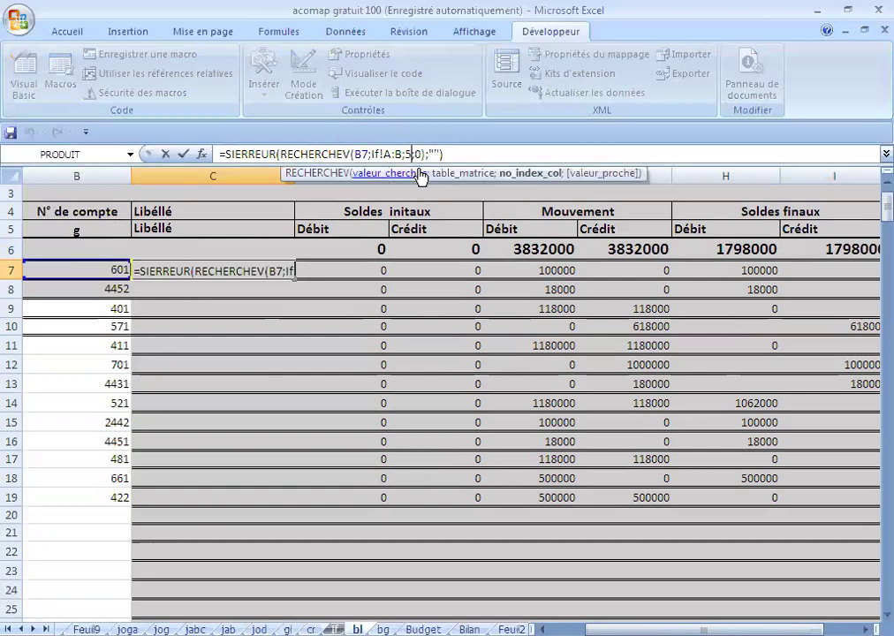
{"action": "key", "text": "BackSpace"}
{"action": "type", "text": "2"}
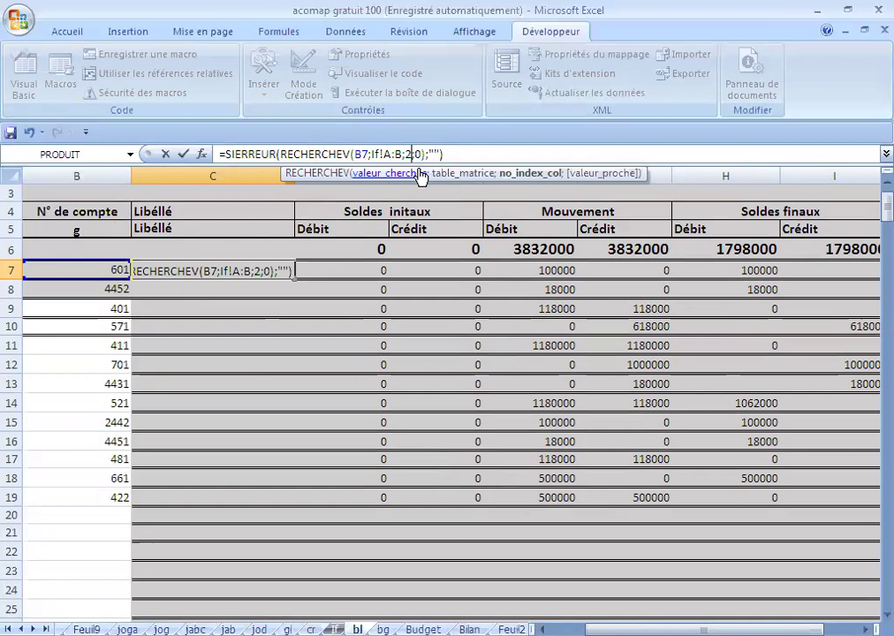
{"action": "key", "text": "Return"}
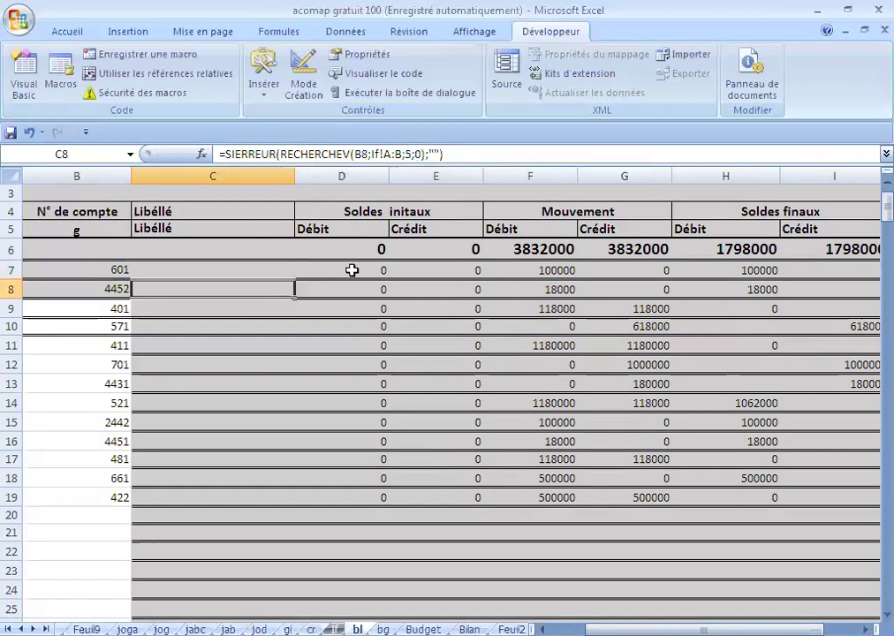
- Fill the corrected C7 label formula down to C19
{"action": "left_click", "coordinate": [166, 267]}
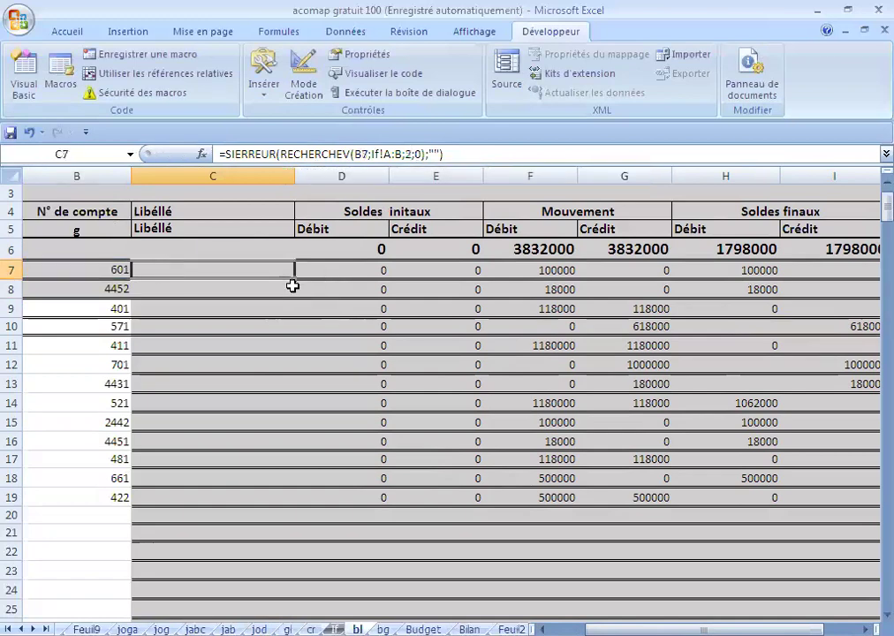
{"action": "left_click_drag", "start_coordinate": [293, 280], "coordinate": [250, 500]}
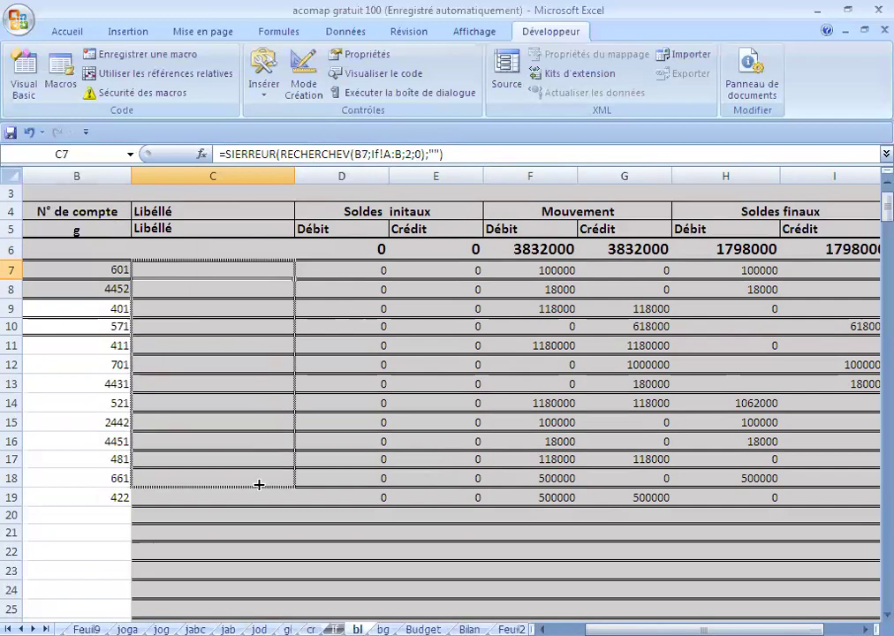
{"action": "left_click", "coordinate": [97, 271]}
- Store account numbers 601 and 4452 as text with a leading apostrophe
{"action": "double_click", "coordinate": [97, 271]}
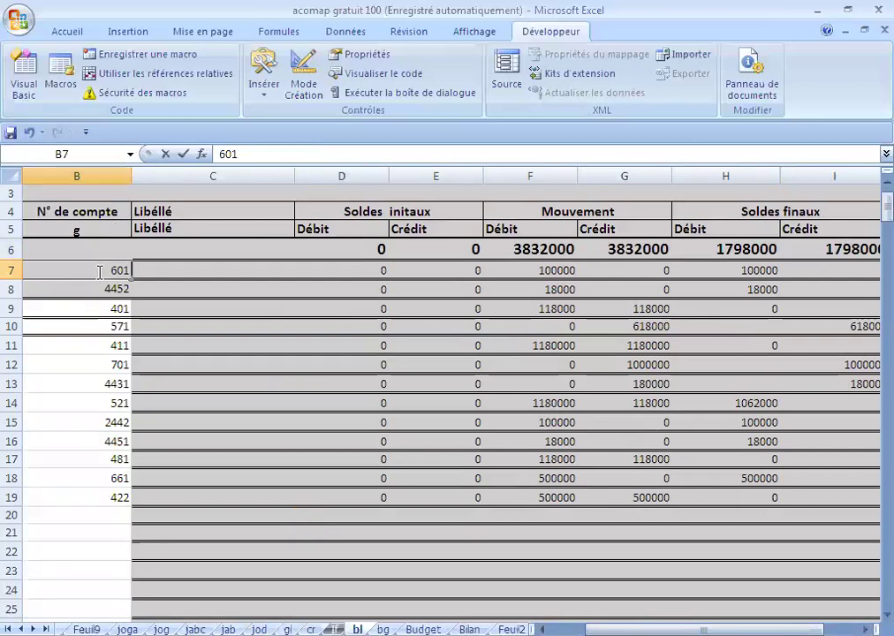
{"action": "type", "text": "'"}
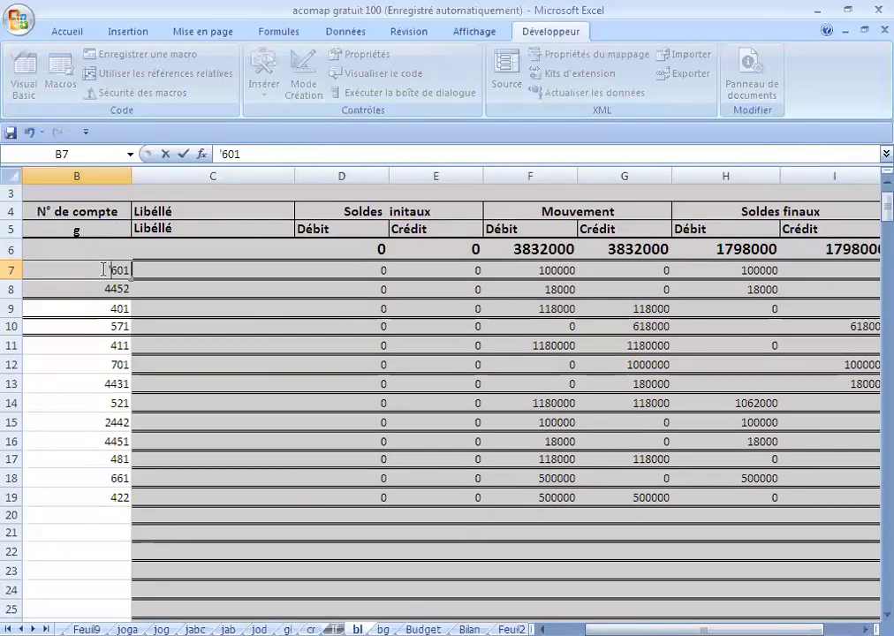
{"action": "key", "text": "Return"}
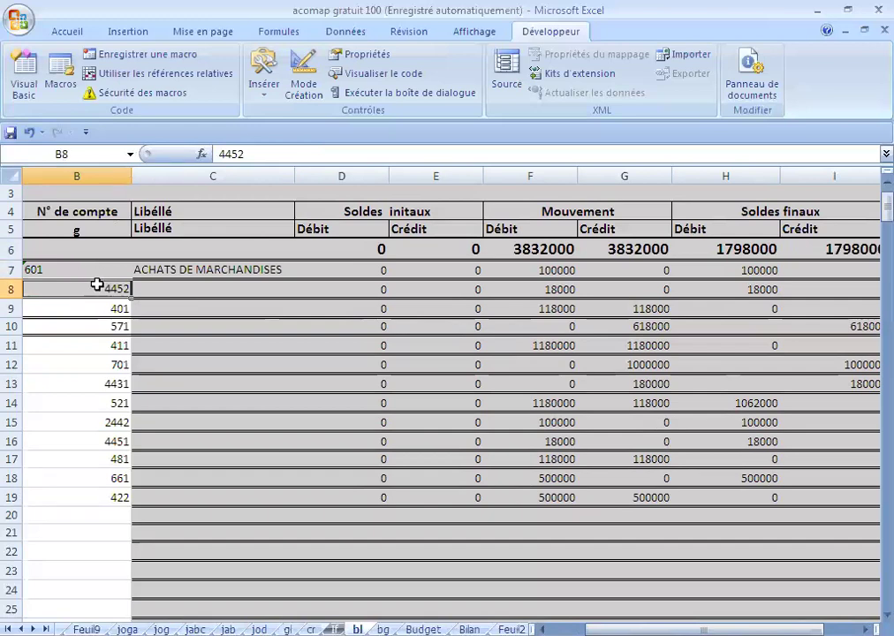
{"action": "double_click", "coordinate": [96, 287]}
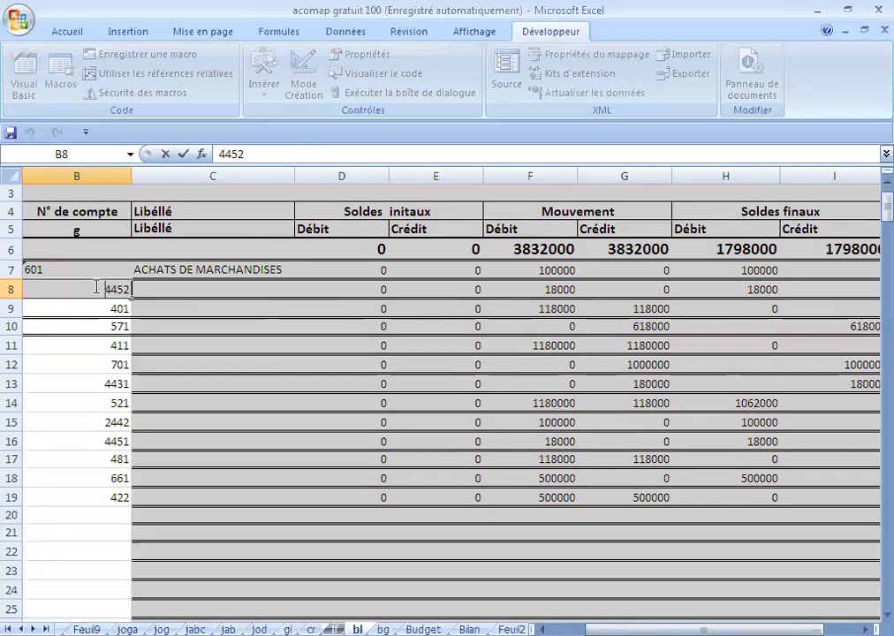
{"action": "key", "text": "Home"}
{"action": "type", "text": "'"}
{"action": "key", "text": "Return"}
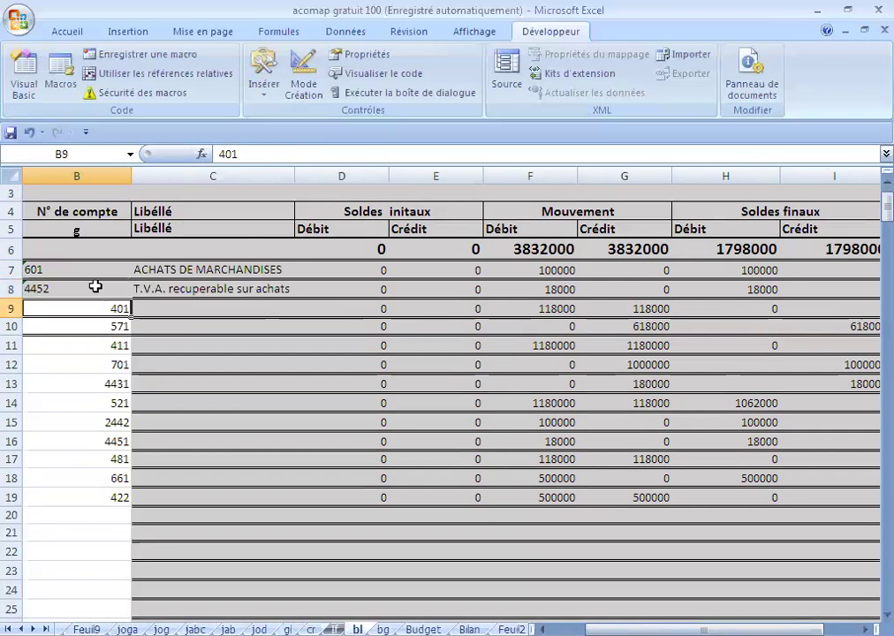
{"action": "left_click", "coordinate": [248, 386]}
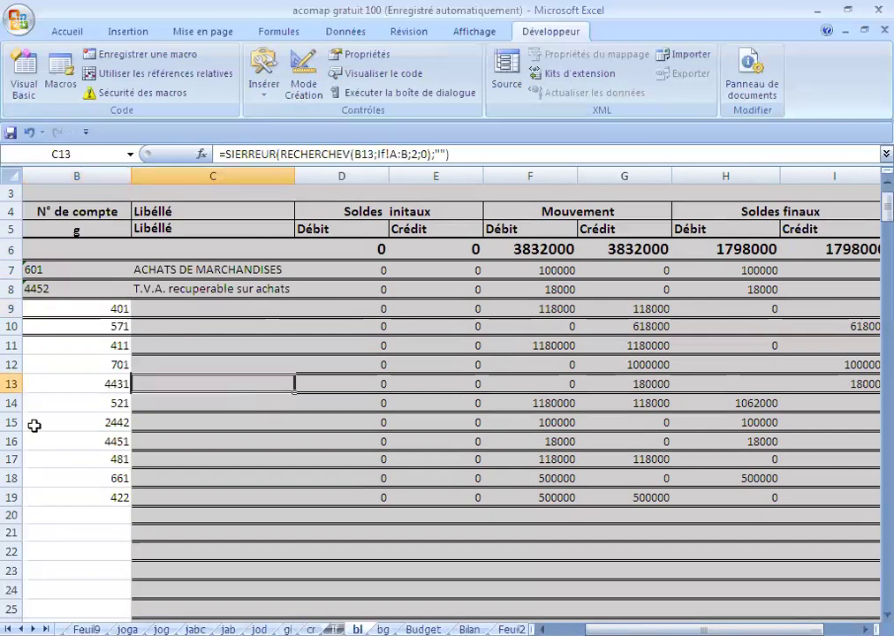
- Store account numbers 422 and 411 as text with a leading apostrophe
{"action": "double_click", "coordinate": [100, 497]}
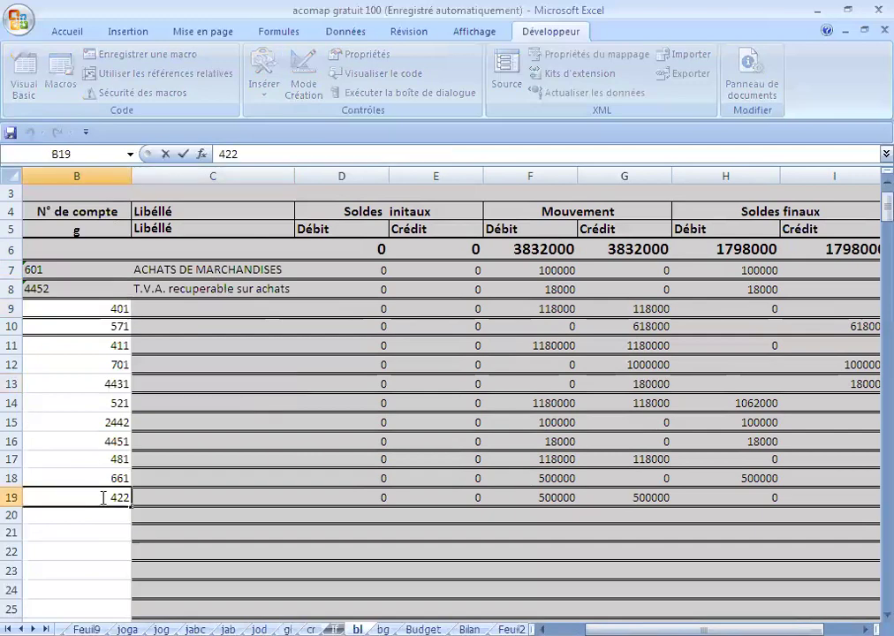
{"action": "type", "text": "'"}
{"action": "key", "text": "Return"}
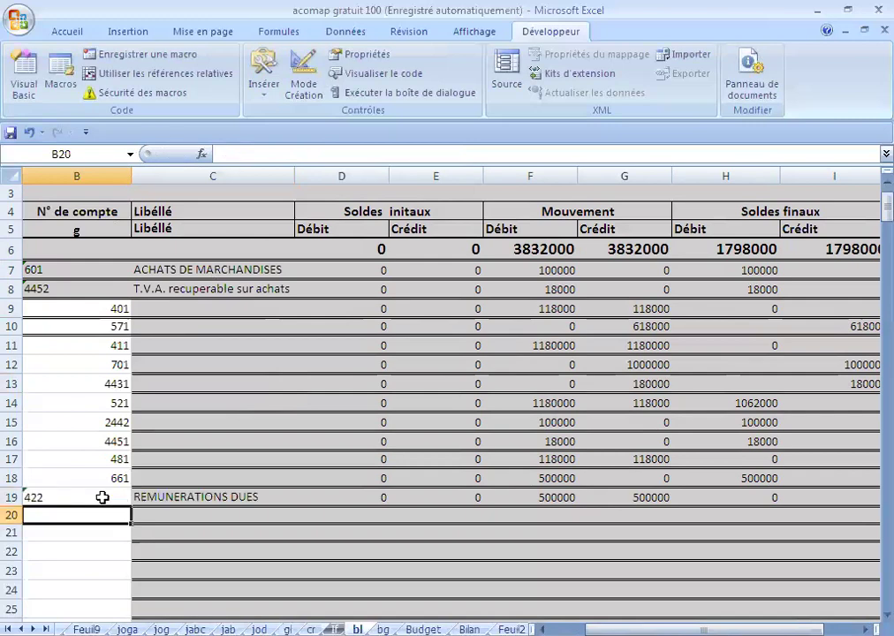
{"action": "double_click", "coordinate": [83, 342]}
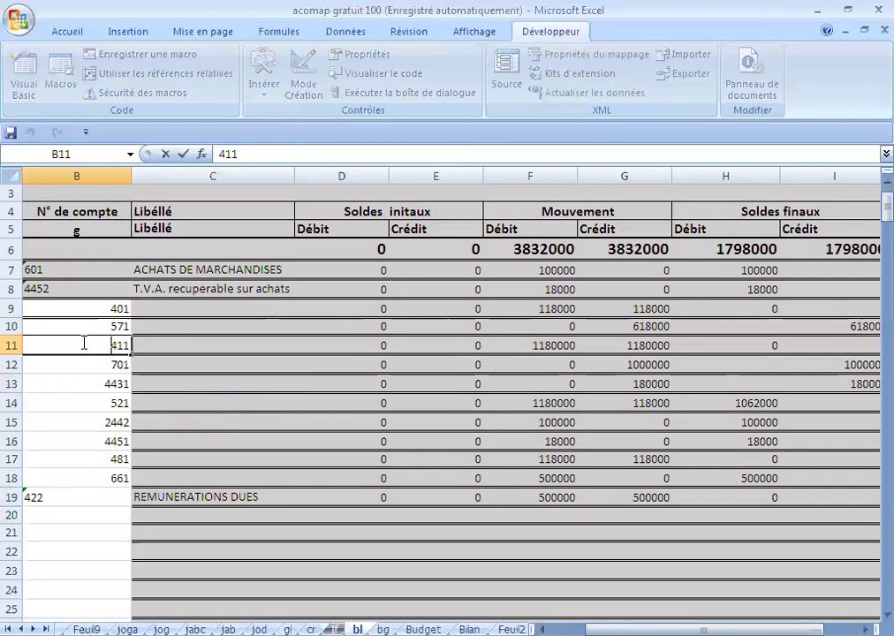
{"action": "type", "text": "'"}
{"action": "key", "text": "Return"}
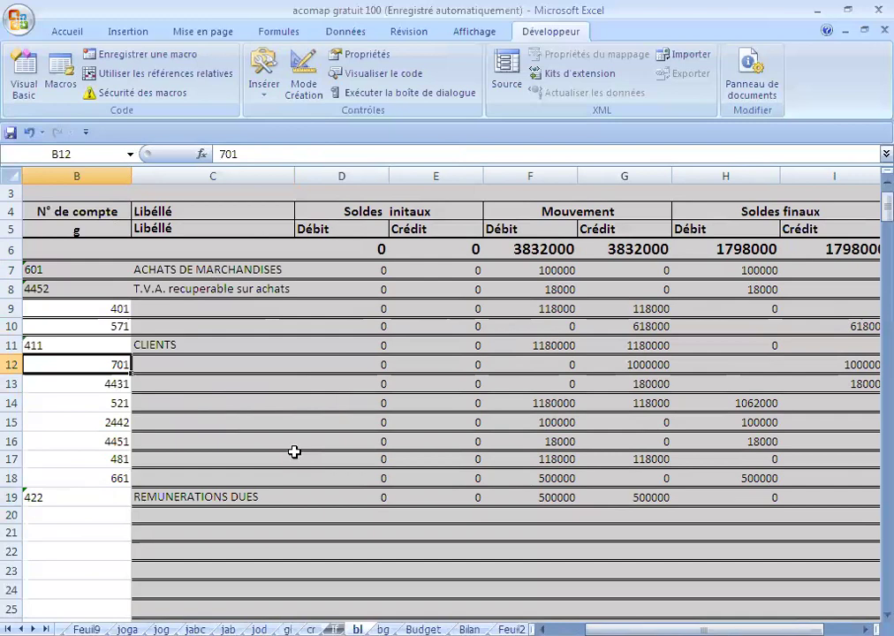
{"action": "left_click", "coordinate": [283, 422]}
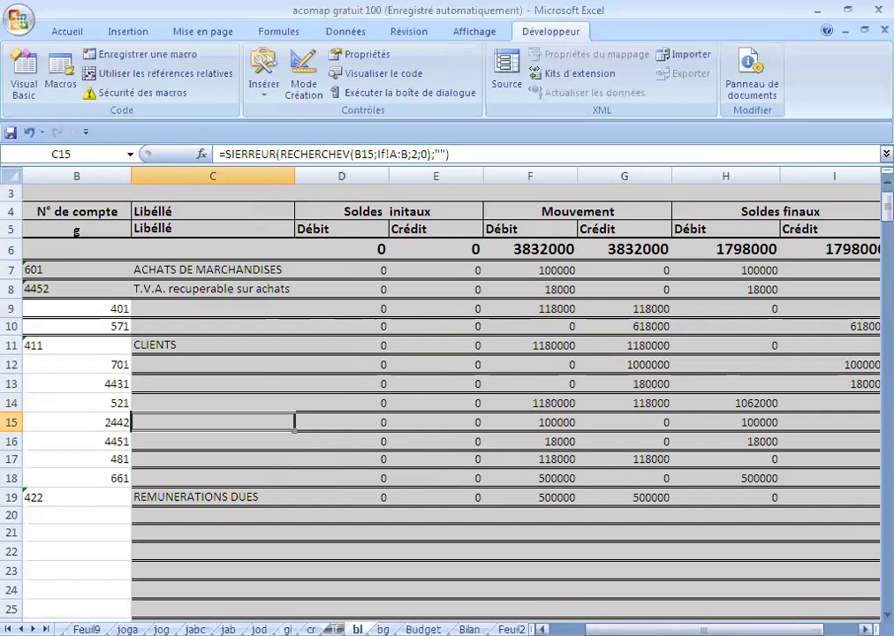
- Return to the Bilan sheet for Janvier–Décembre 2022 and look over its assets and liabilities
{"action": "mouse_move", "coordinate": [704, 629]}
{"action": "left_mouse_down"}
{"action": "mouse_move", "coordinate": [732, 629]}
{"action": "mouse_move", "coordinate": [676, 629]}
{"action": "left_mouse_up"}
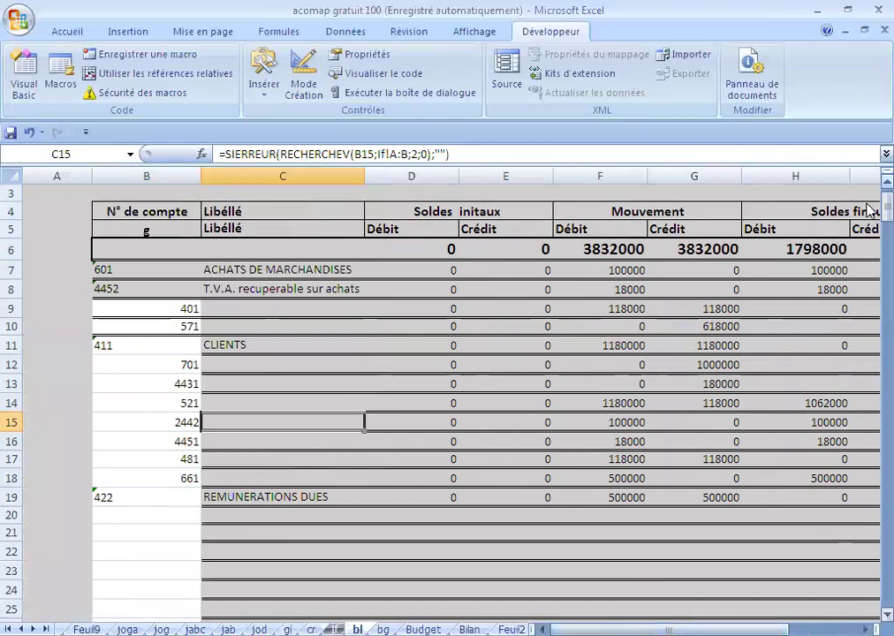
{"action": "scroll", "coordinate": [618, 194], "scroll_direction": "up", "scroll_amount": 1}
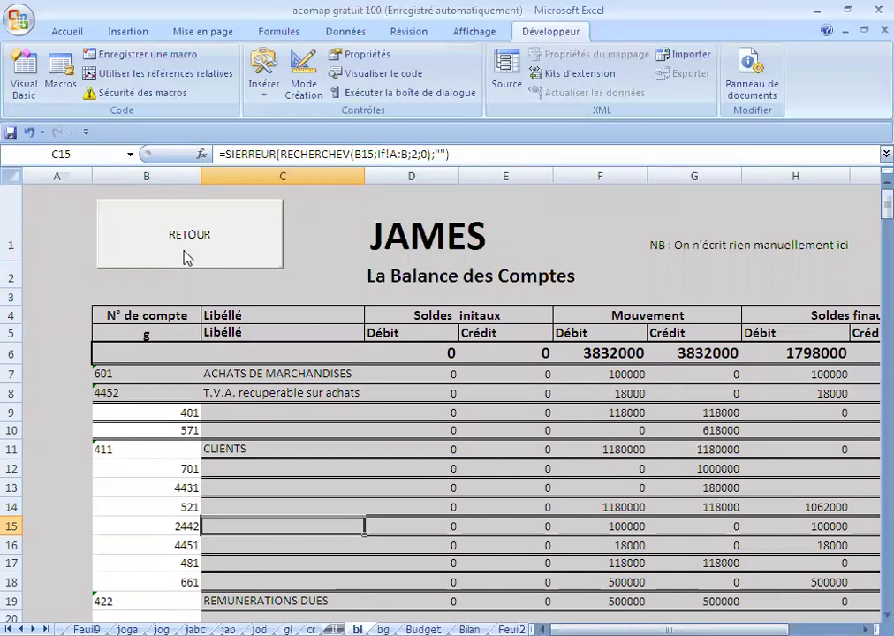
{"action": "left_click", "coordinate": [186, 256]}
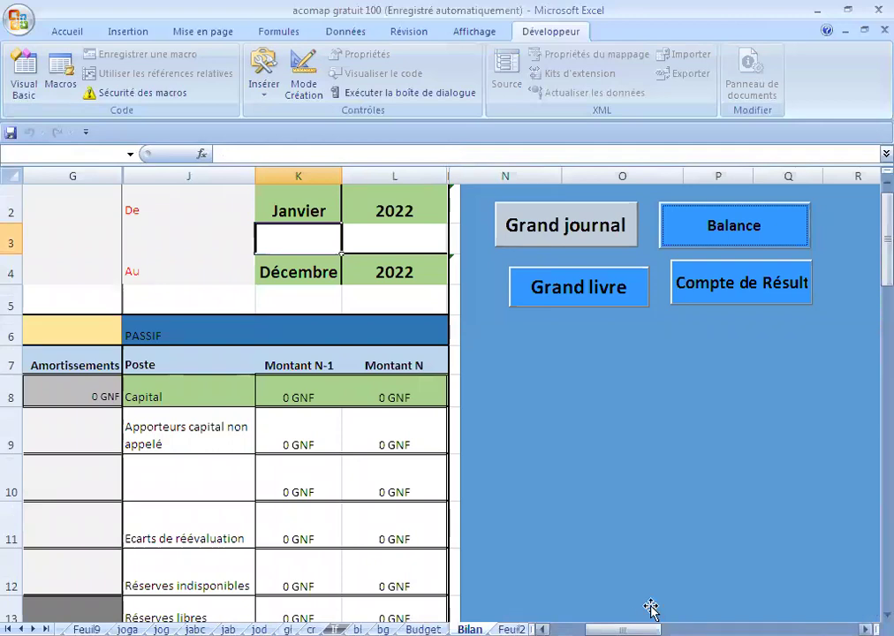
{"action": "left_click_drag", "start_coordinate": [621, 629], "coordinate": [607, 629]}
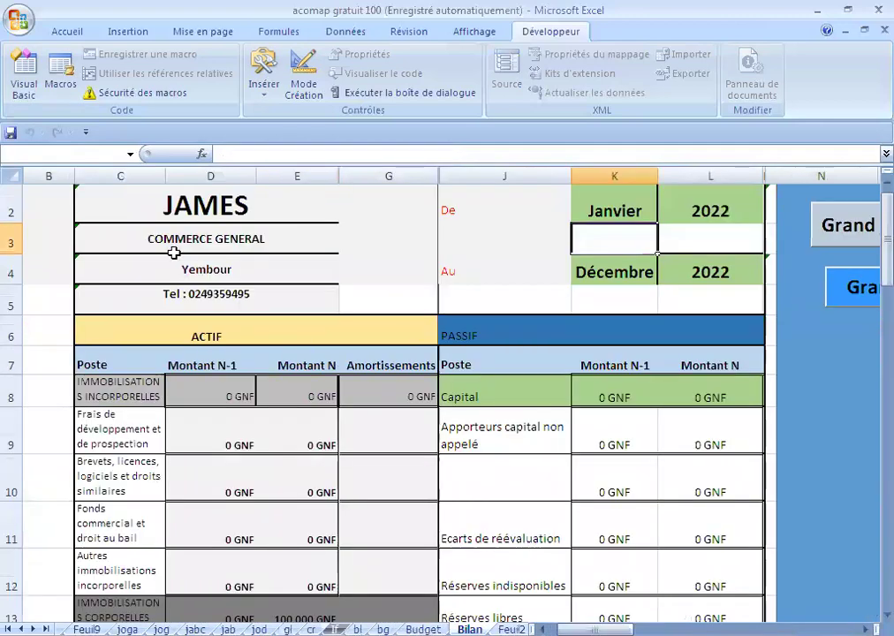
{"action": "scroll", "coordinate": [374, 377], "scroll_direction": "down", "scroll_amount": 1}
{"action": "scroll", "coordinate": [378, 376], "scroll_direction": "down", "scroll_amount": 2}
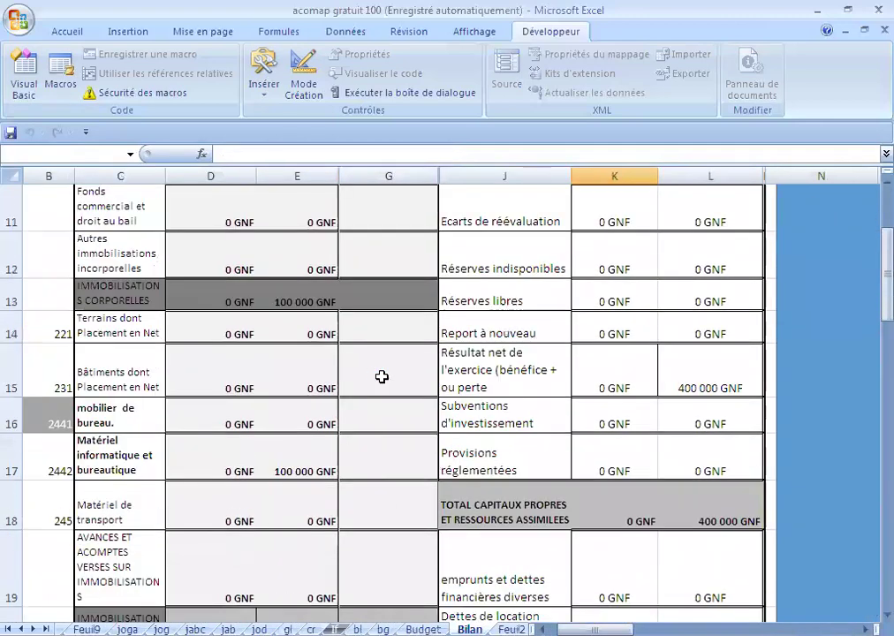
{"action": "scroll", "coordinate": [380, 375], "scroll_direction": "up", "scroll_amount": 4}
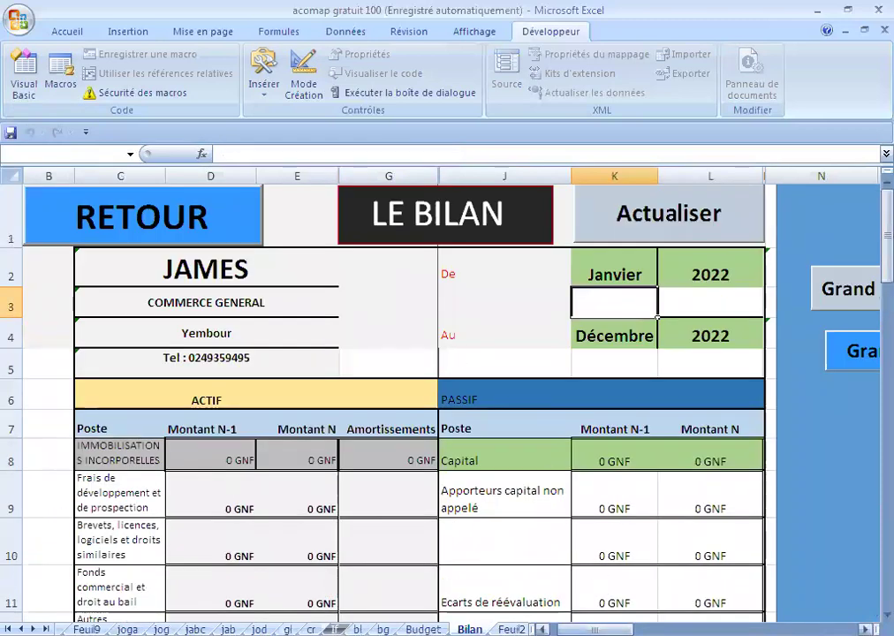
{"action": "scroll", "coordinate": [727, 461], "scroll_direction": "right", "scroll_amount": 2}
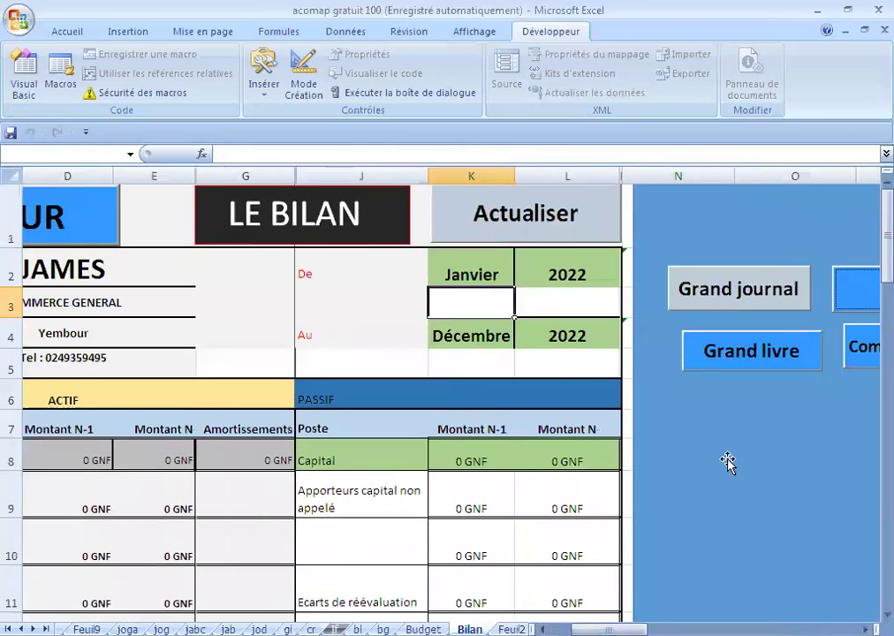
{"action": "left_click", "coordinate": [740, 302]}
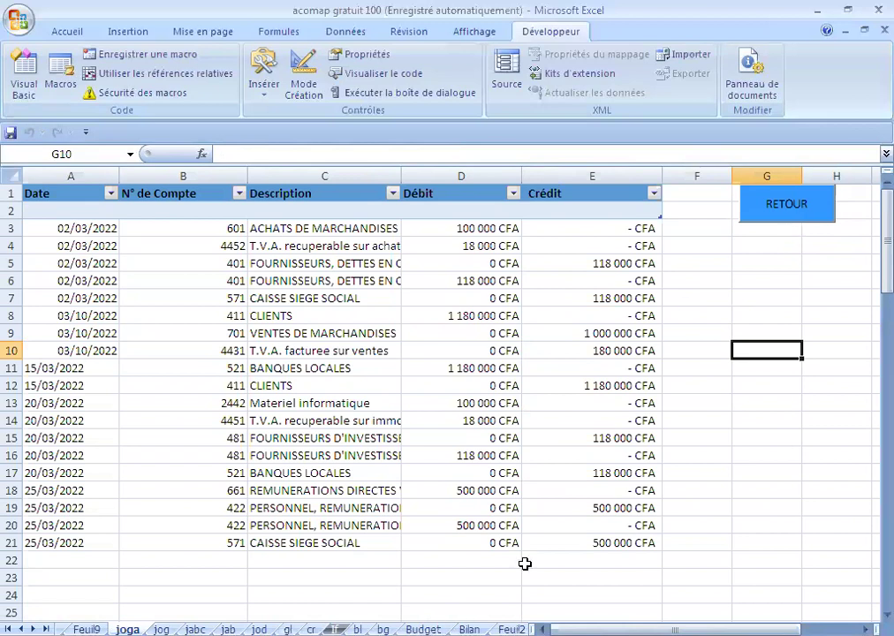
{"action": "left_click", "coordinate": [469, 629]}
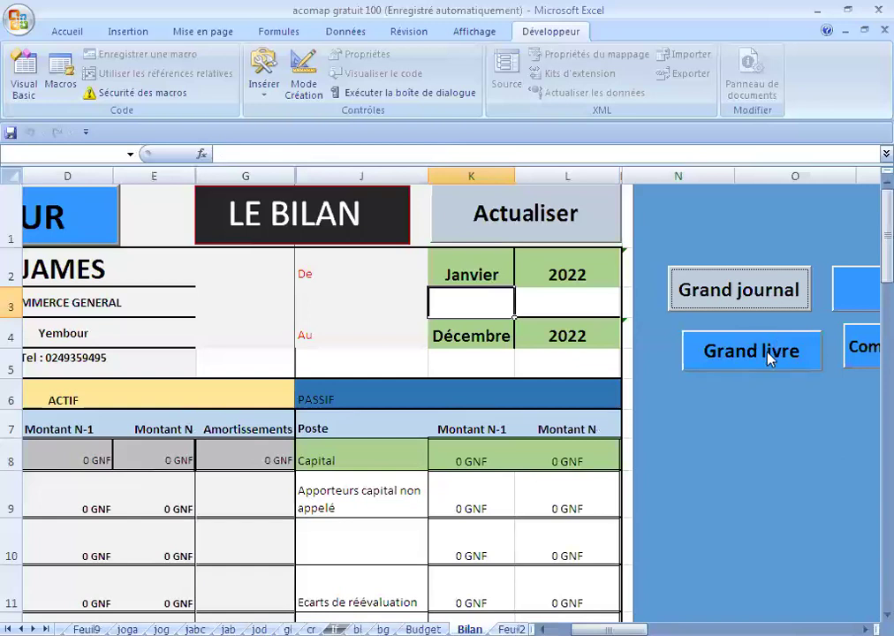
{"action": "left_click", "coordinate": [865, 371]}
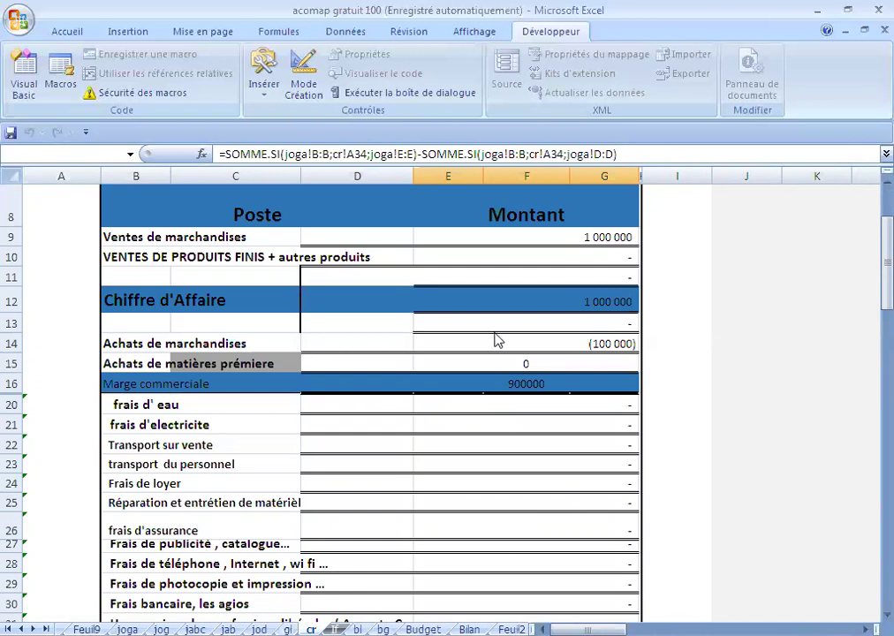
{"action": "left_click", "coordinate": [413, 309]}
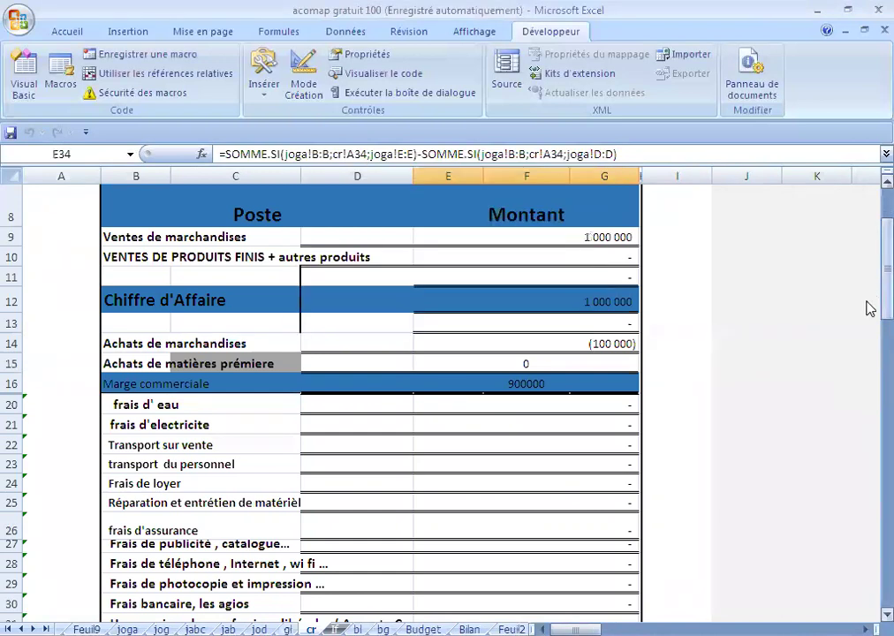
{"action": "mouse_move", "coordinate": [870, 352]}
{"action": "left_mouse_down"}
{"action": "mouse_move", "coordinate": [869, 413]}
{"action": "mouse_move", "coordinate": [870, 313]}
{"action": "mouse_move", "coordinate": [868, 377]}
{"action": "left_mouse_up"}
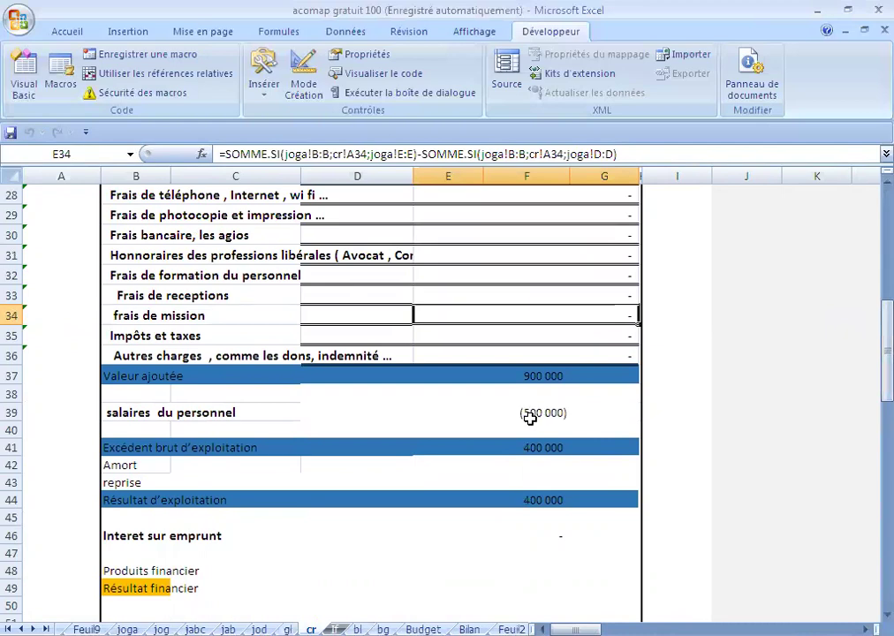
{"action": "scroll", "coordinate": [693, 403], "scroll_direction": "down", "scroll_amount": 3}
{"action": "scroll", "coordinate": [698, 407], "scroll_direction": "down", "scroll_amount": 1}
{"action": "scroll", "coordinate": [698, 406], "scroll_direction": "up", "scroll_amount": 3}
{"action": "scroll", "coordinate": [698, 406], "scroll_direction": "up", "scroll_amount": 1}
{"action": "scroll", "coordinate": [698, 406], "scroll_direction": "up", "scroll_amount": 5}
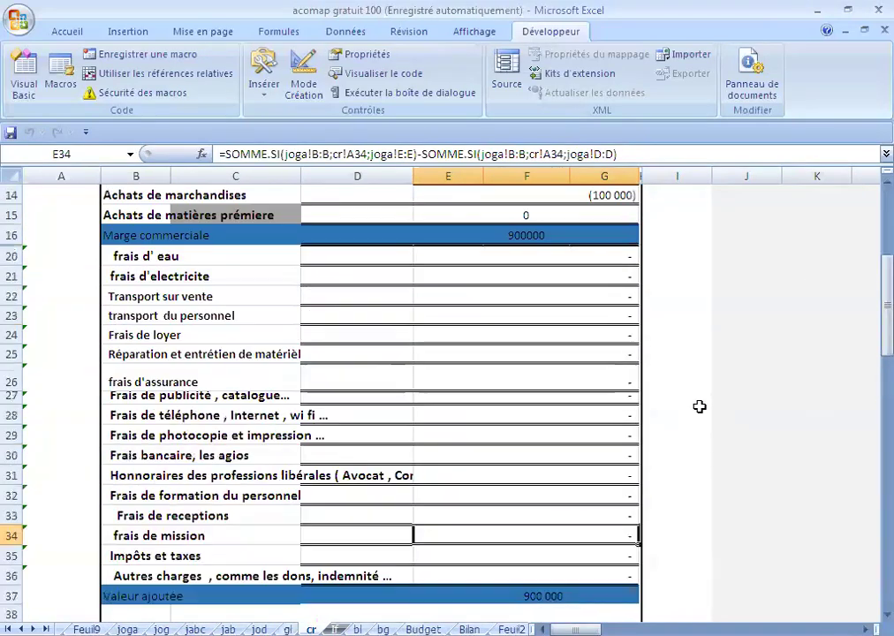
{"action": "scroll", "coordinate": [699, 406], "scroll_direction": "up", "scroll_amount": 1}
{"action": "scroll", "coordinate": [696, 405], "scroll_direction": "up", "scroll_amount": 3}
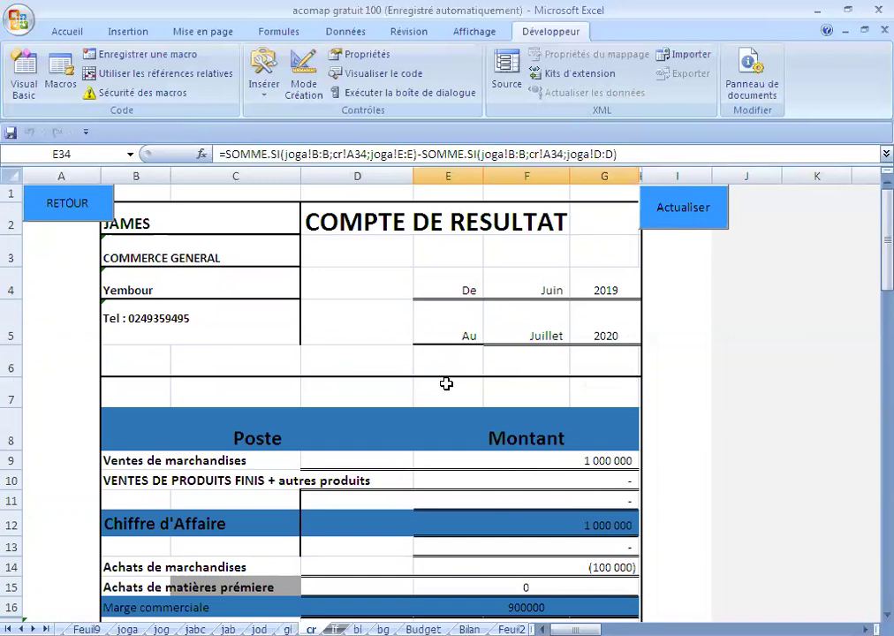
{"action": "left_click", "coordinate": [685, 352]}
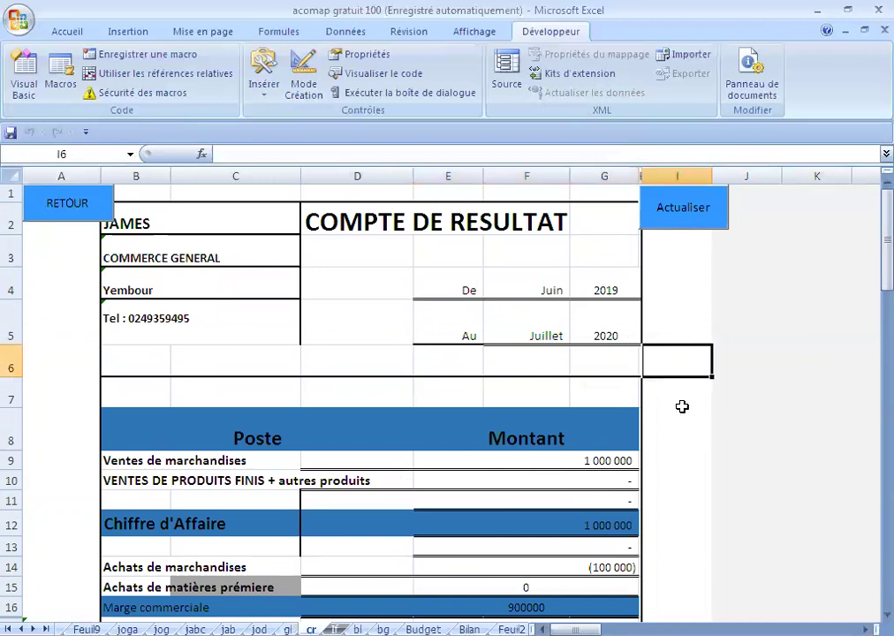
{"action": "left_click", "coordinate": [683, 397]}
{"action": "left_click", "coordinate": [694, 314]}
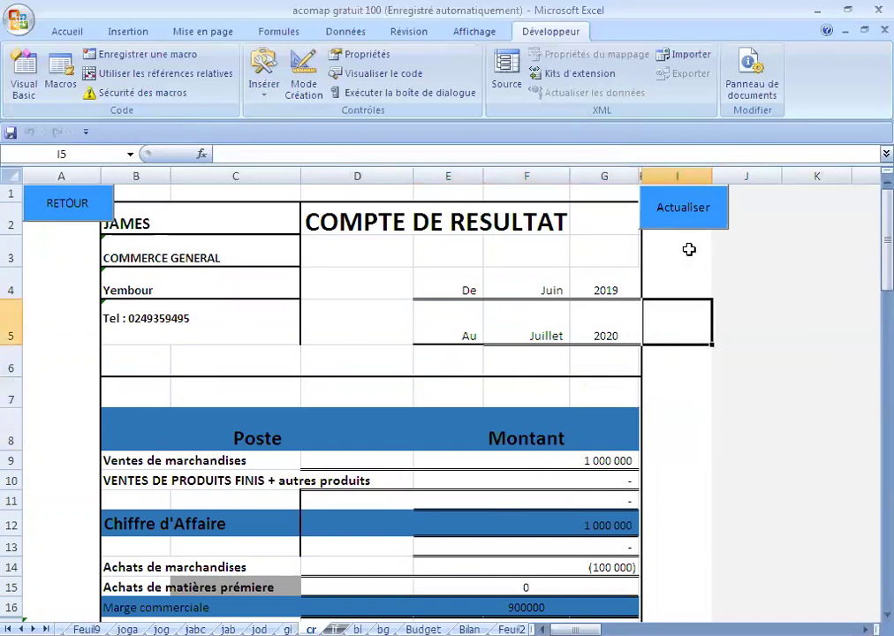
{"action": "left_click", "coordinate": [678, 275]}
{"action": "left_click", "coordinate": [738, 323]}
{"action": "left_click", "coordinate": [685, 324]}
{"action": "scroll", "coordinate": [869, 362], "scroll_direction": "down", "scroll_amount": 10}
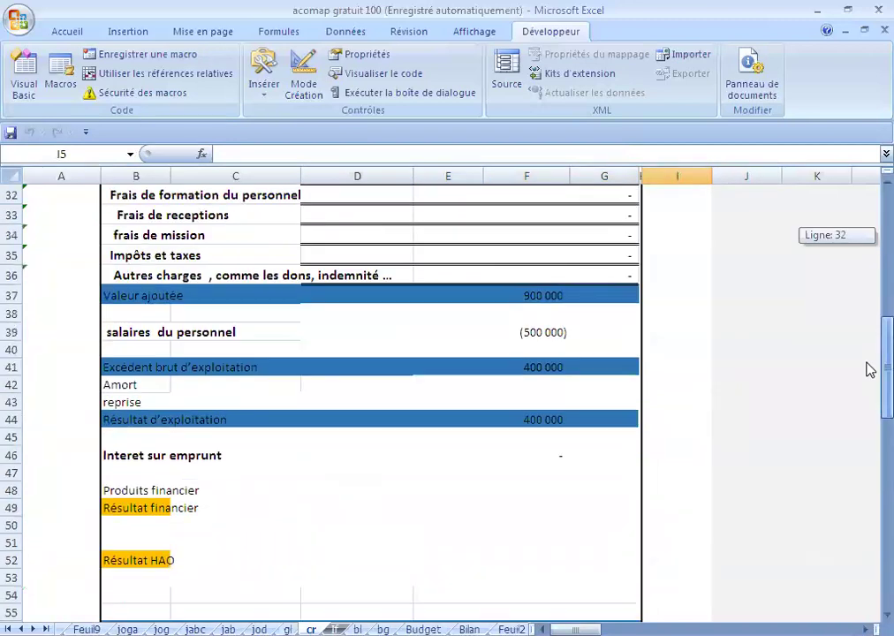
{"action": "mouse_move", "coordinate": [867, 356]}
{"action": "left_mouse_down"}
{"action": "mouse_move", "coordinate": [870, 253]}
{"action": "mouse_move", "coordinate": [869, 379]}
{"action": "mouse_move", "coordinate": [869, 274]}
{"action": "left_mouse_up"}
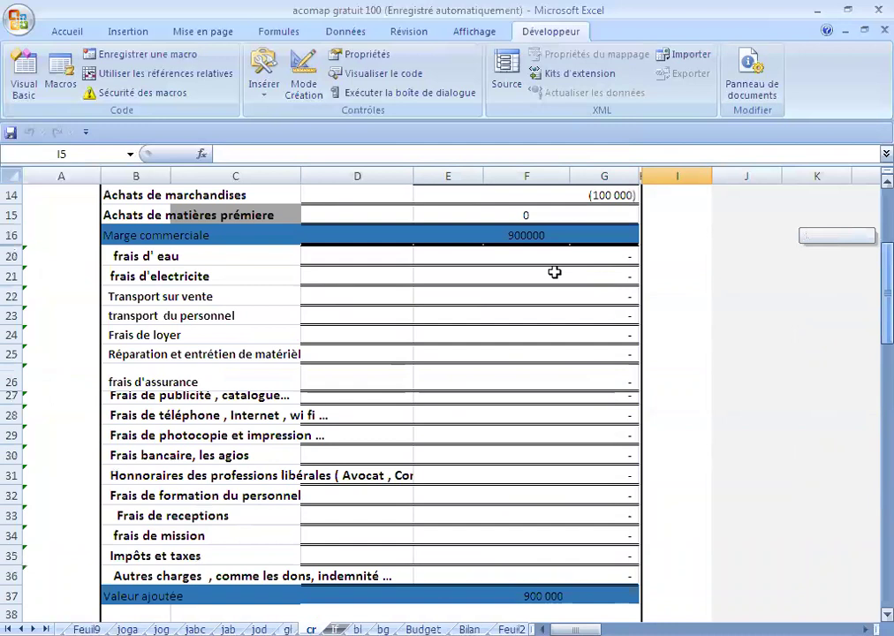
{"action": "scroll", "coordinate": [553, 271], "scroll_direction": "up", "scroll_amount": 1}
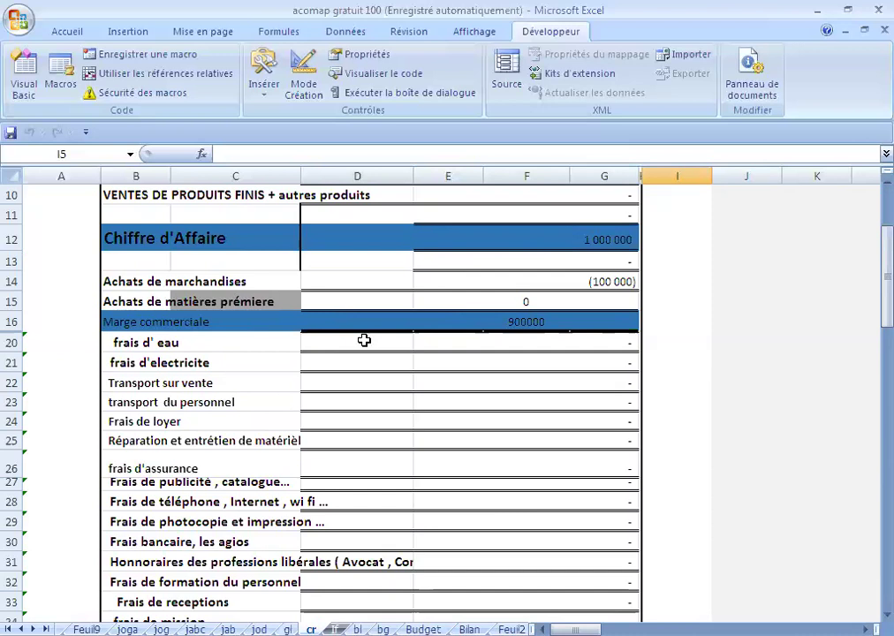
- Check the Marge commerciale formula in F16 and the Valeur ajoutée formula
{"action": "left_click", "coordinate": [472, 323]}
{"action": "left_click", "coordinate": [530, 324]}
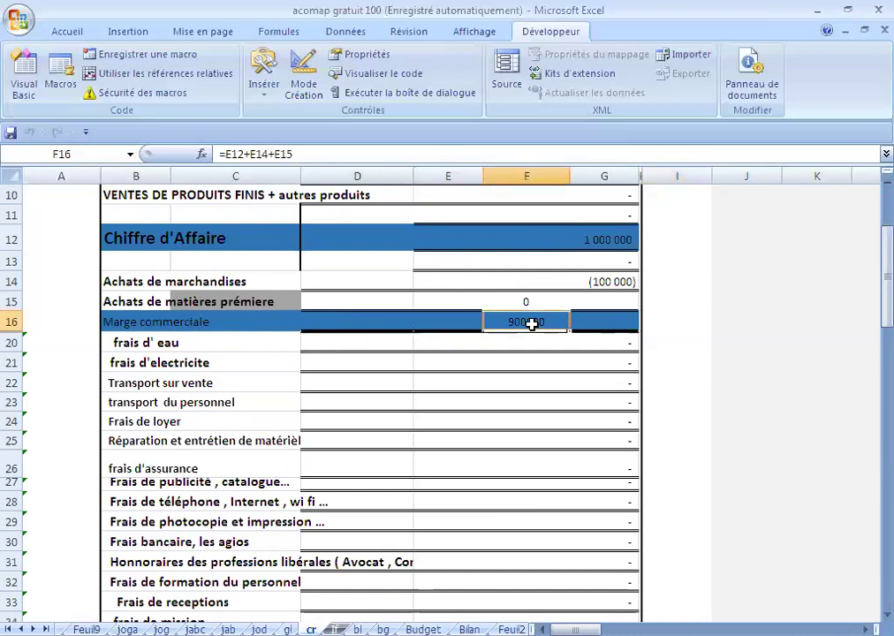
{"action": "scroll", "coordinate": [561, 379], "scroll_direction": "down", "scroll_amount": 3}
{"action": "scroll", "coordinate": [562, 378], "scroll_direction": "down", "scroll_amount": 1}
{"action": "scroll", "coordinate": [459, 418], "scroll_direction": "down", "scroll_amount": 1}
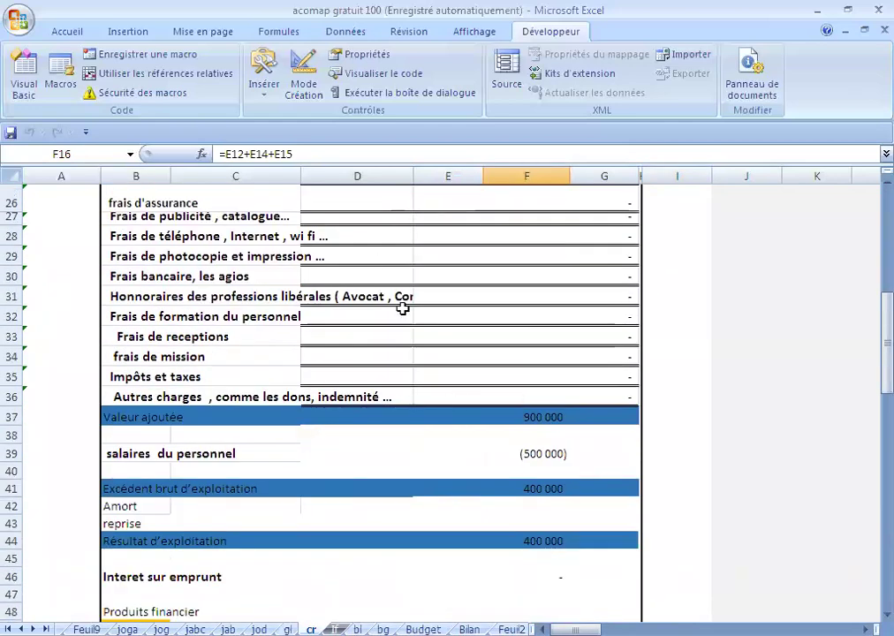
{"action": "scroll", "coordinate": [401, 308], "scroll_direction": "up", "scroll_amount": 2}
{"action": "scroll", "coordinate": [402, 308], "scroll_direction": "up", "scroll_amount": 1}
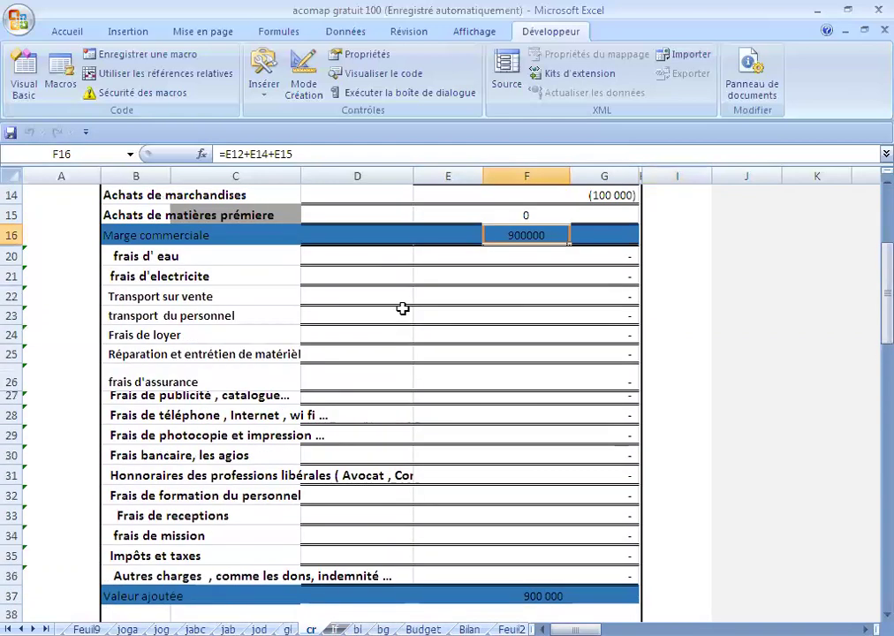
{"action": "scroll", "coordinate": [402, 309], "scroll_direction": "down", "scroll_amount": 1}
{"action": "scroll", "coordinate": [402, 308], "scroll_direction": "down", "scroll_amount": 3}
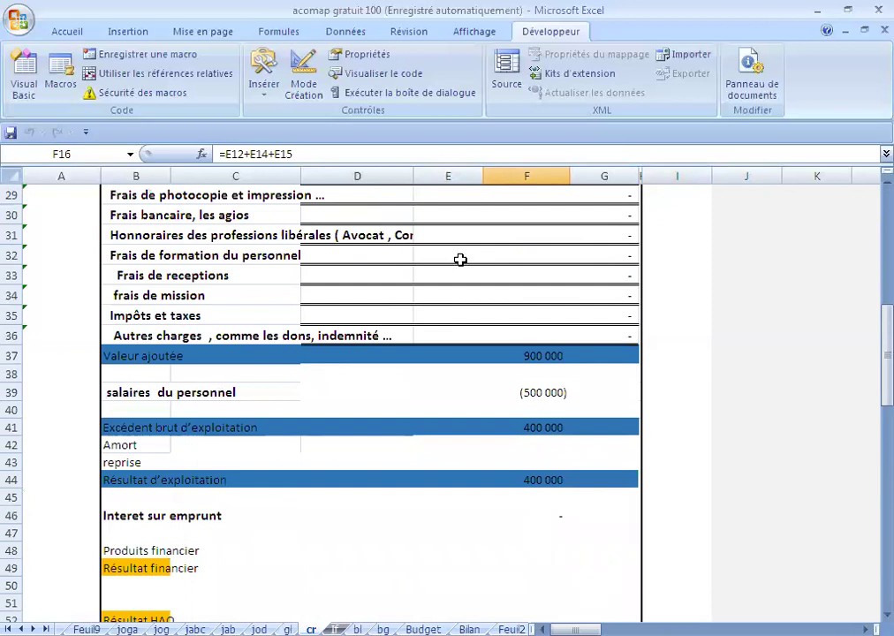
{"action": "scroll", "coordinate": [459, 260], "scroll_direction": "up", "scroll_amount": 1}
{"action": "scroll", "coordinate": [455, 291], "scroll_direction": "down", "scroll_amount": 1}
{"action": "left_click", "coordinate": [541, 356]}
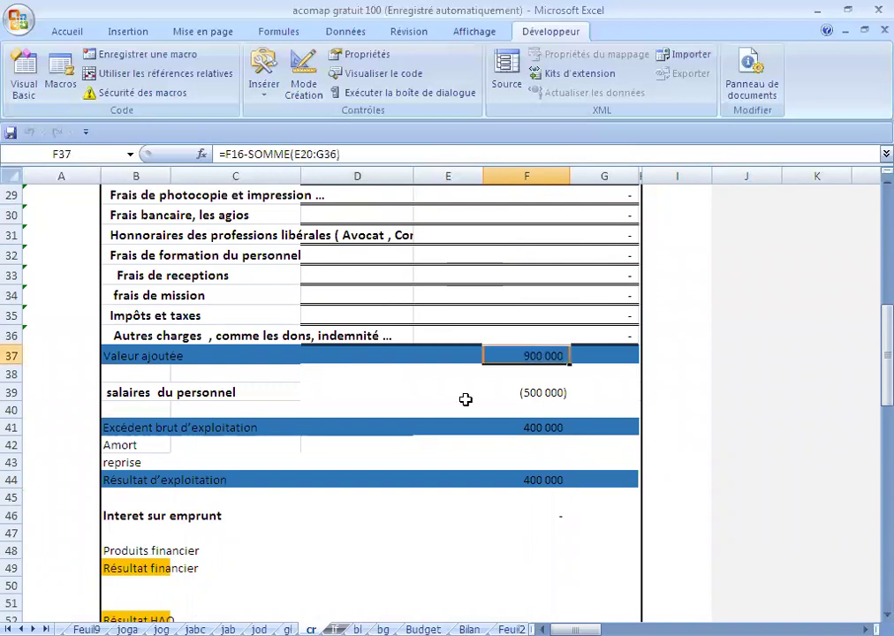
- Check the salaries formula in F39, Excédent brut d'exploitation and Résultat d'exploitation in F44
{"action": "left_click", "coordinate": [132, 393]}
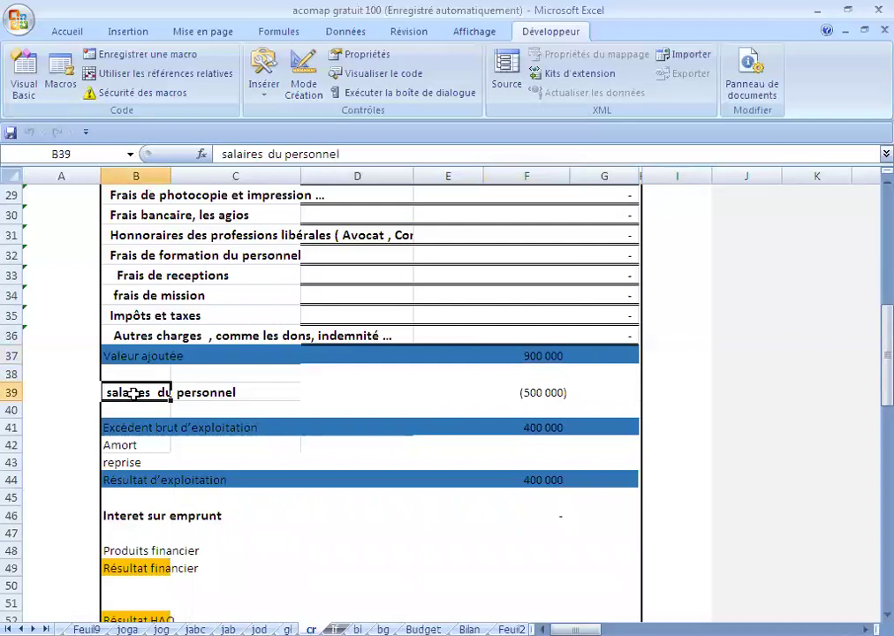
{"action": "left_click", "coordinate": [229, 391]}
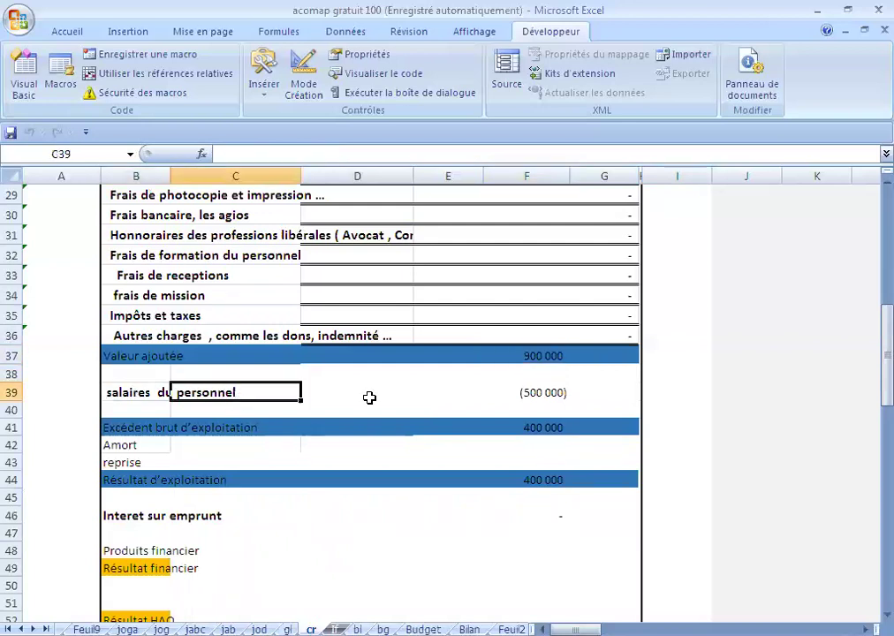
{"action": "left_click", "coordinate": [524, 393]}
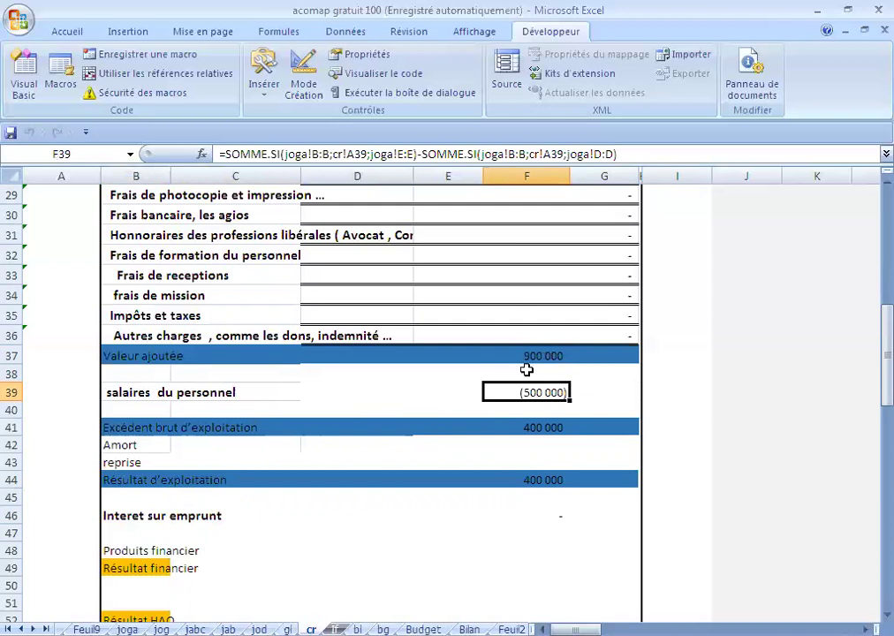
{"action": "left_click", "coordinate": [524, 430]}
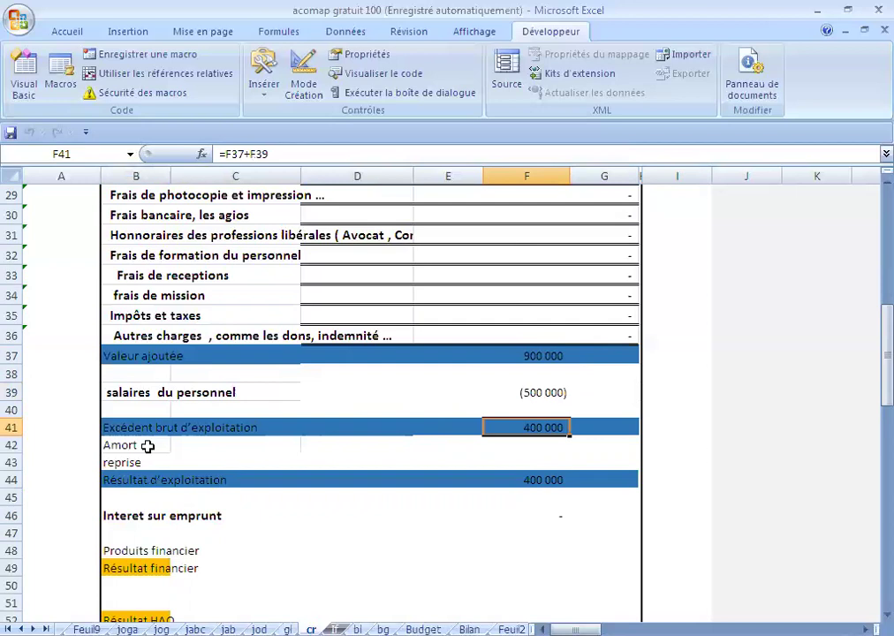
{"action": "left_click", "coordinate": [139, 447]}
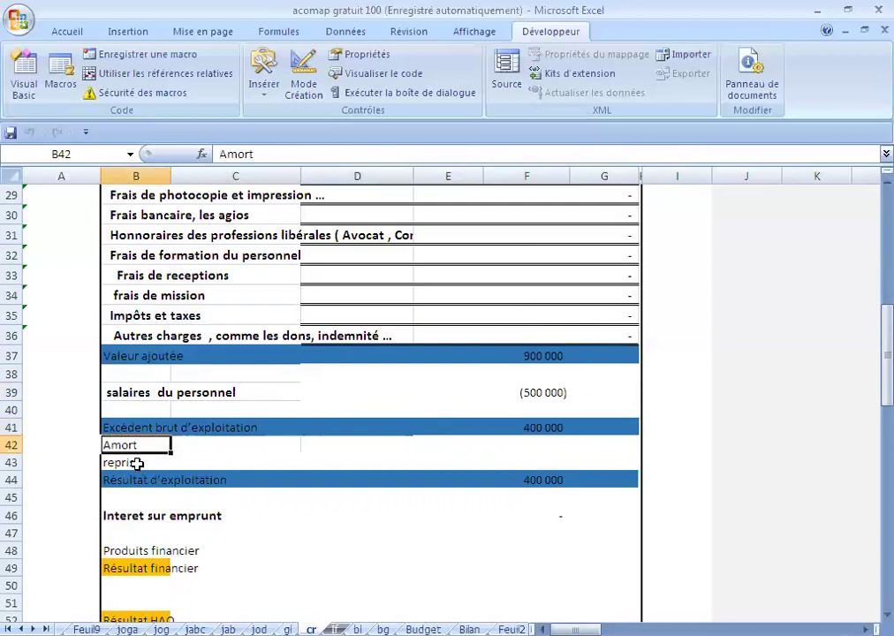
{"action": "left_click", "coordinate": [134, 461]}
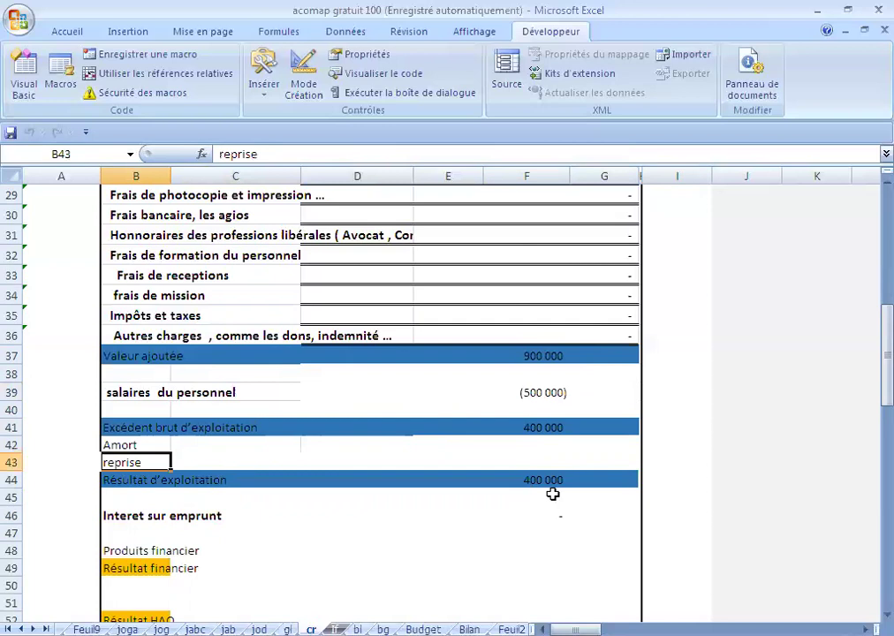
{"action": "left_click", "coordinate": [552, 495]}
{"action": "left_click", "coordinate": [535, 475]}
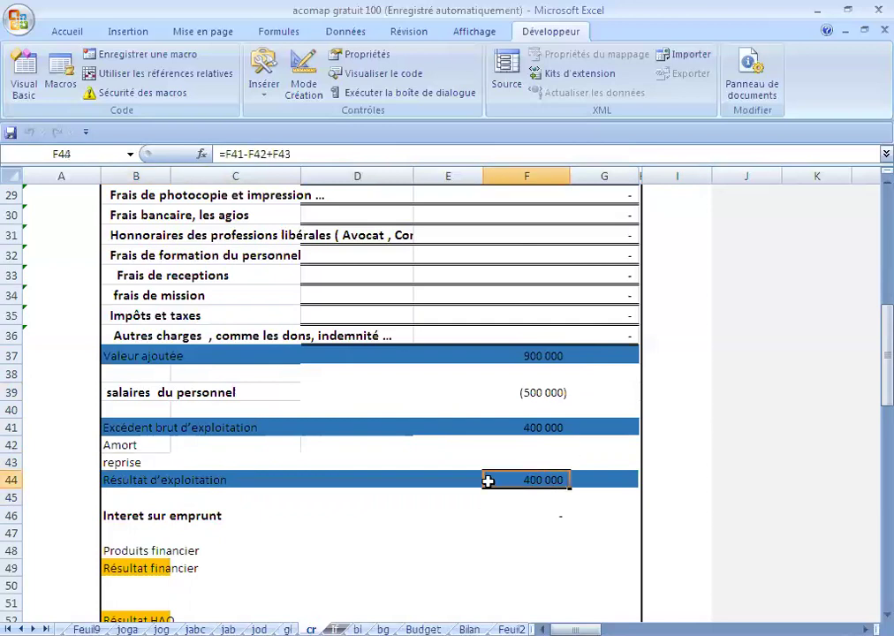
- Move to the Bilan balance sheet
{"action": "scroll", "coordinate": [461, 508], "scroll_direction": "down", "scroll_amount": 1}
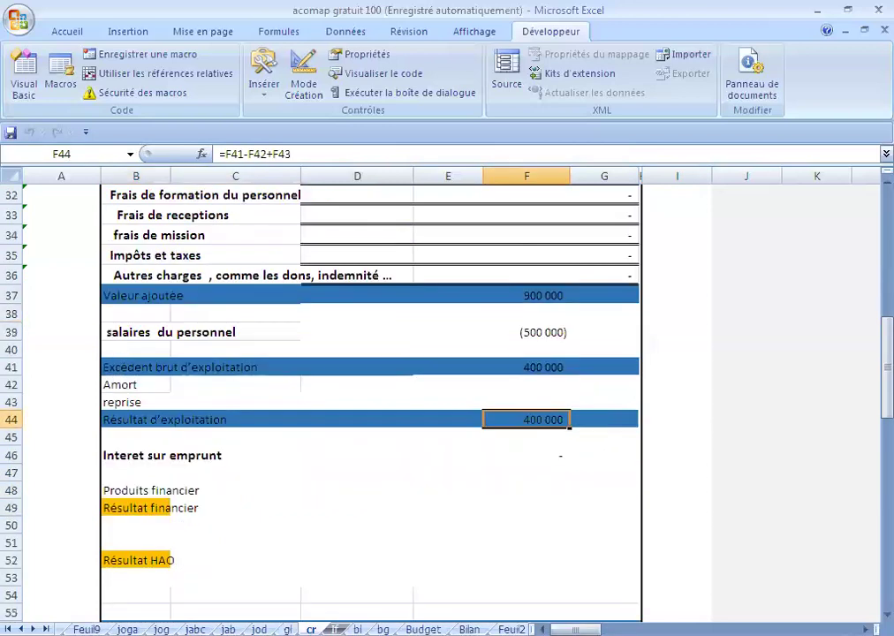
{"action": "scroll", "coordinate": [462, 509], "scroll_direction": "down", "scroll_amount": 1}
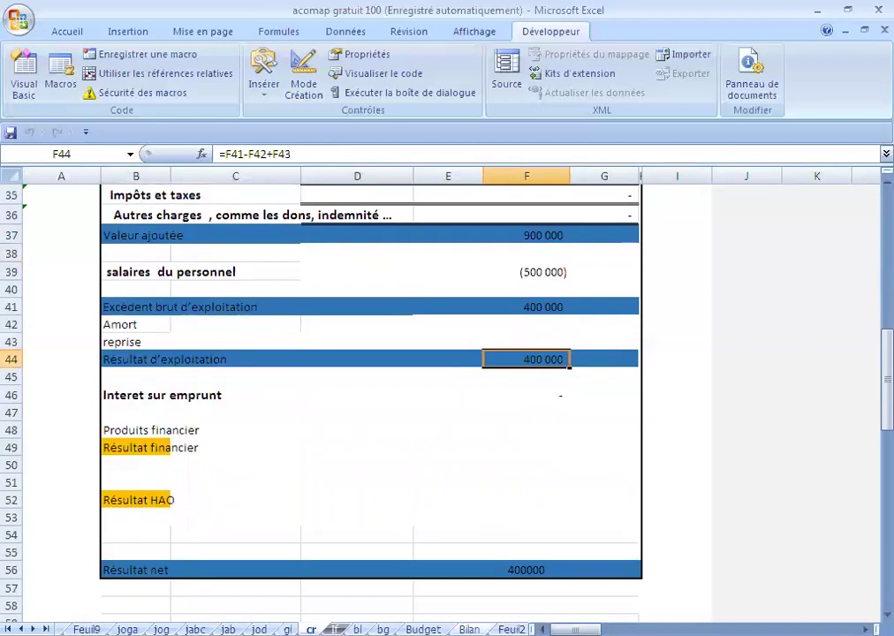
{"action": "key", "text": "ctrl+Page_Down"}
{"action": "key", "text": "ctrl+Page_Down"}
{"action": "key", "text": "ctrl+Page_Down"}
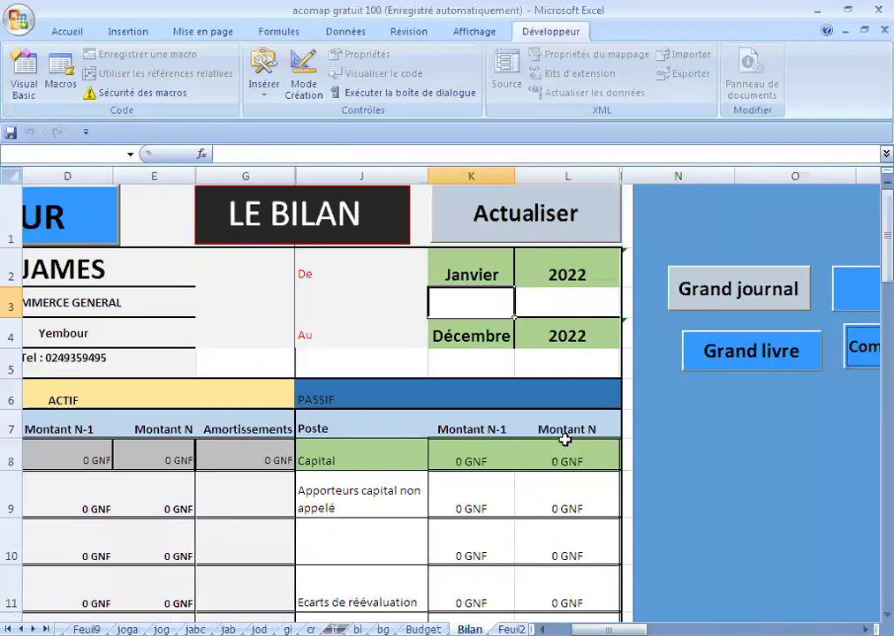
{"action": "scroll", "coordinate": [563, 439], "scroll_direction": "down", "scroll_amount": 3}
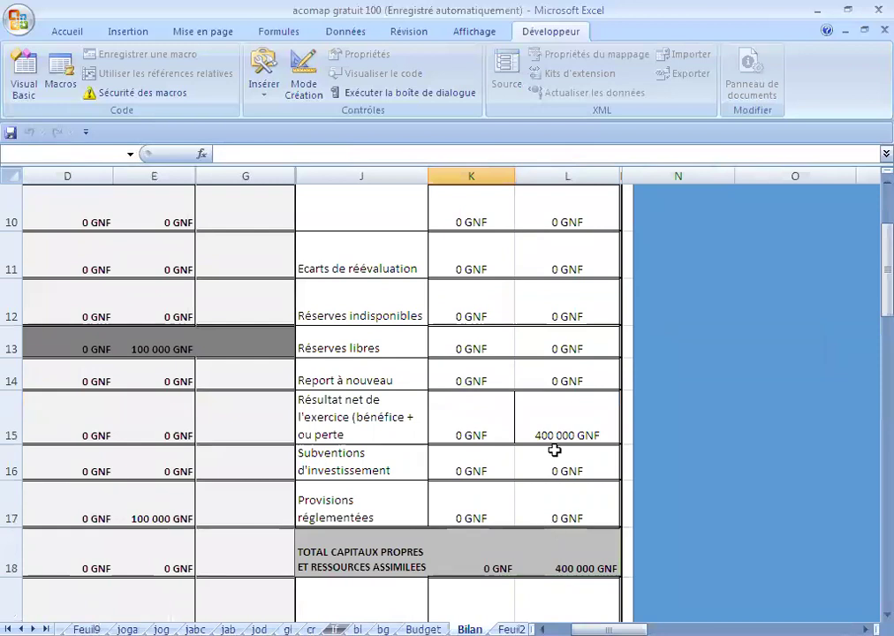
{"action": "left_click", "coordinate": [563, 428]}
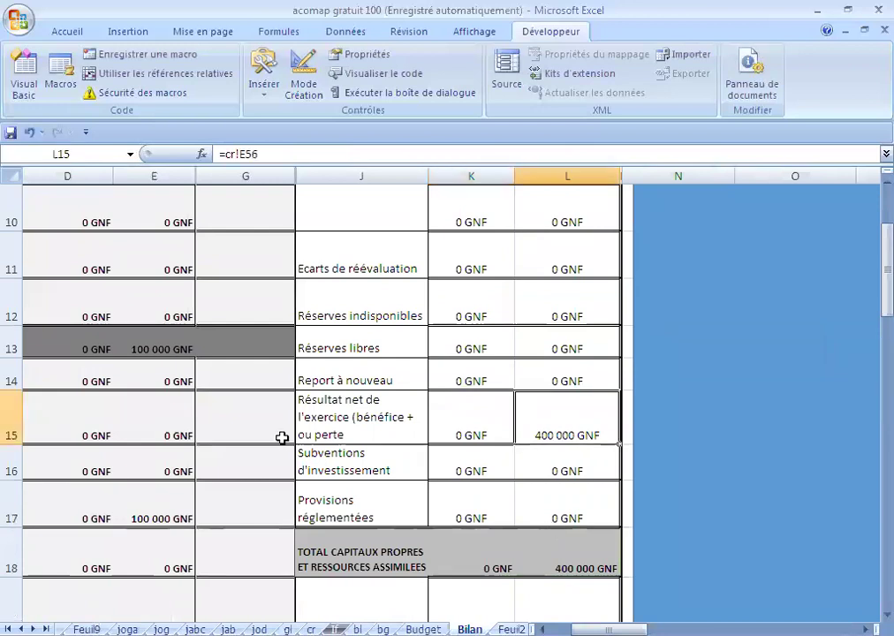
{"action": "scroll", "coordinate": [255, 487], "scroll_direction": "up", "scroll_amount": 3}
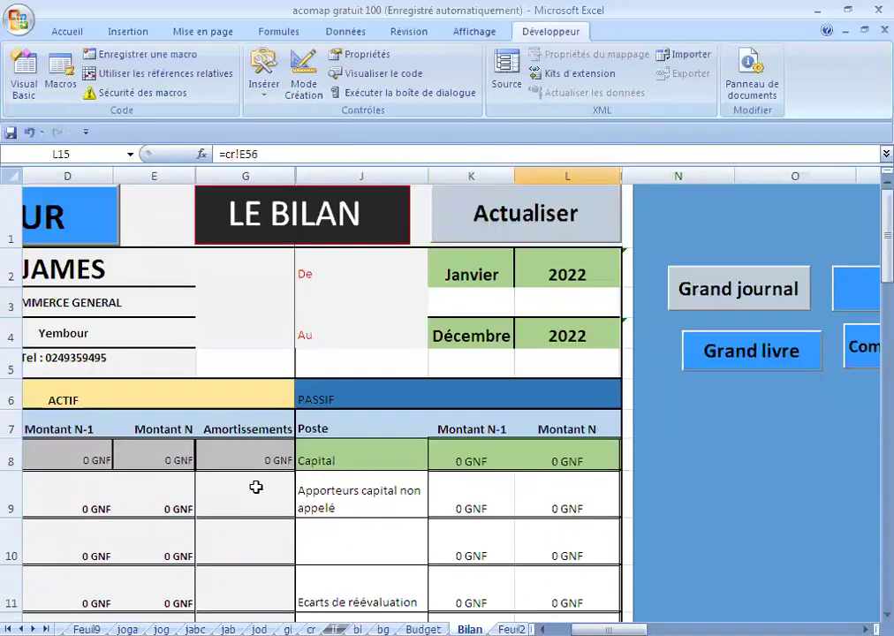
{"action": "scroll", "coordinate": [256, 487], "scroll_direction": "down", "scroll_amount": 3}
{"action": "scroll", "coordinate": [177, 494], "scroll_direction": "down", "scroll_amount": 5}
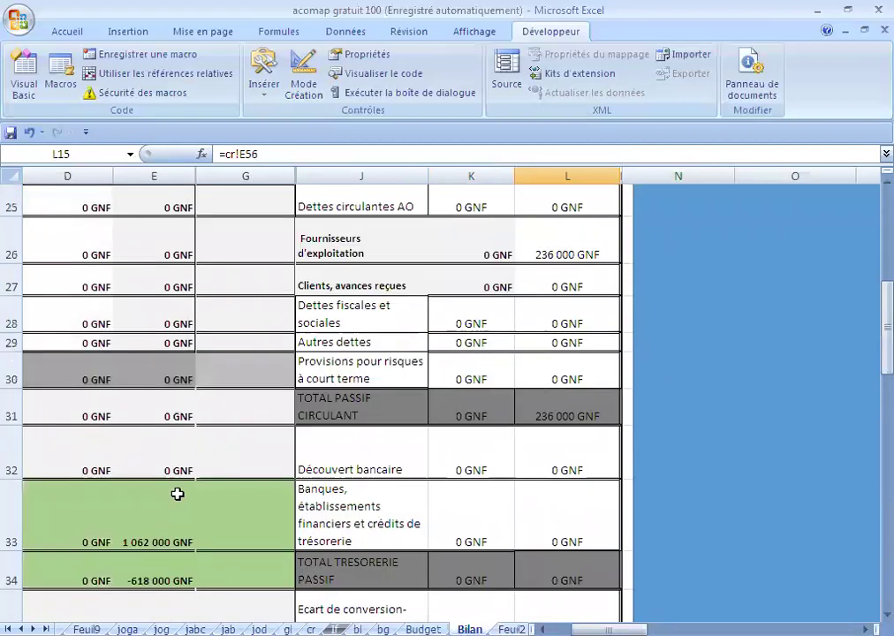
{"action": "scroll", "coordinate": [383, 540], "scroll_direction": "down", "scroll_amount": 4}
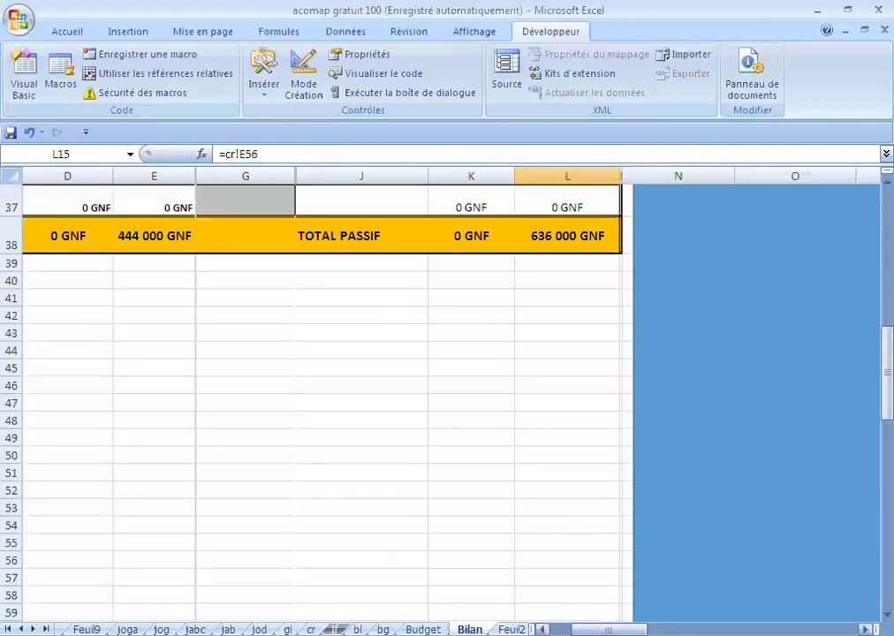
{"action": "left_click_drag", "start_coordinate": [608, 629], "coordinate": [608, 629]}
{"action": "scroll", "coordinate": [447, 525], "scroll_direction": "left", "scroll_amount": 2}
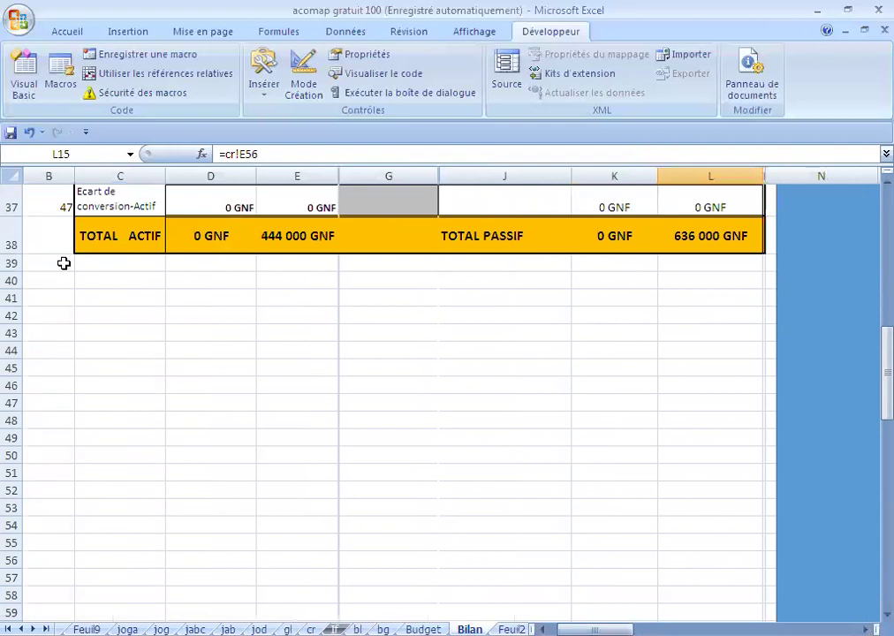
{"action": "scroll", "coordinate": [235, 335], "scroll_direction": "up", "scroll_amount": 1}
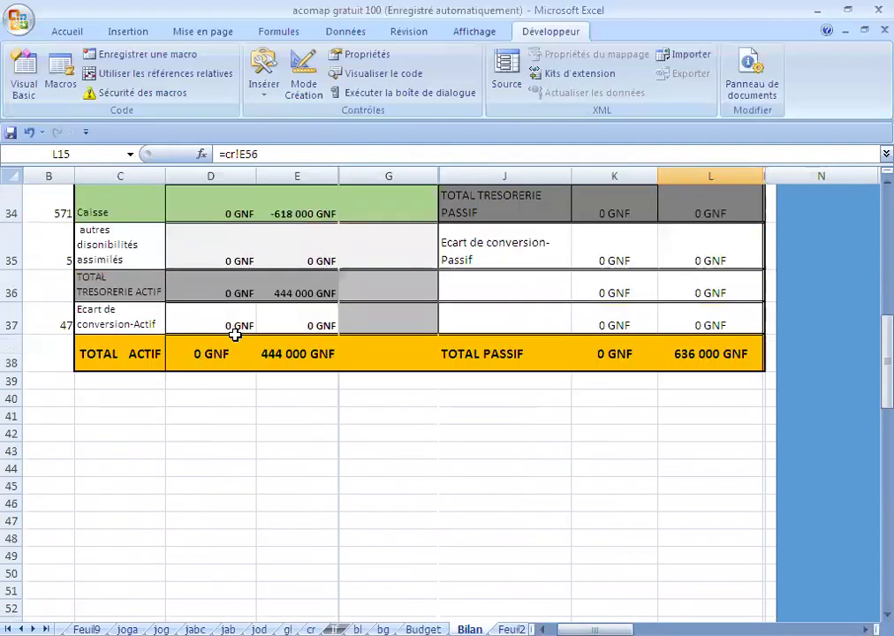
{"action": "scroll", "coordinate": [235, 335], "scroll_direction": "up", "scroll_amount": 1}
{"action": "scroll", "coordinate": [235, 335], "scroll_direction": "up", "scroll_amount": 1}
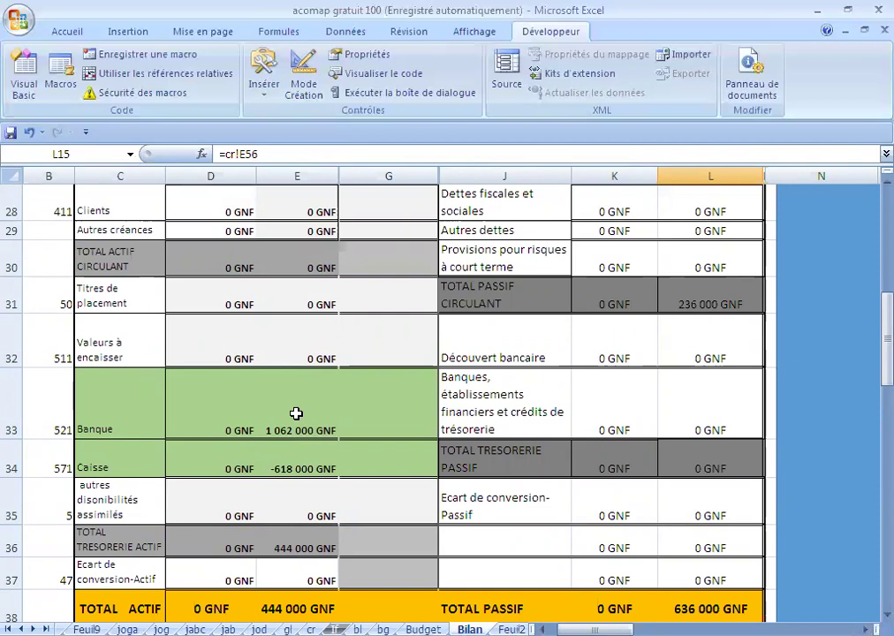
{"action": "scroll", "coordinate": [295, 413], "scroll_direction": "up", "scroll_amount": 1}
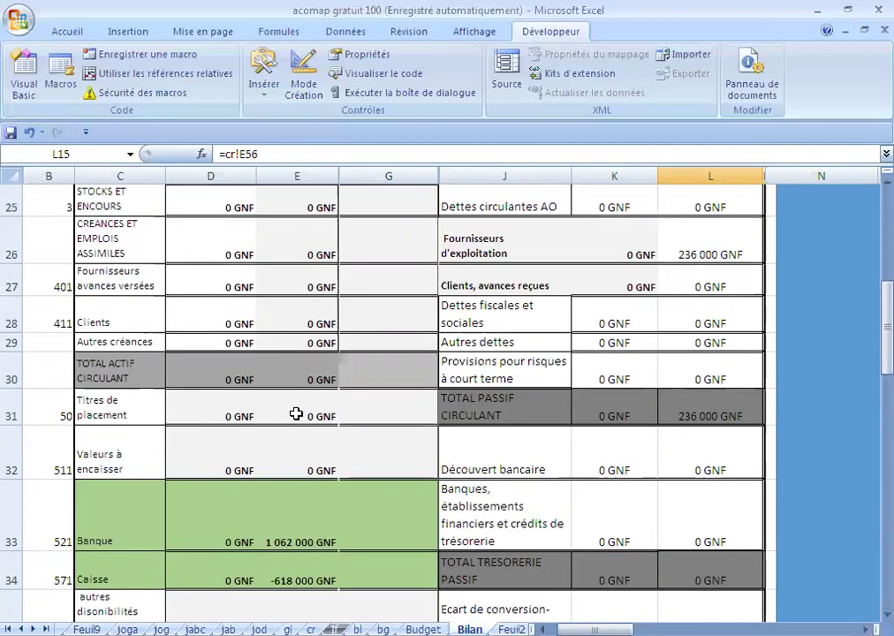
{"action": "scroll", "coordinate": [296, 413], "scroll_direction": "up", "scroll_amount": 1}
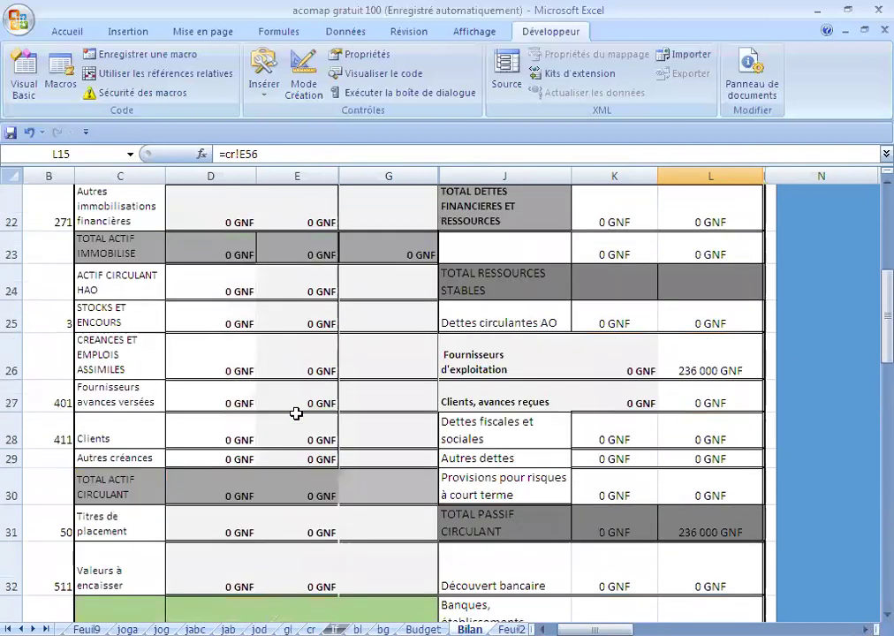